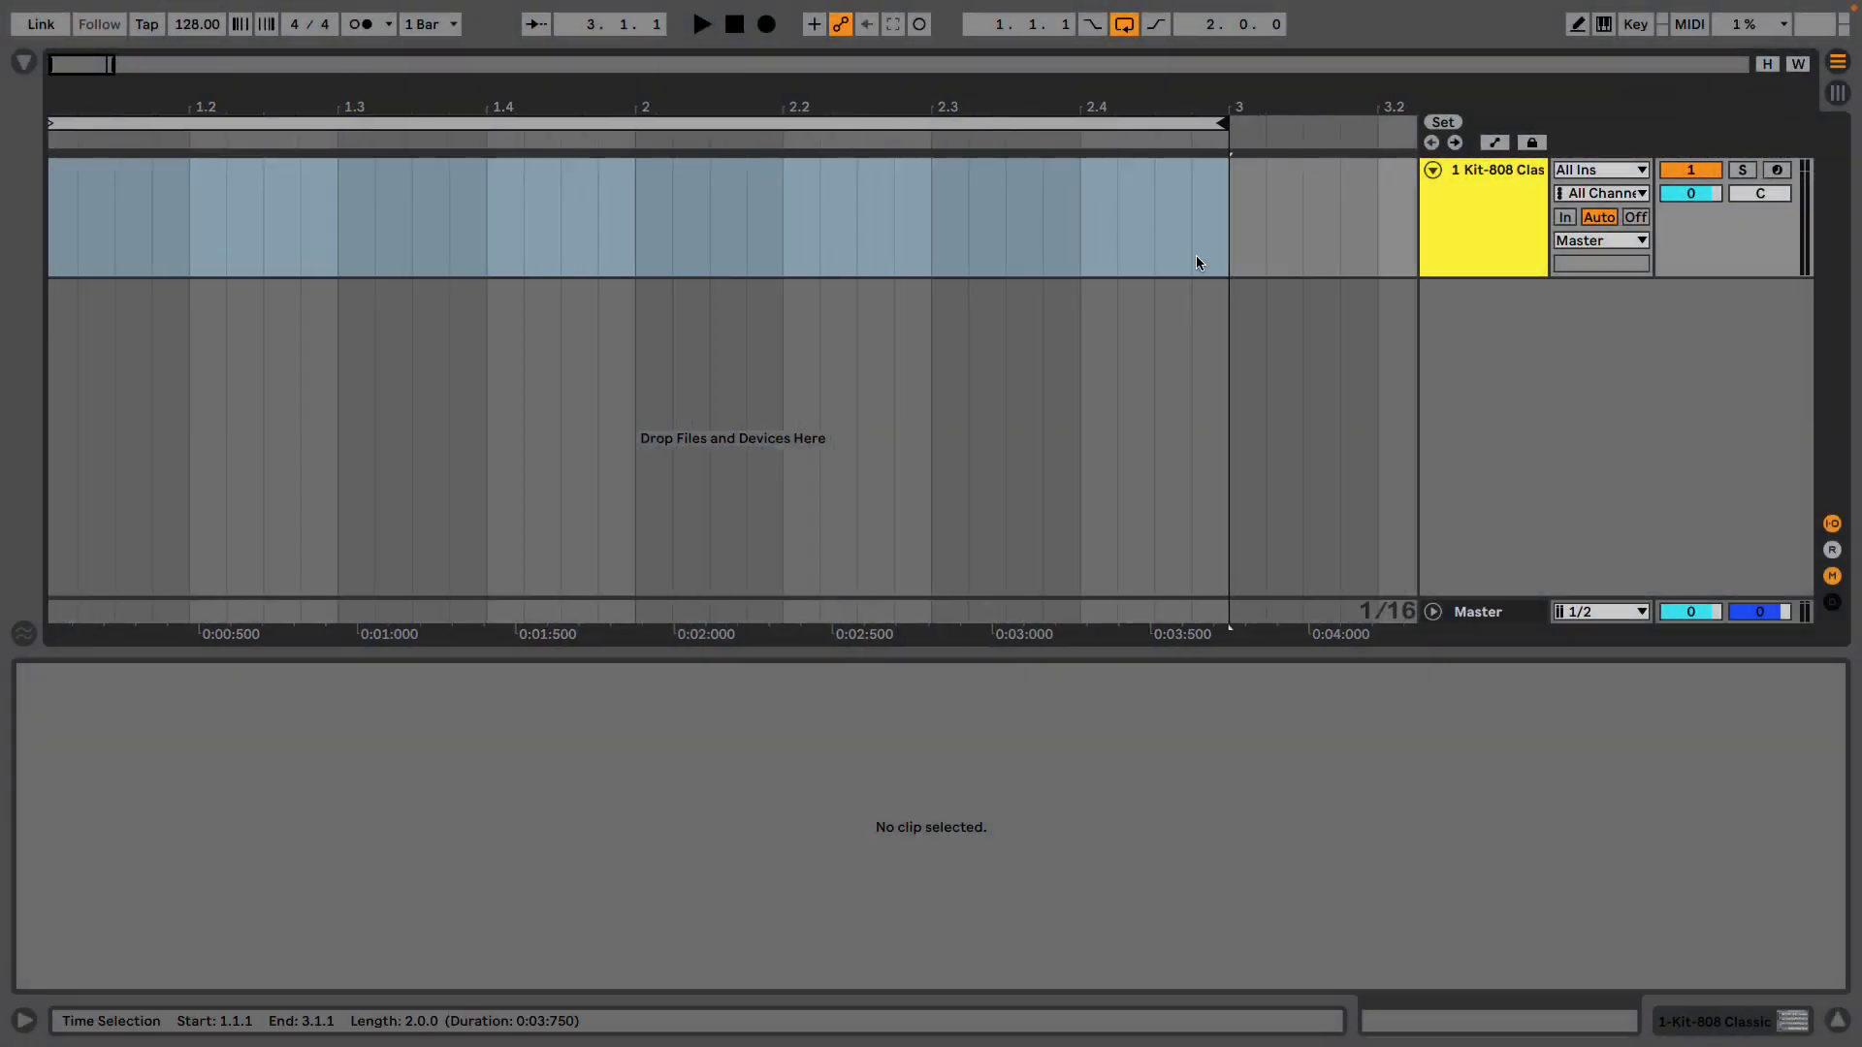
# Insert an empty one-bar MIDI clip at bar 1 of the enlarged 808 kit track, with its note editor showing every drum row
pyautogui.moveTo(1529, 279); pyautogui.dragTo(1528, 442)
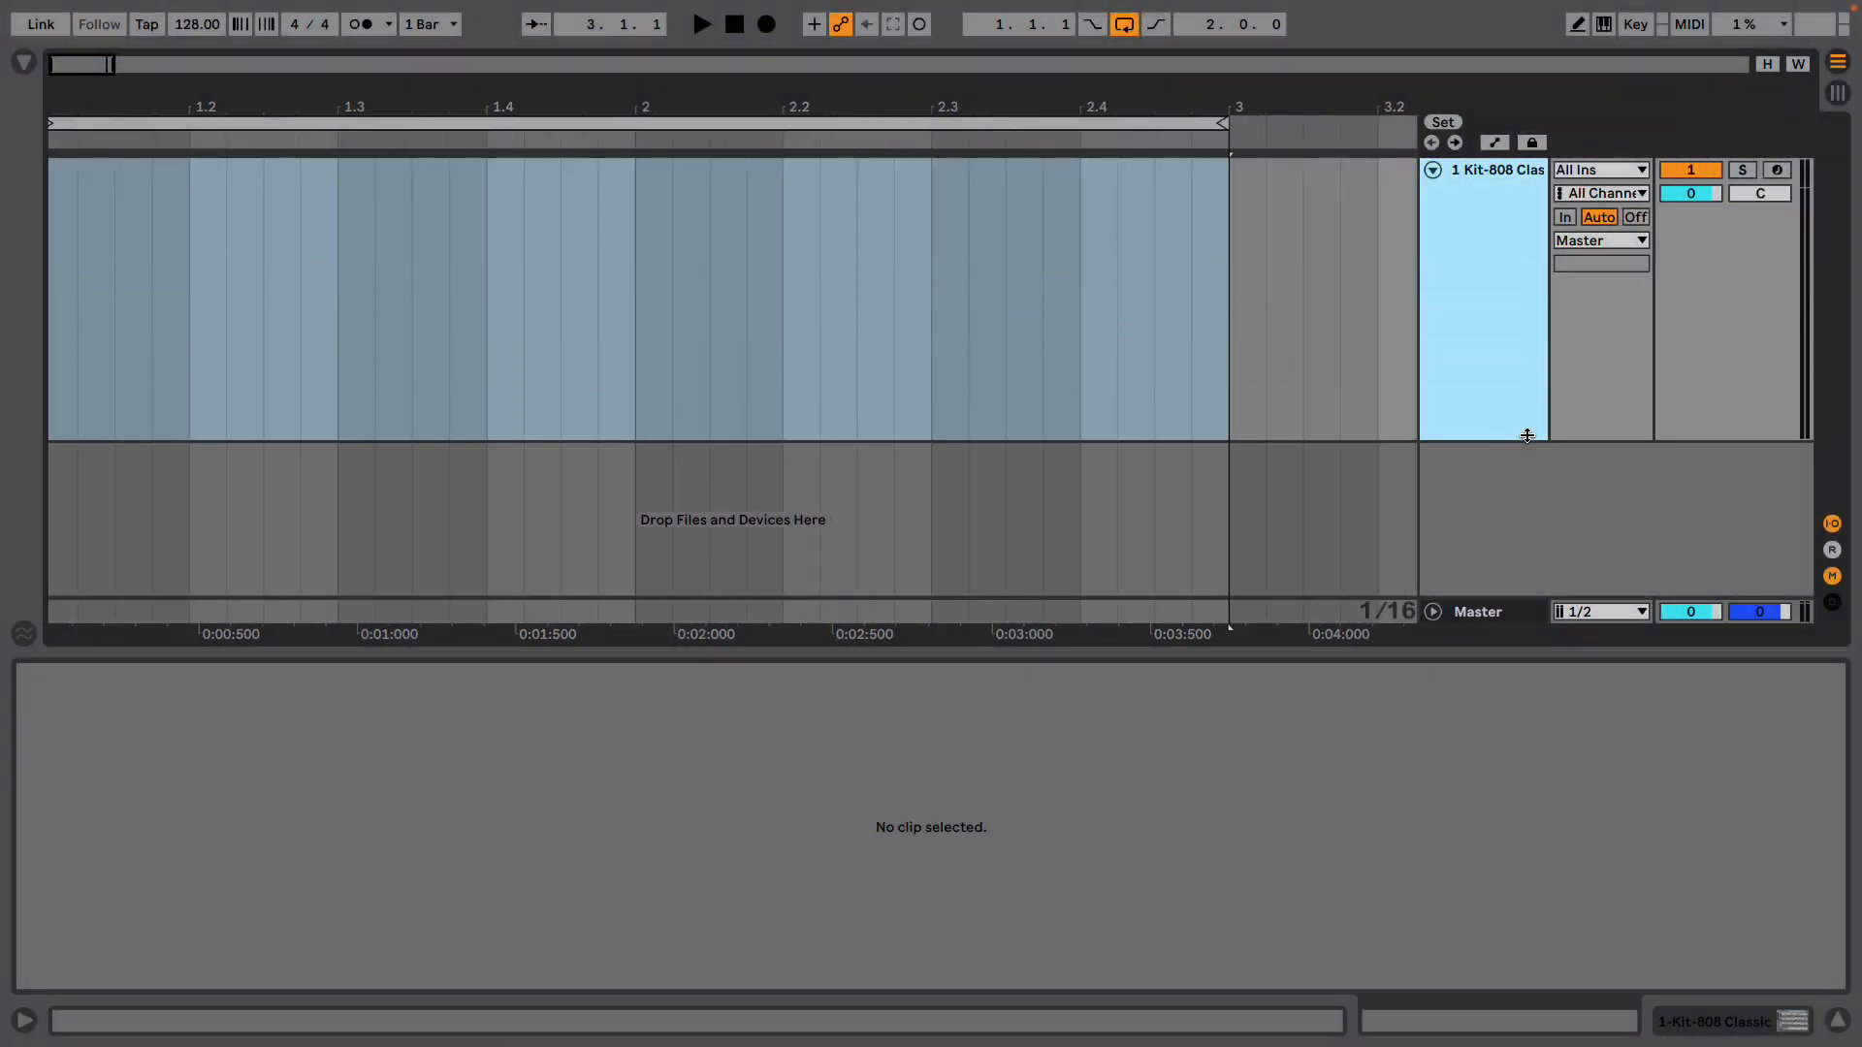
pyautogui.click(968, 109)
pyautogui.press('-')
pyautogui.click(350, 206)
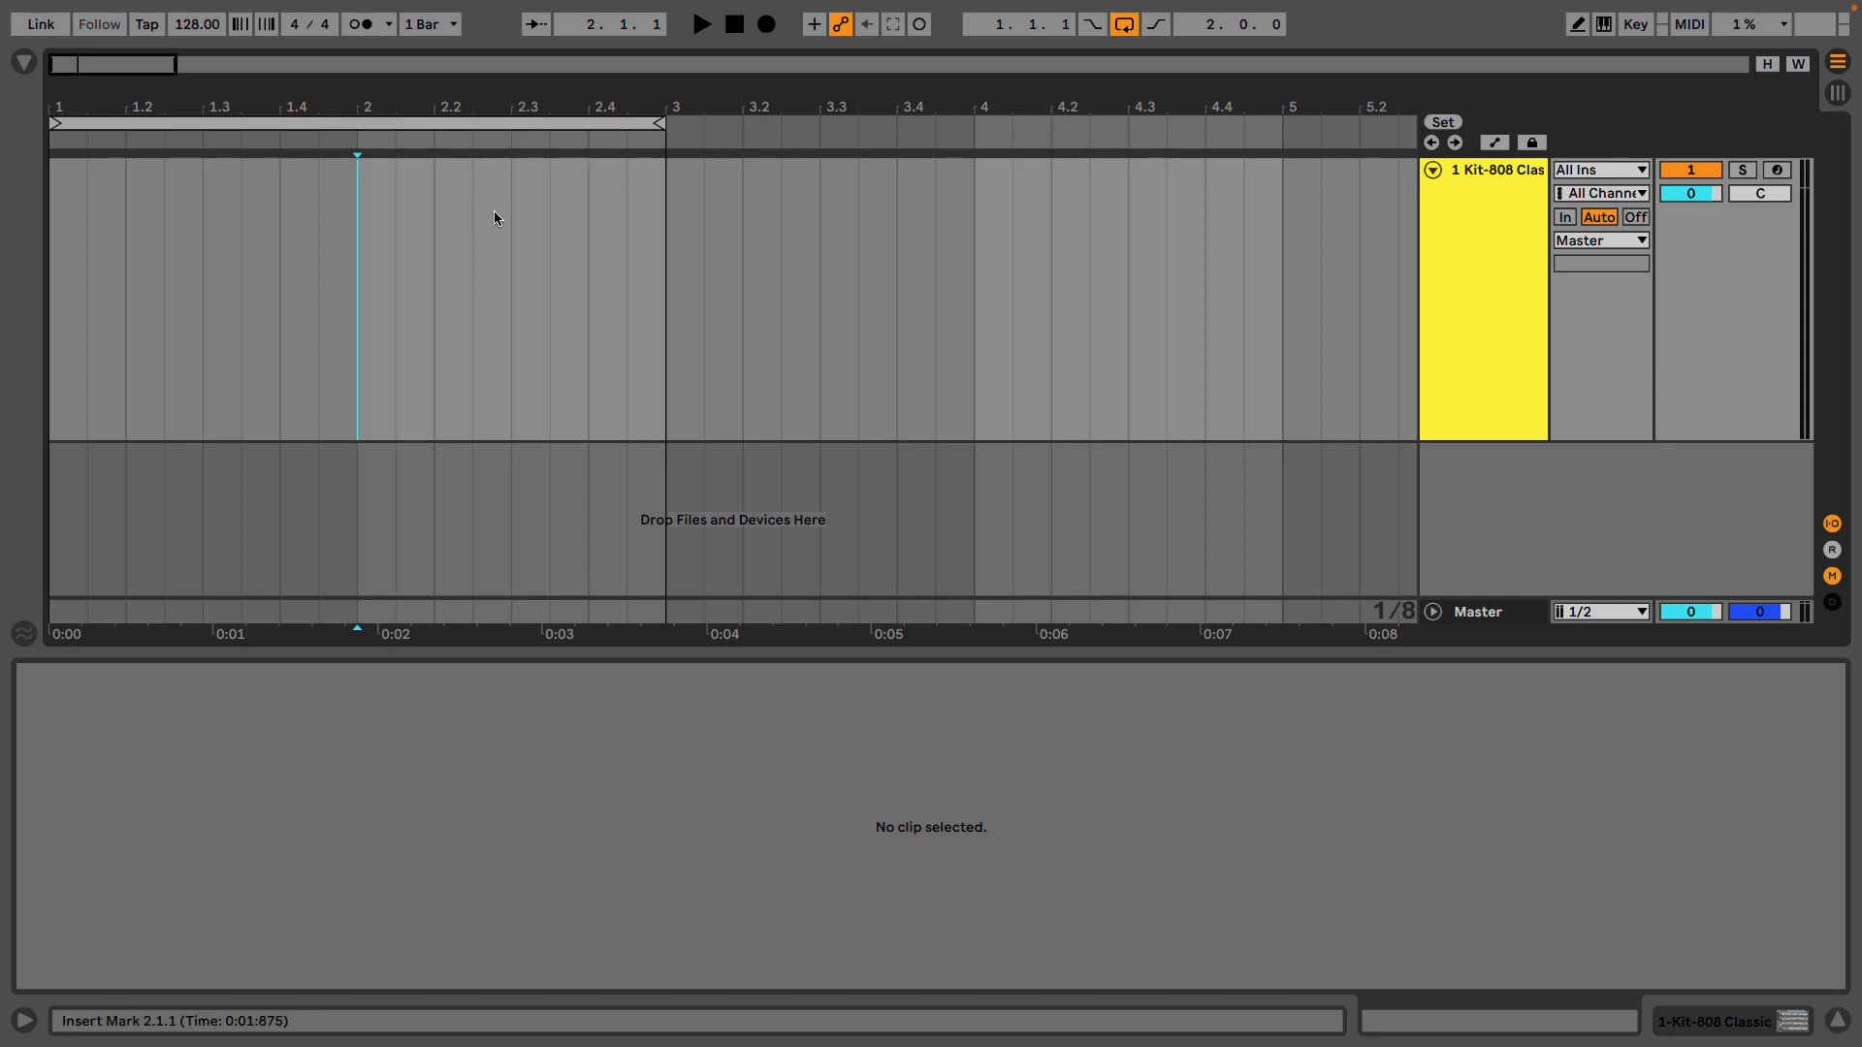
pyautogui.moveTo(352, 256); pyautogui.dragTo(59, 257)
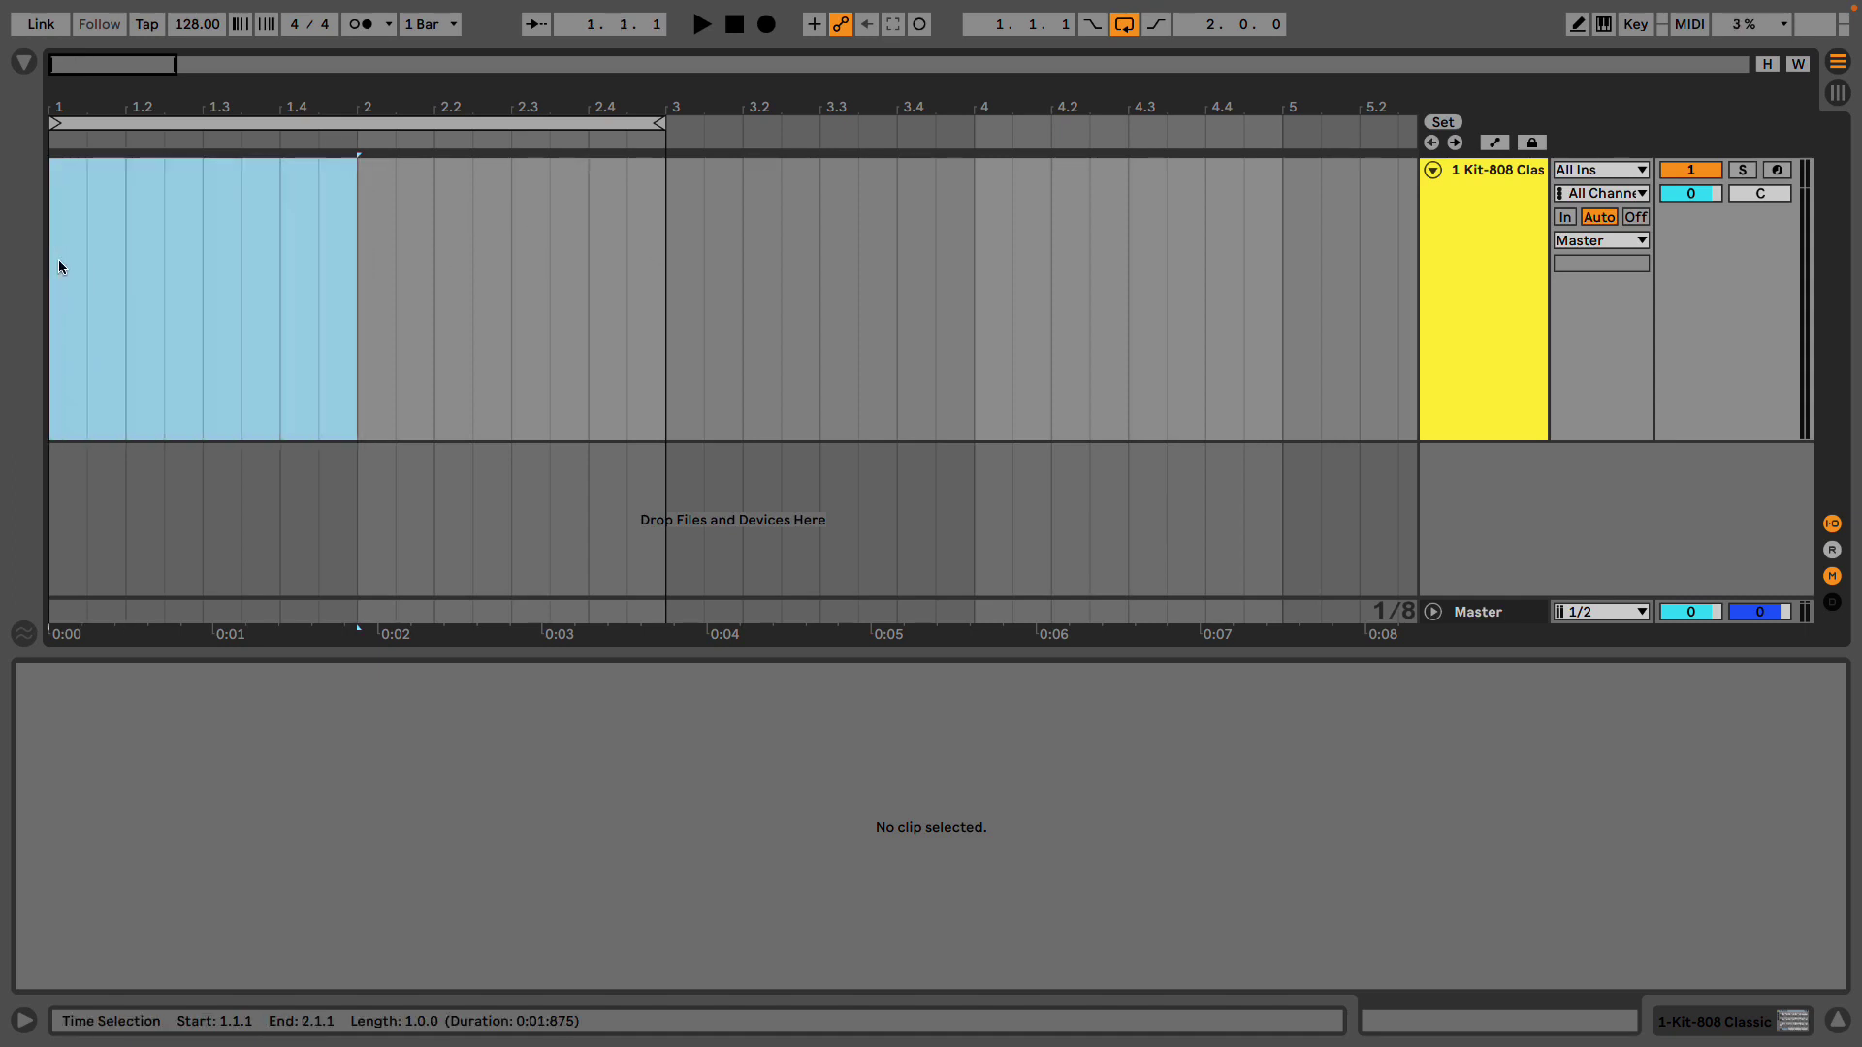
pyautogui.hotkey('ctrl', 'shift', 'm')
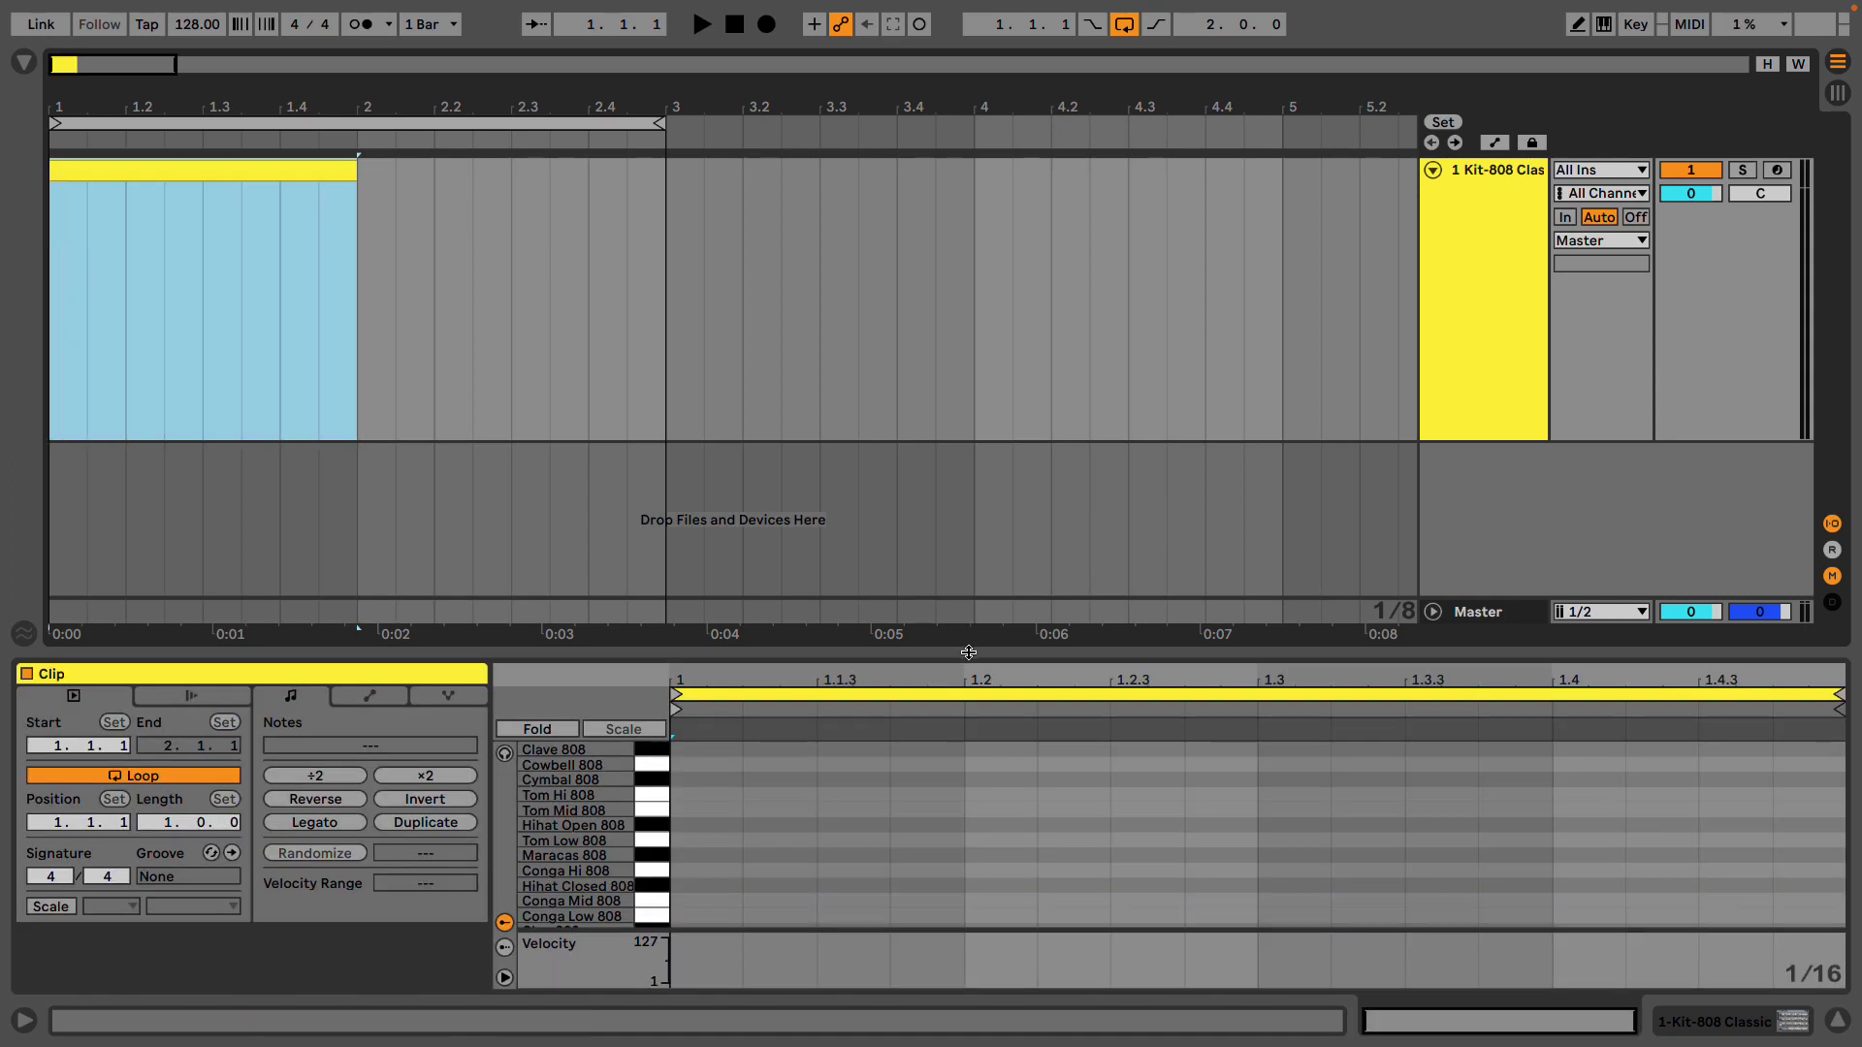
pyautogui.moveTo(967, 652); pyautogui.dragTo(960, 488)
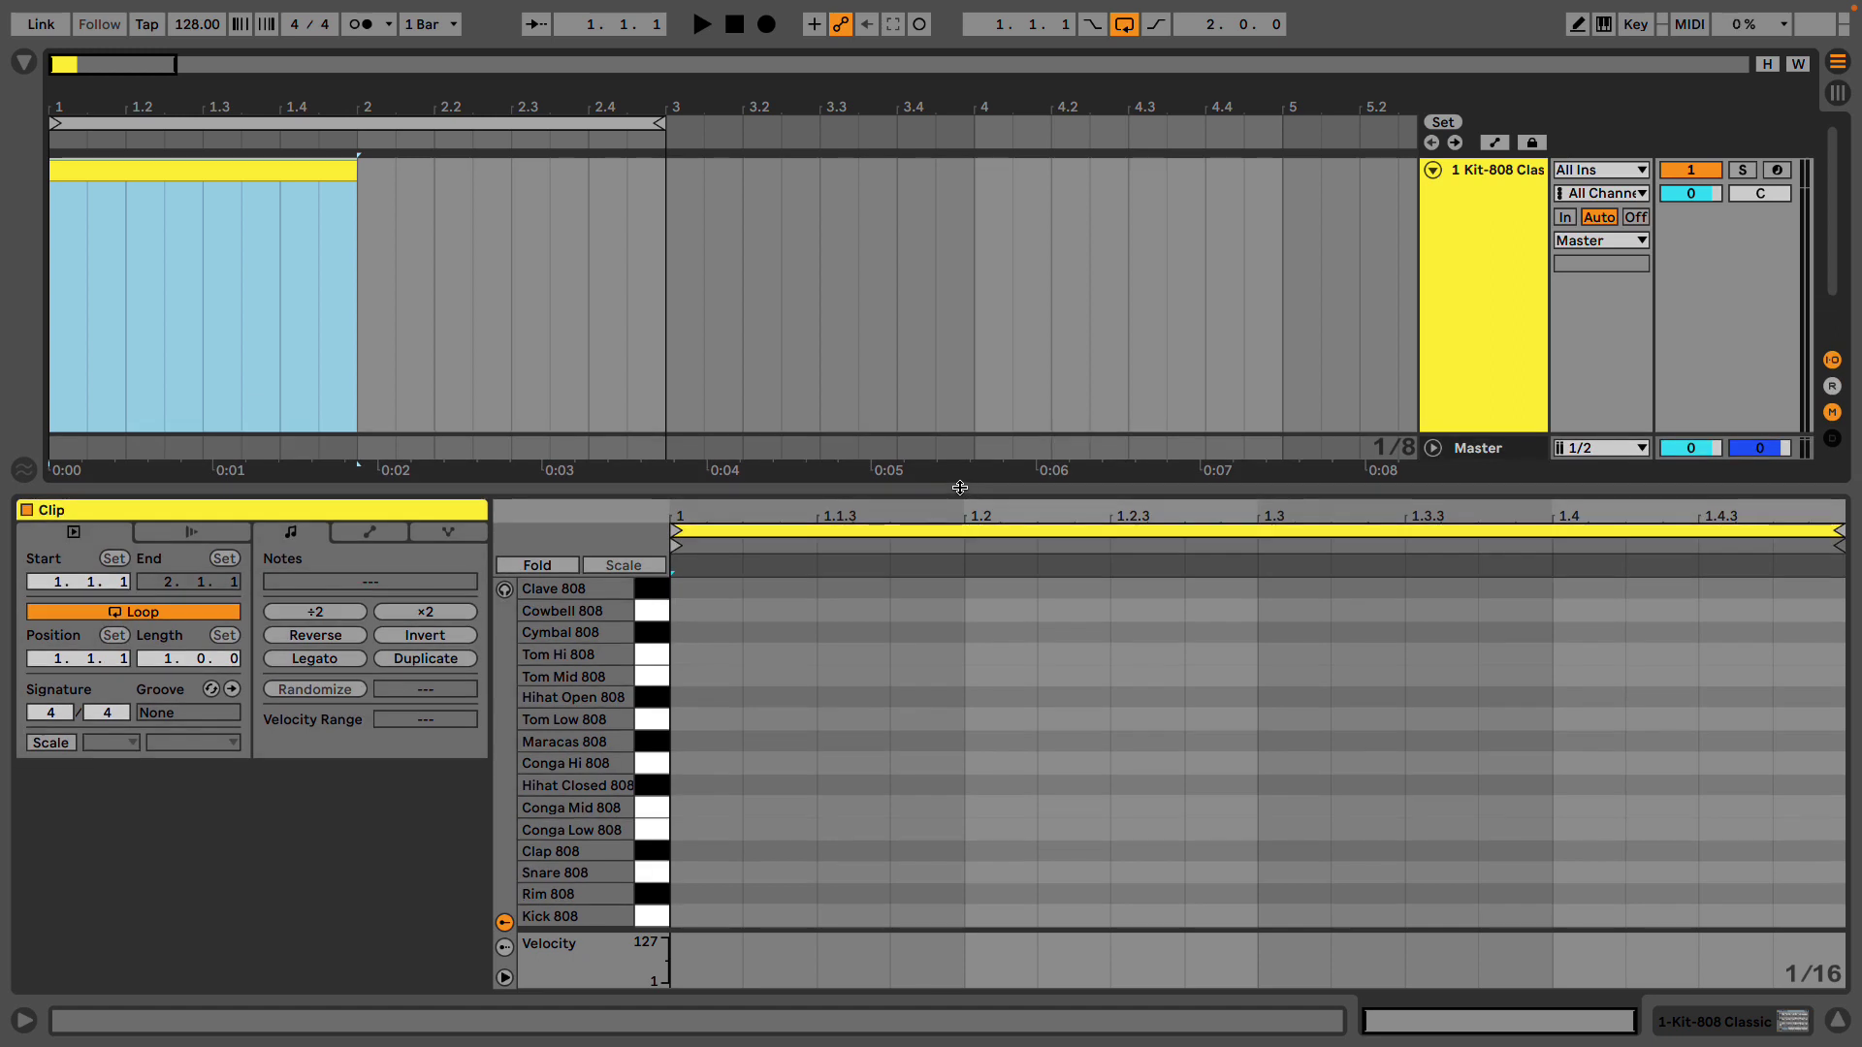
# Enter eighth-note Kick 808 hits at 1.1, 1.2, 1.3 and 1.4, and shorten the arrangement loop to one bar to play them
pyautogui.doubleClick(723, 916)
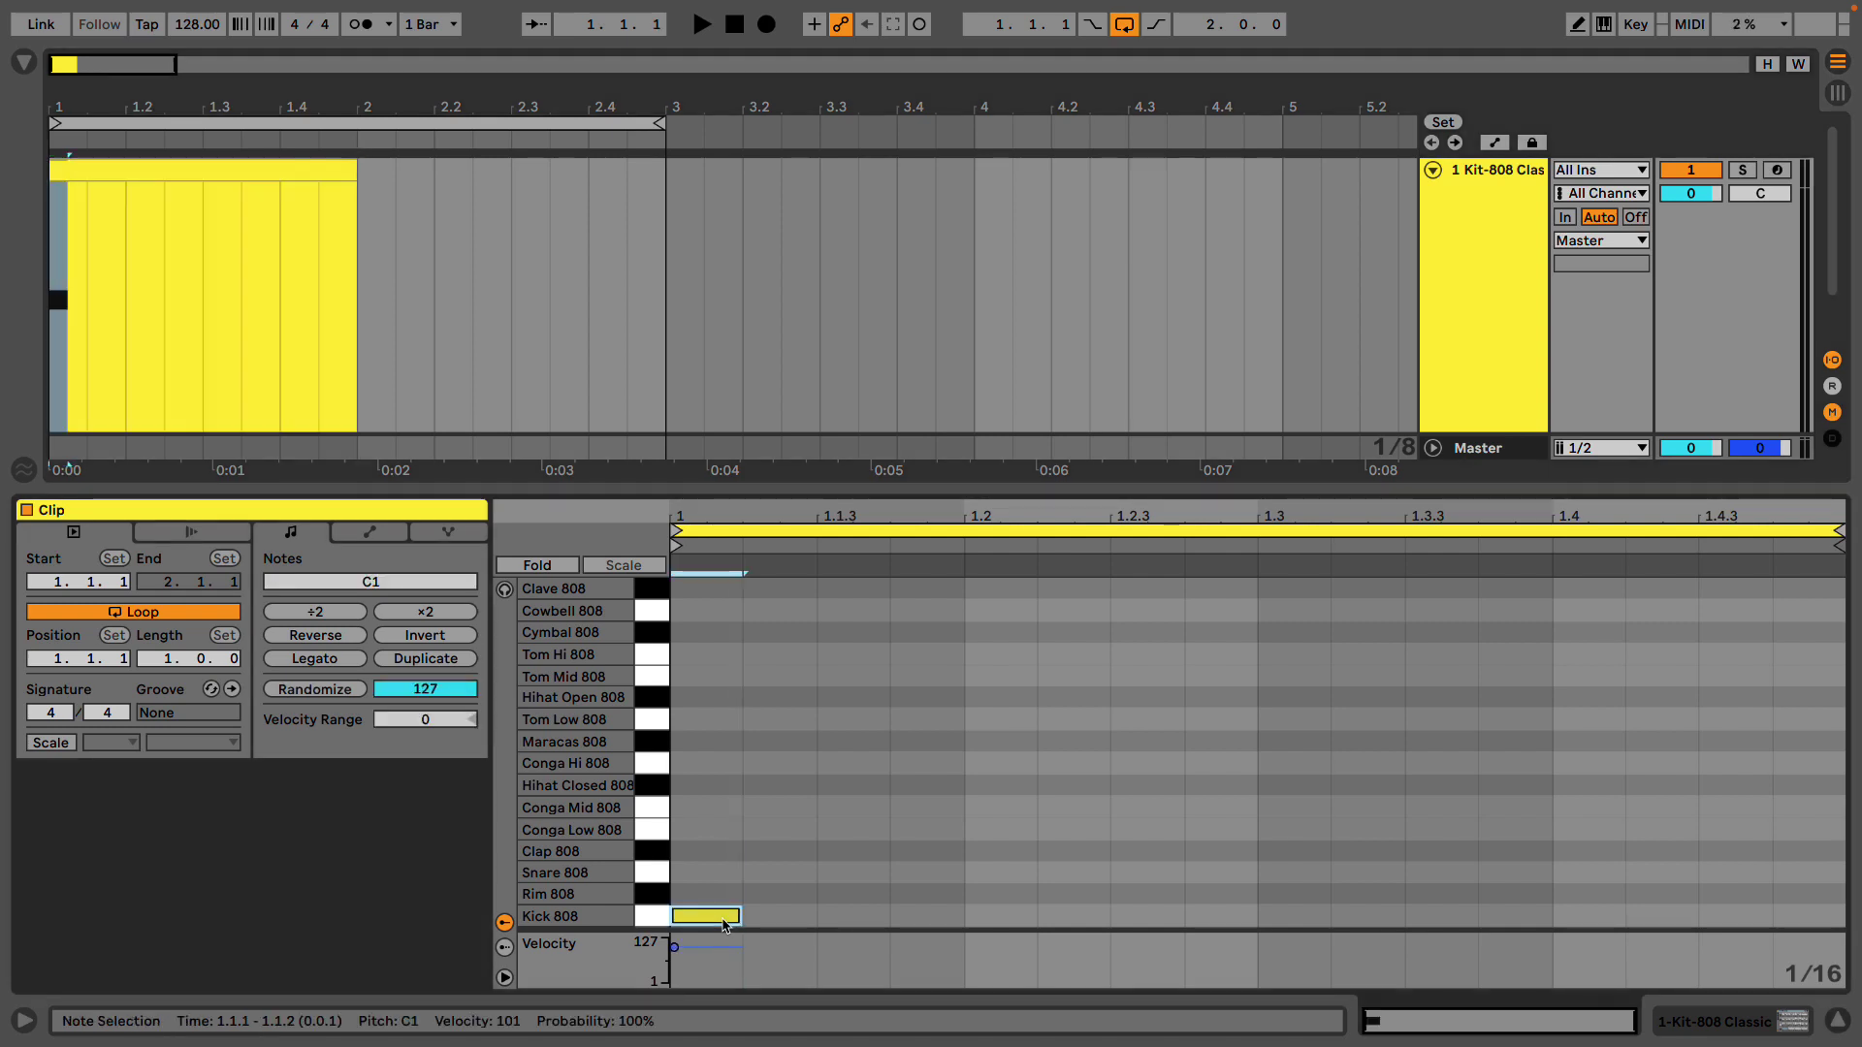
pyautogui.moveTo(739, 915); pyautogui.dragTo(819, 916)
pyautogui.doubleClick(999, 918)
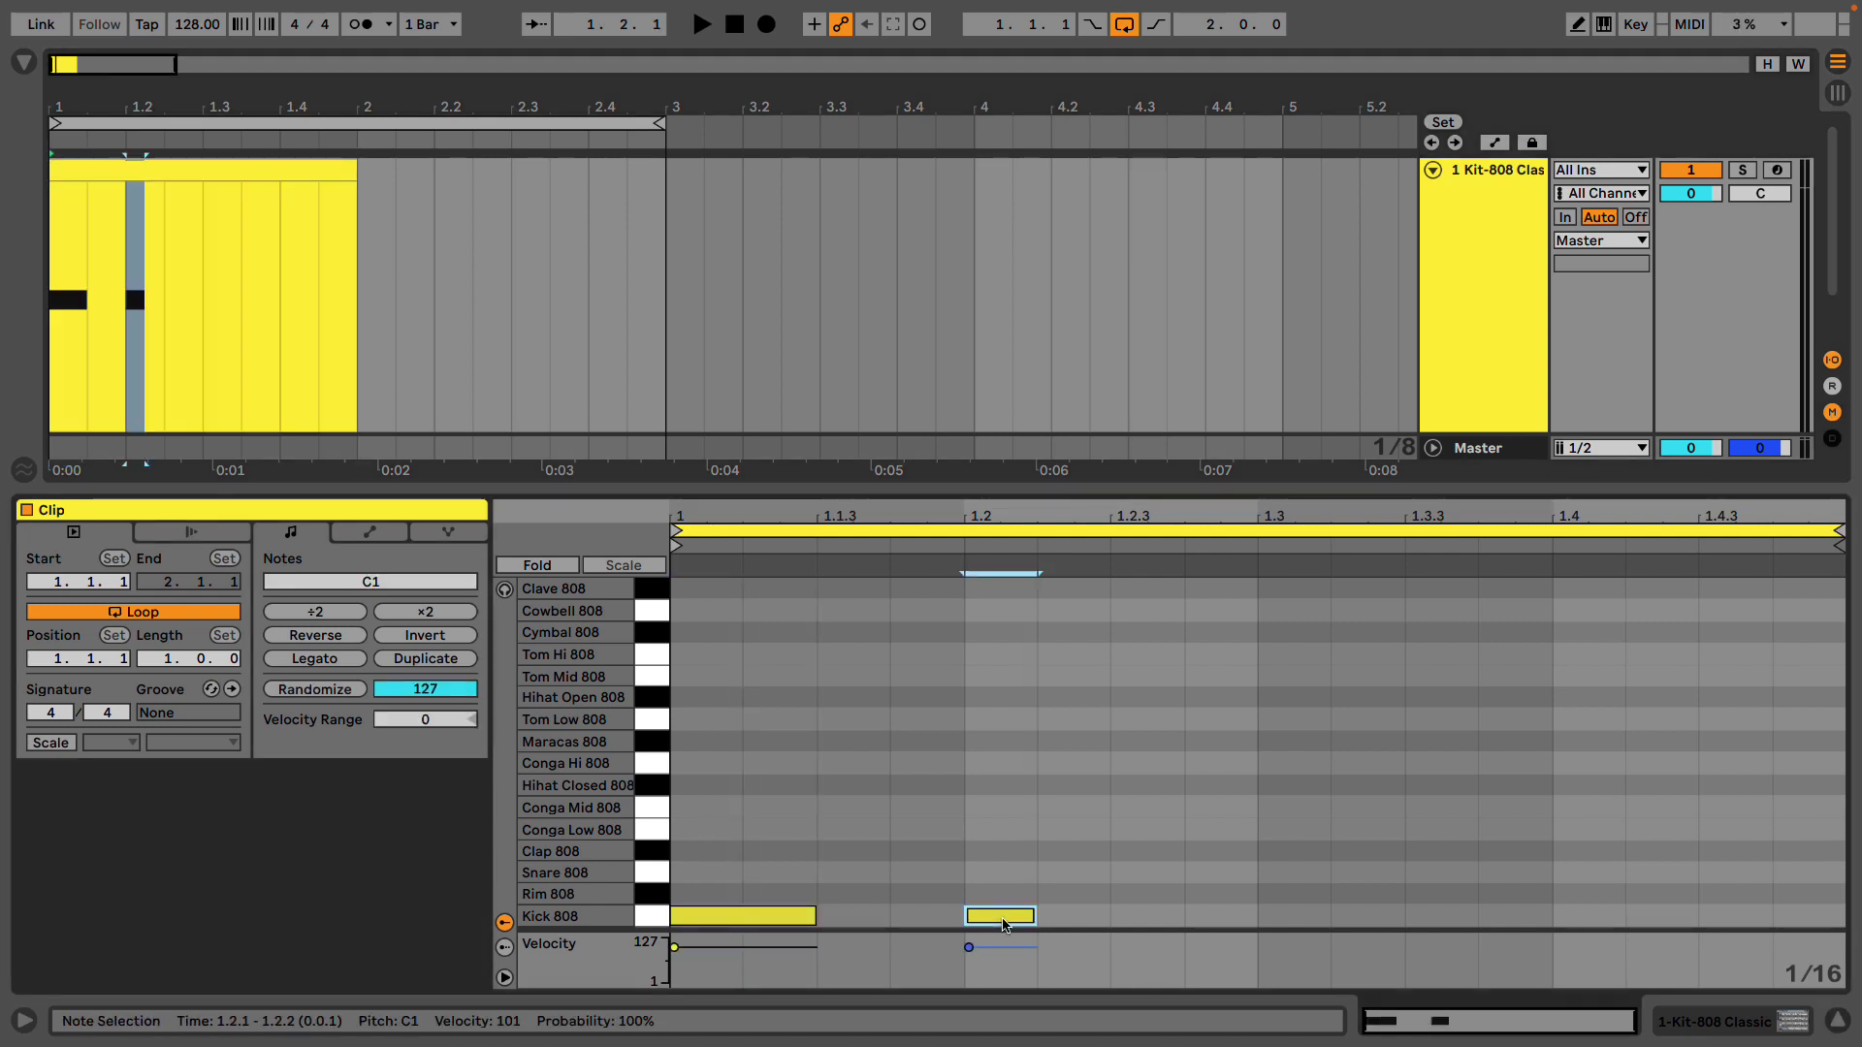
pyautogui.moveTo(1034, 918); pyautogui.dragTo(1113, 917)
pyautogui.doubleClick(1322, 917)
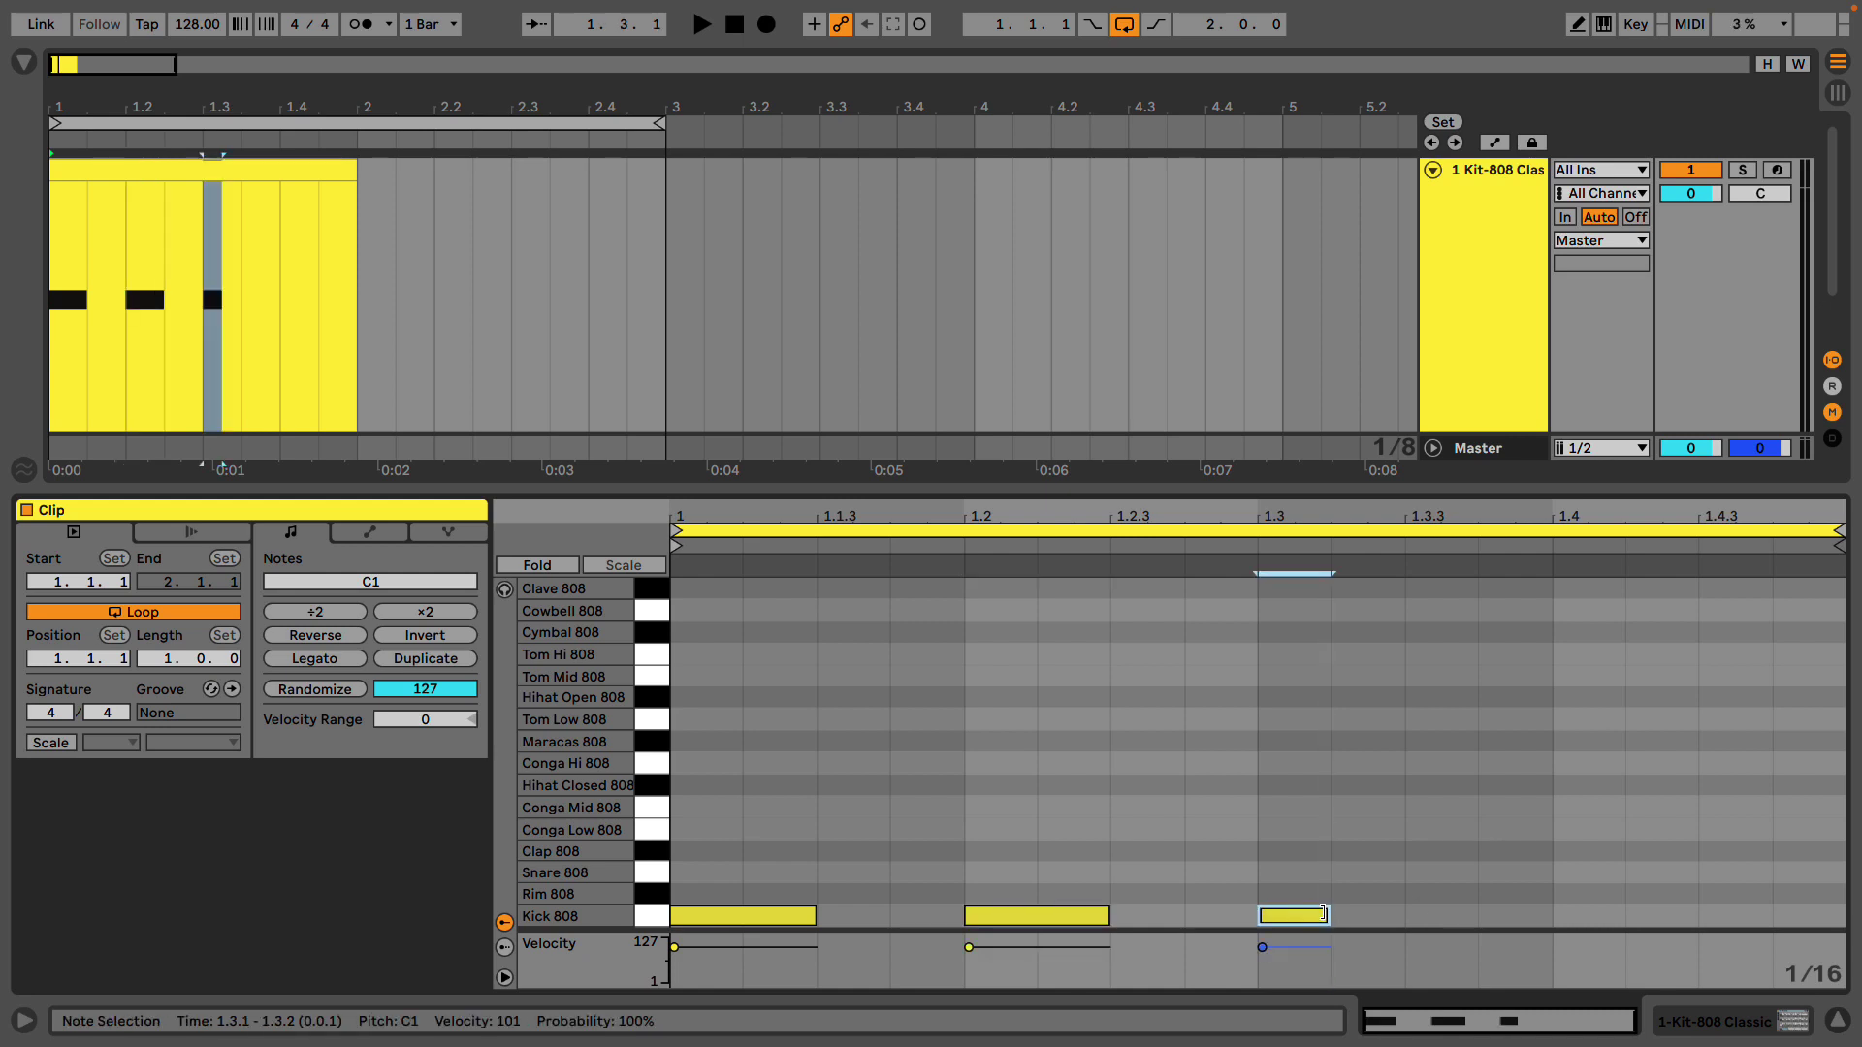
pyautogui.moveTo(1326, 917); pyautogui.dragTo(1415, 913)
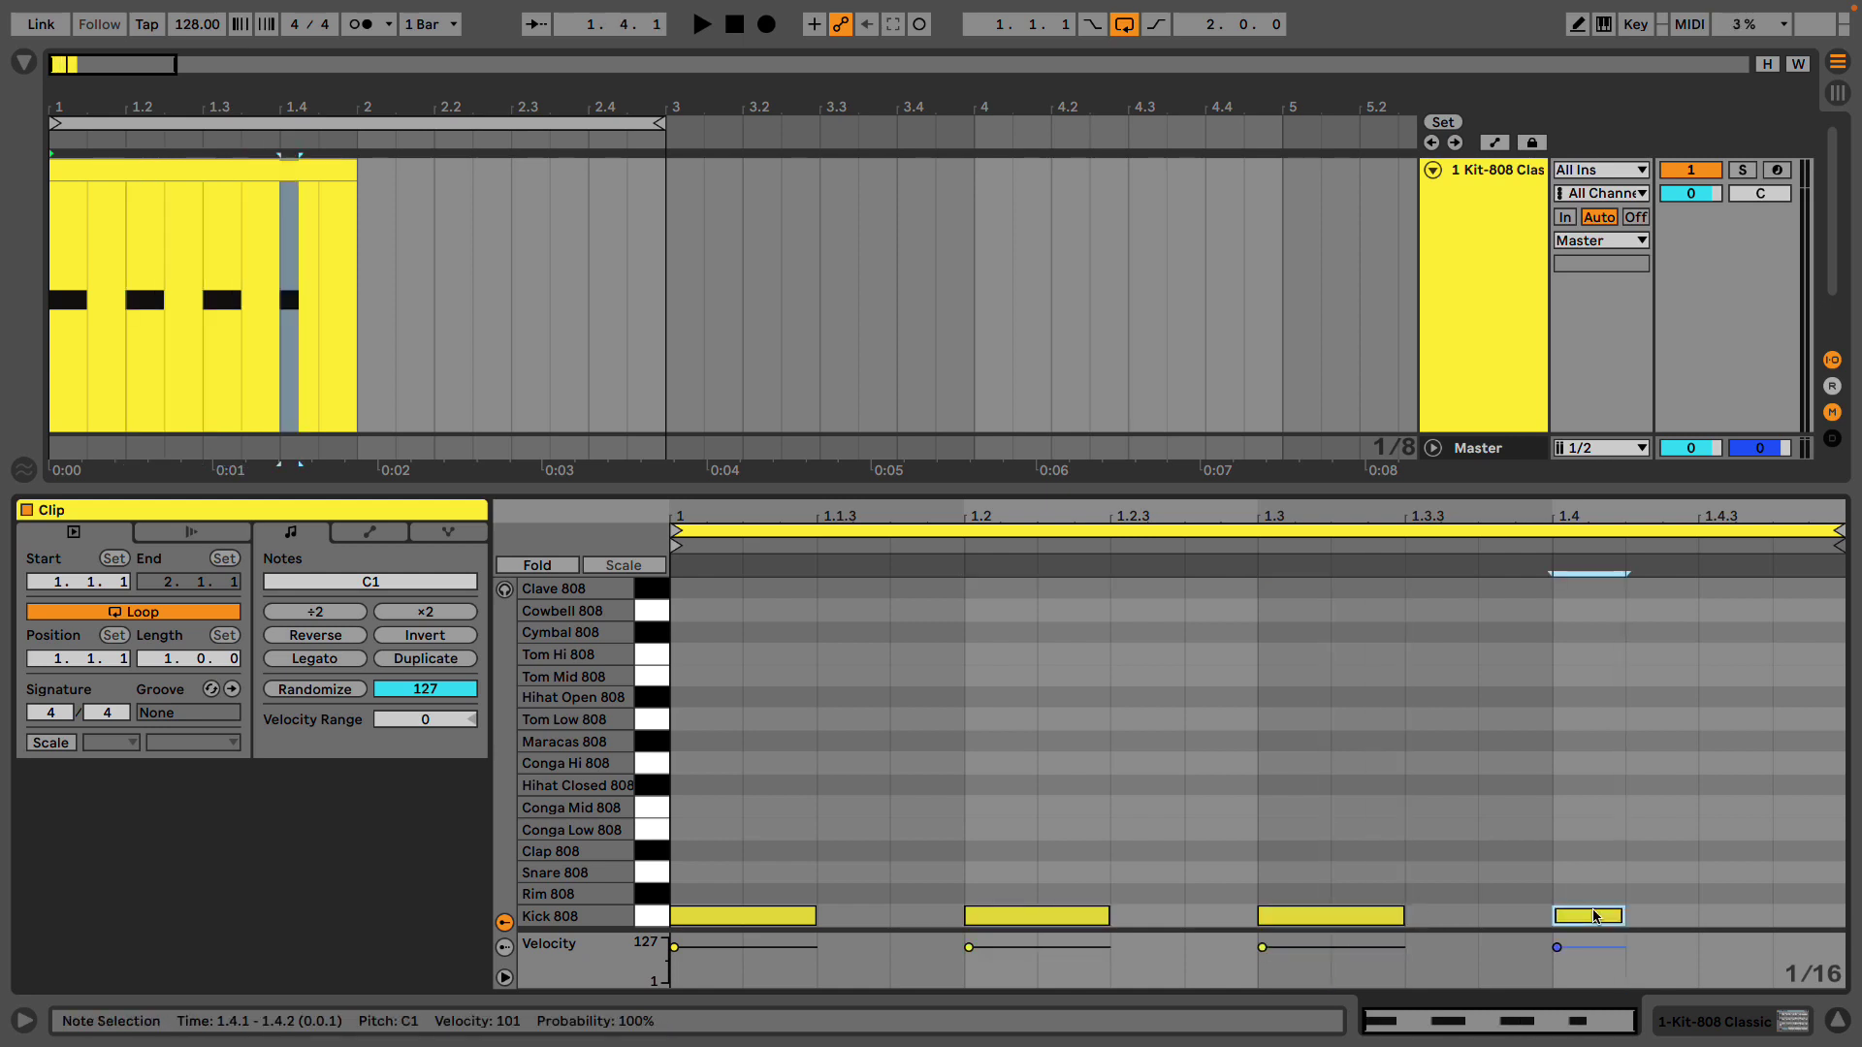
pyautogui.doubleClick(1592, 916)
pyautogui.moveTo(1622, 914); pyautogui.dragTo(1697, 915)
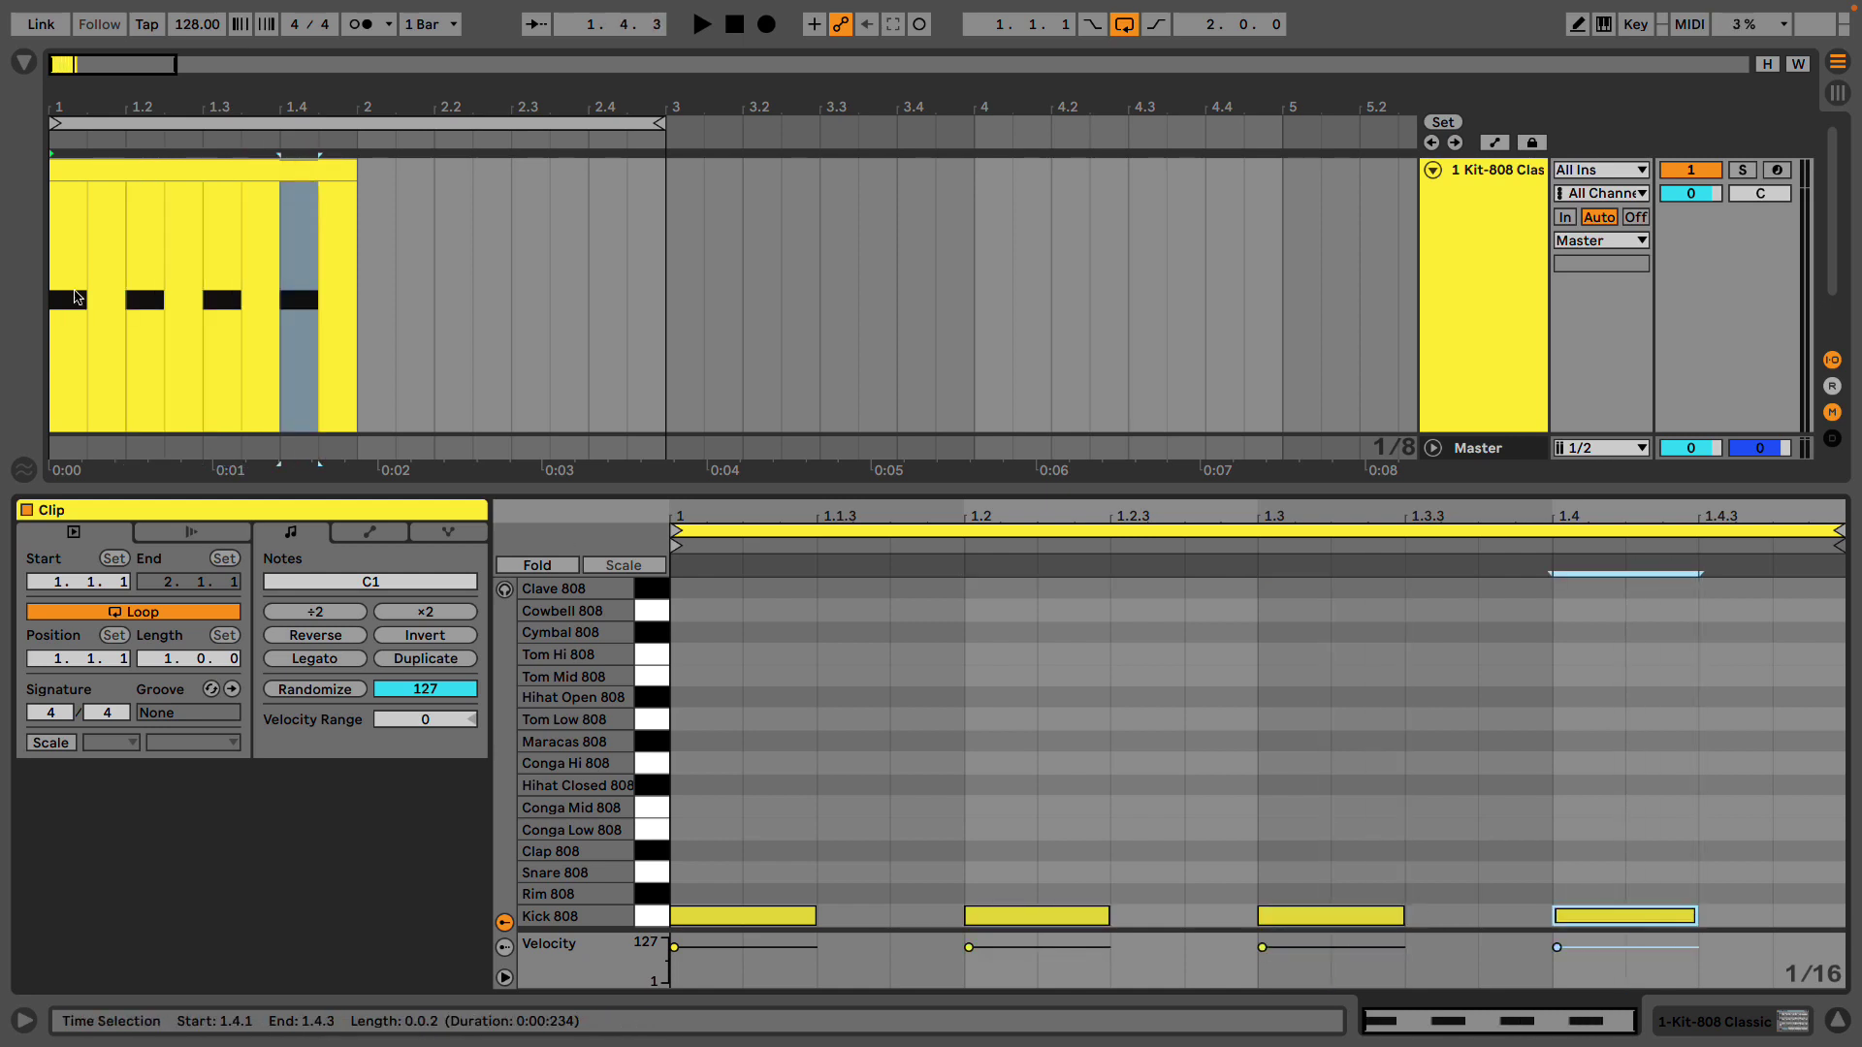
pyautogui.moveTo(657, 124); pyautogui.dragTo(351, 124)
pyautogui.press('space')
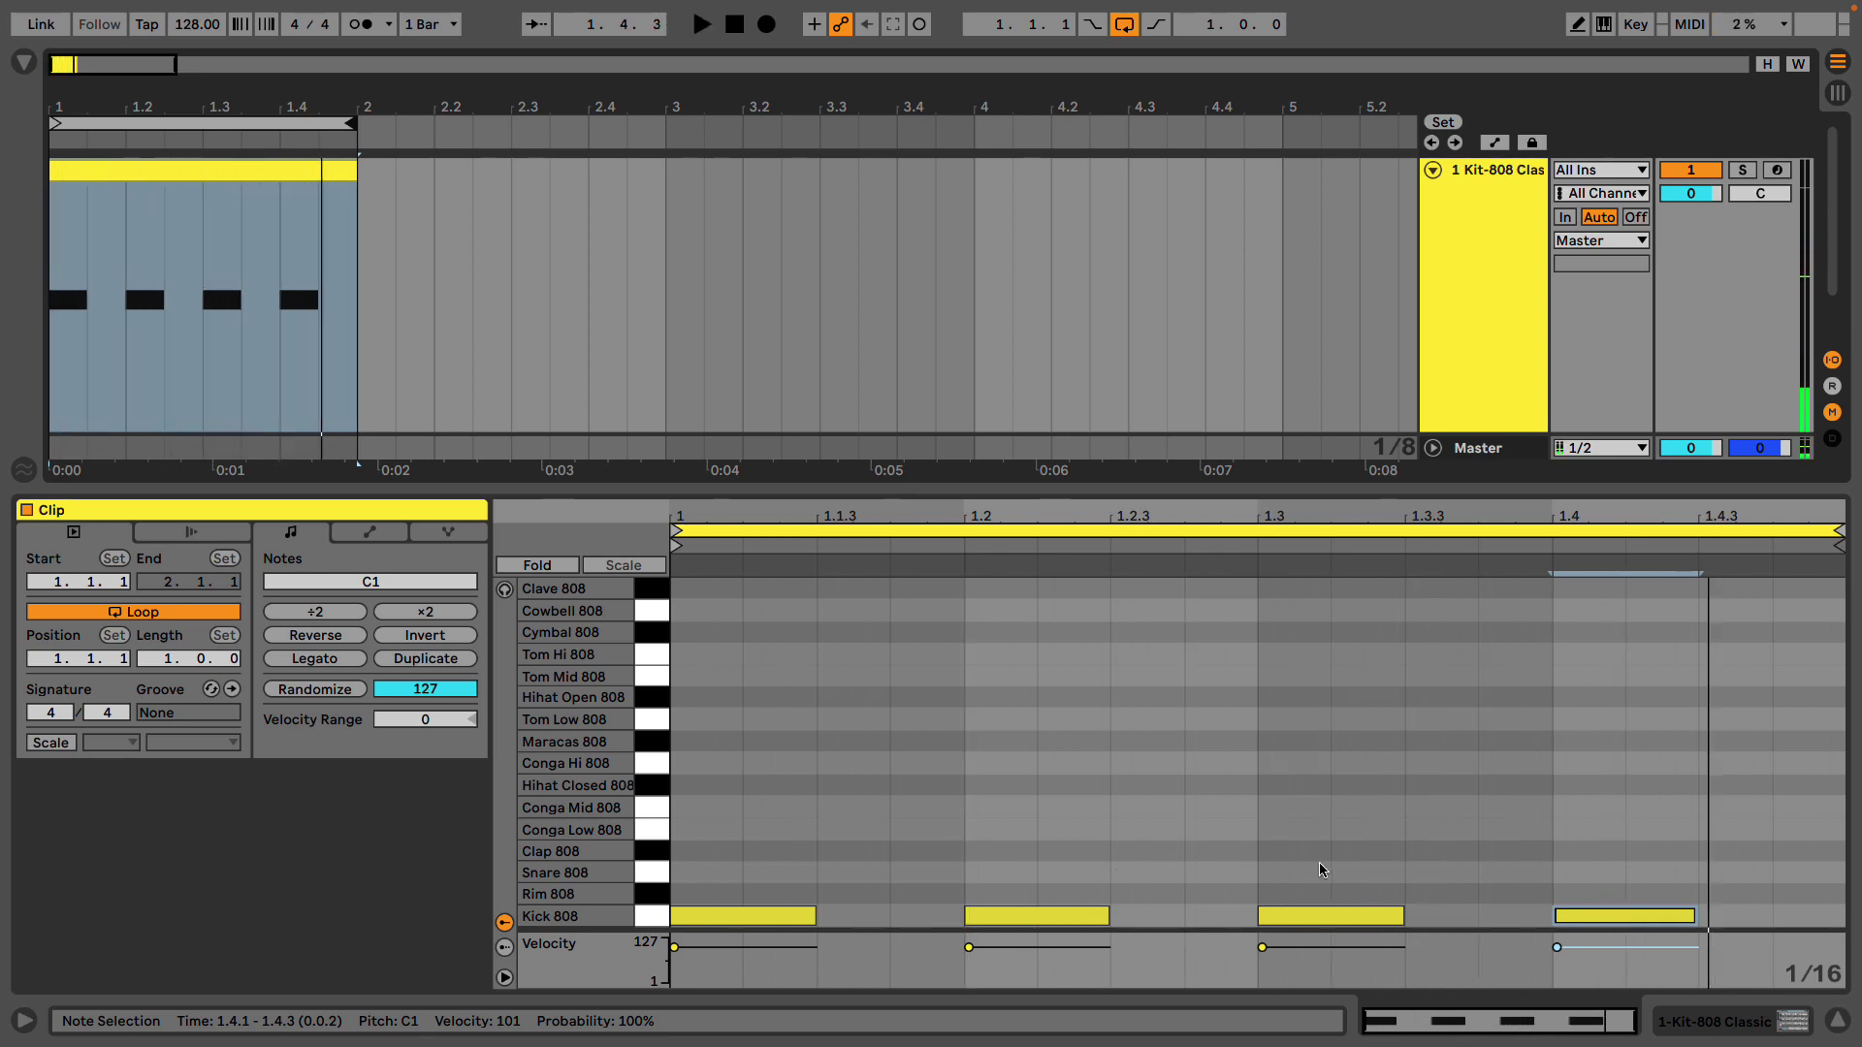
# Add an eighth-note Snare 808 hit at 1.3 and play back the loop
pyautogui.doubleClick(1287, 874)
pyautogui.moveTo(1324, 875); pyautogui.dragTo(1402, 874)
pyautogui.press('space')
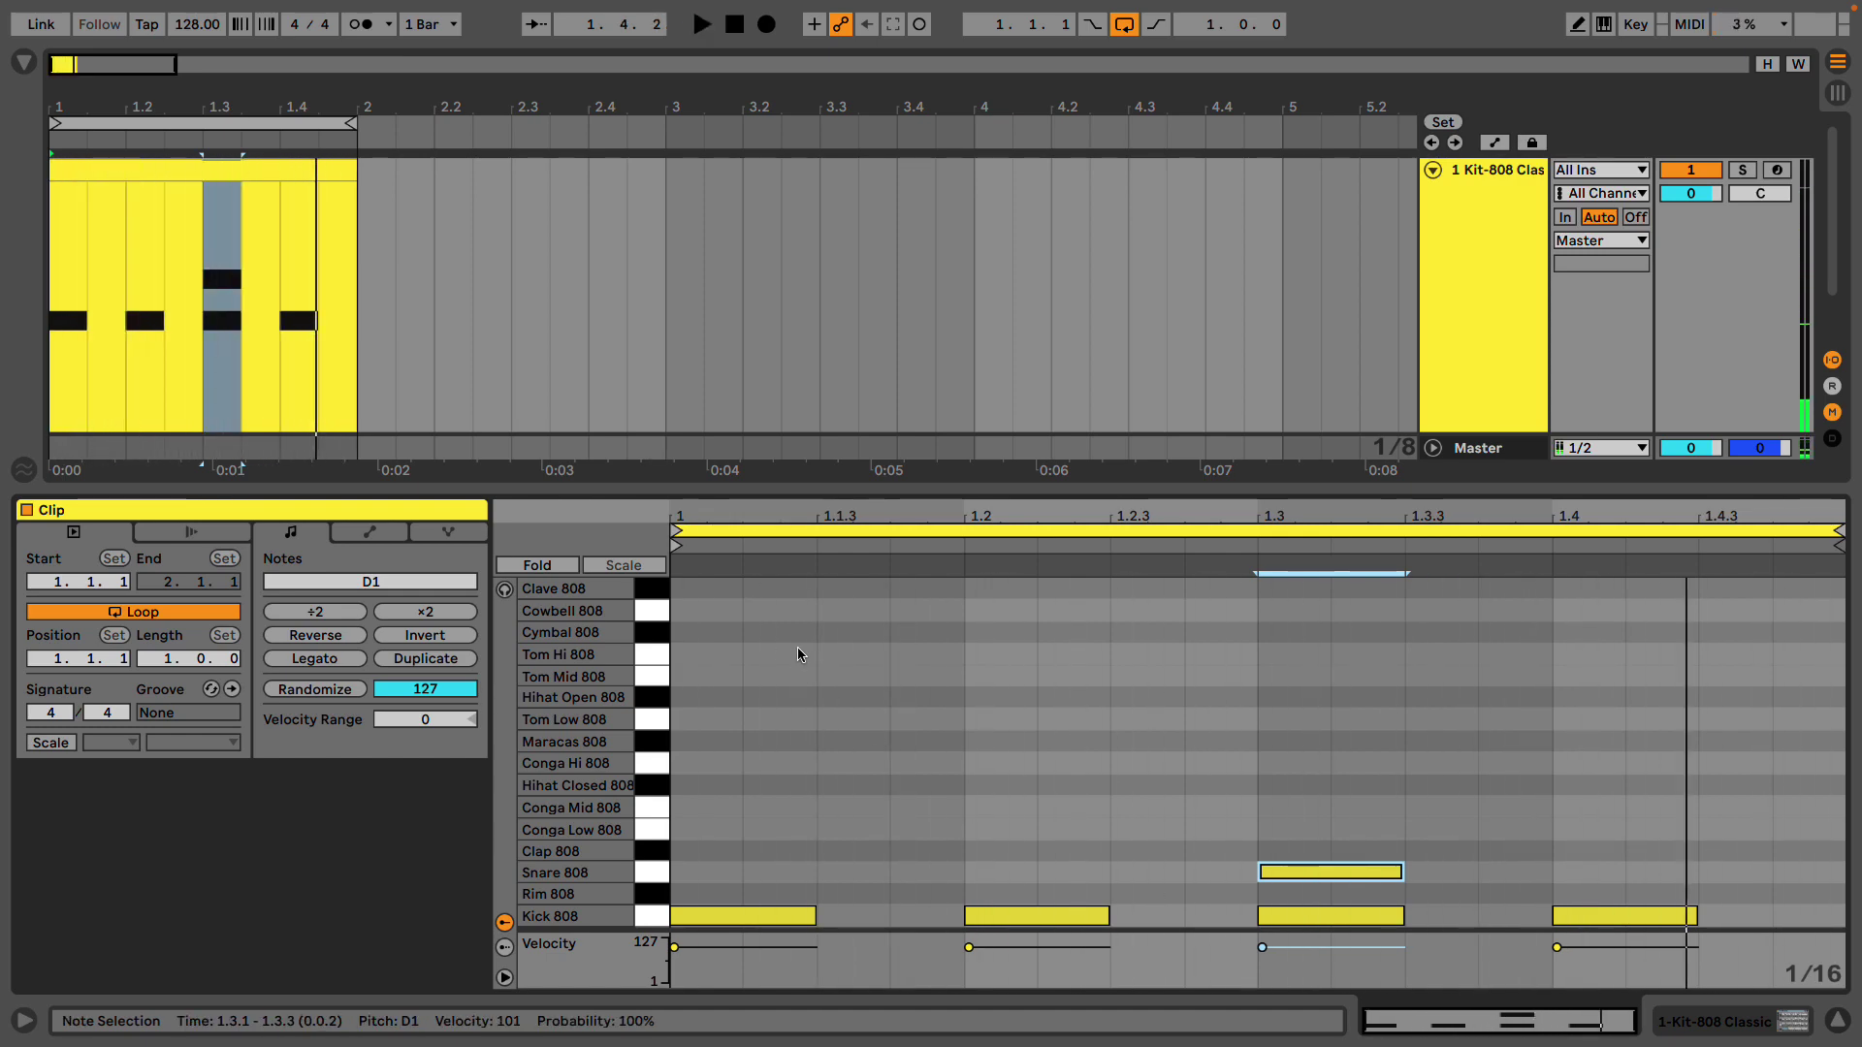
# Change the clip's grid to 1/8 triplets and mark out the triplet divisions of the first three beats
pyautogui.click(674, 755)
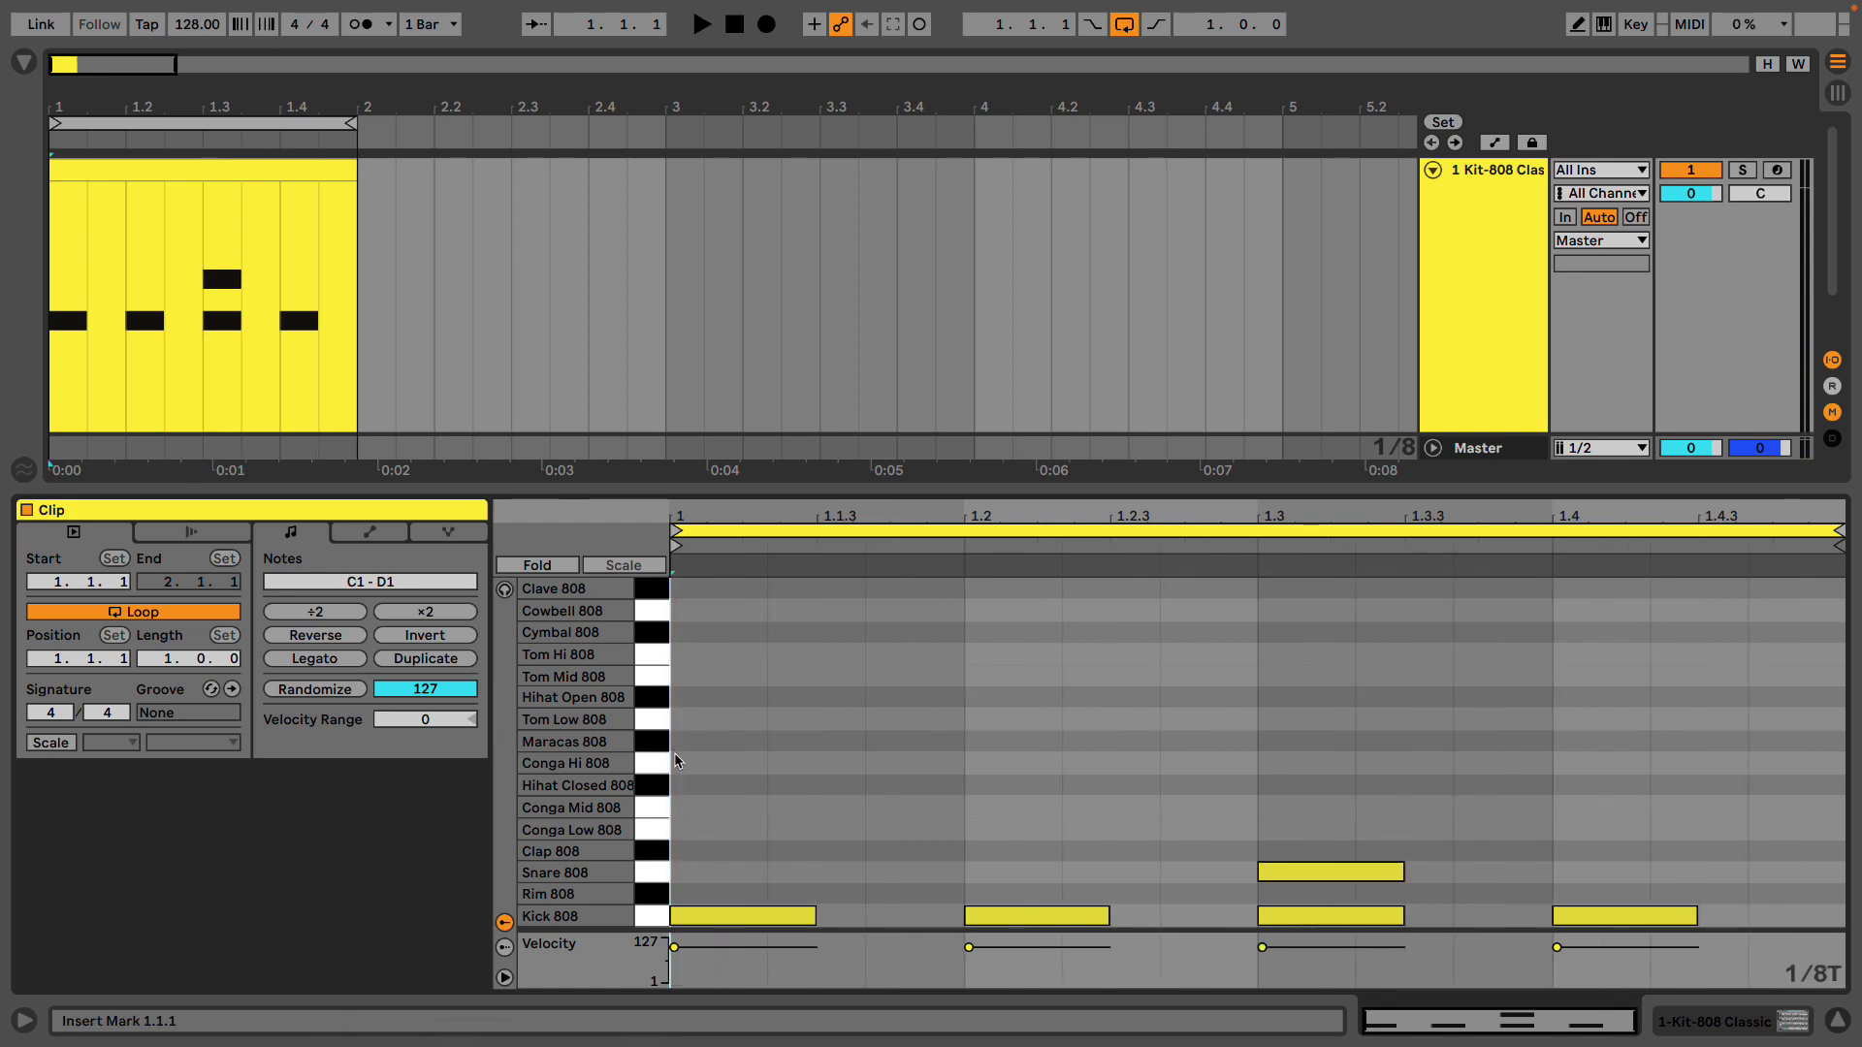
pyautogui.moveTo(714, 642); pyautogui.dragTo(912, 859)
pyautogui.moveTo(1035, 666); pyautogui.dragTo(1193, 866)
pyautogui.moveTo(1314, 682); pyautogui.dragTo(1472, 939)
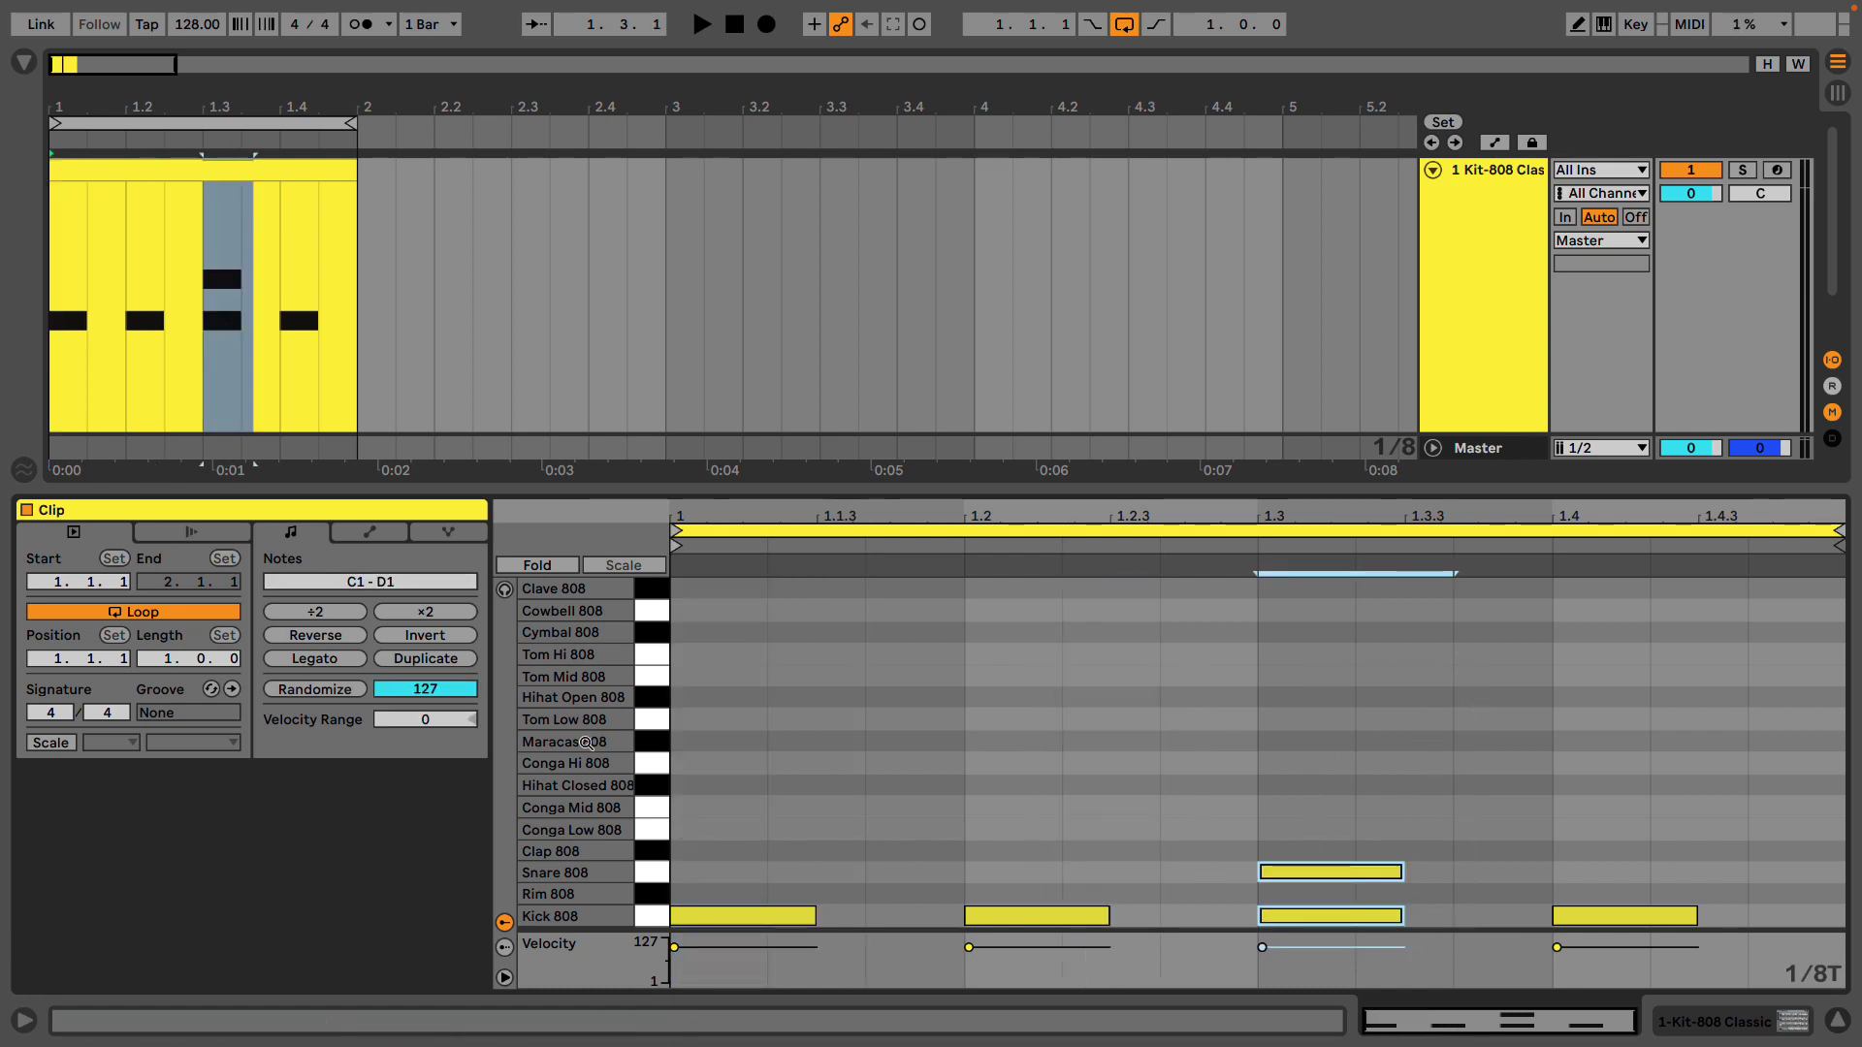
# Add a Hihat Closed 808 note on the last eighth-note triplet of each of the four beats
pyautogui.doubleClick(921, 790)
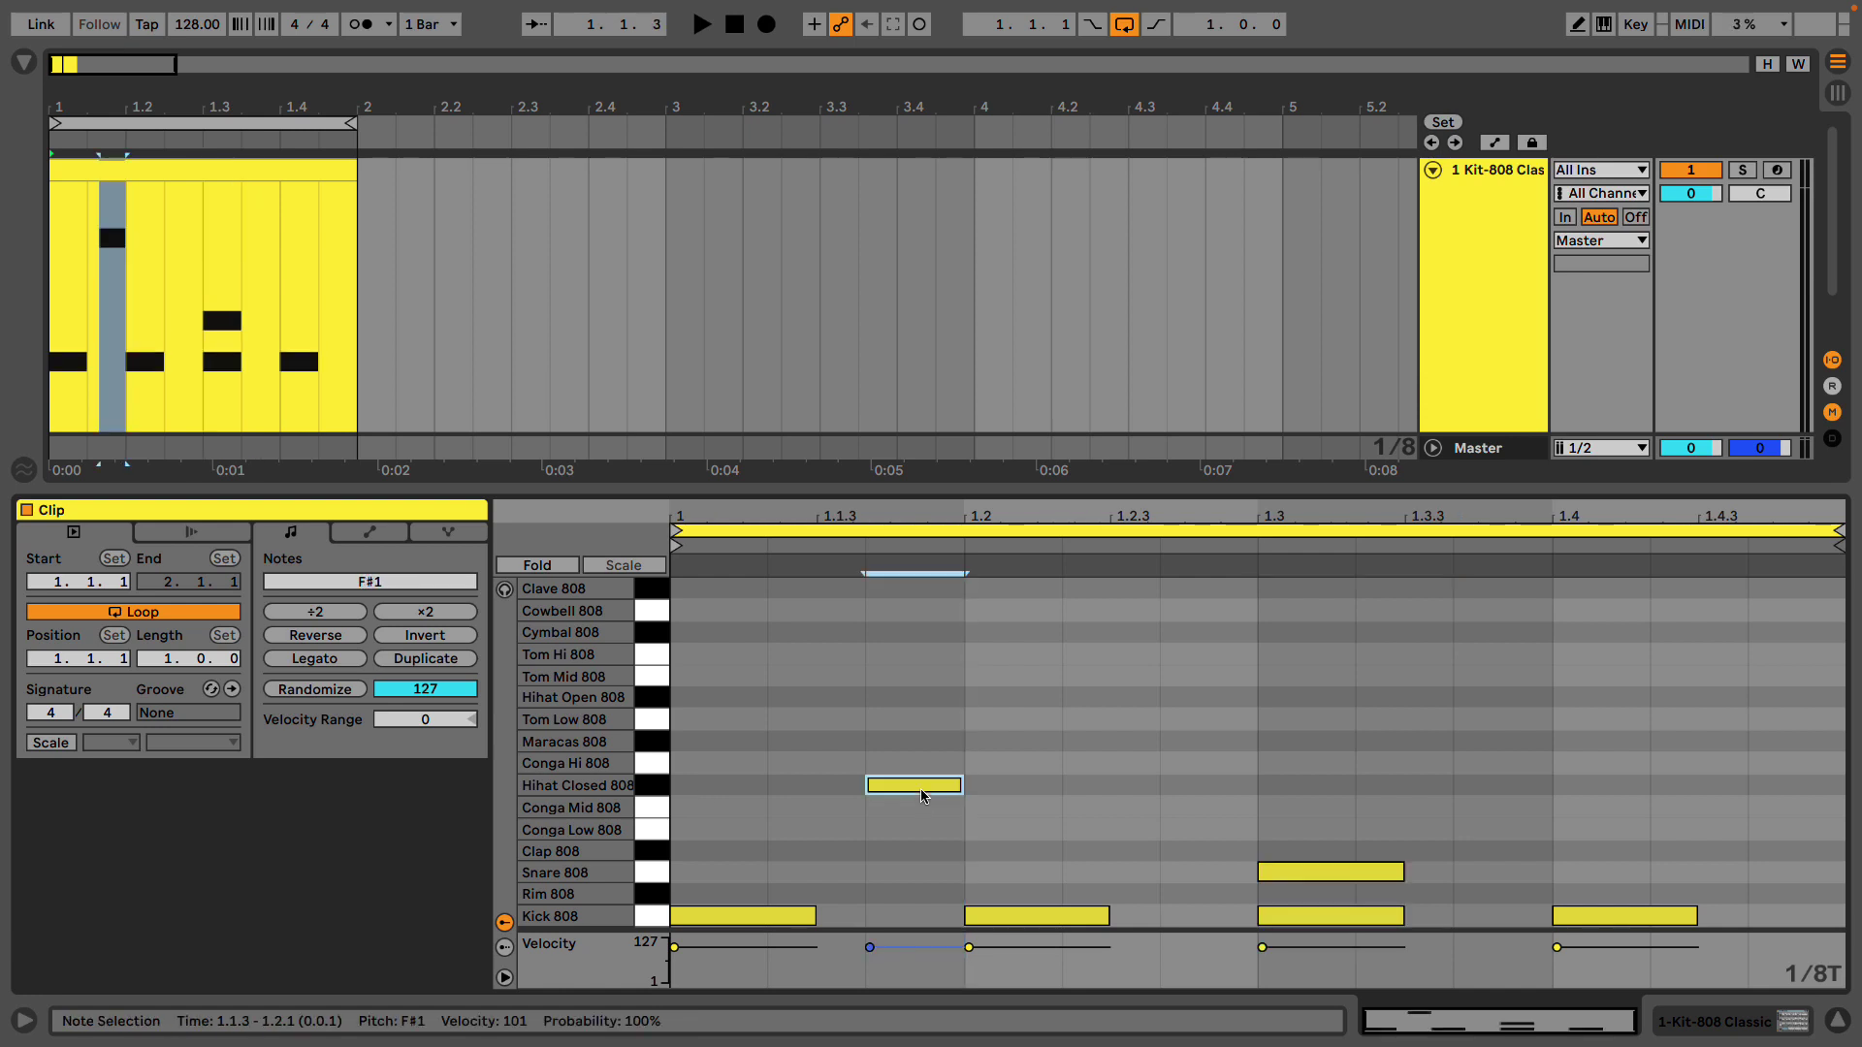
pyautogui.doubleClick(1233, 783)
pyautogui.click(1509, 791)
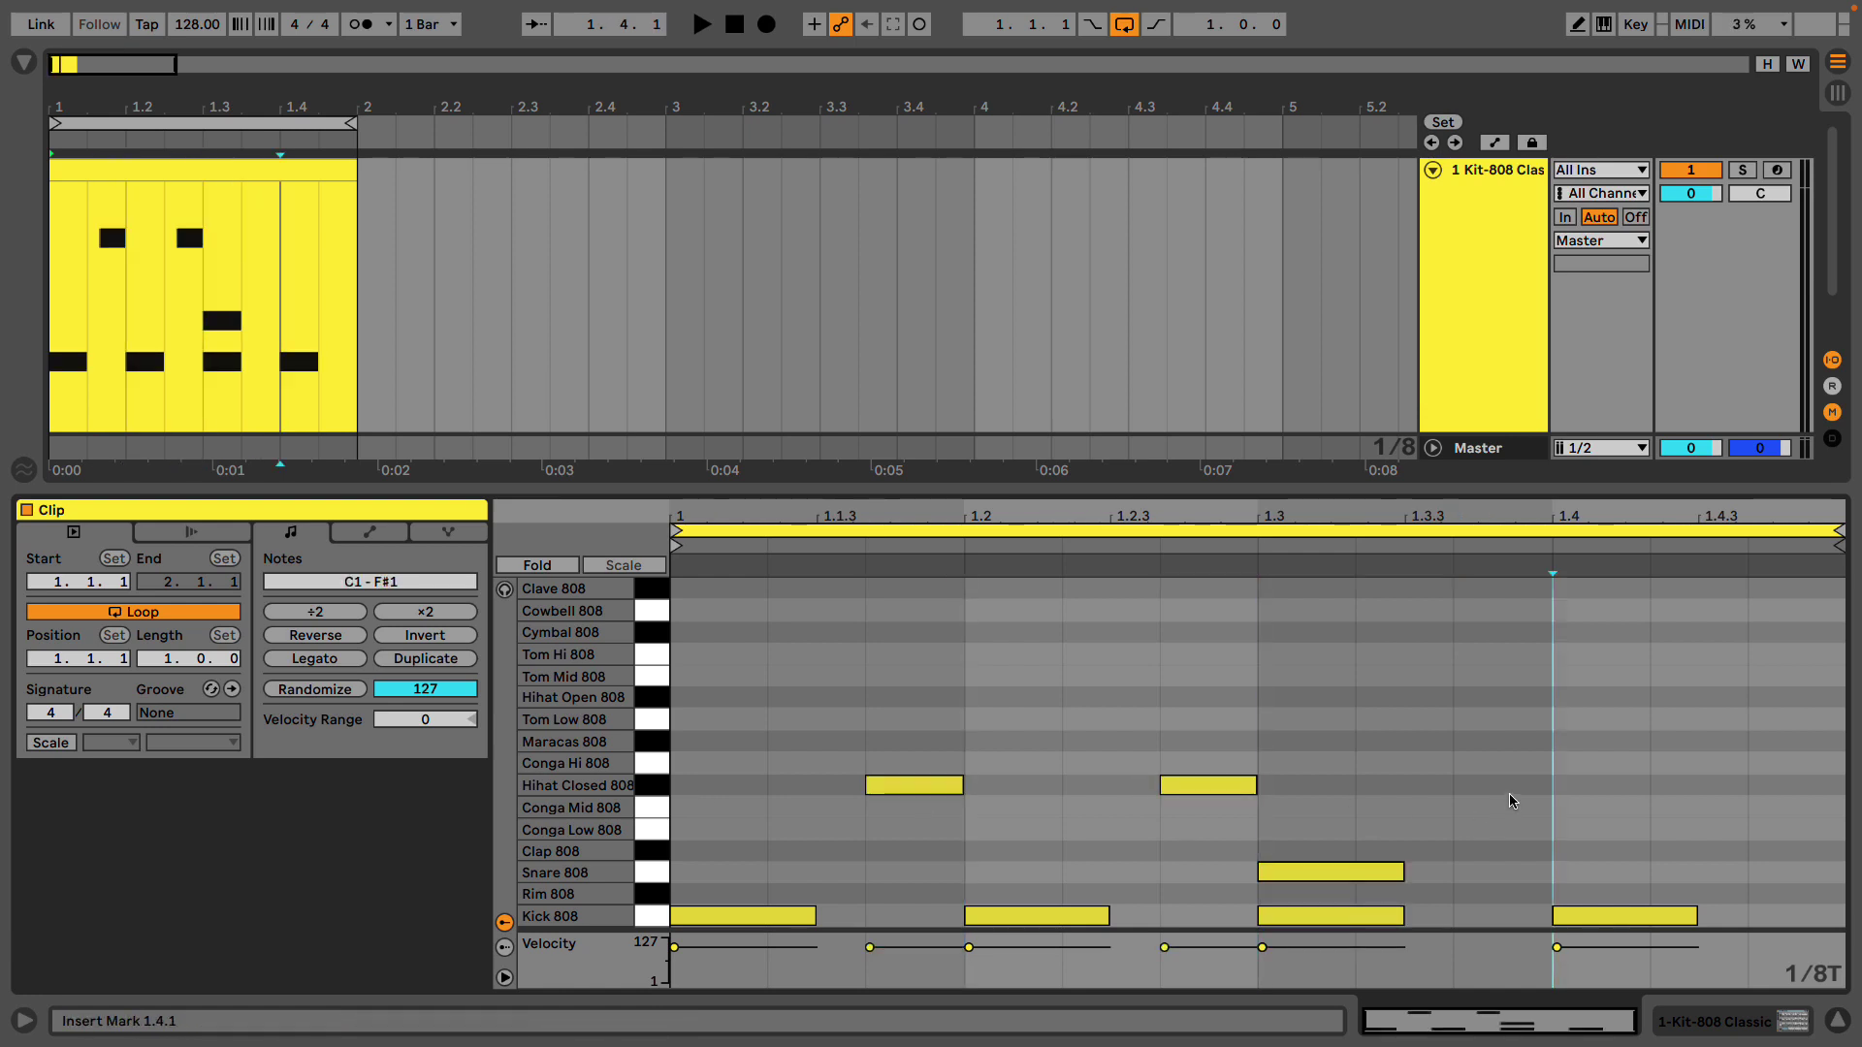
pyautogui.doubleClick(1508, 791)
pyautogui.doubleClick(1789, 792)
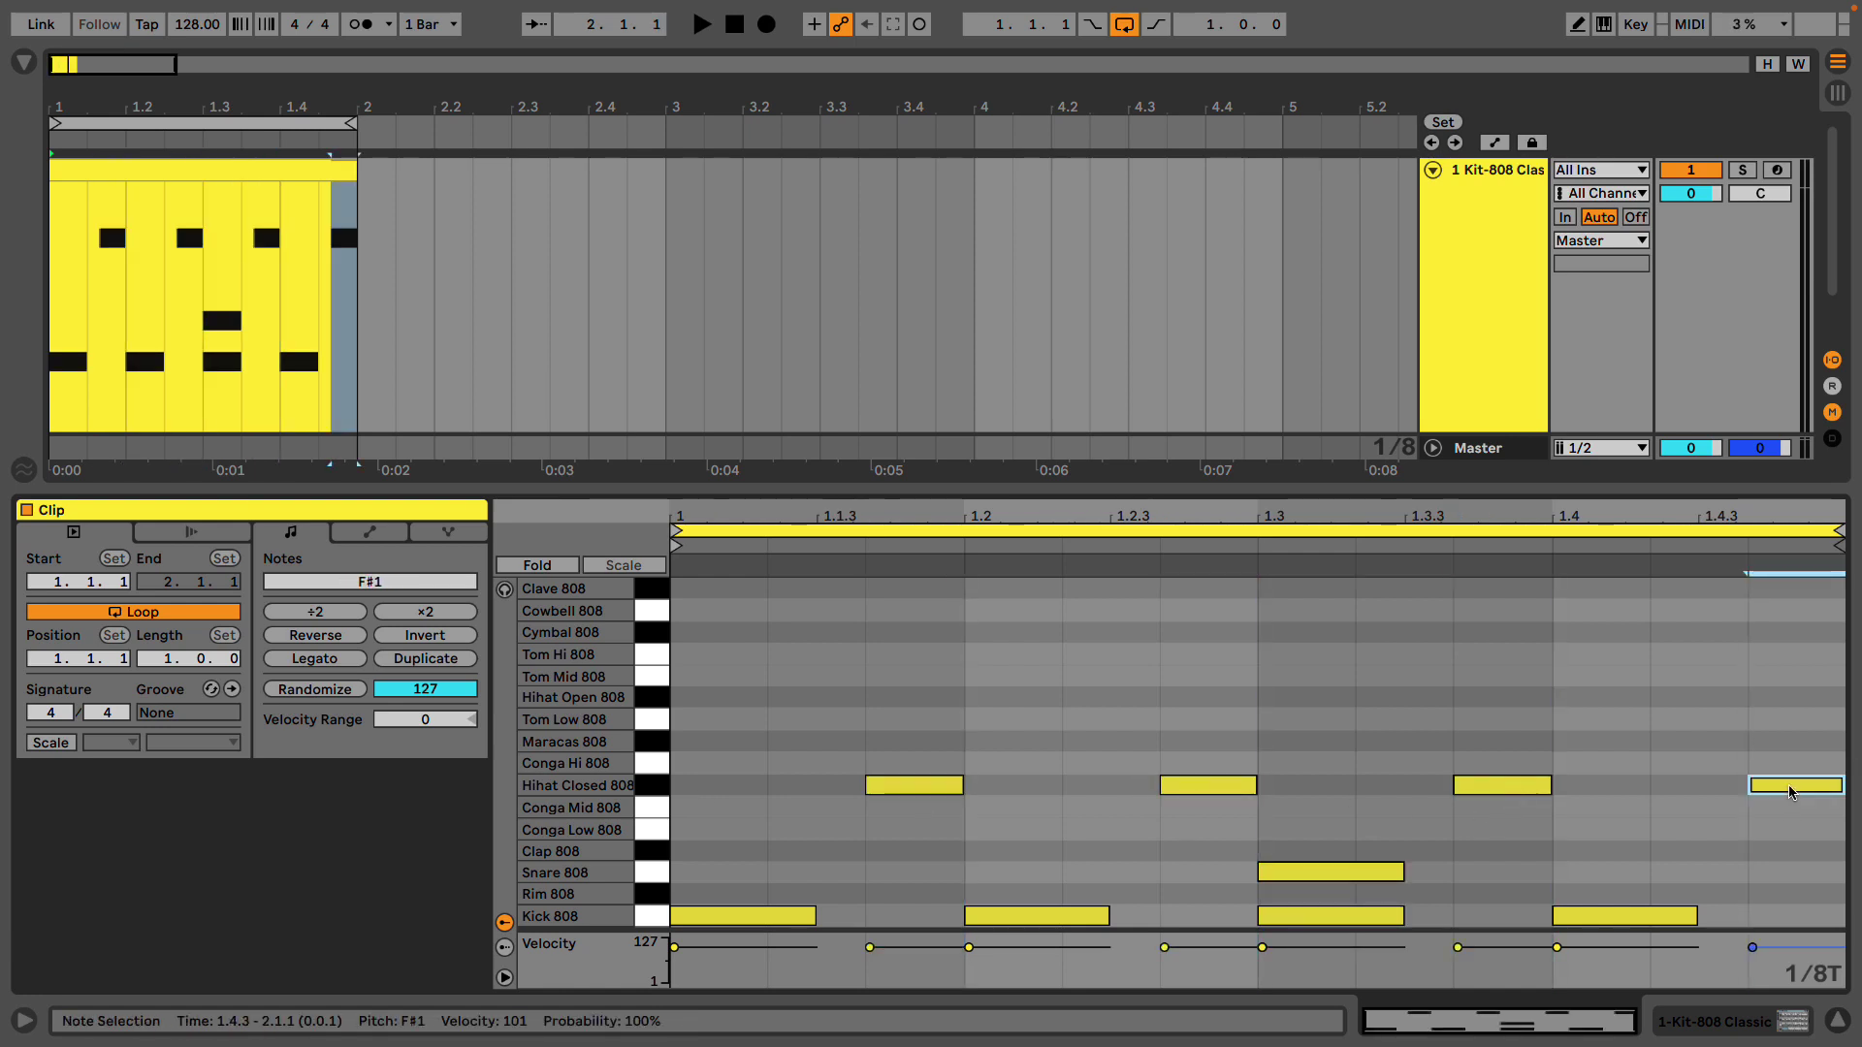
# Add a Hihat Closed 808 note on the second triplet of beat 4 with velocity 27, and play the loop
pyautogui.doubleClick(1708, 788)
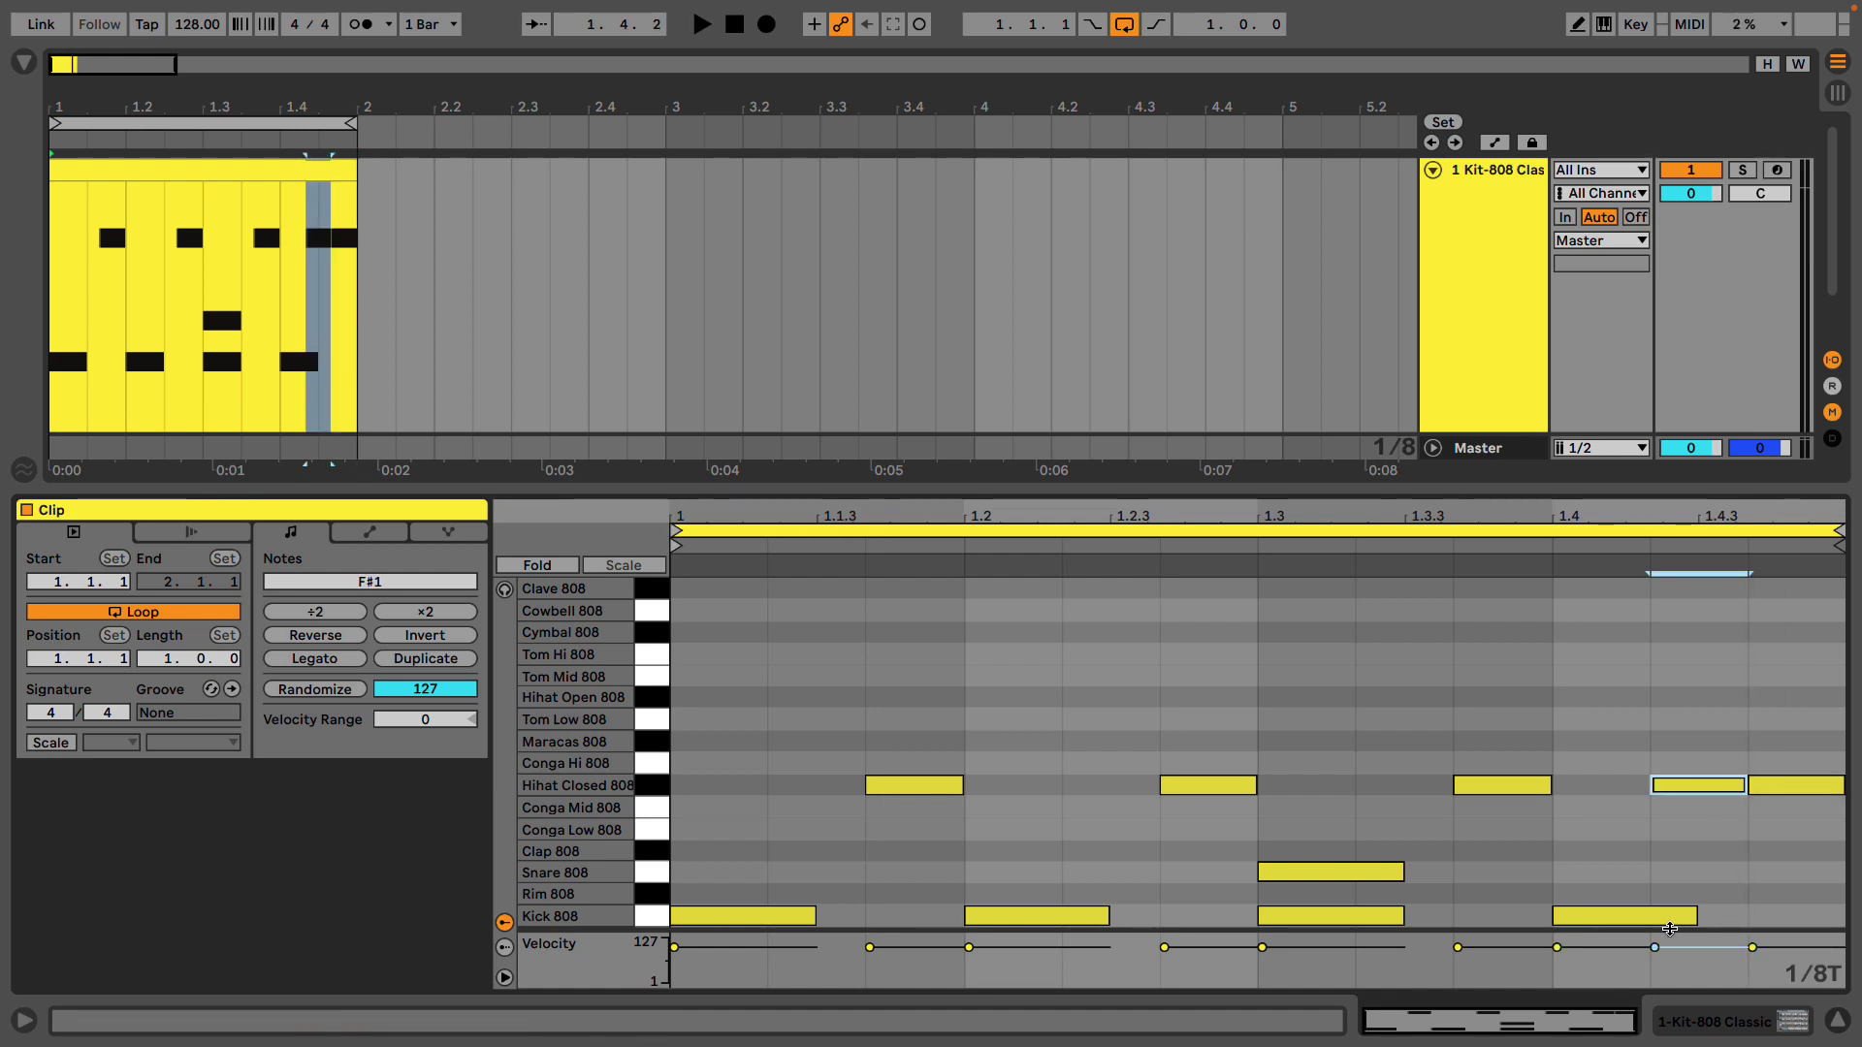
pyautogui.moveTo(1703, 787); pyautogui.dragTo(1703, 850)
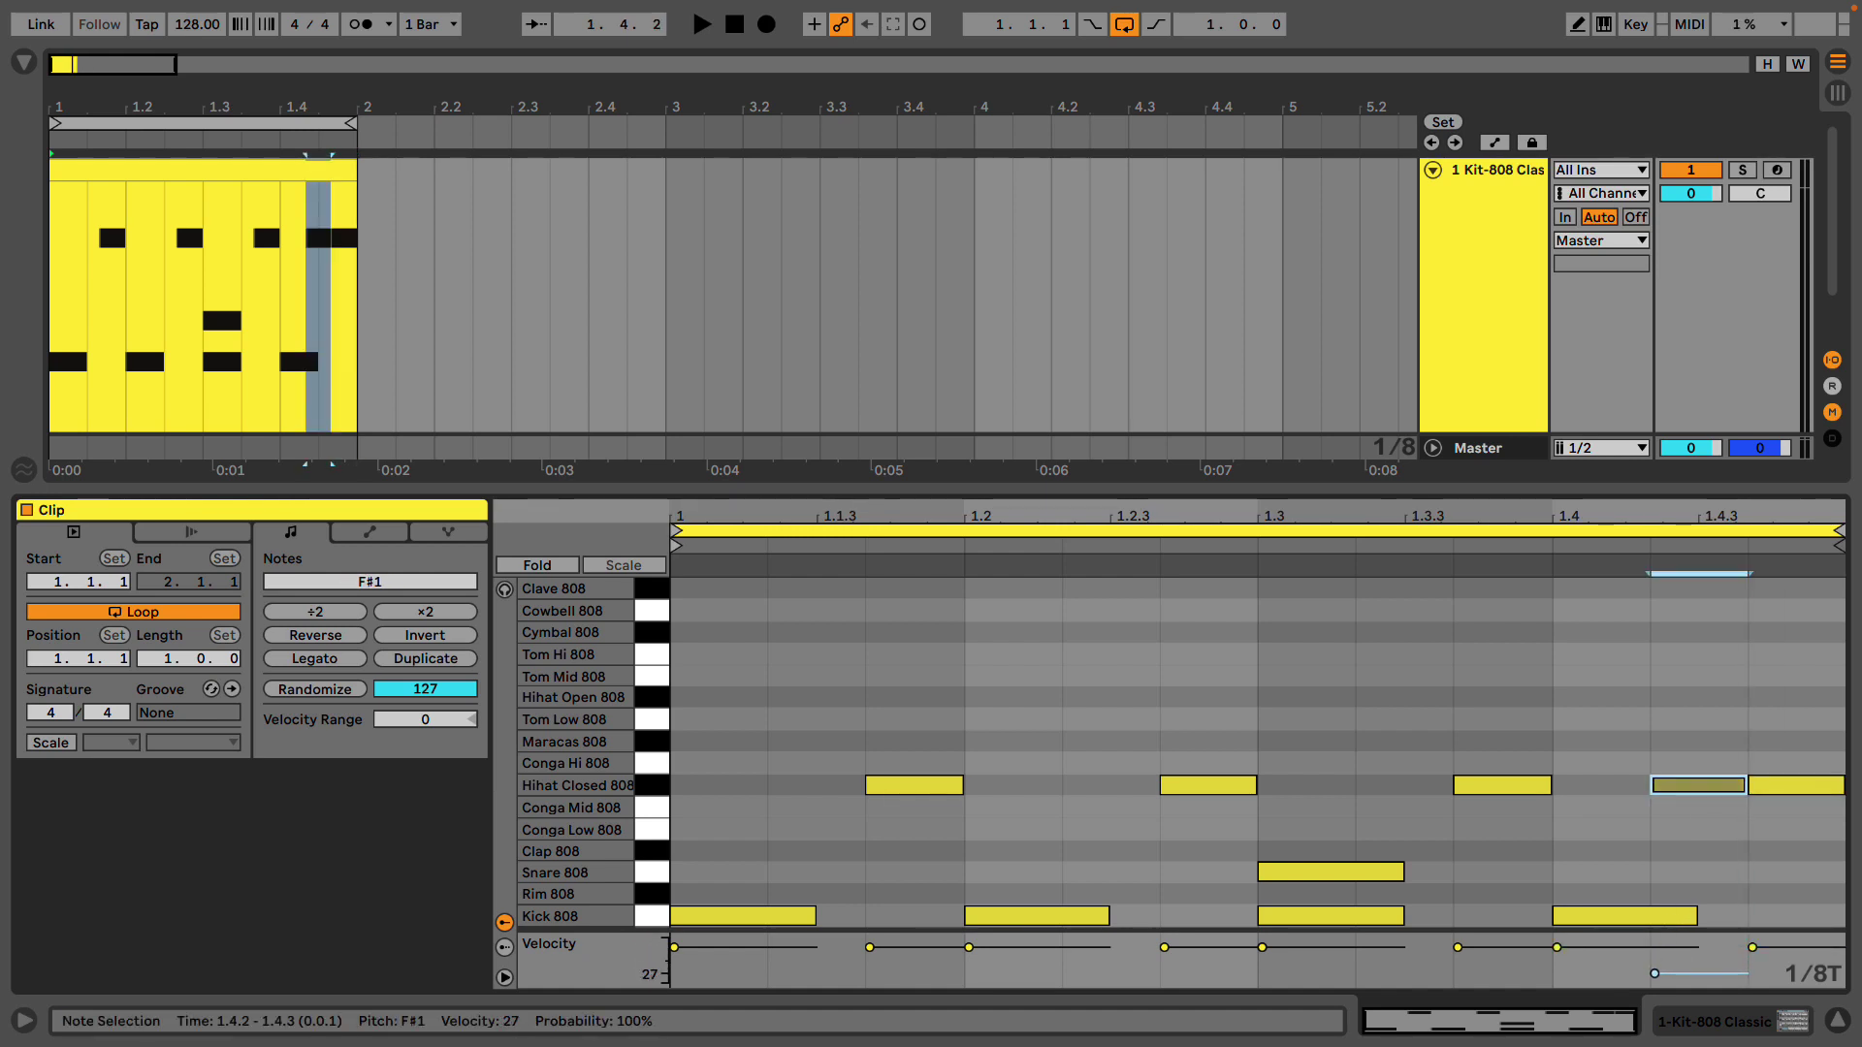
pyautogui.click(1590, 866)
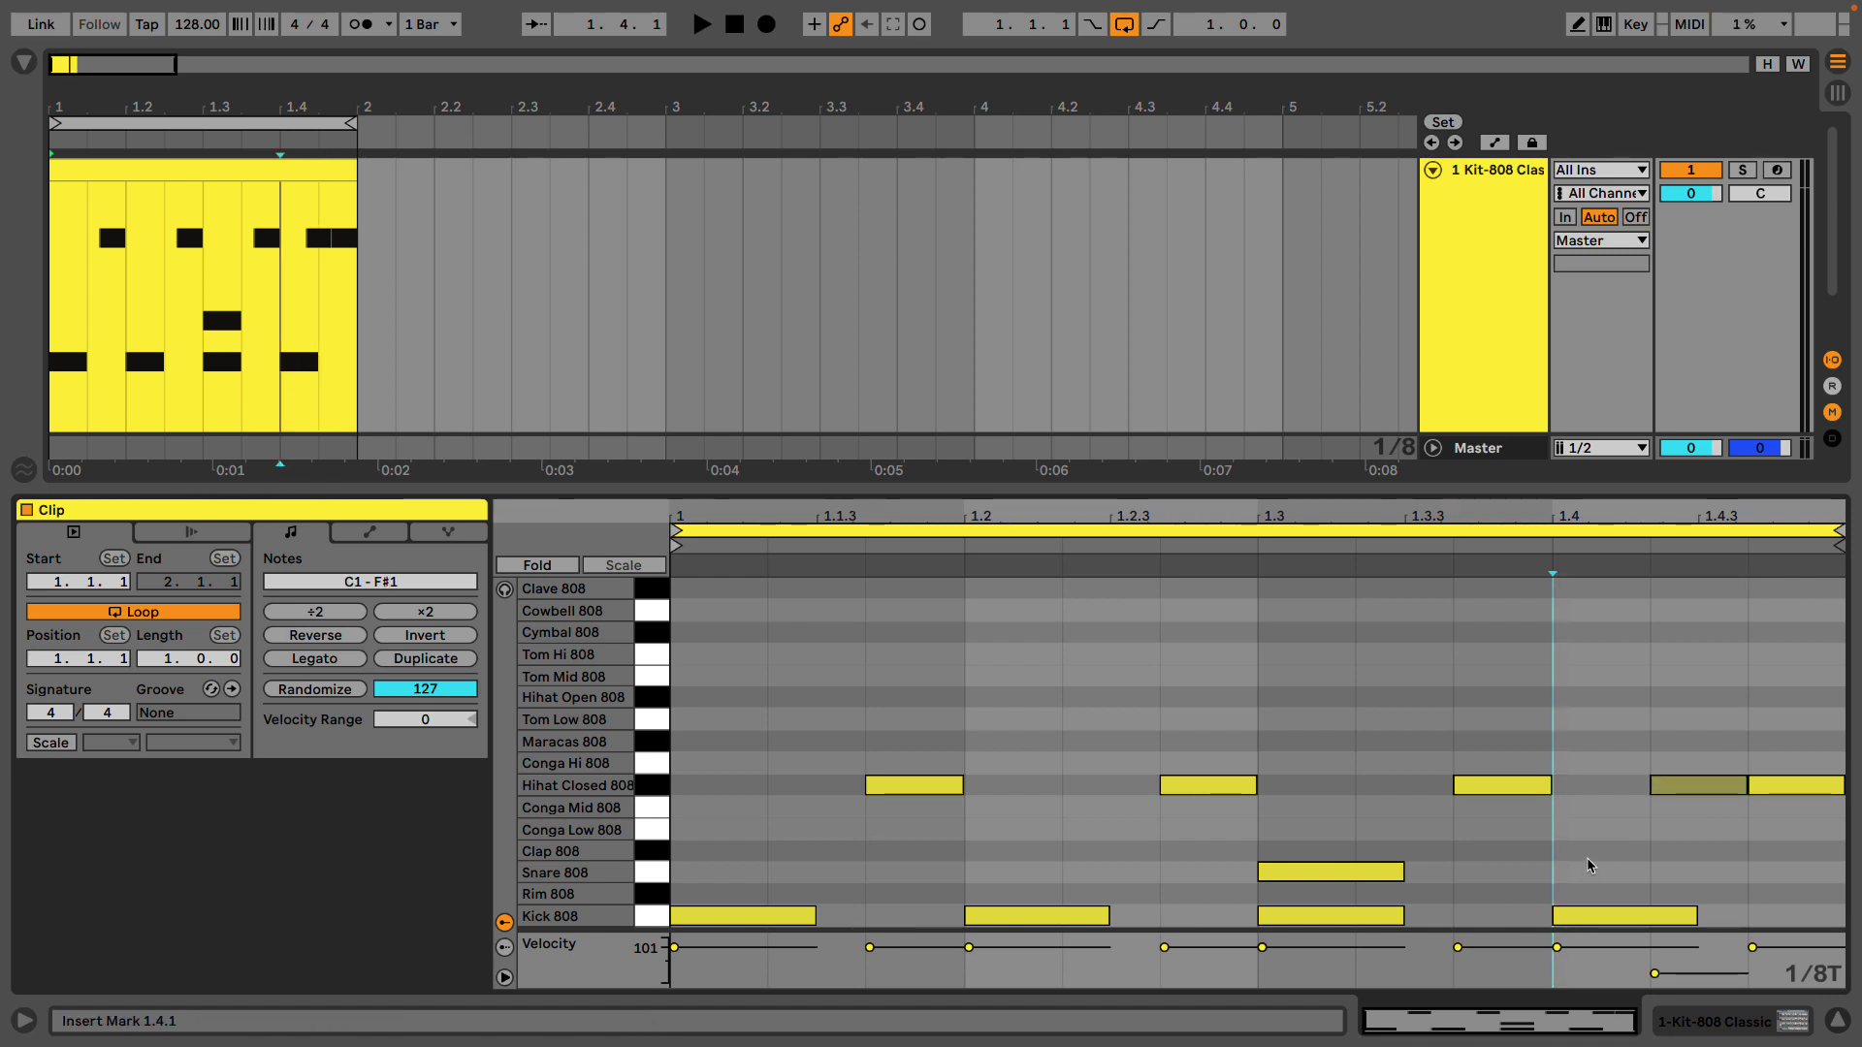
pyautogui.press('space')
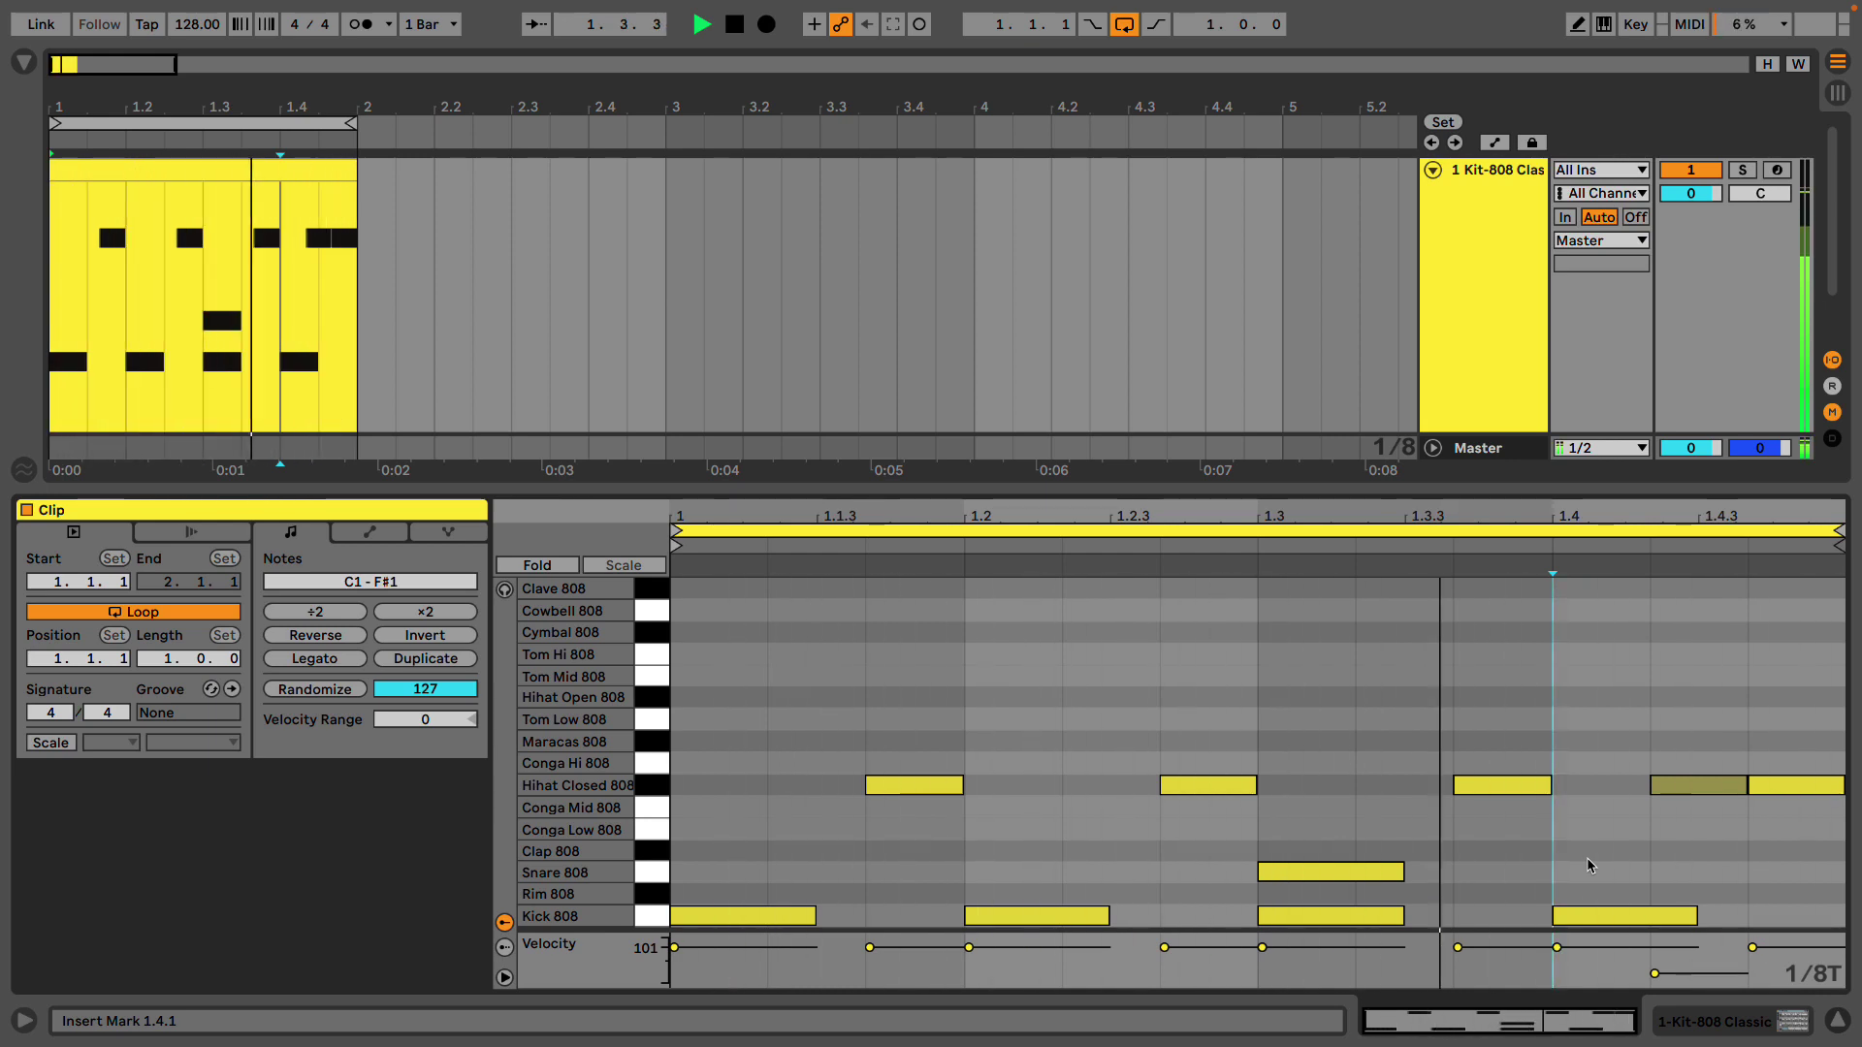
# On a 1/16 triplet grid, add single Hihat Open, Tom Low, Conga Hi, Conga Low and Conga Mid hits across the bar and play it
pyautogui.hotkey('ctrl', '1')
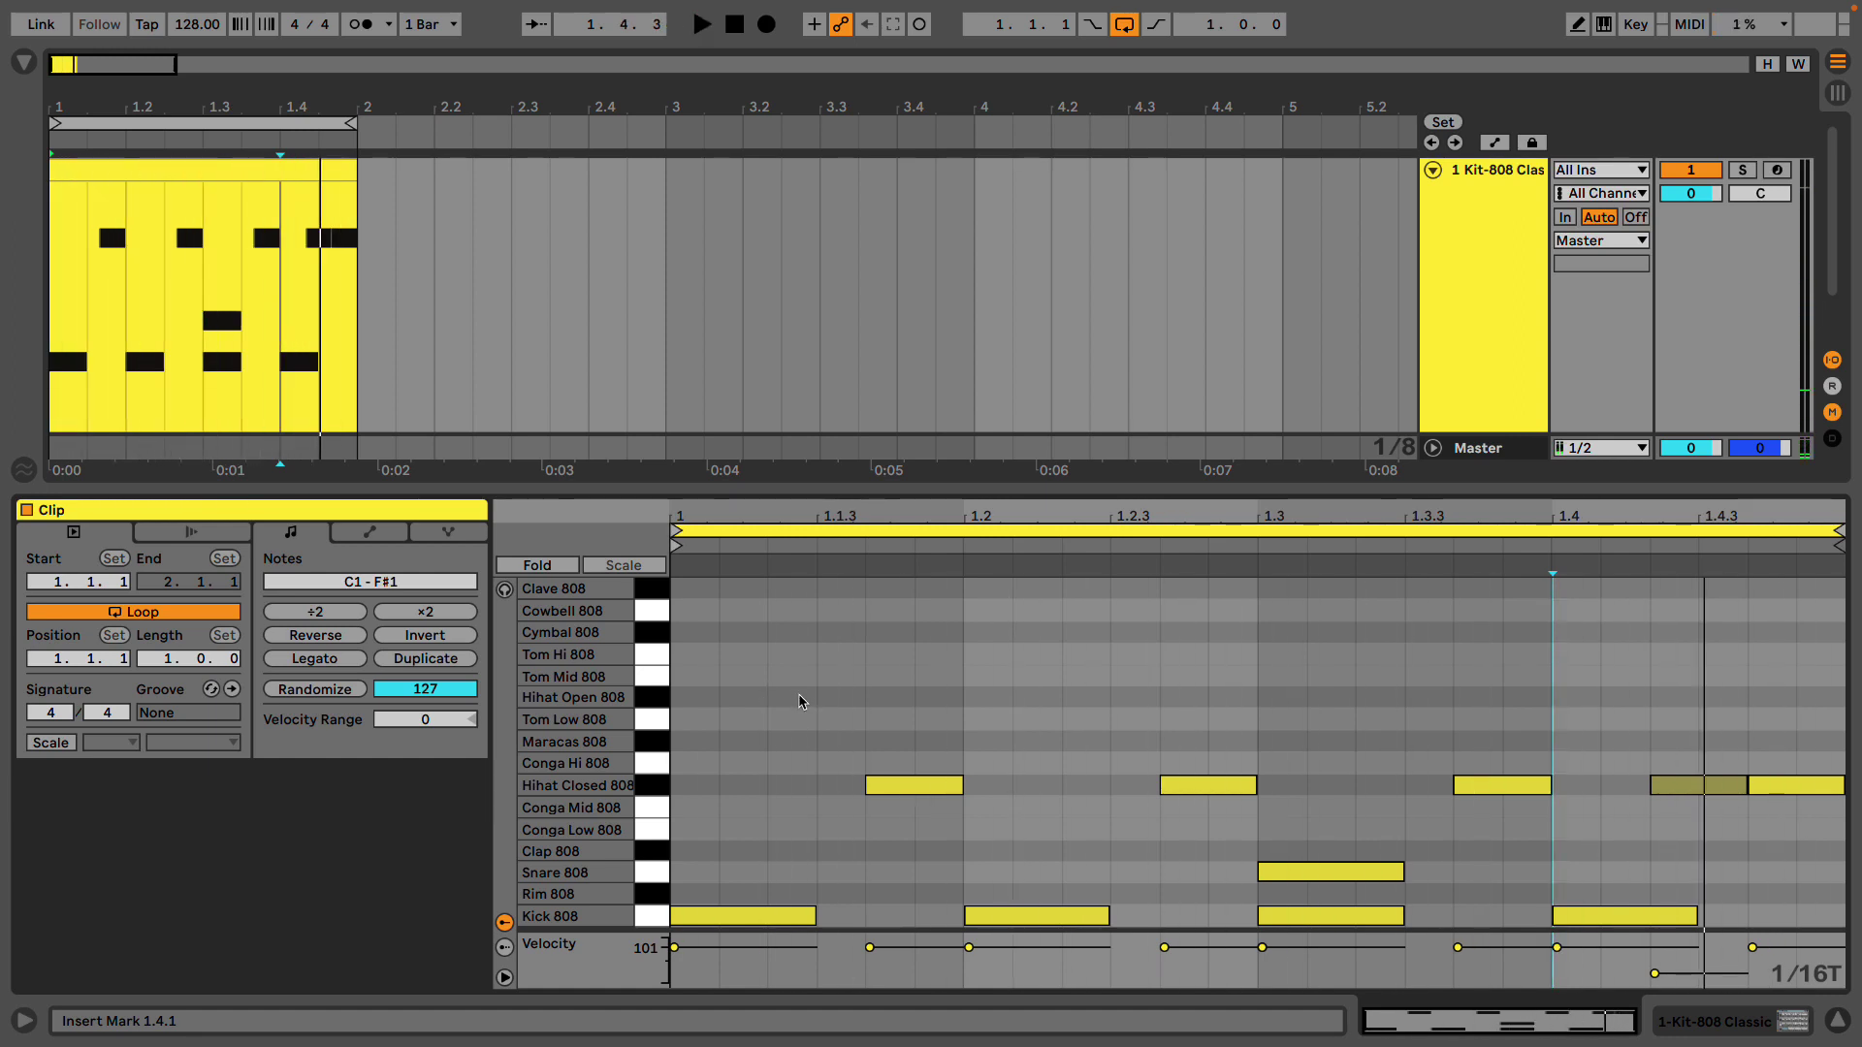
pyautogui.click(799, 694)
pyautogui.doubleClick(799, 694)
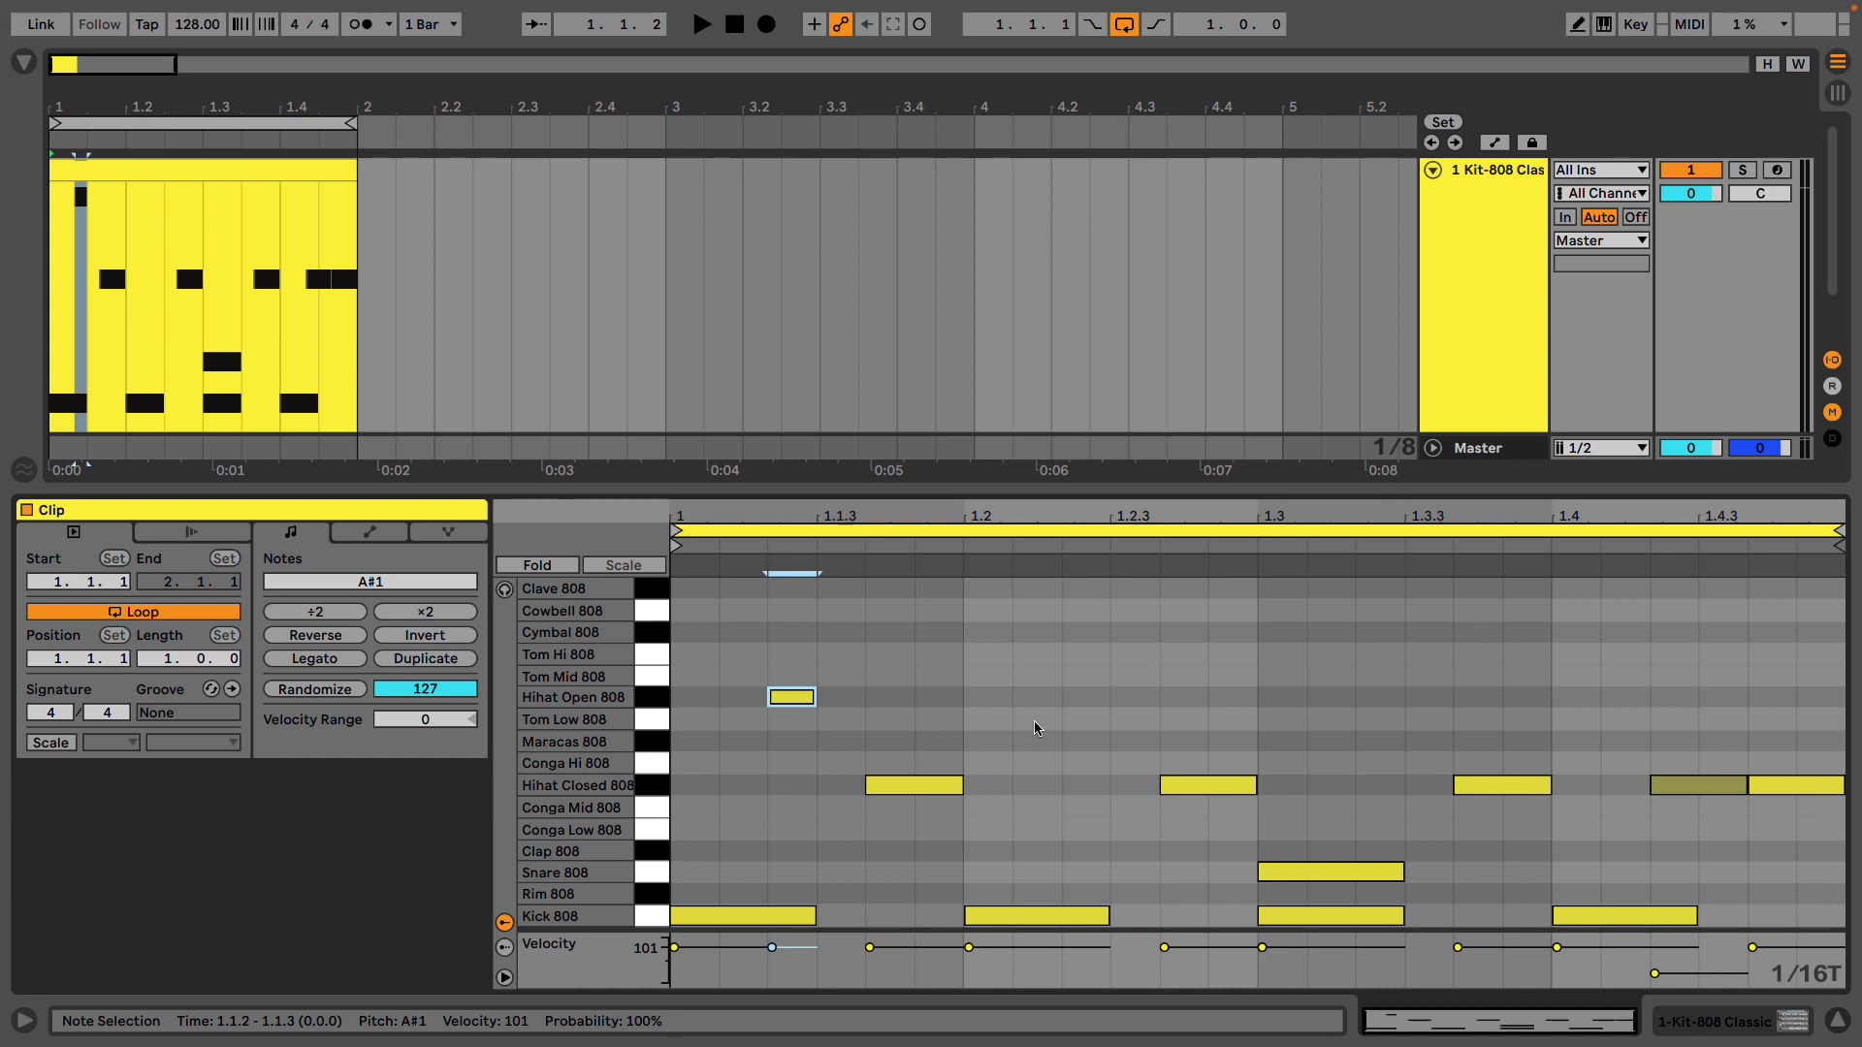
pyautogui.doubleClick(1096, 719)
pyautogui.doubleClick(1377, 764)
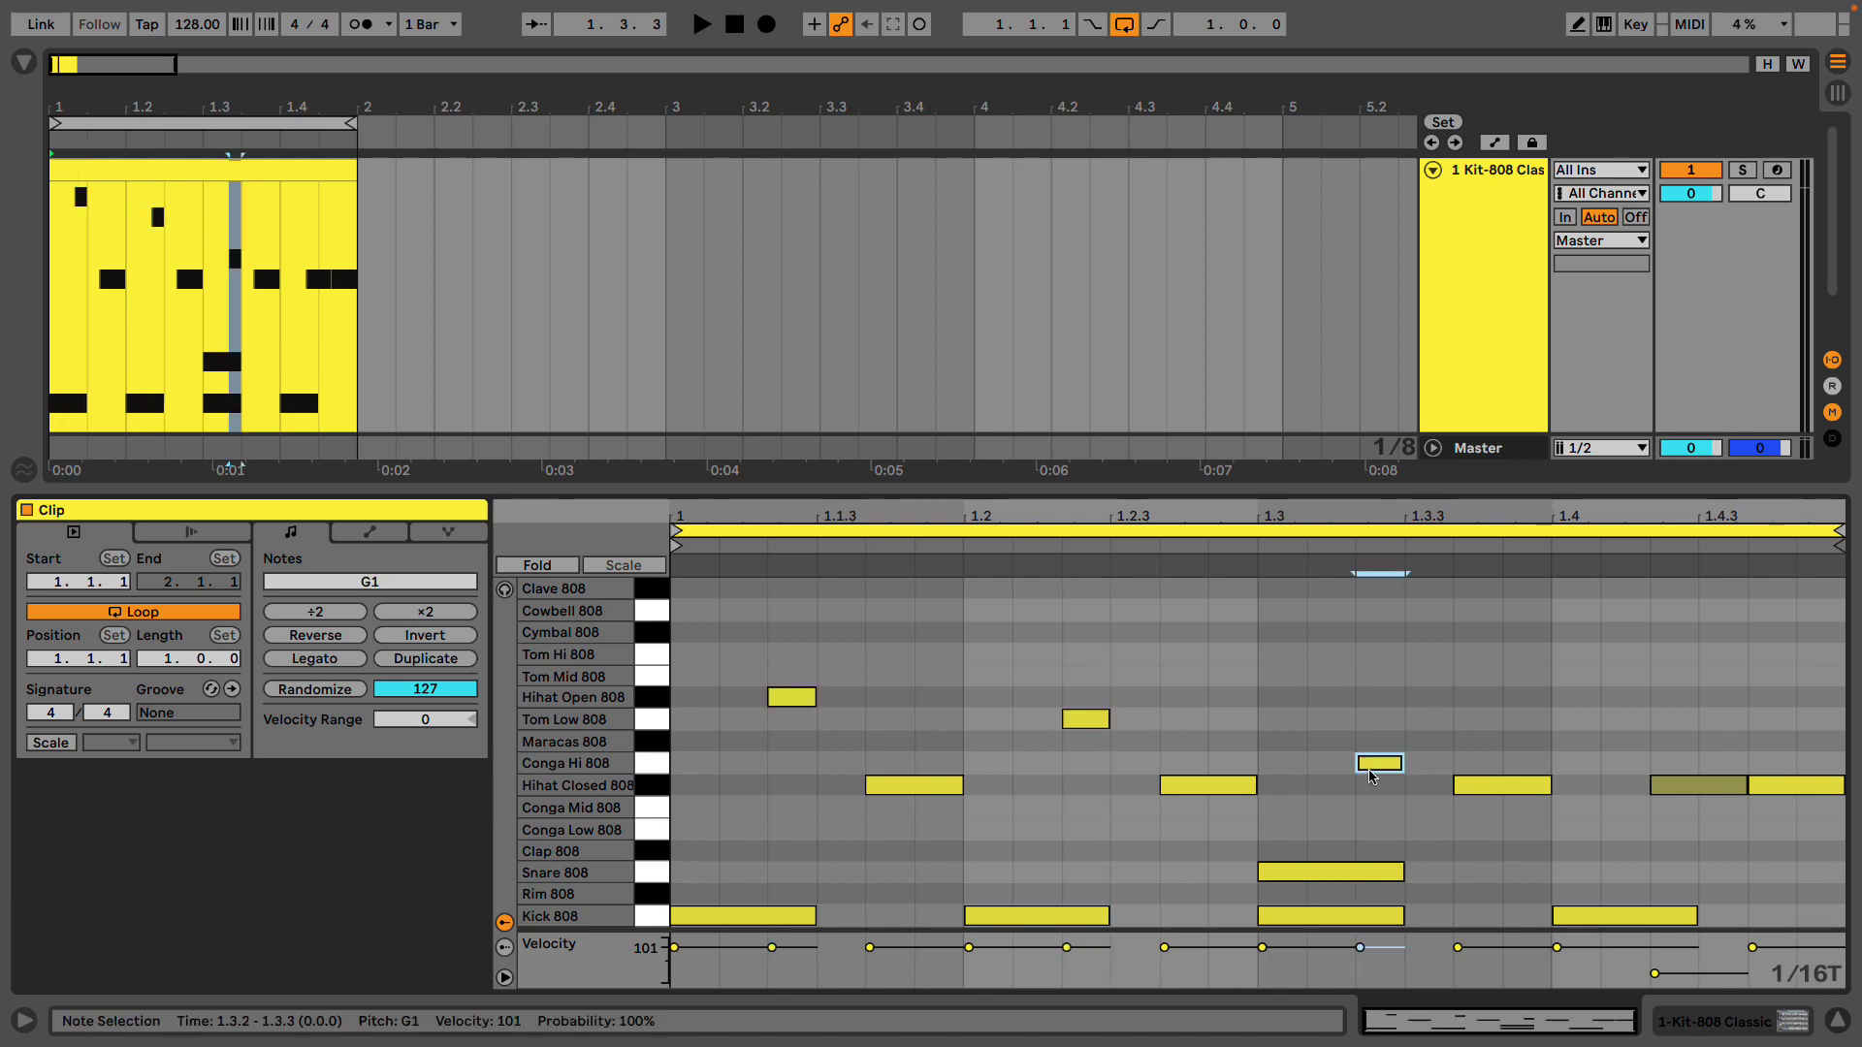
pyautogui.doubleClick(1619, 831)
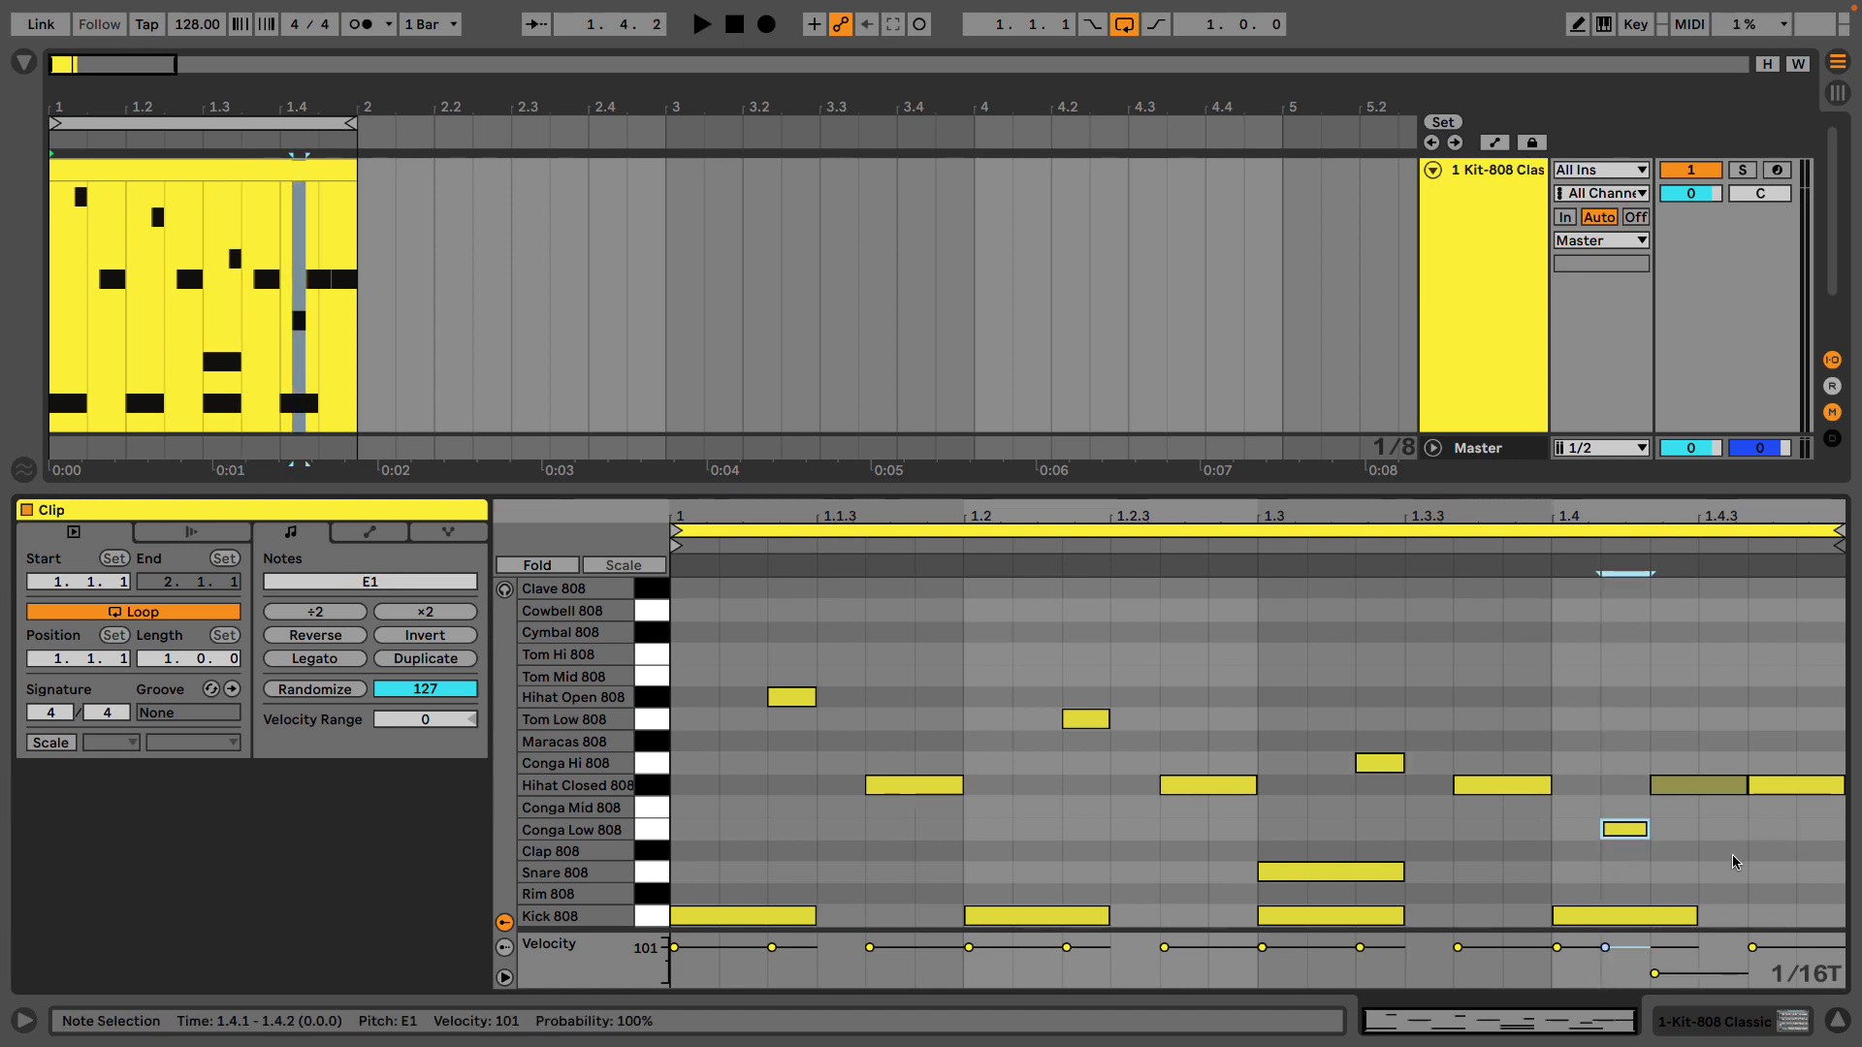
pyautogui.doubleClick(1726, 808)
pyautogui.press('space')
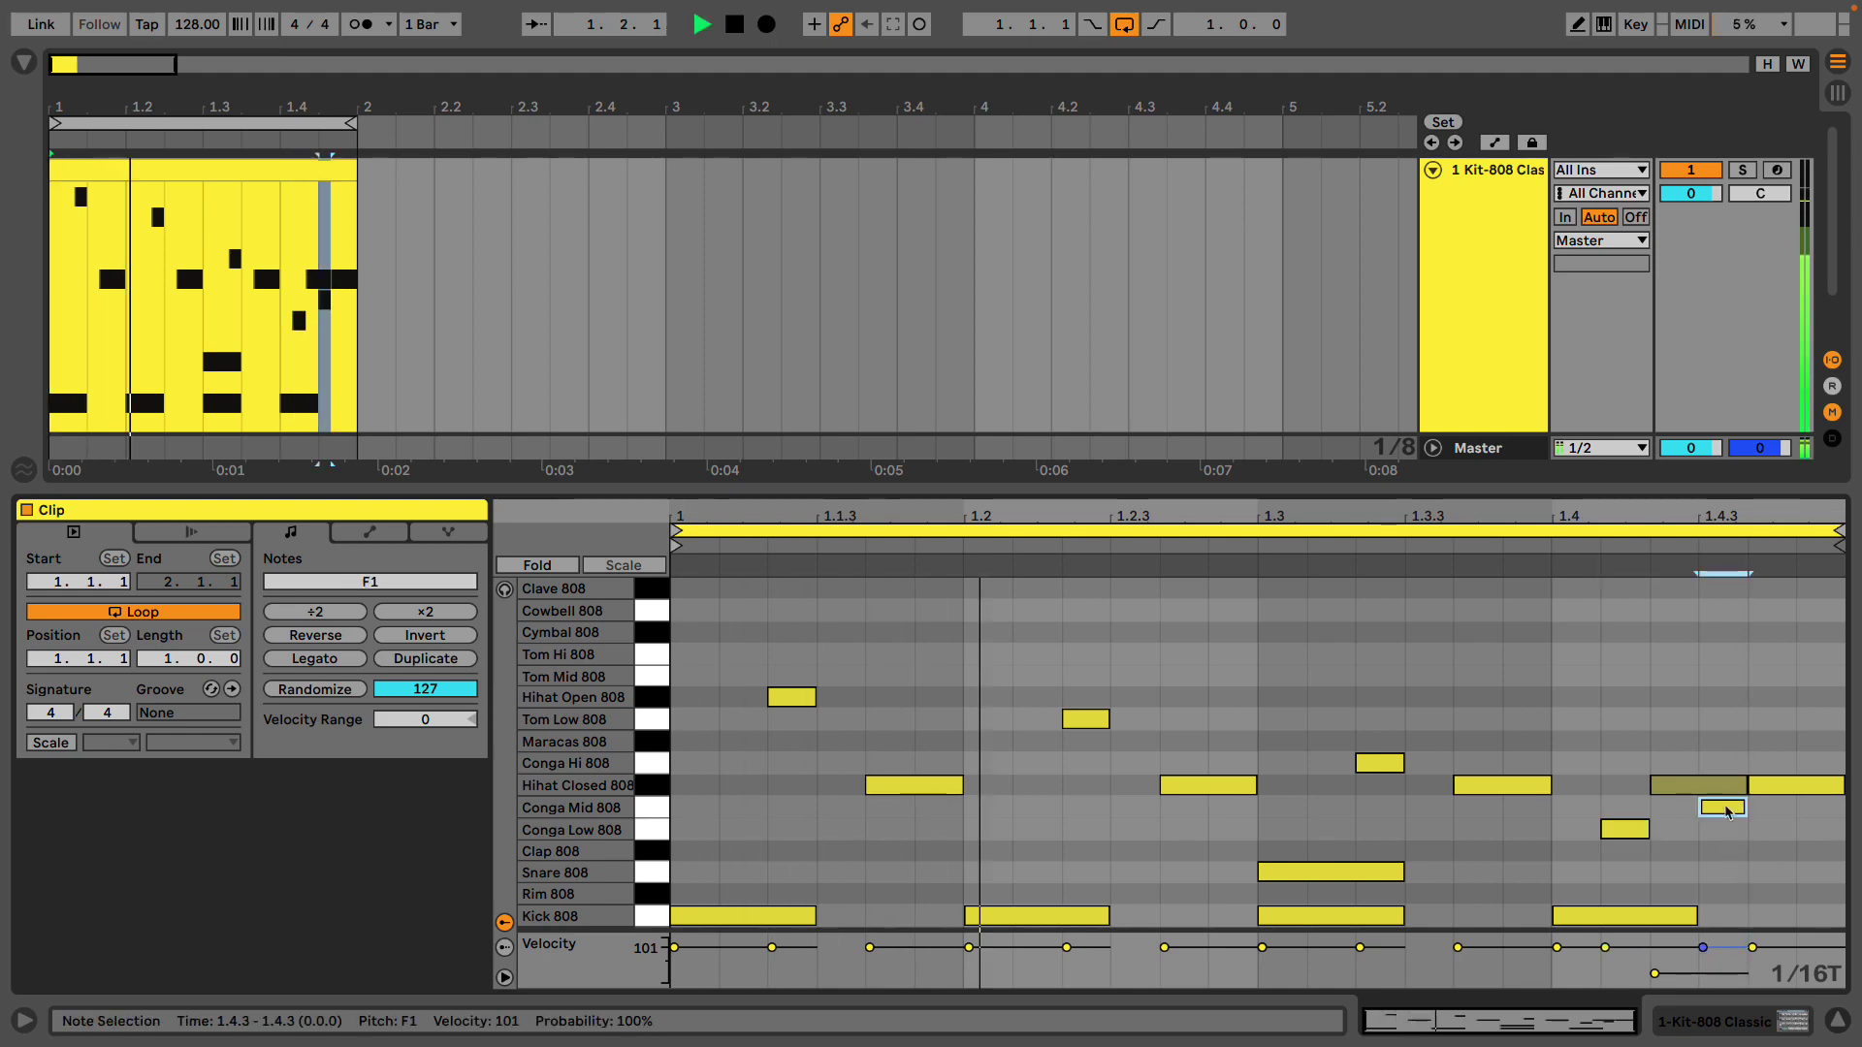
# Remove the Conga Low note, and move beat 2's closed hi-hat and the Conga Mid note to the Rim 808 row during playback
pyautogui.doubleClick(1632, 831)
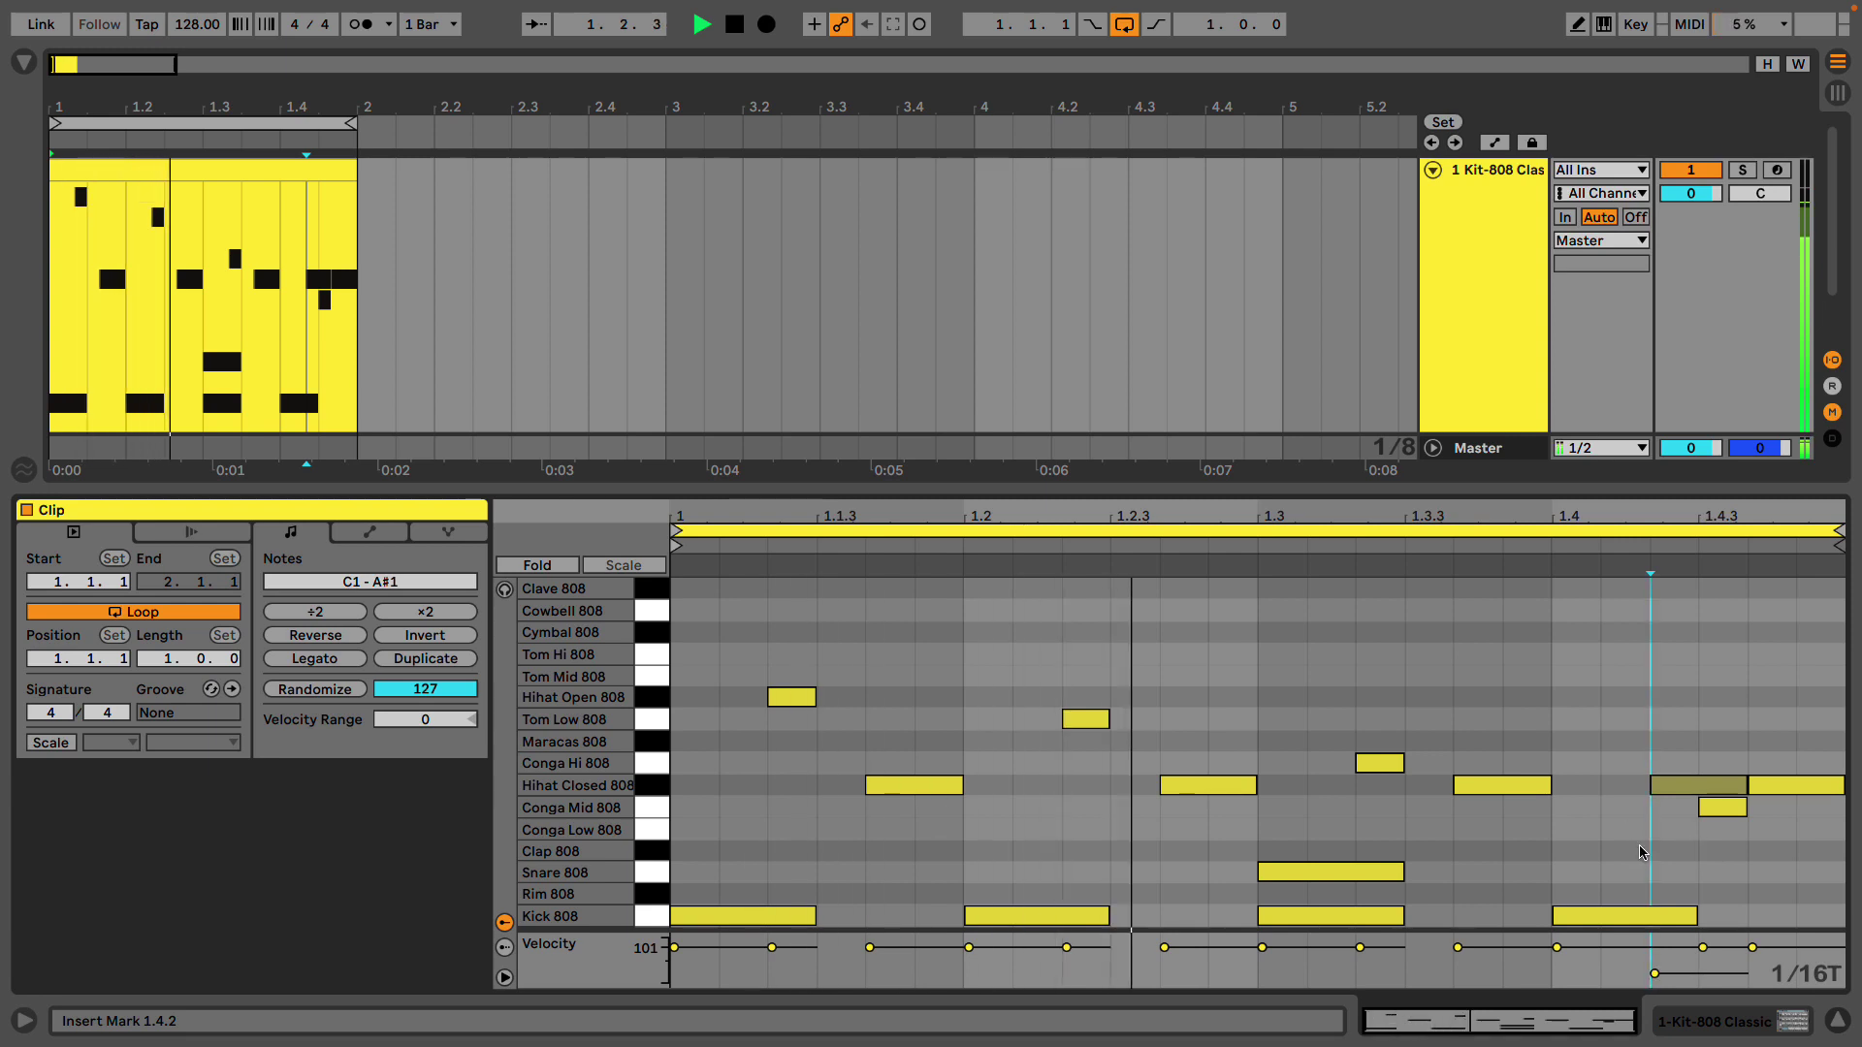
pyautogui.click(1184, 783)
pyautogui.moveTo(1184, 805); pyautogui.dragTo(1191, 900)
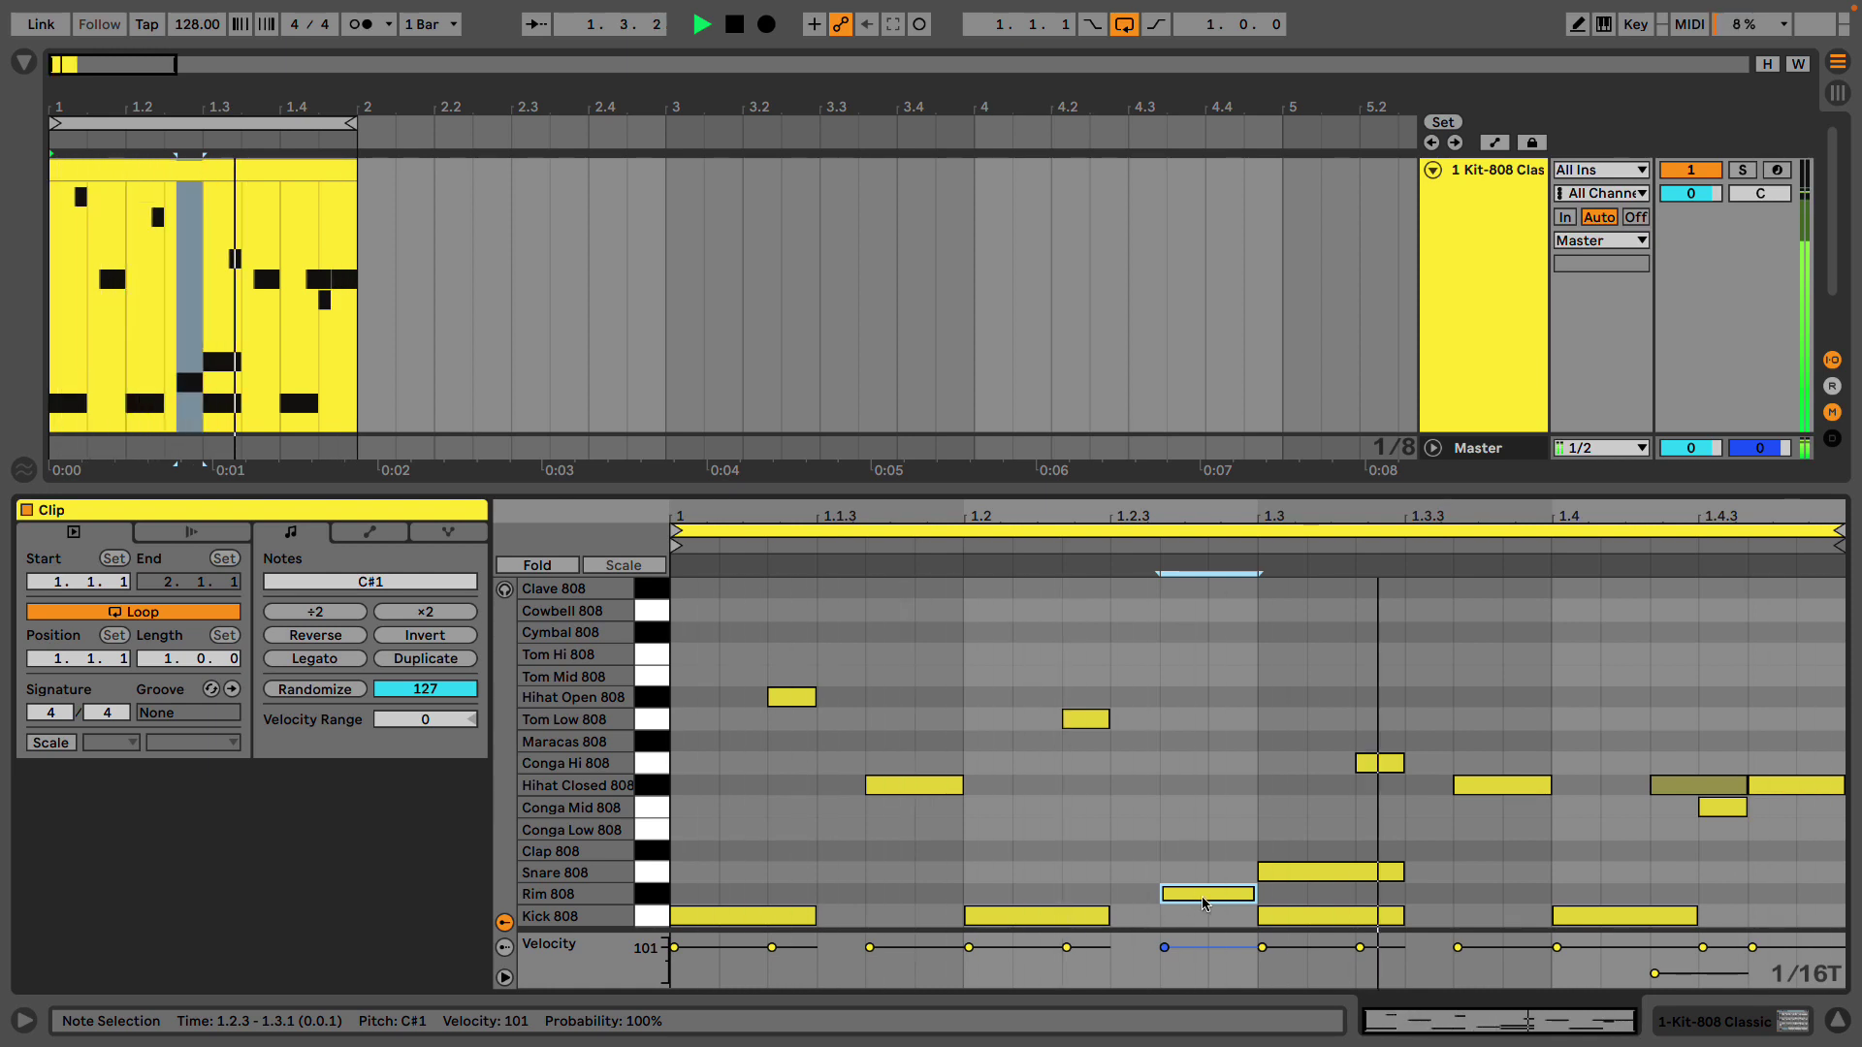
pyautogui.moveTo(1711, 803); pyautogui.dragTo(1714, 904)
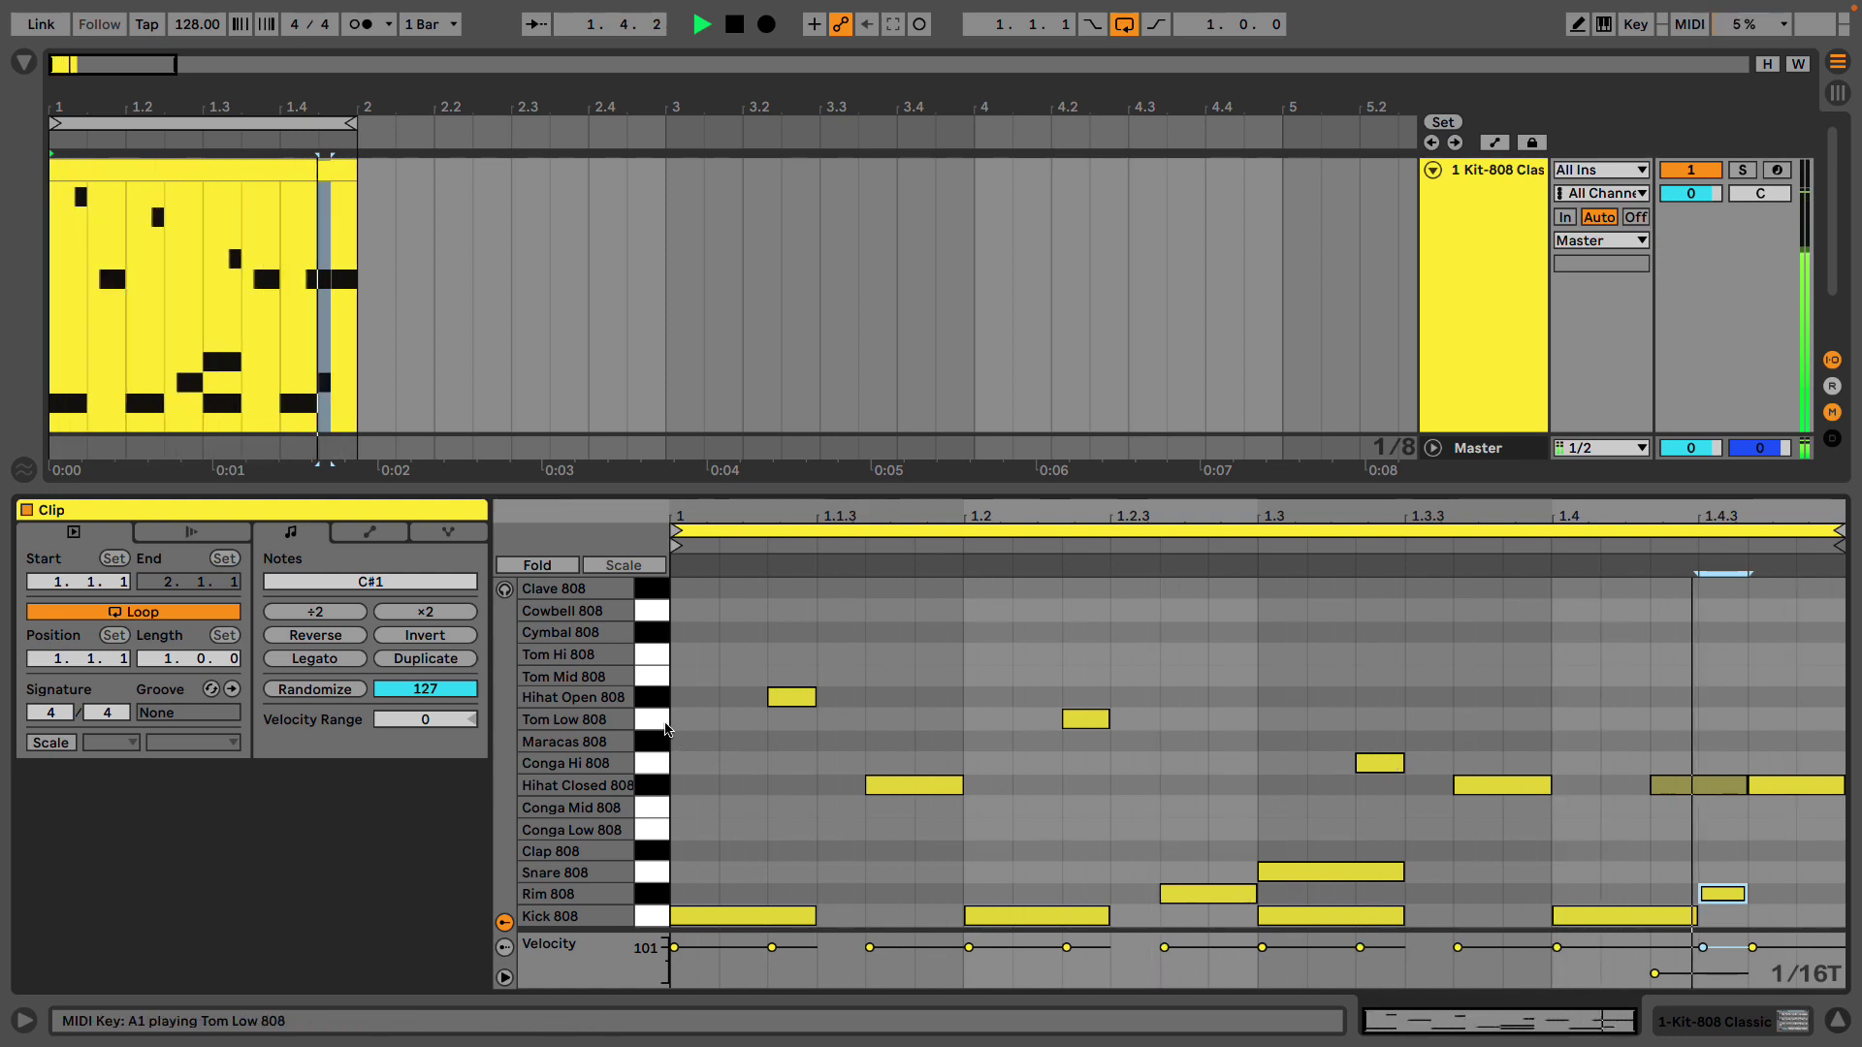
# Stop playback and delete all notes on the Hihat Open, Tom Low, Conga Hi and Rim rows
pyautogui.press('space')
pyautogui.moveTo(652, 697); pyautogui.dragTo(657, 766)
pyautogui.press('Delete')
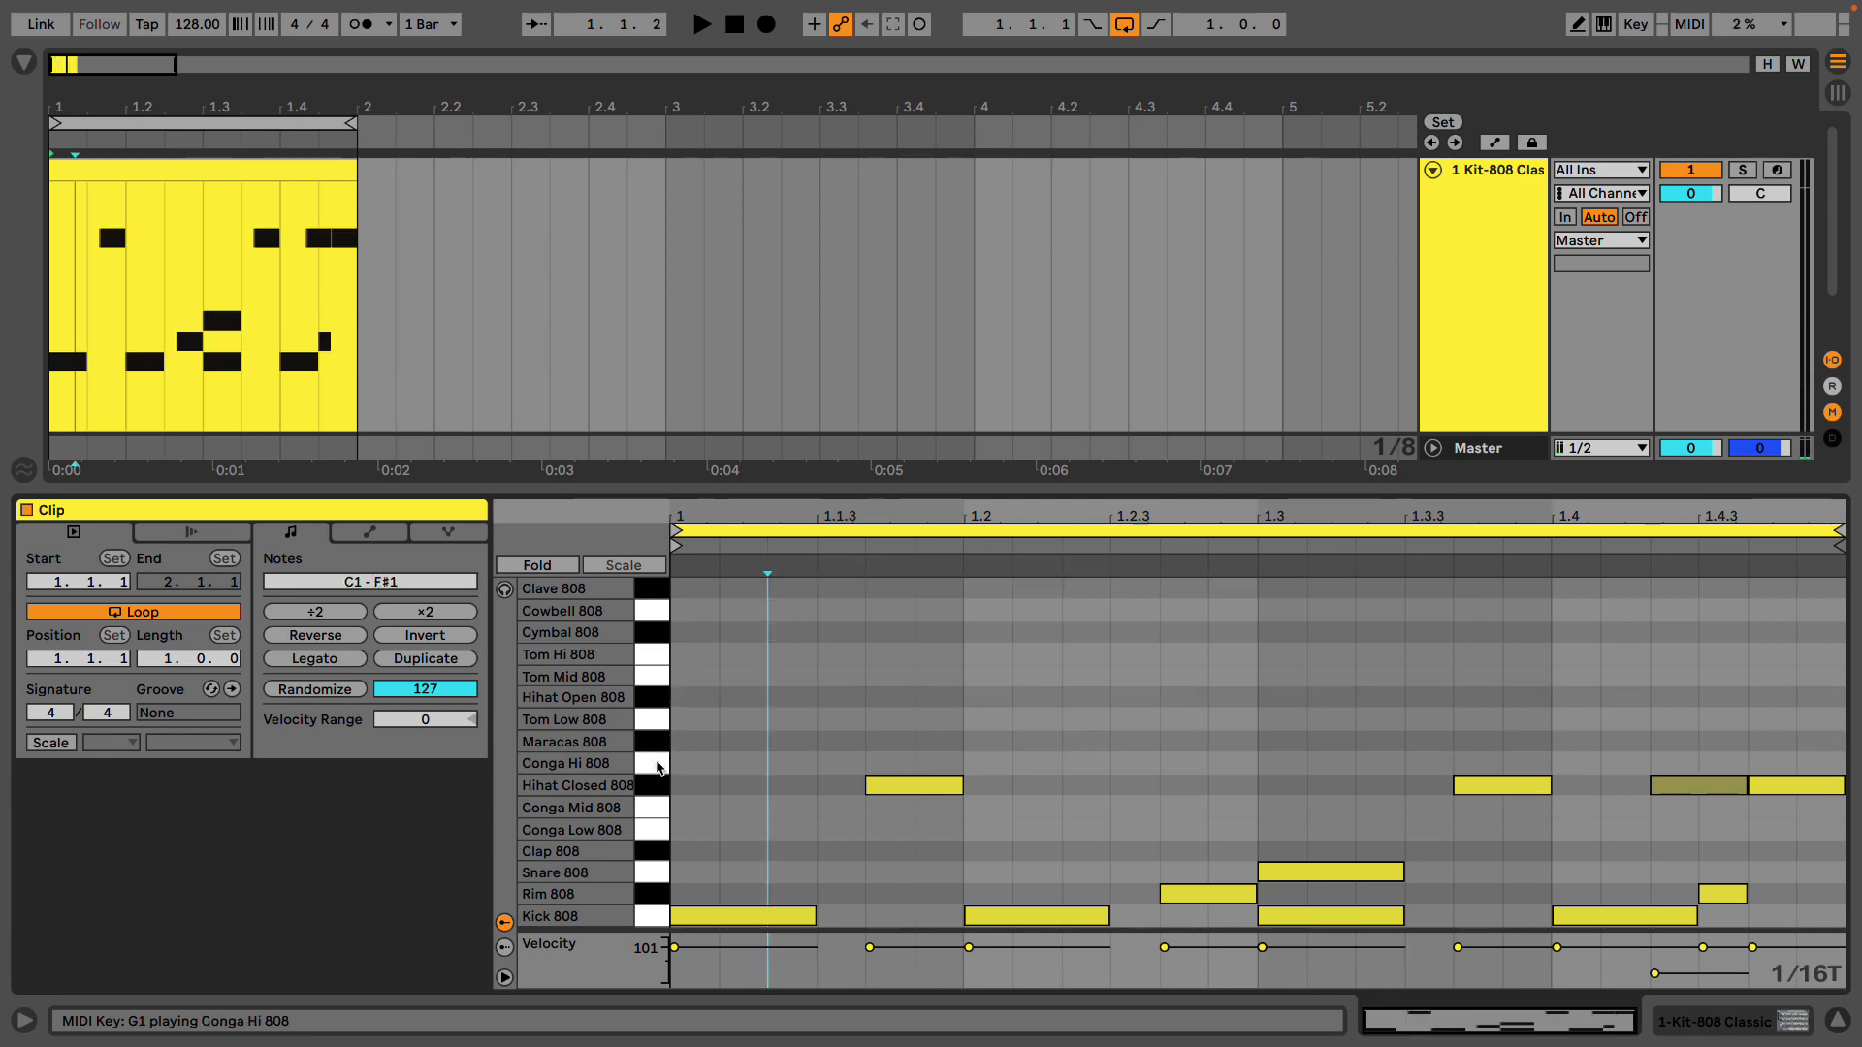
pyautogui.click(660, 896)
pyautogui.press('Delete')
pyautogui.click(720, 883)
pyautogui.click(681, 806)
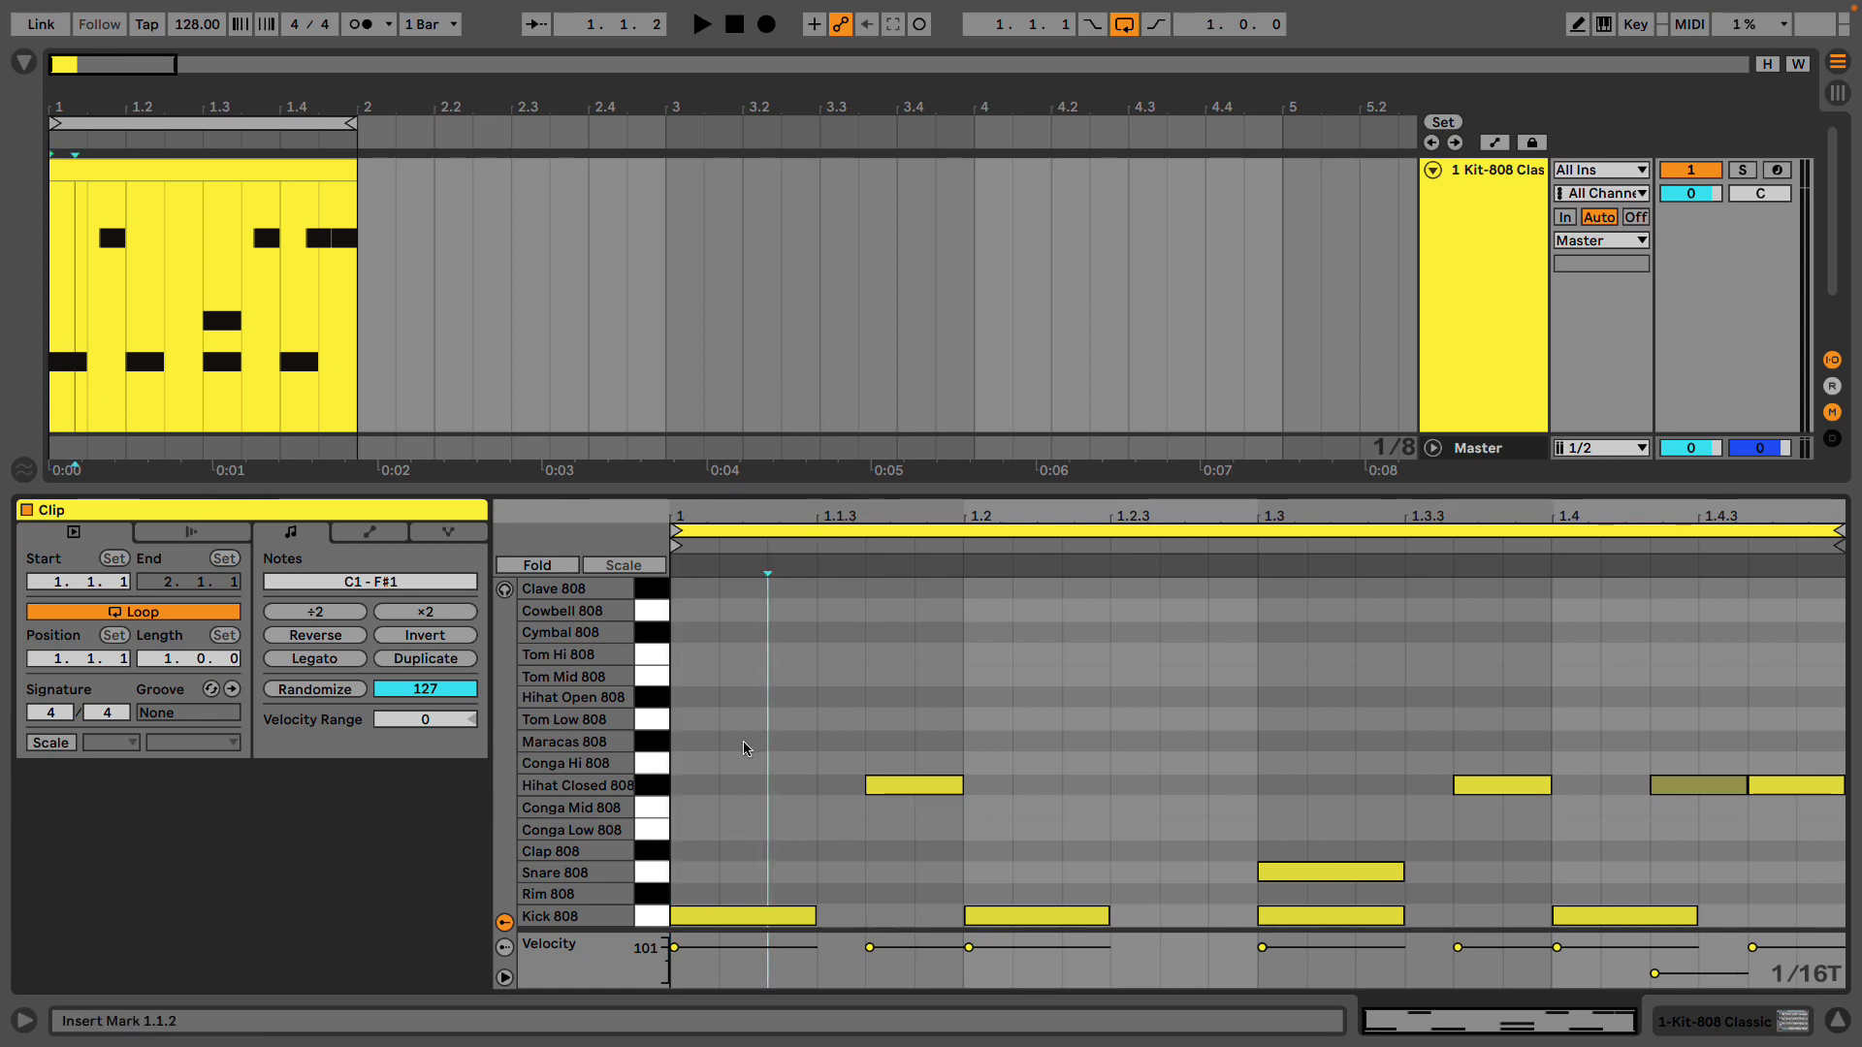
pyautogui.moveTo(748, 742); pyautogui.dragTo(719, 803)
pyautogui.click(720, 803)
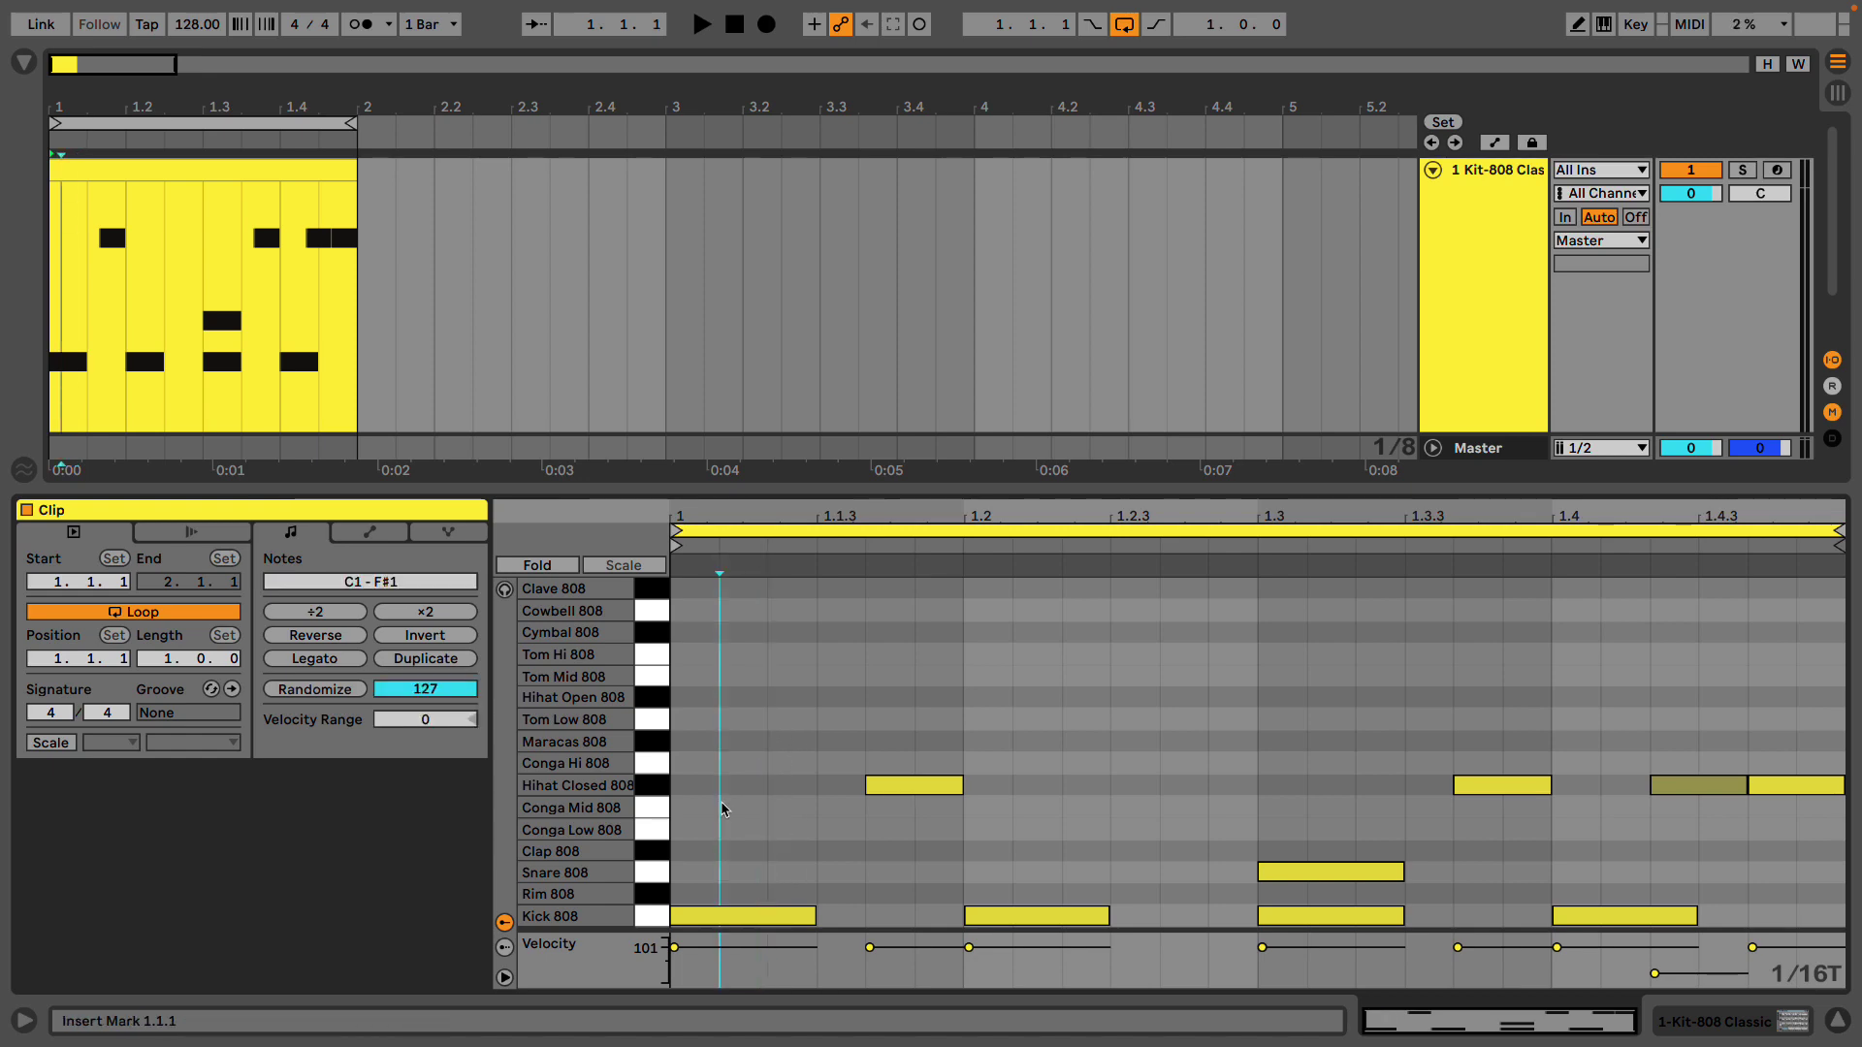
pyautogui.click(672, 782)
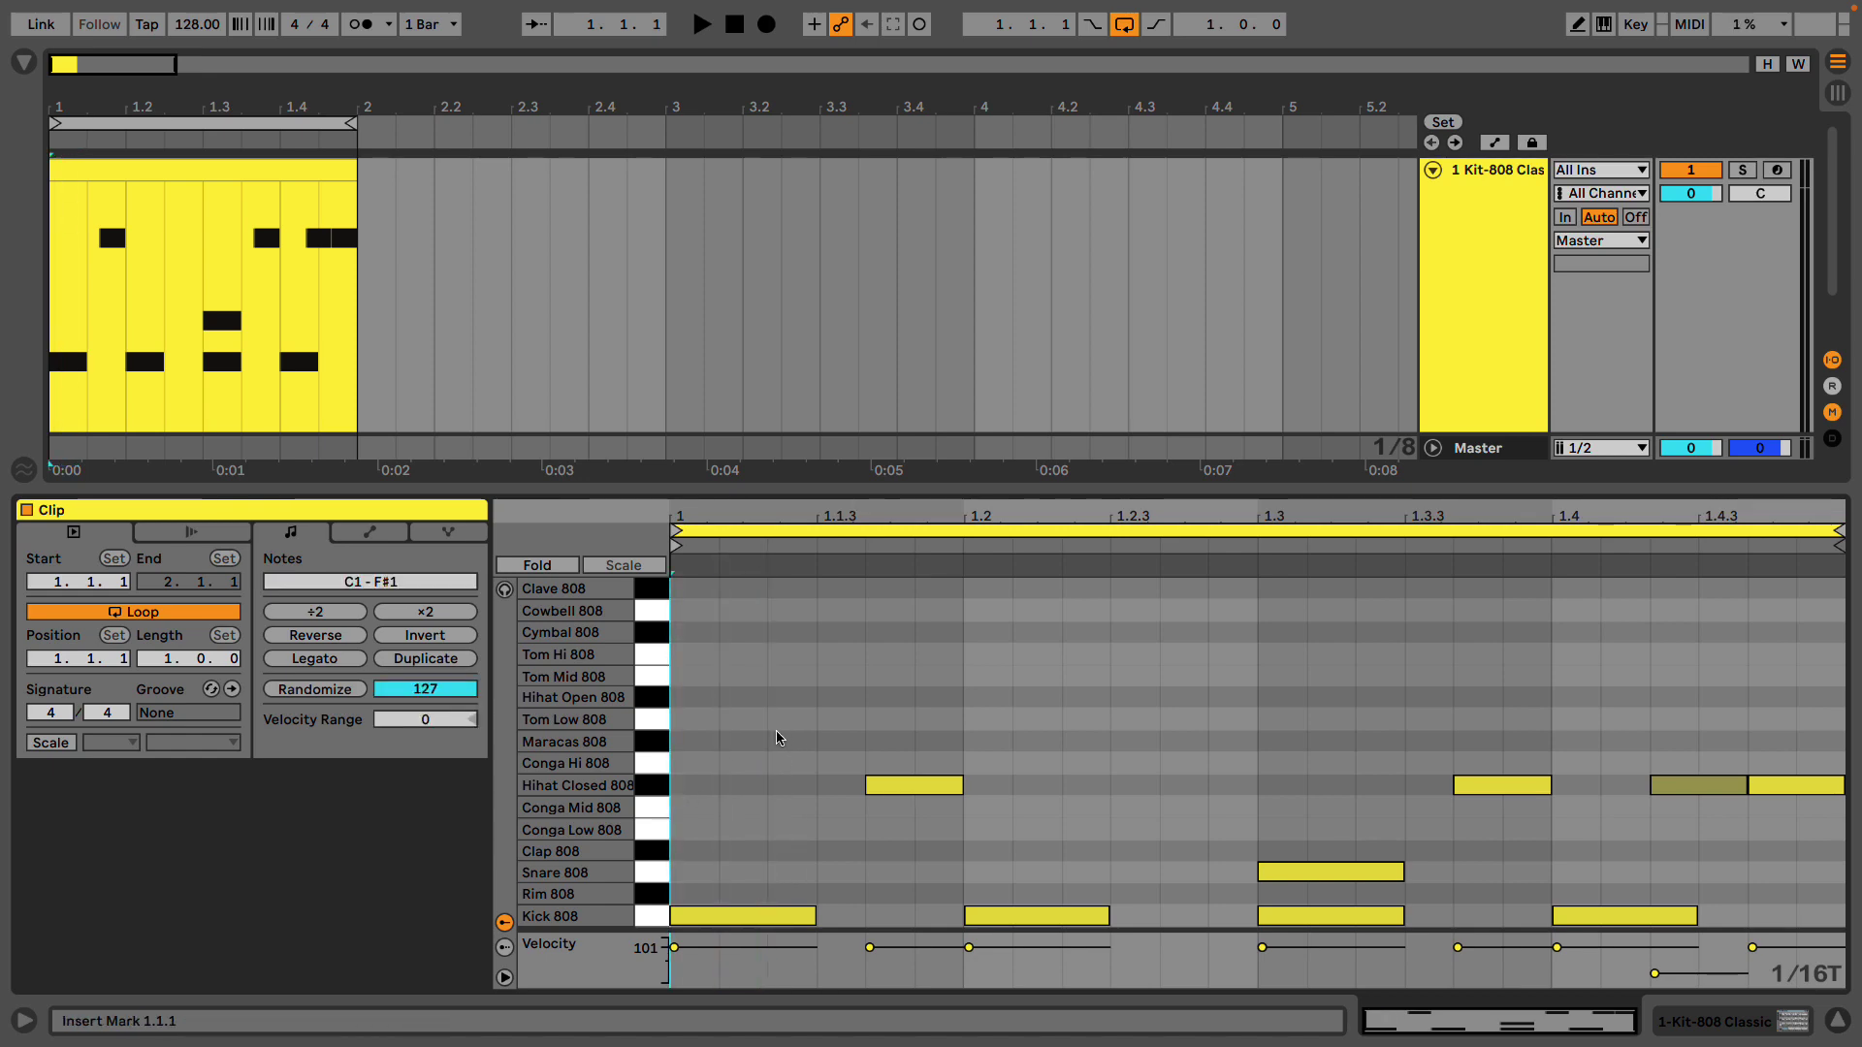
# Set the grid to 1/8 triplets and select the Kick 808 row, then the Hihat Closed 808 row to review their notes
pyautogui.click(798, 696)
pyautogui.hotkey('ctrl', '2')
pyautogui.click(798, 695)
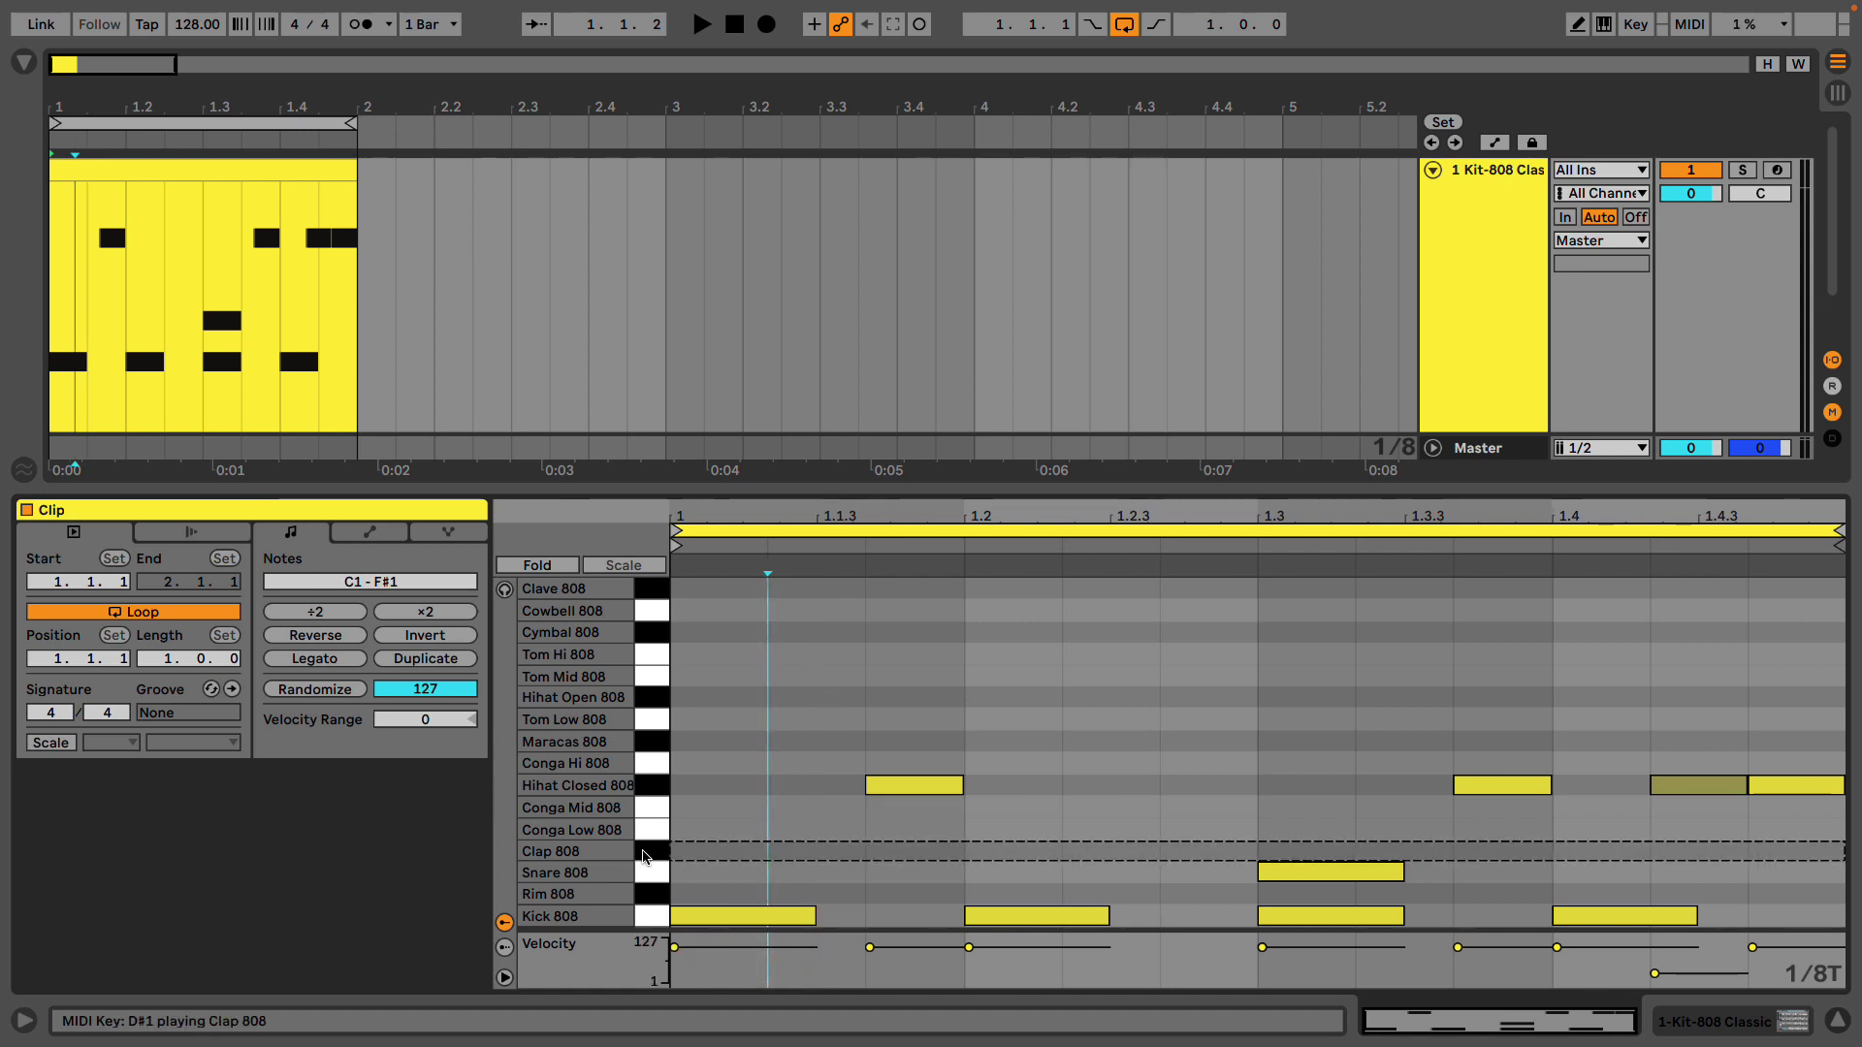
pyautogui.hotkey('ctrl', 'a')
pyautogui.click(775, 741)
pyautogui.click(647, 919)
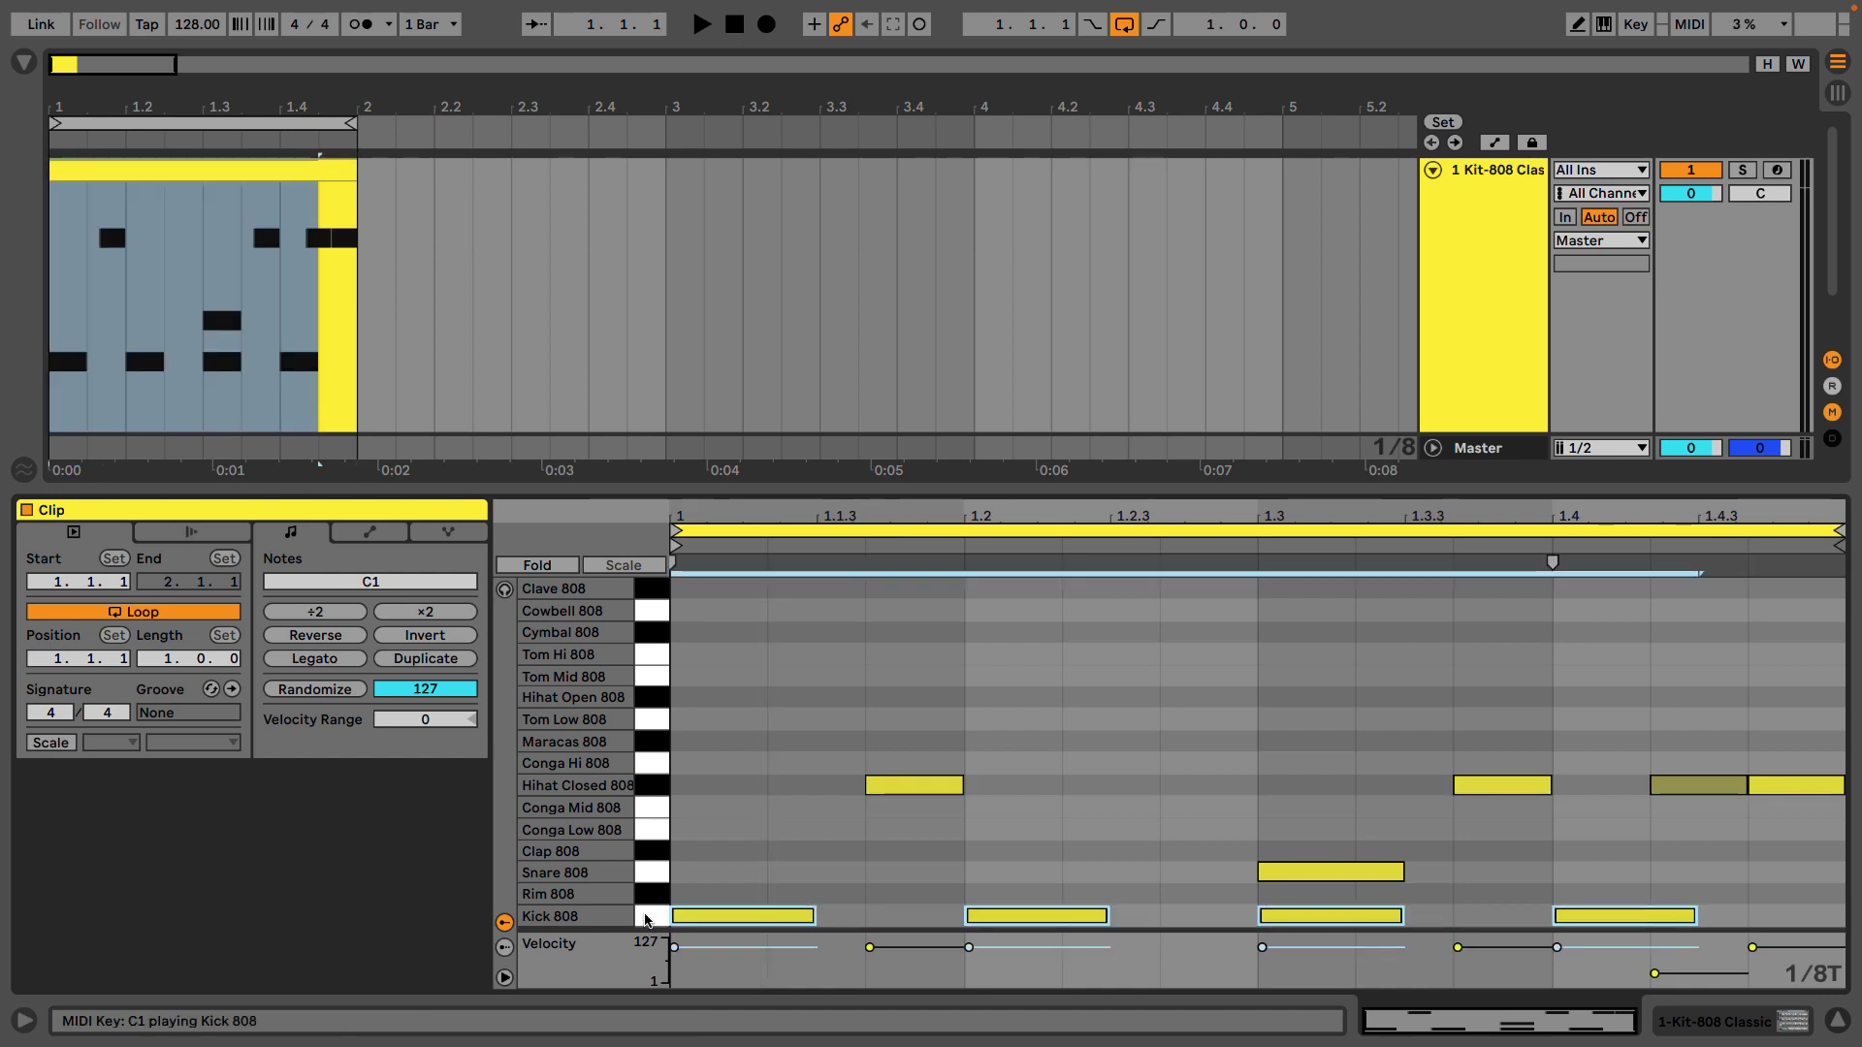
pyautogui.click(644, 785)
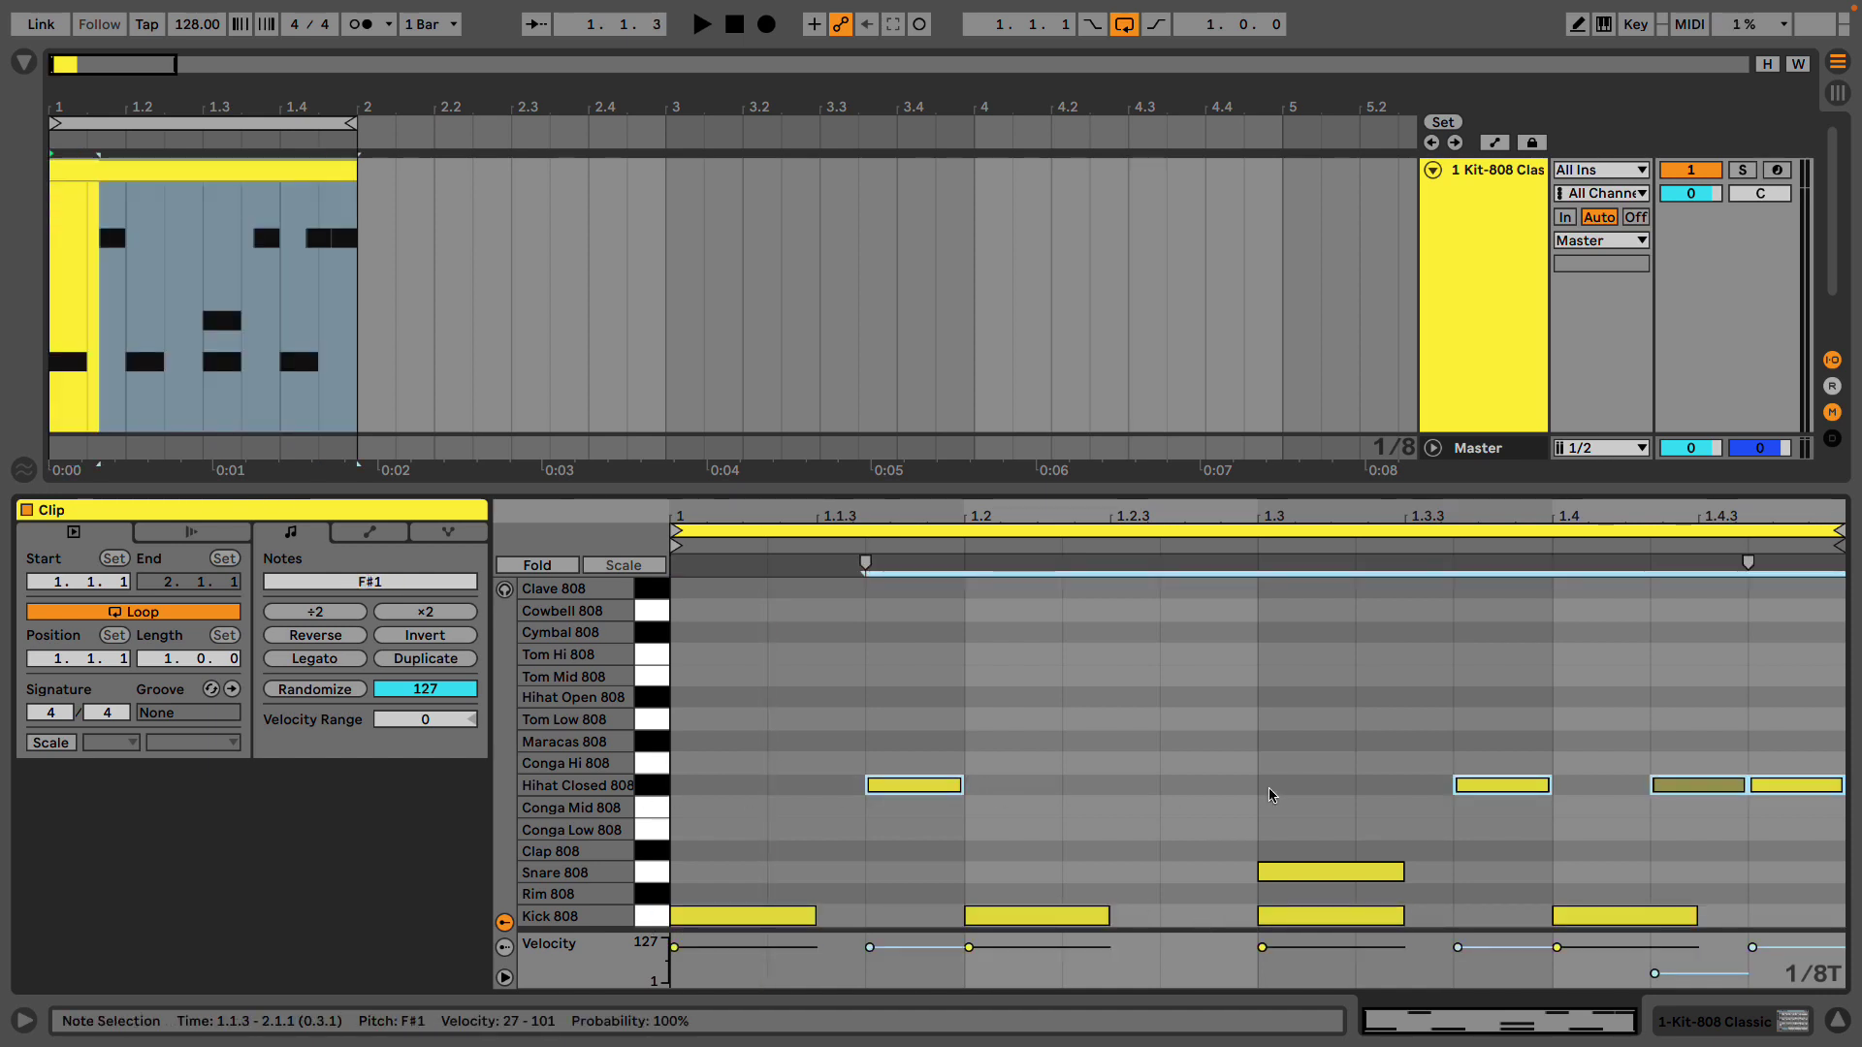
# Add a Hihat Closed 808 note on the last triplet of beat 2 and play the loop
pyautogui.doubleClick(1209, 786)
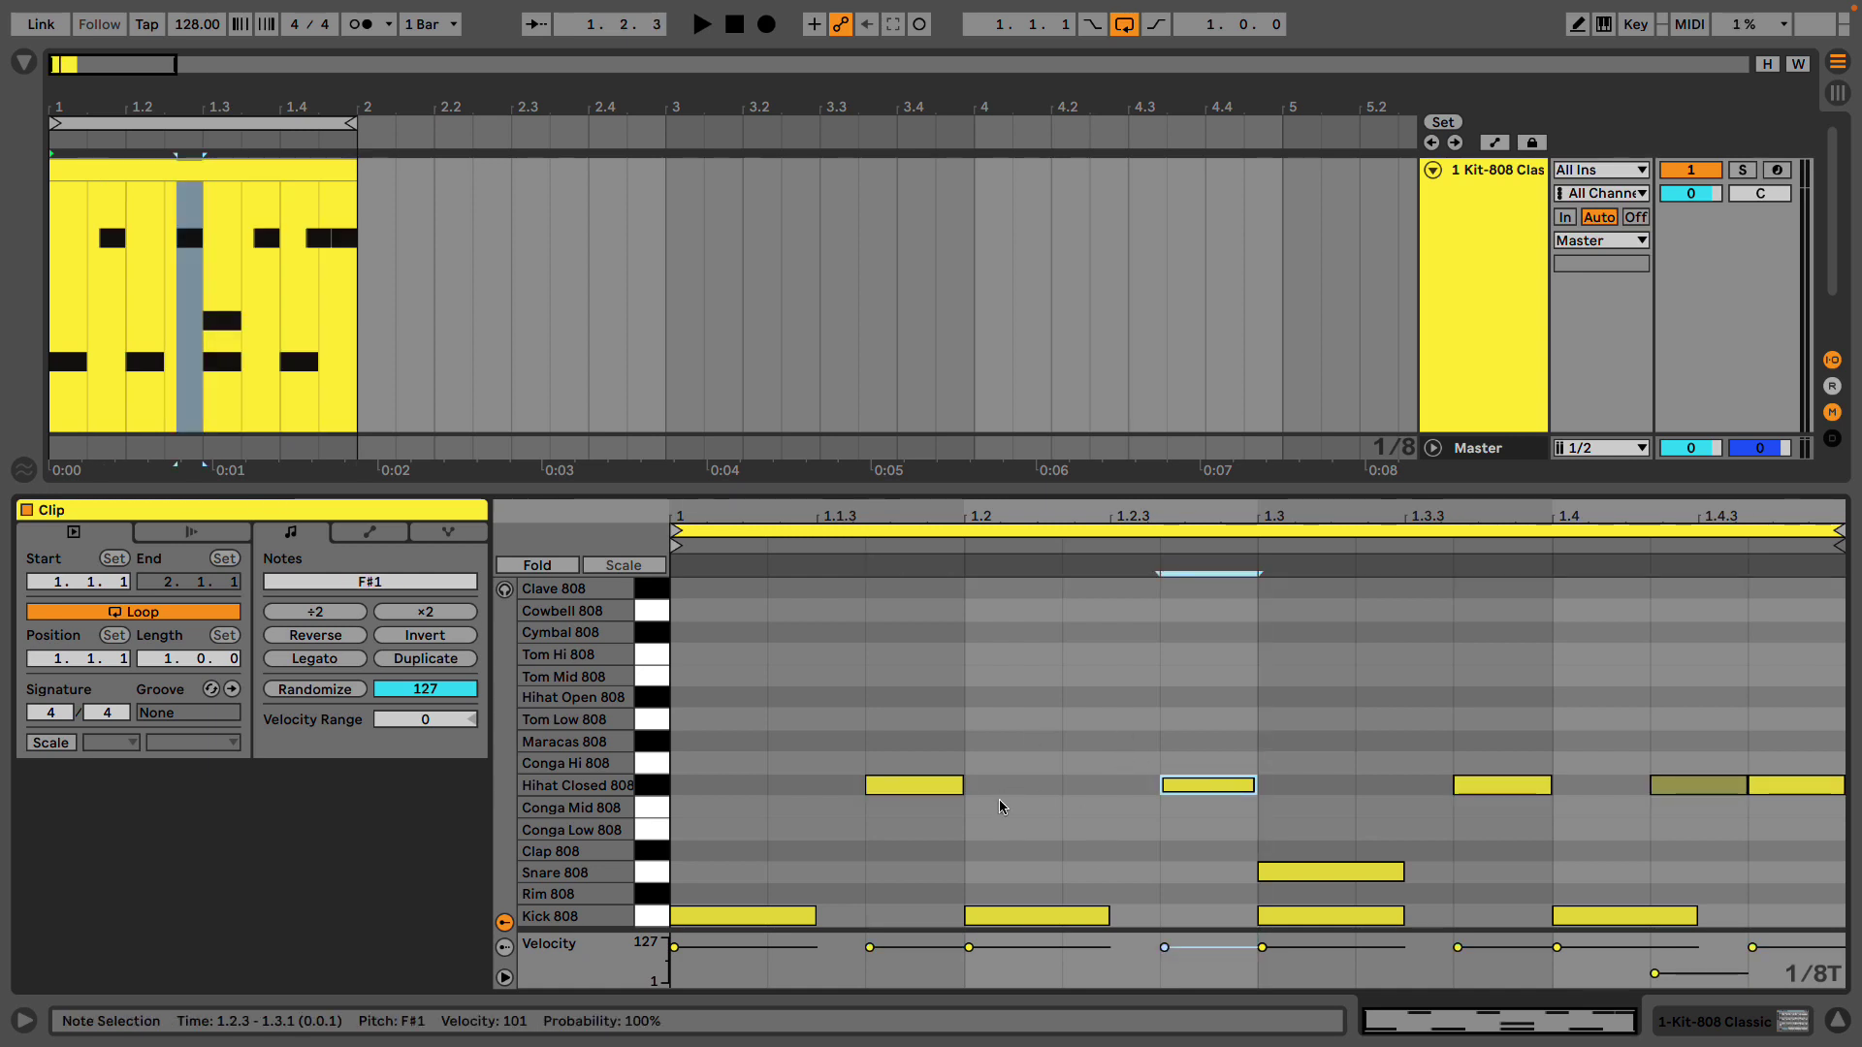
pyautogui.click(660, 793)
pyautogui.press('space')
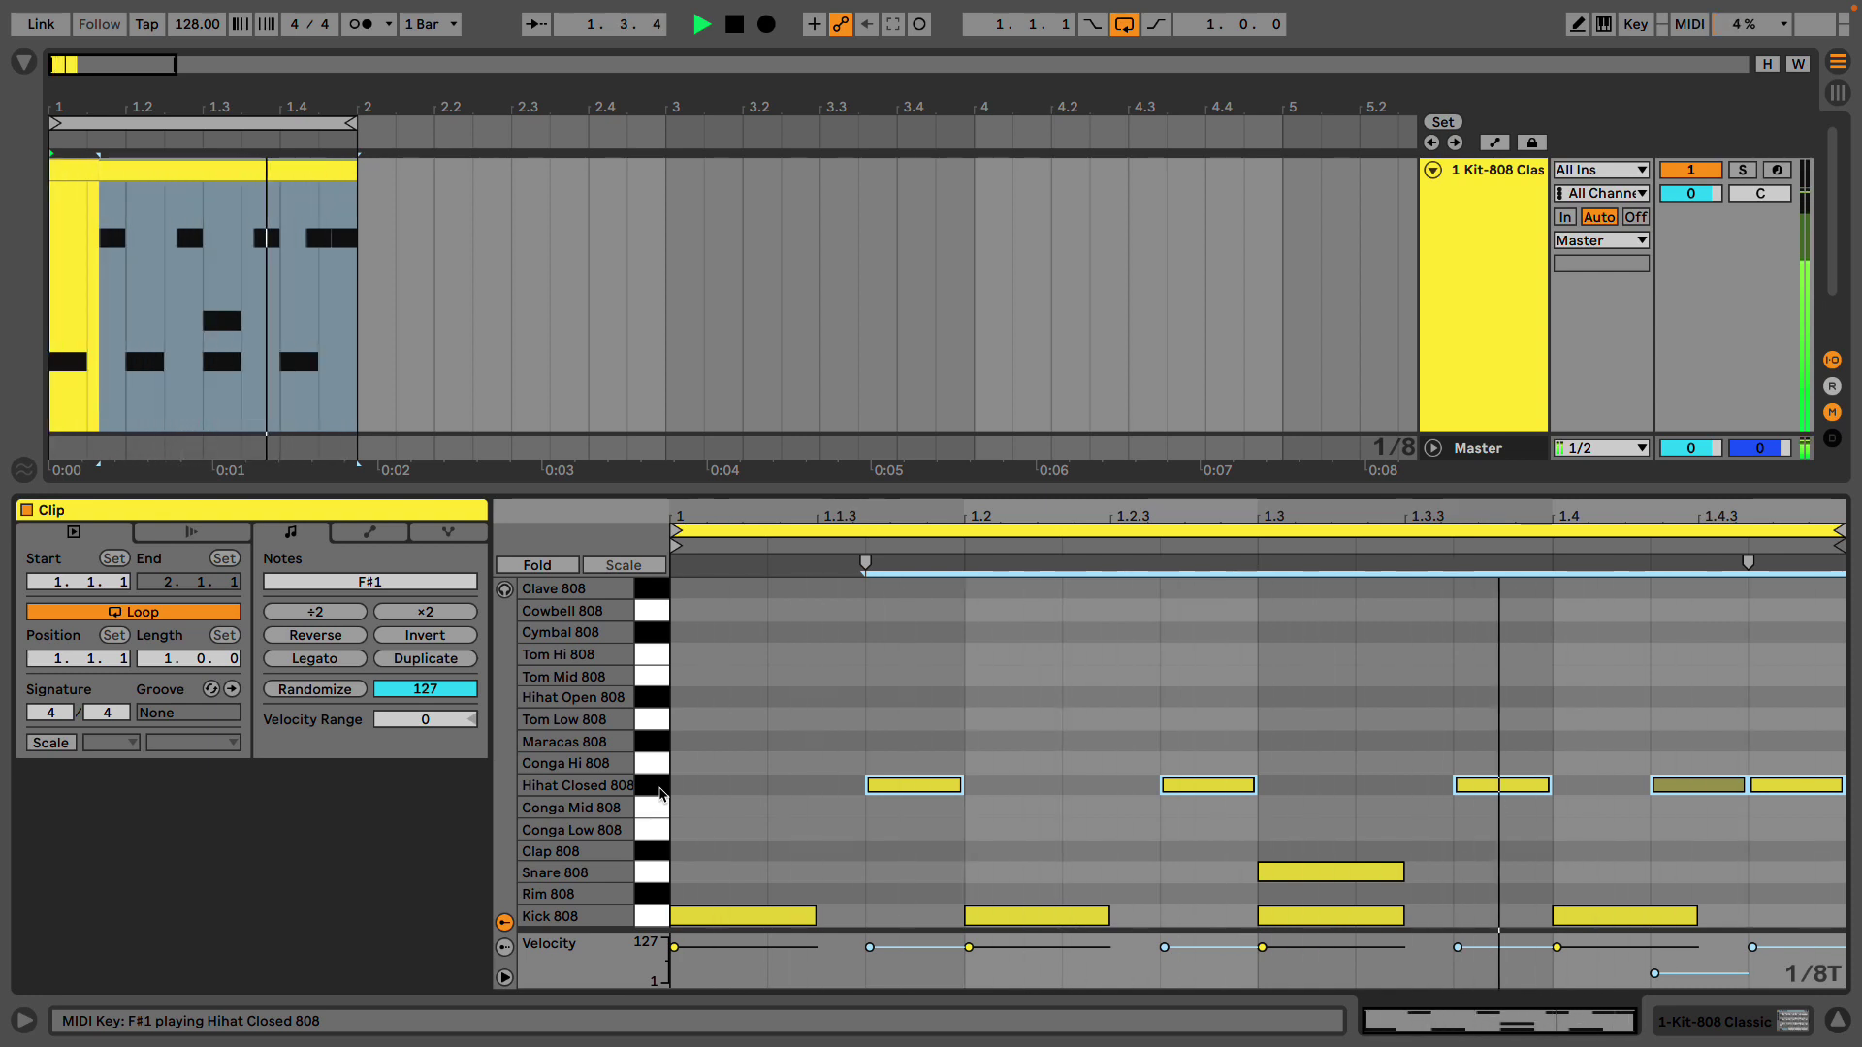
pyautogui.press('space')
# Delete the drum clip and insert an empty one-bar MIDI clip over bar 1
pyautogui.click(162, 174)
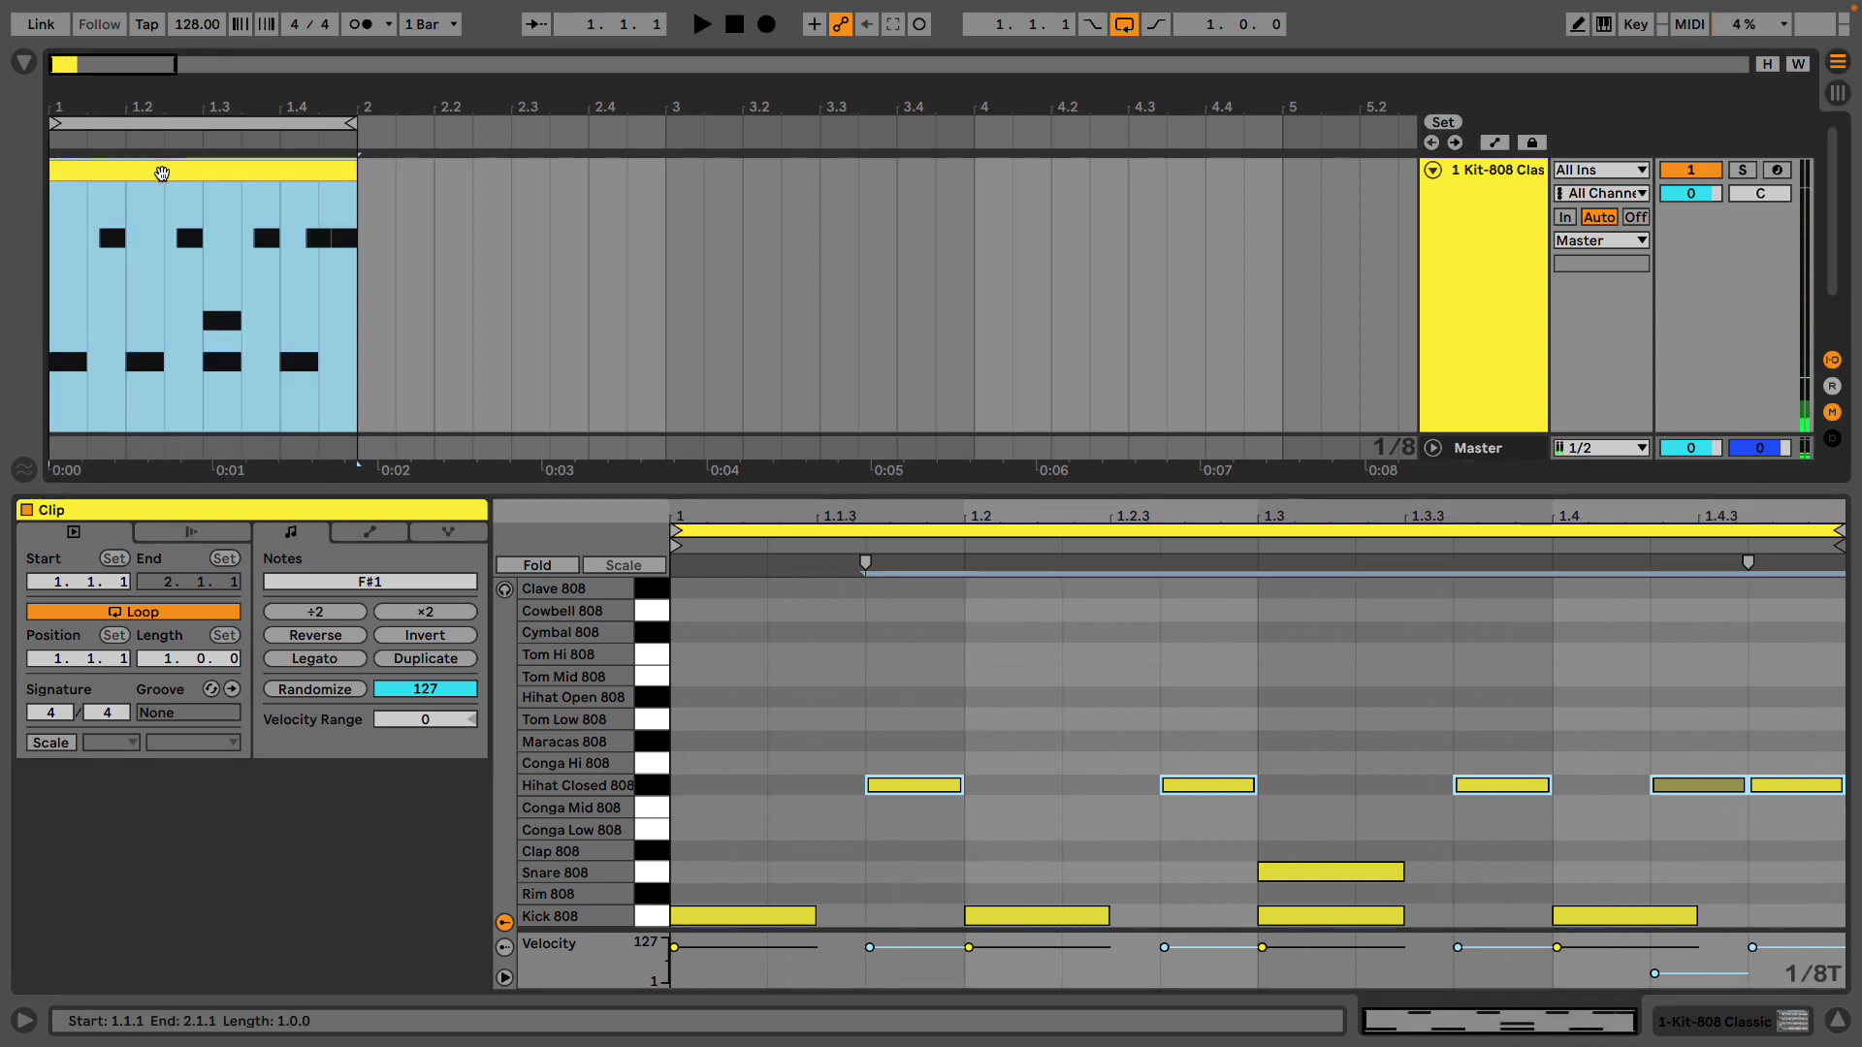
pyautogui.press('Delete')
pyautogui.moveTo(363, 195); pyautogui.dragTo(60, 230)
pyautogui.hotkey('ctrl', 'shift', 'm')
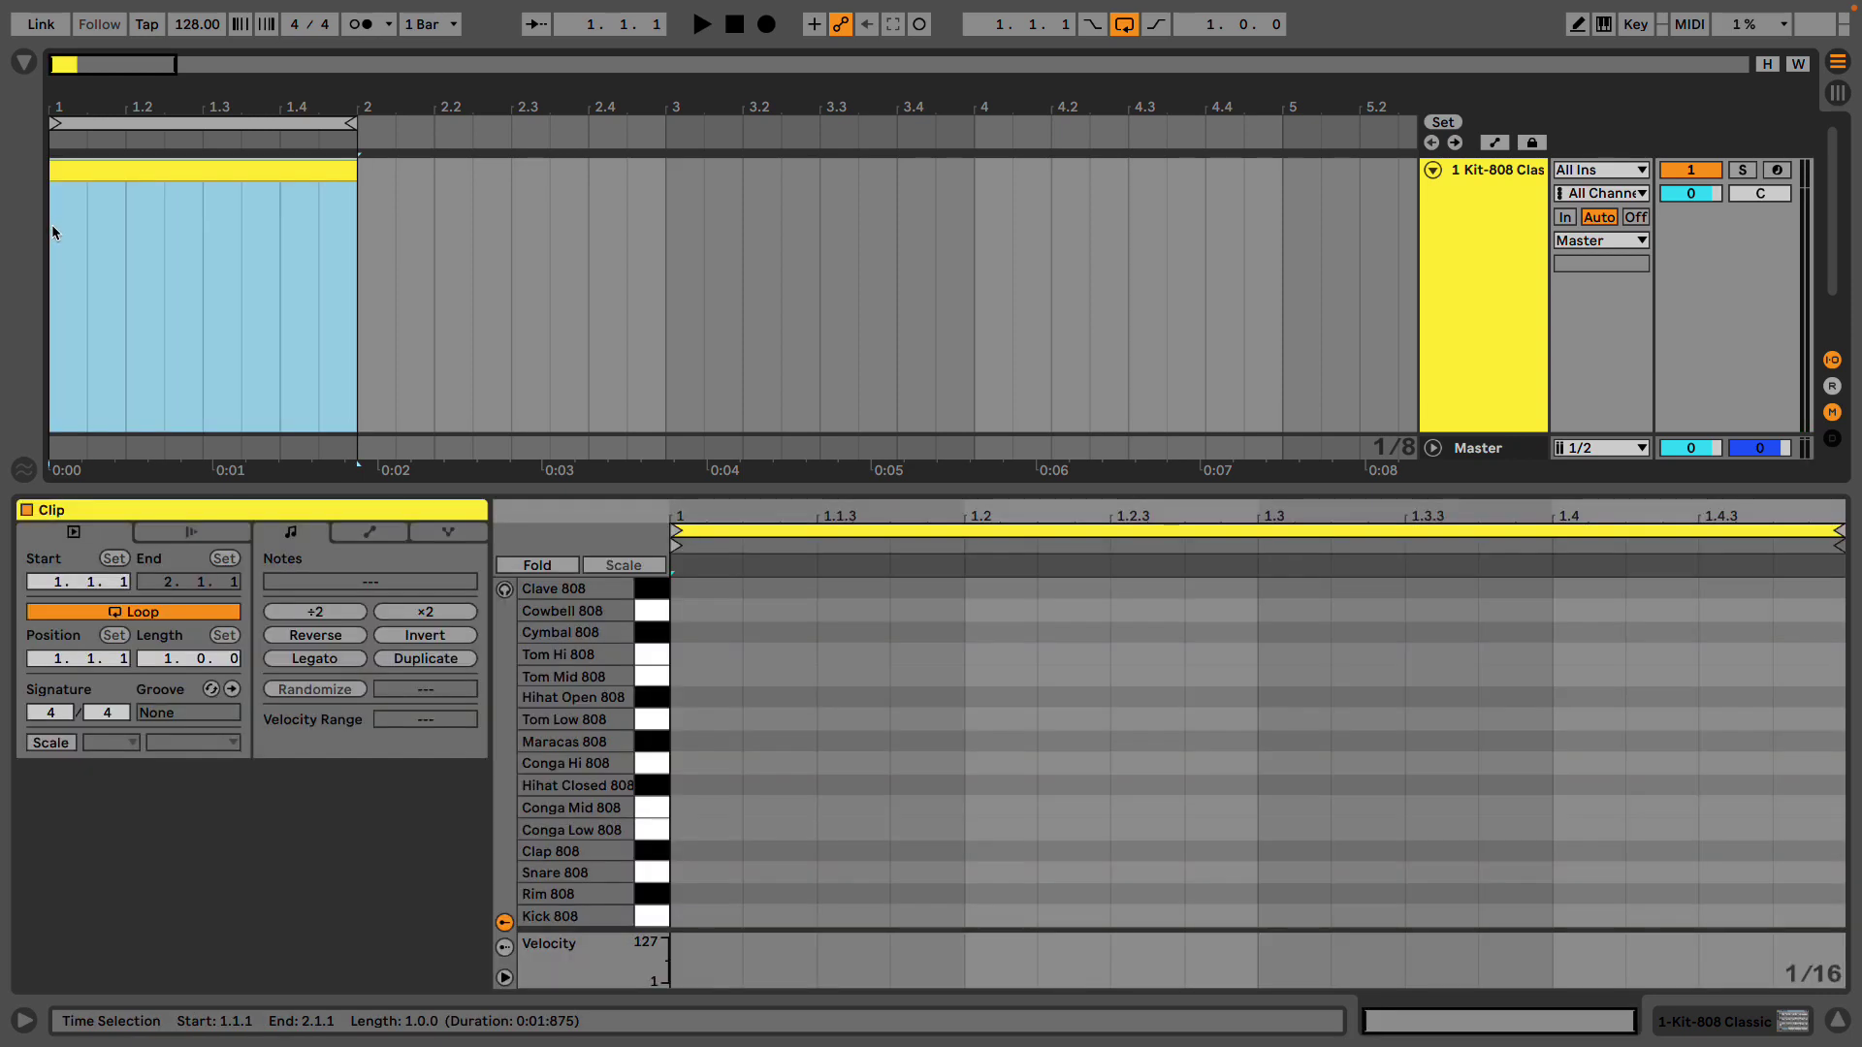
# Add eighth-note Kick 808 hits on all four beats of the bar
pyautogui.doubleClick(704, 916)
pyautogui.moveTo(740, 917); pyautogui.dragTo(808, 923)
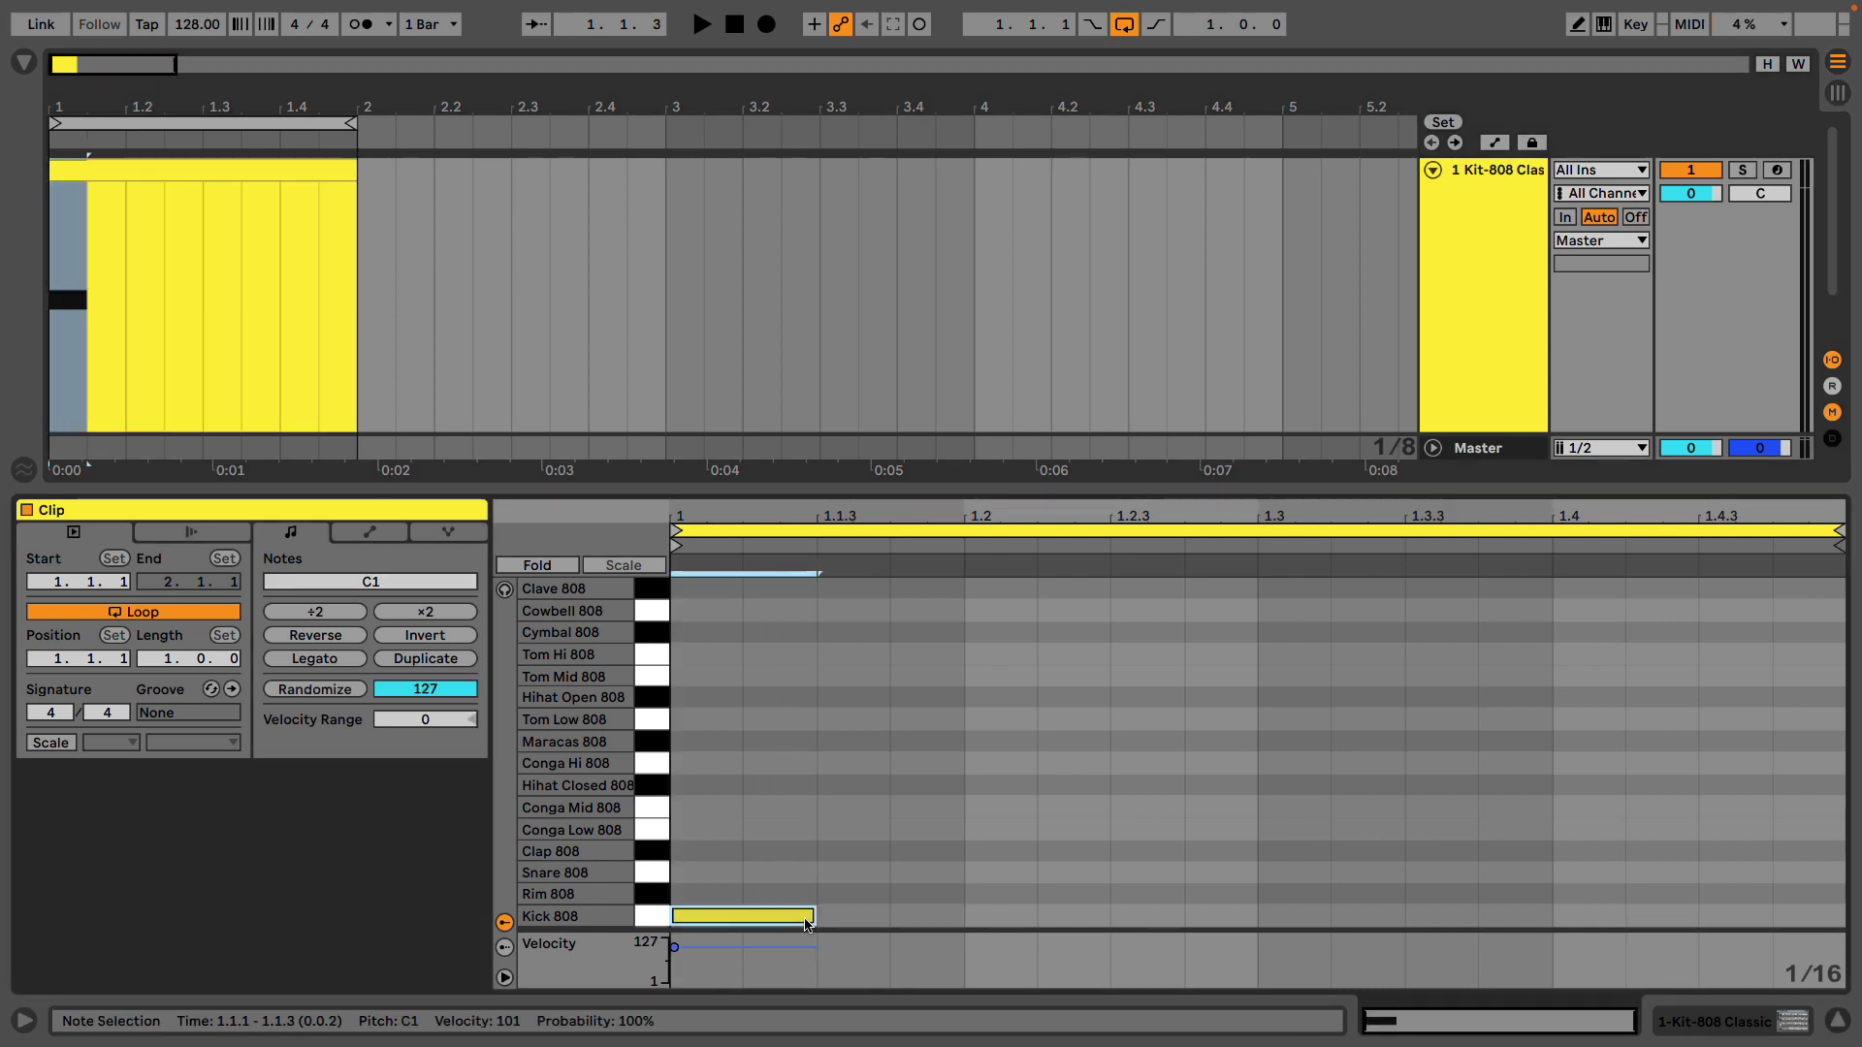
pyautogui.hotkey('ctrl', '2')
pyautogui.doubleClick(1032, 917)
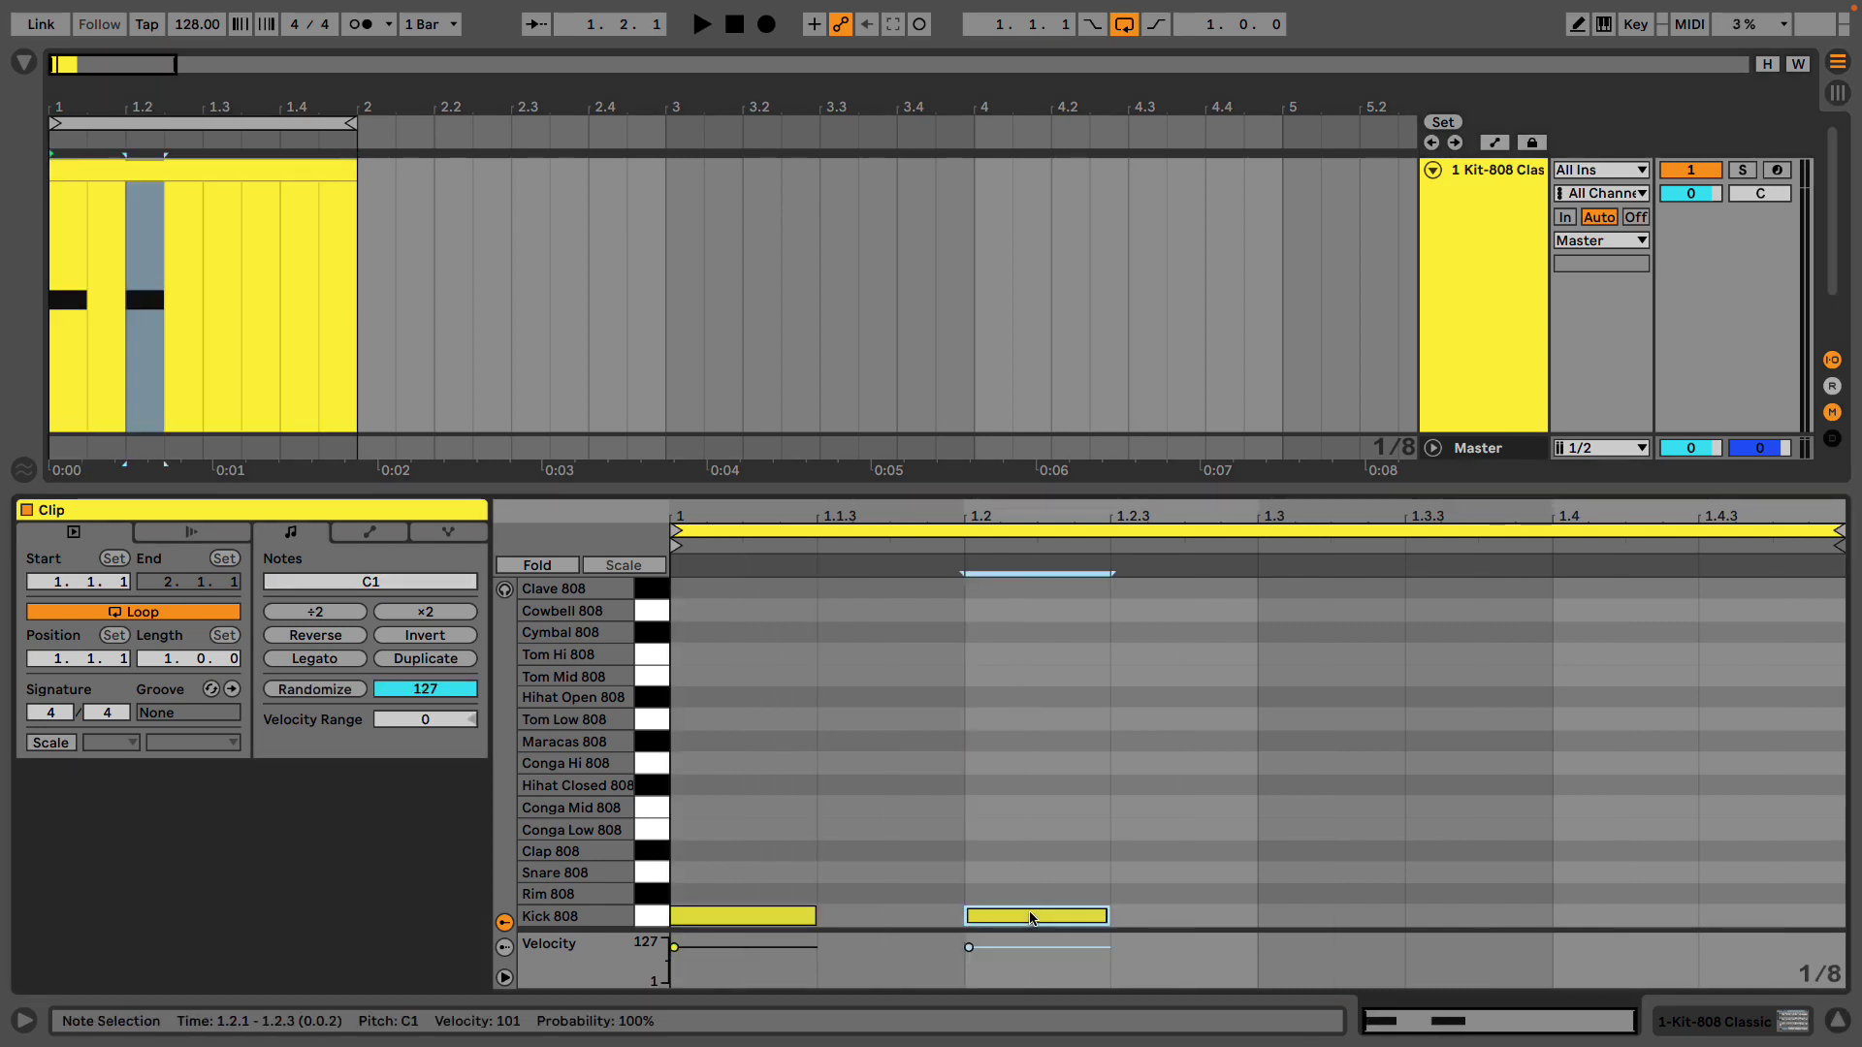
pyautogui.doubleClick(1302, 916)
pyautogui.doubleClick(1581, 917)
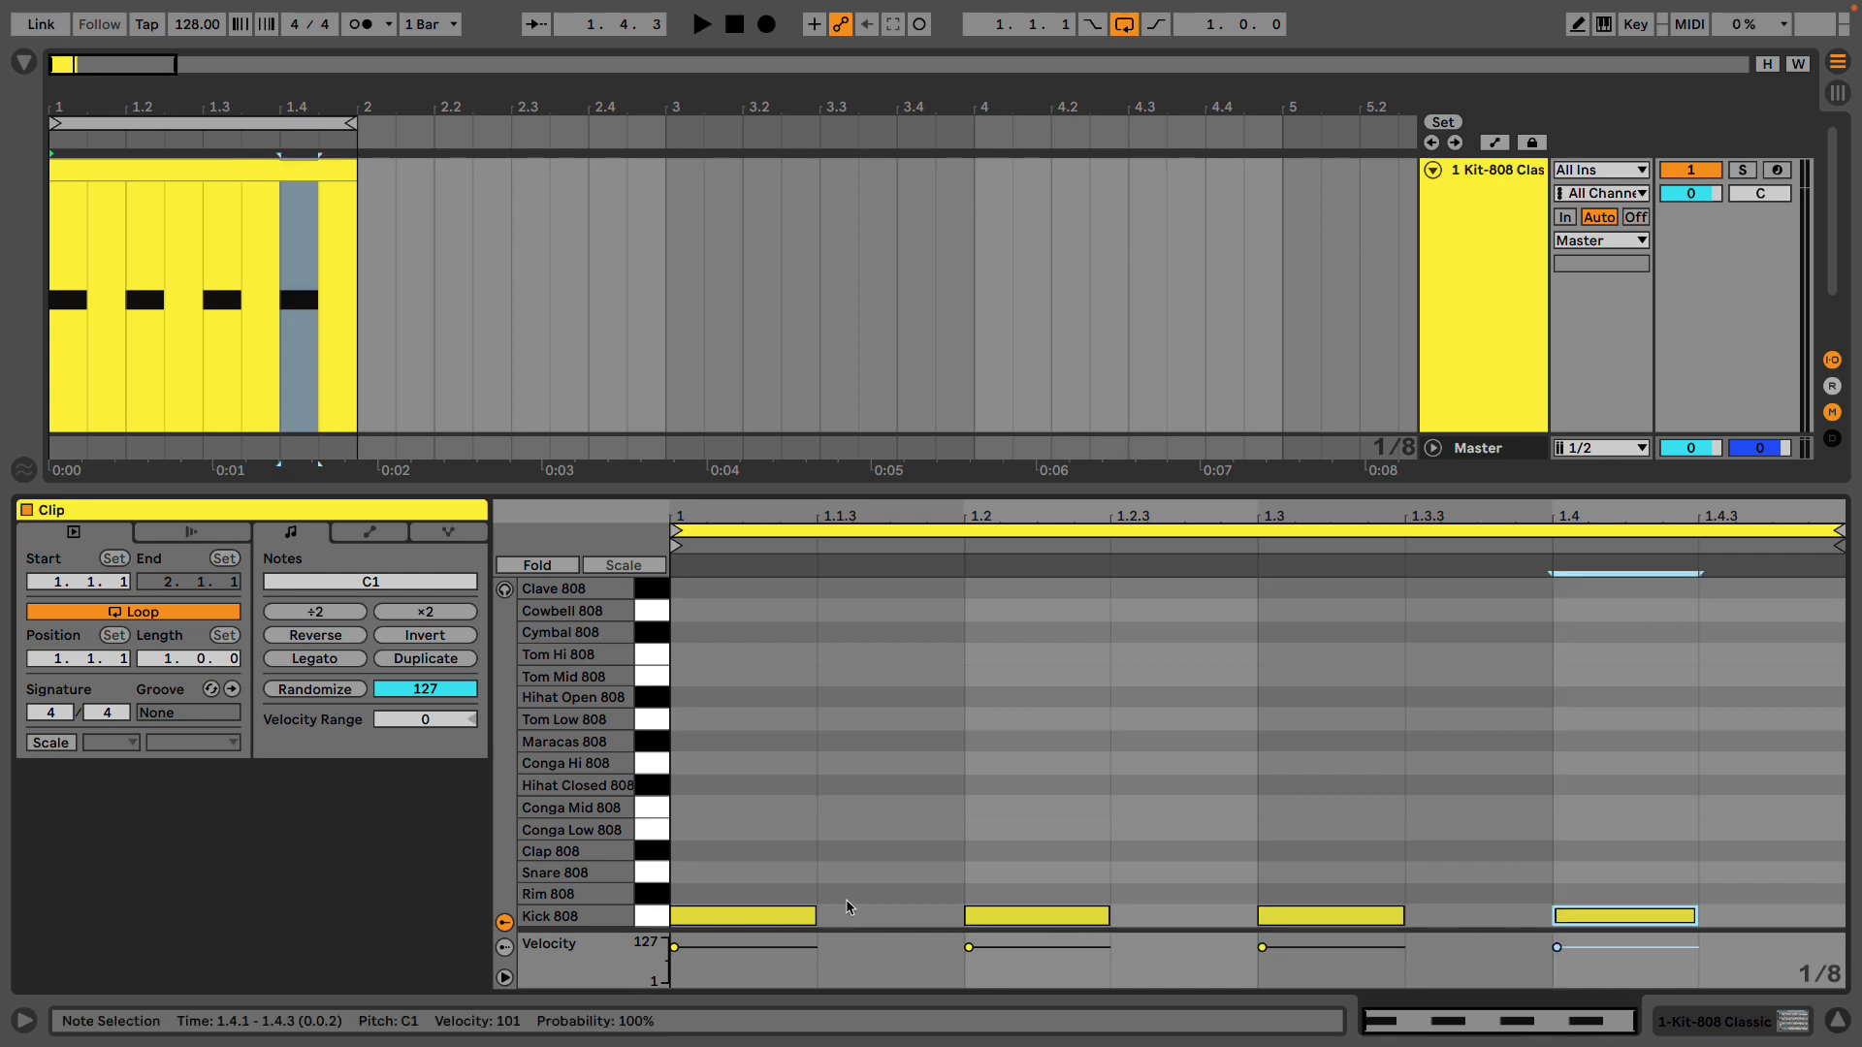
# On a 1/16 grid, place Snare 808 notes on 1.1.4 and 1.2.3
pyautogui.hotkey('ctrl', '1')
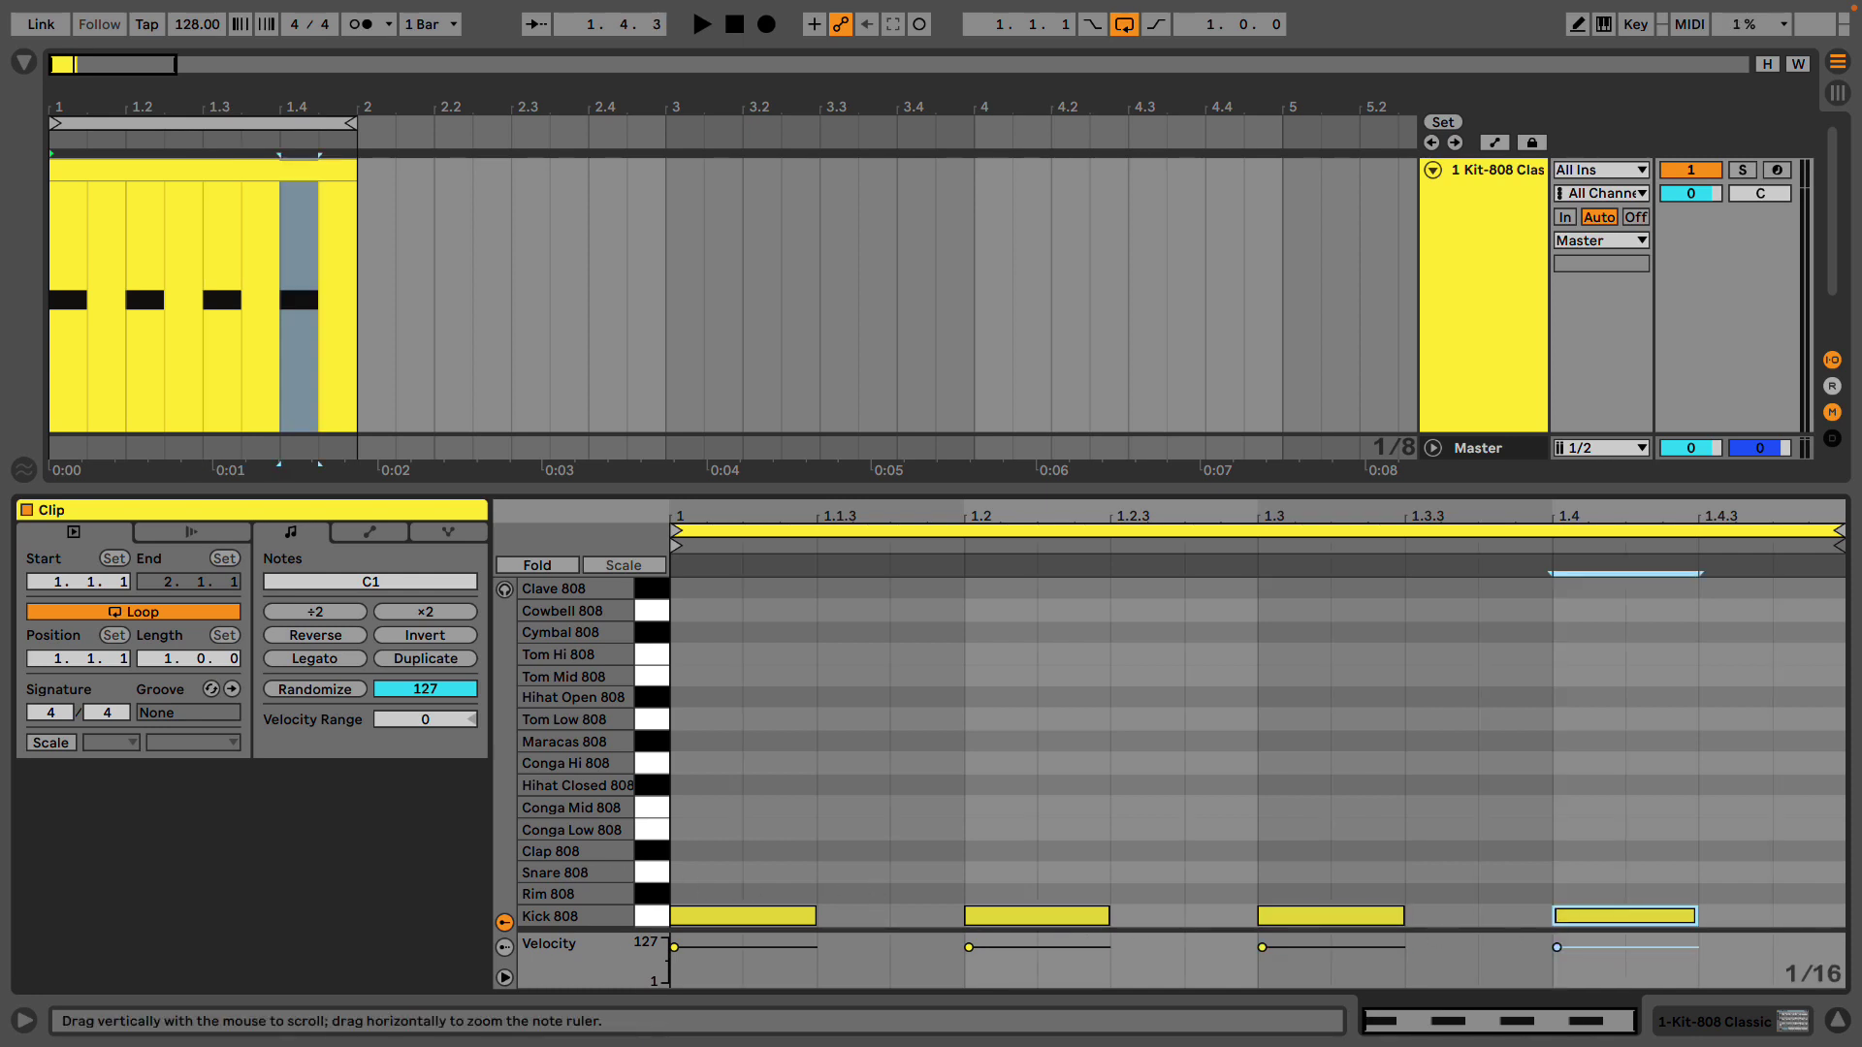
pyautogui.doubleClick(865, 878)
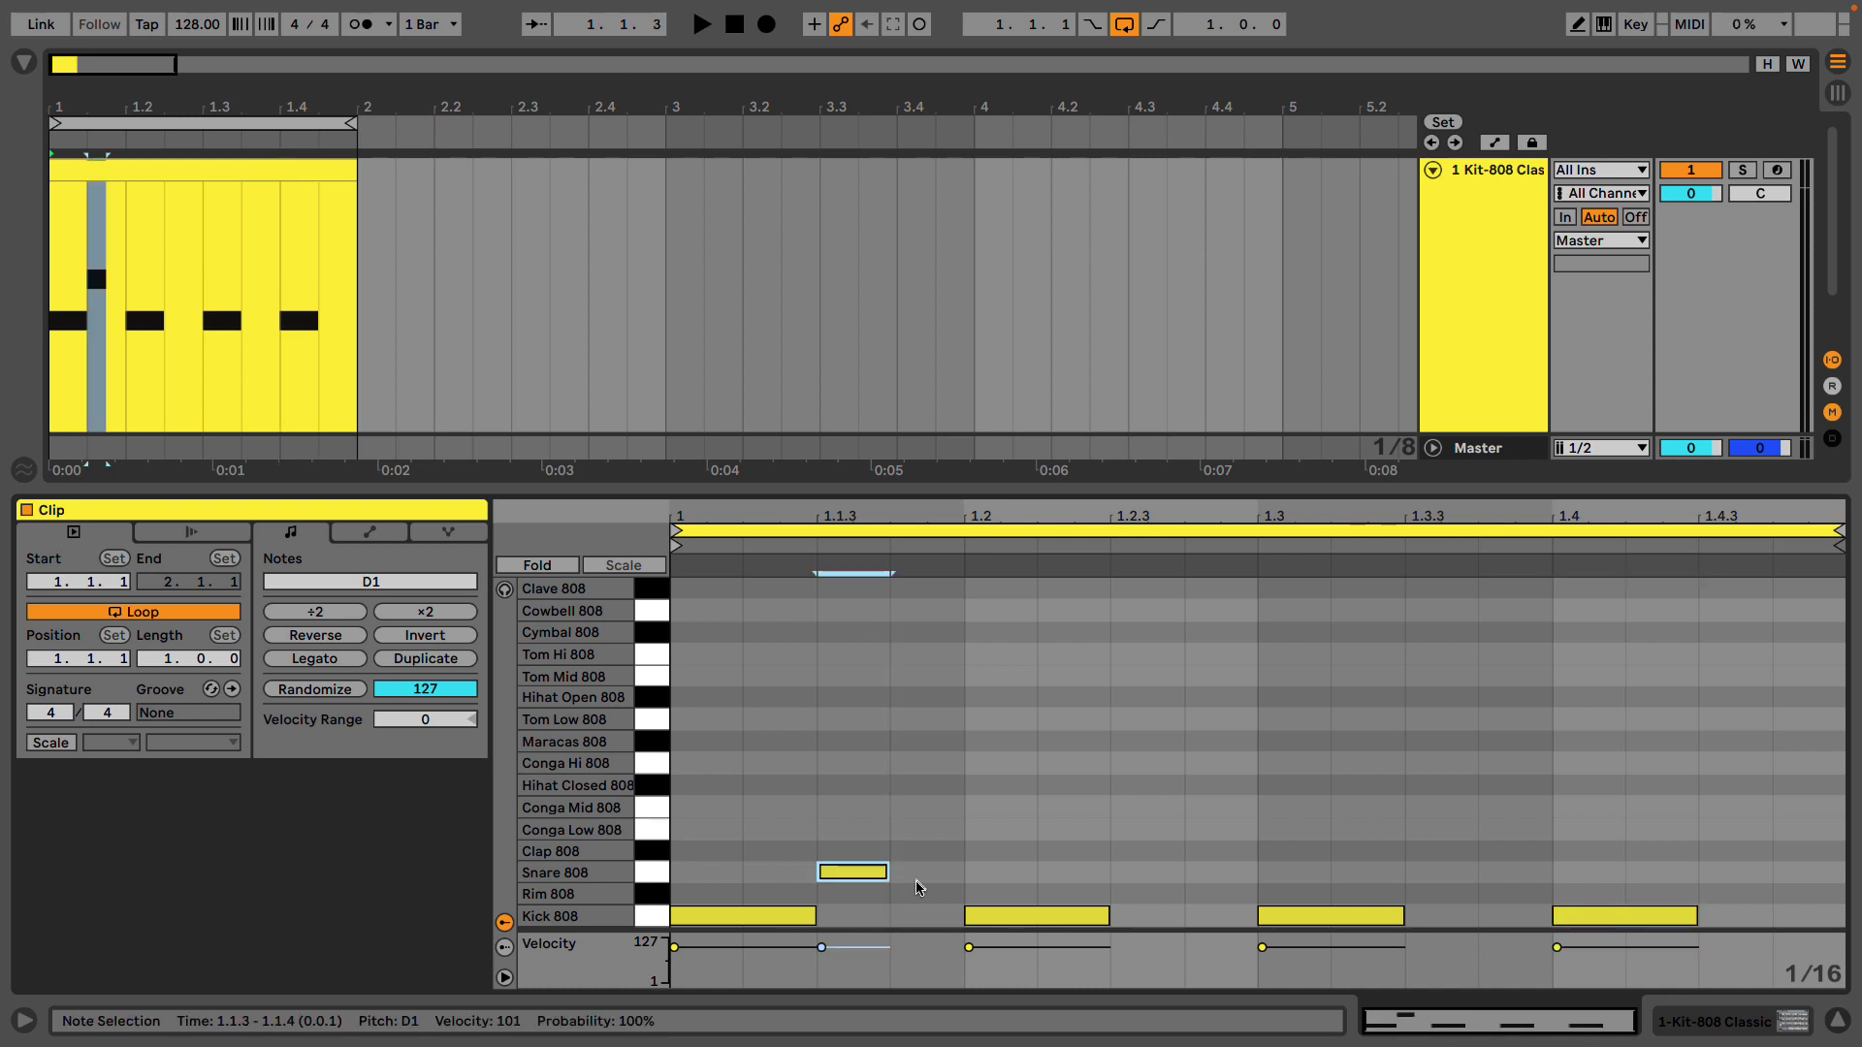
pyautogui.doubleClick(1295, 873)
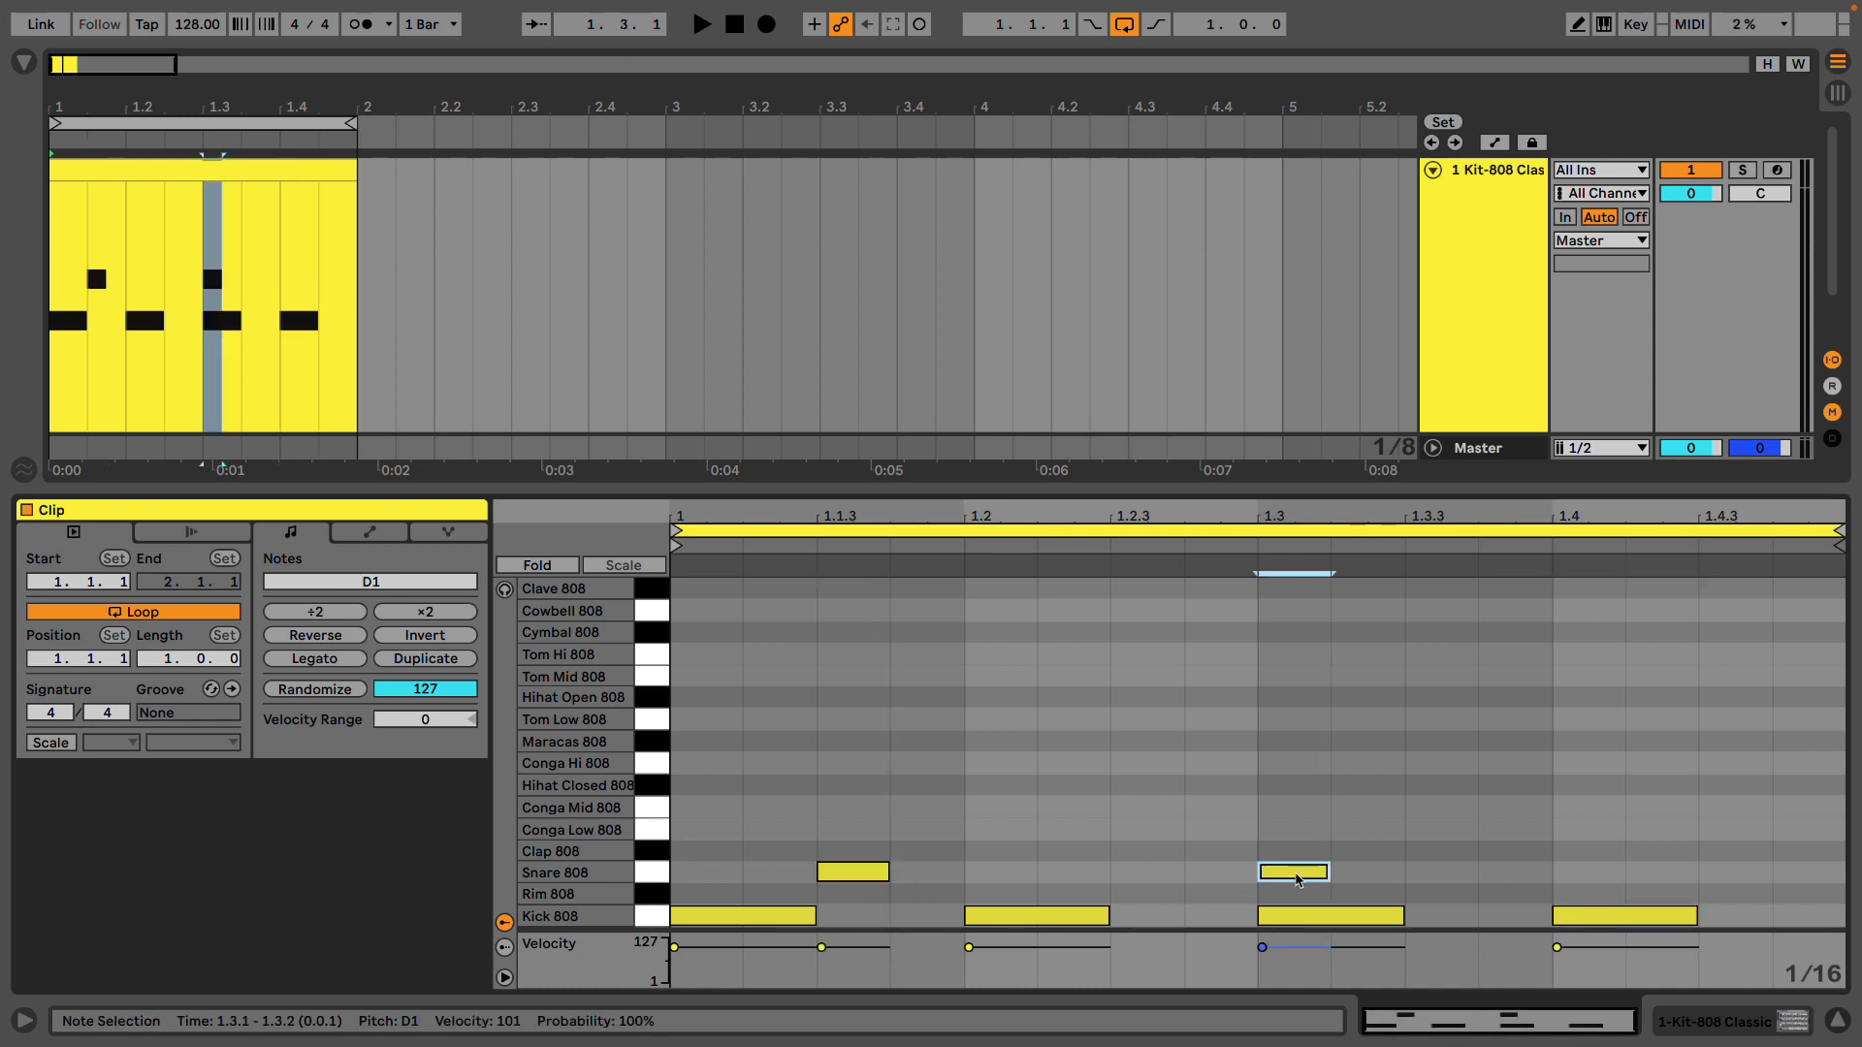
pyautogui.moveTo(1295, 880); pyautogui.dragTo(1139, 883)
pyautogui.moveTo(831, 889); pyautogui.dragTo(915, 885)
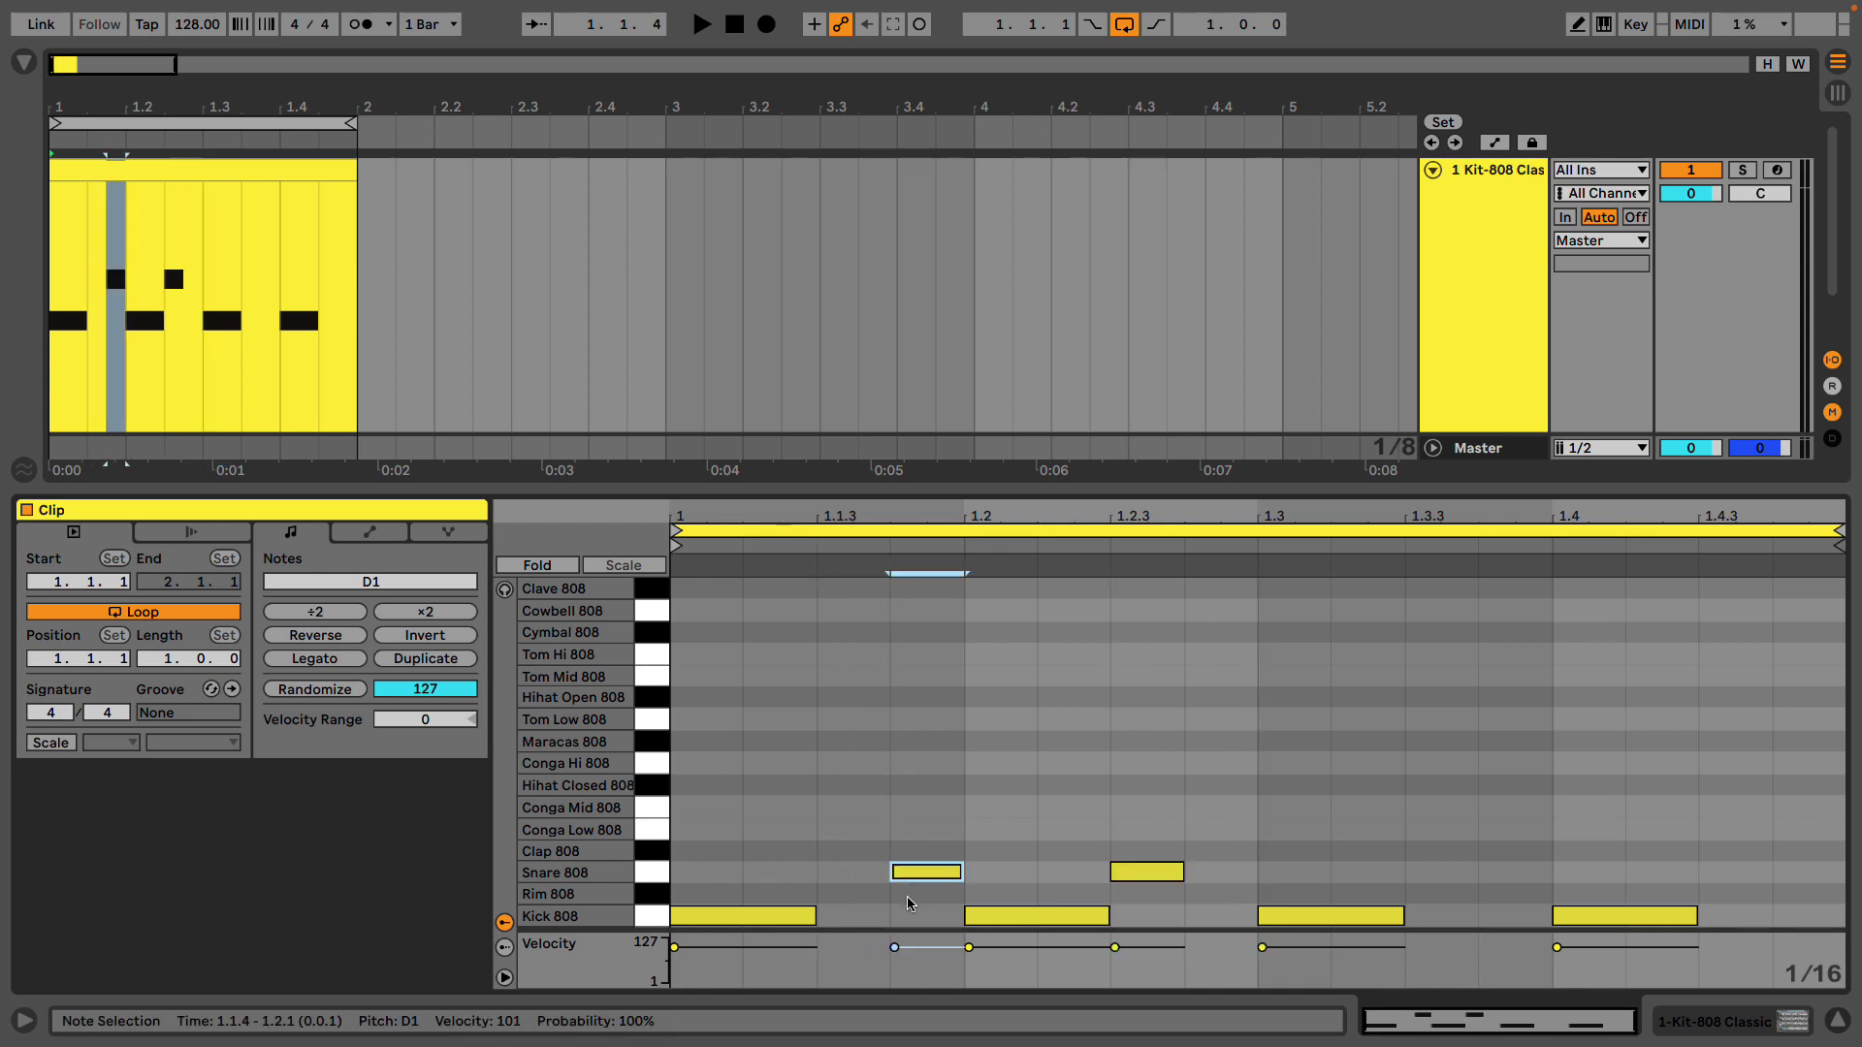
# Duplicate the Snare 808 notes of beats 1 and 2 into beats 3 and 4, and play the loop
pyautogui.click(939, 649)
pyautogui.hotkey('ctrl', 'a')
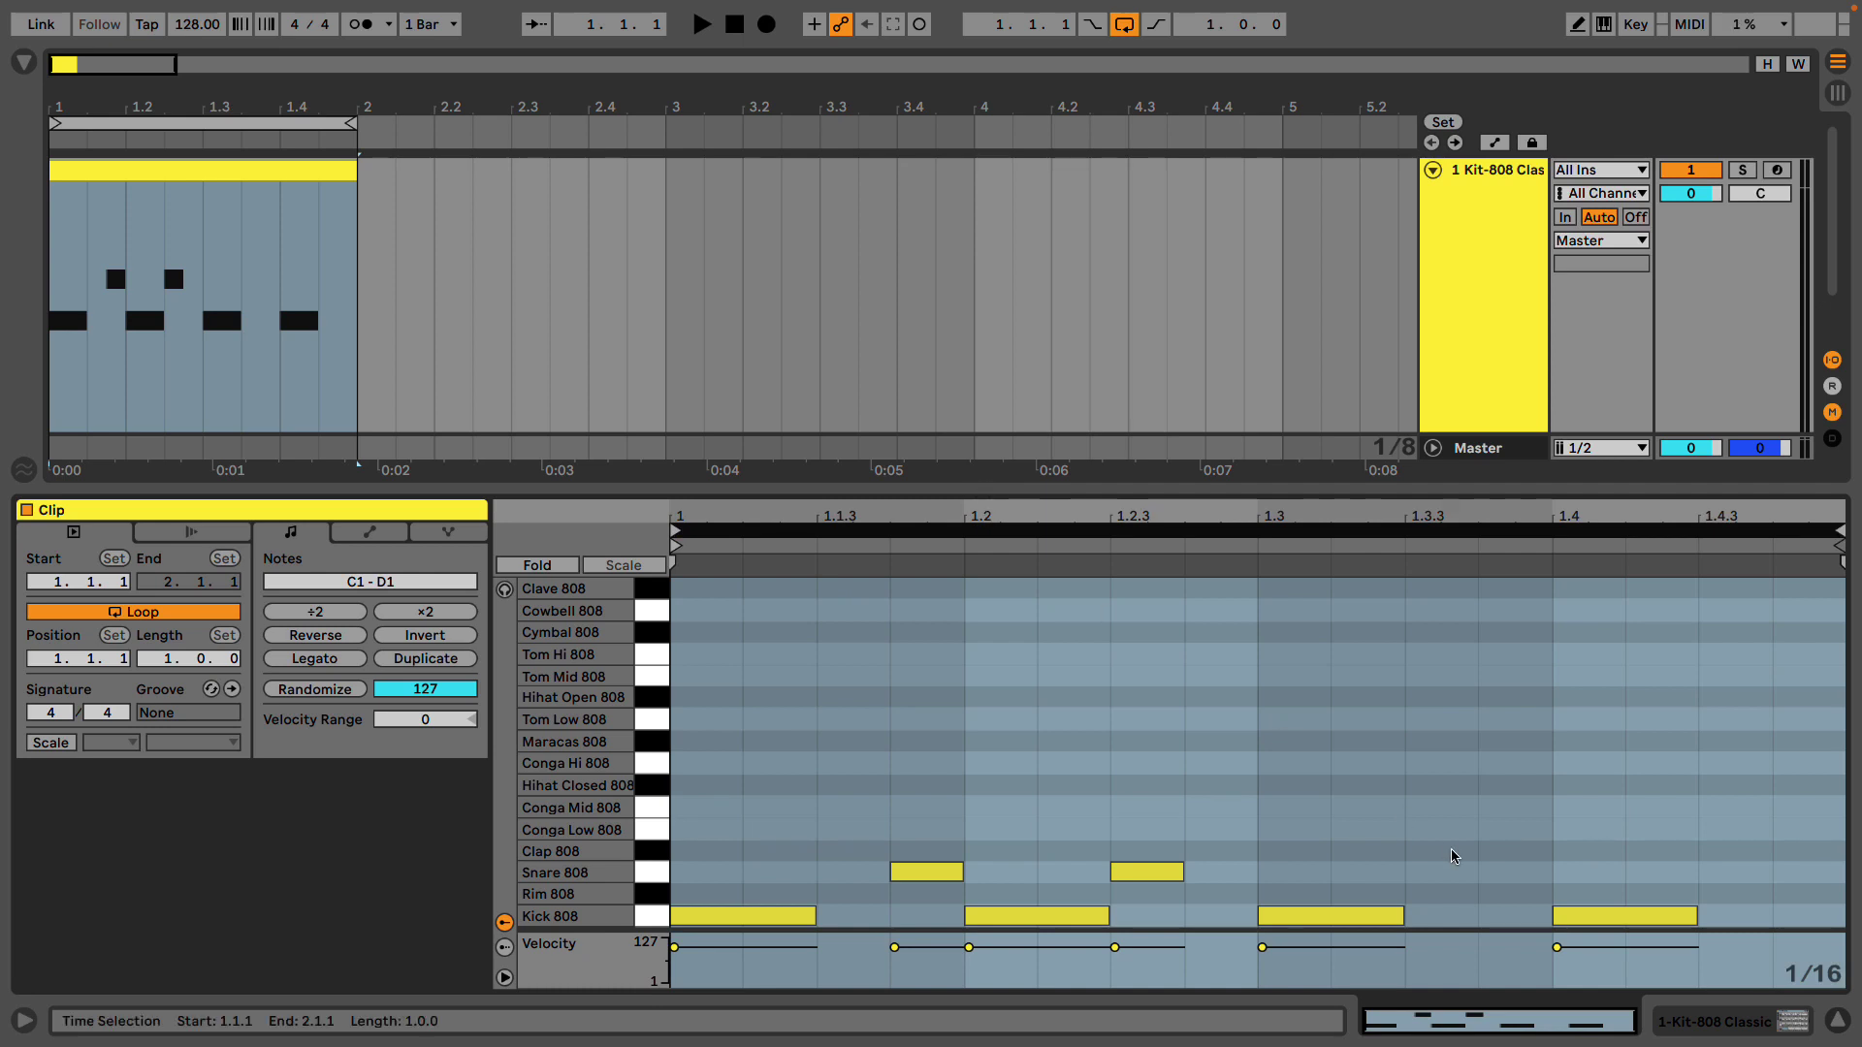
pyautogui.click(1259, 864)
pyautogui.click(1144, 876)
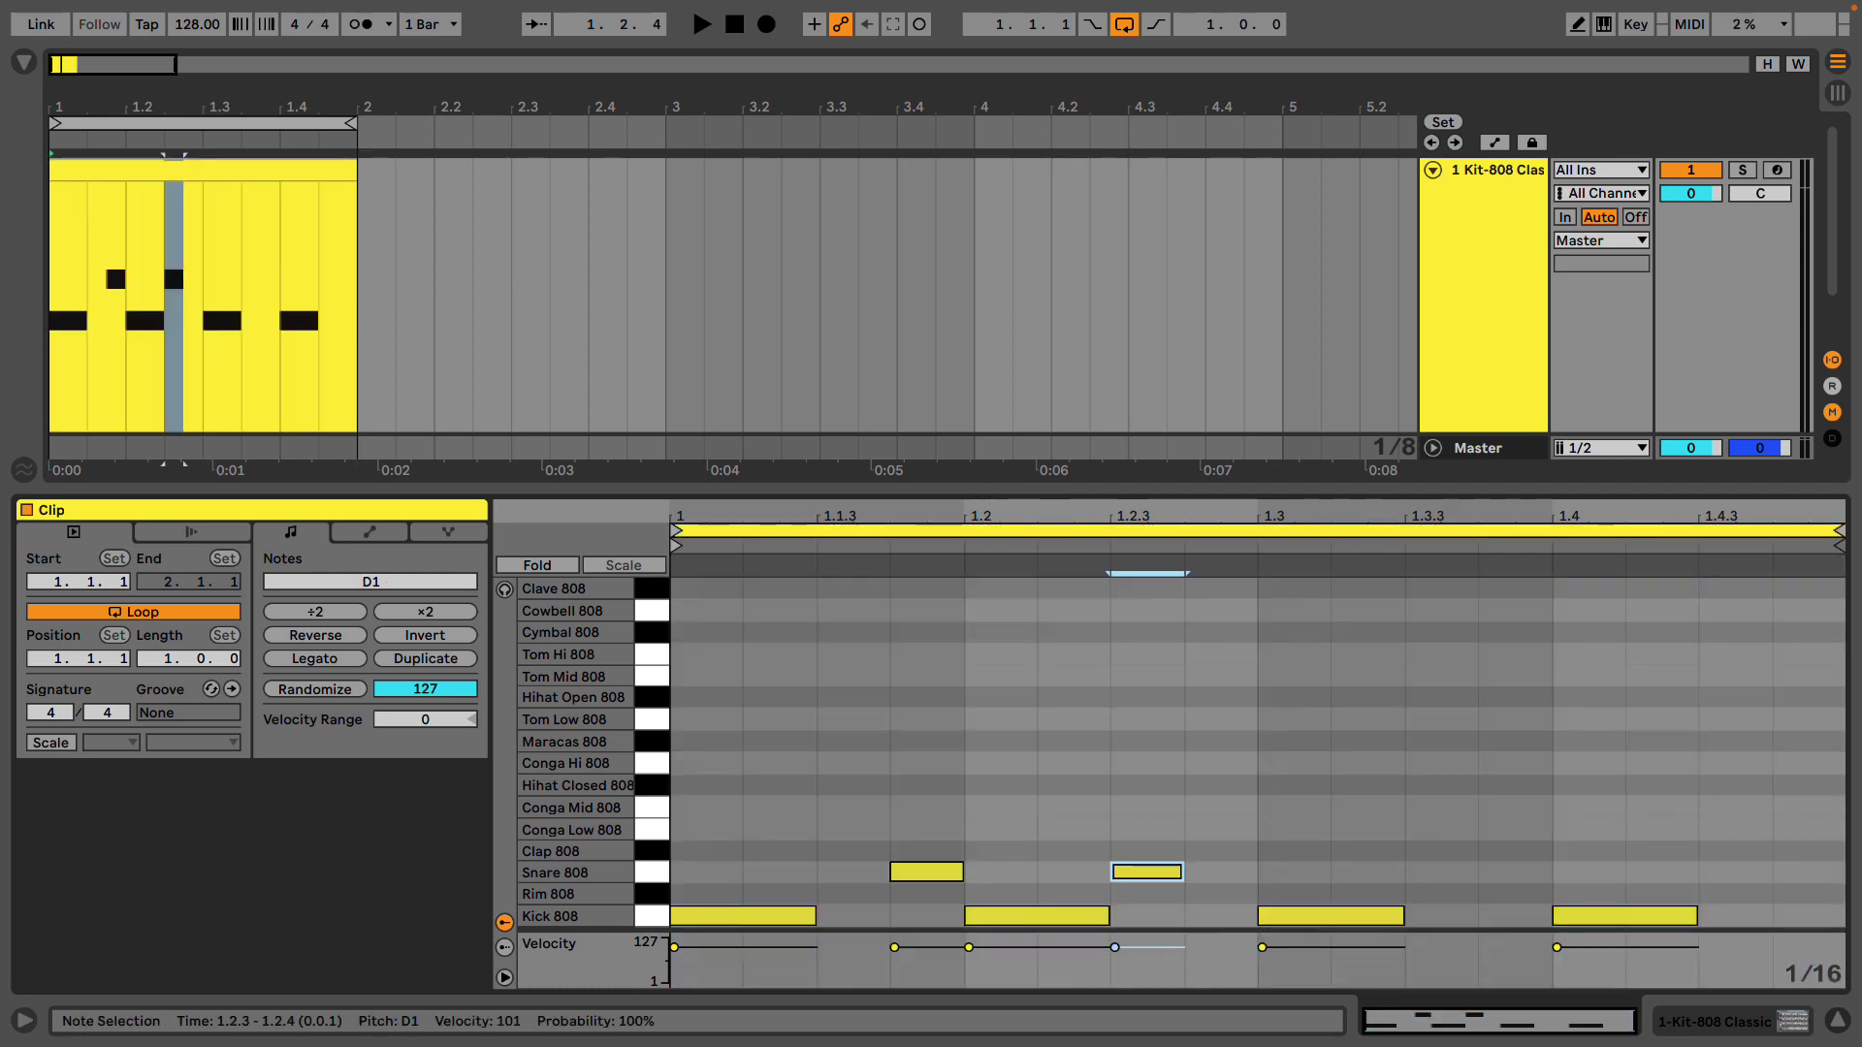
pyautogui.click(1131, 894)
pyautogui.moveTo(1252, 870); pyautogui.dragTo(686, 880)
pyautogui.hotkey('ctrl', 'd')
pyautogui.press('space')
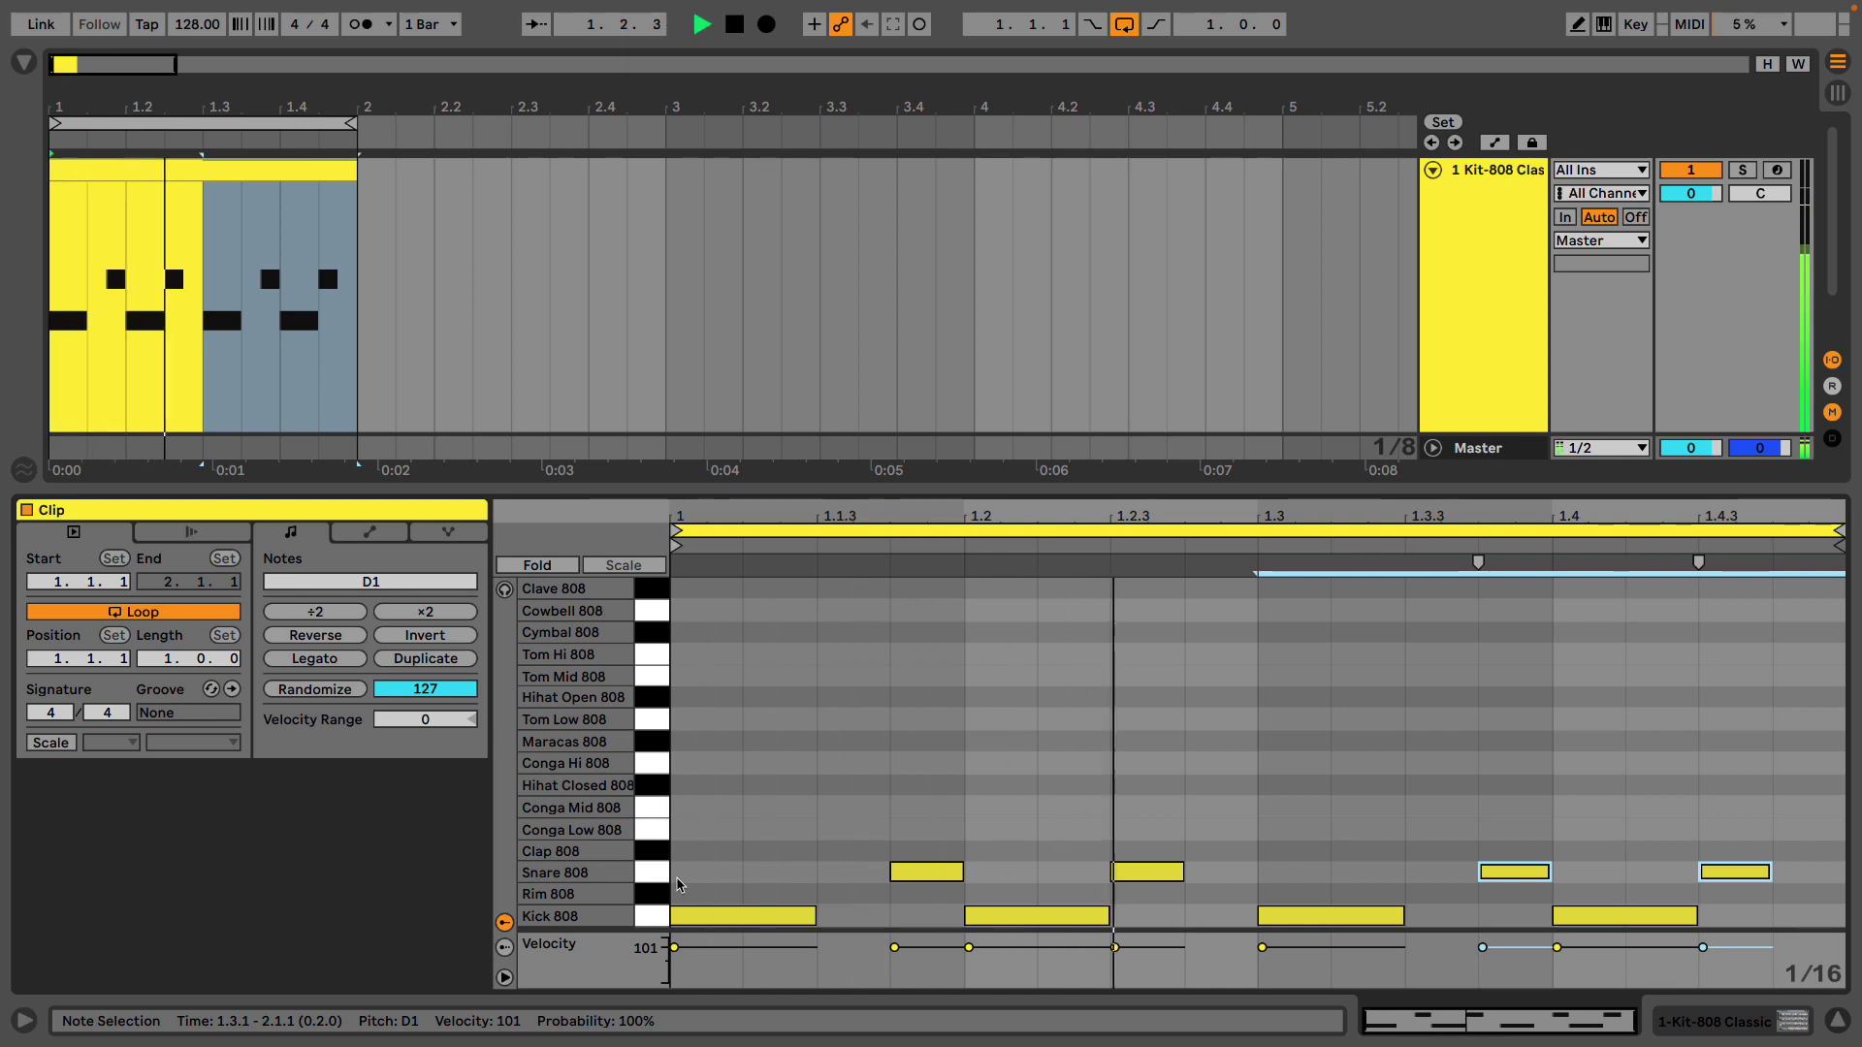
pyautogui.press('space')
# Set the tempo to 106 BPM and play the loop
pyautogui.moveTo(197, 23); pyautogui.dragTo(199, 23)
pyautogui.press('space')
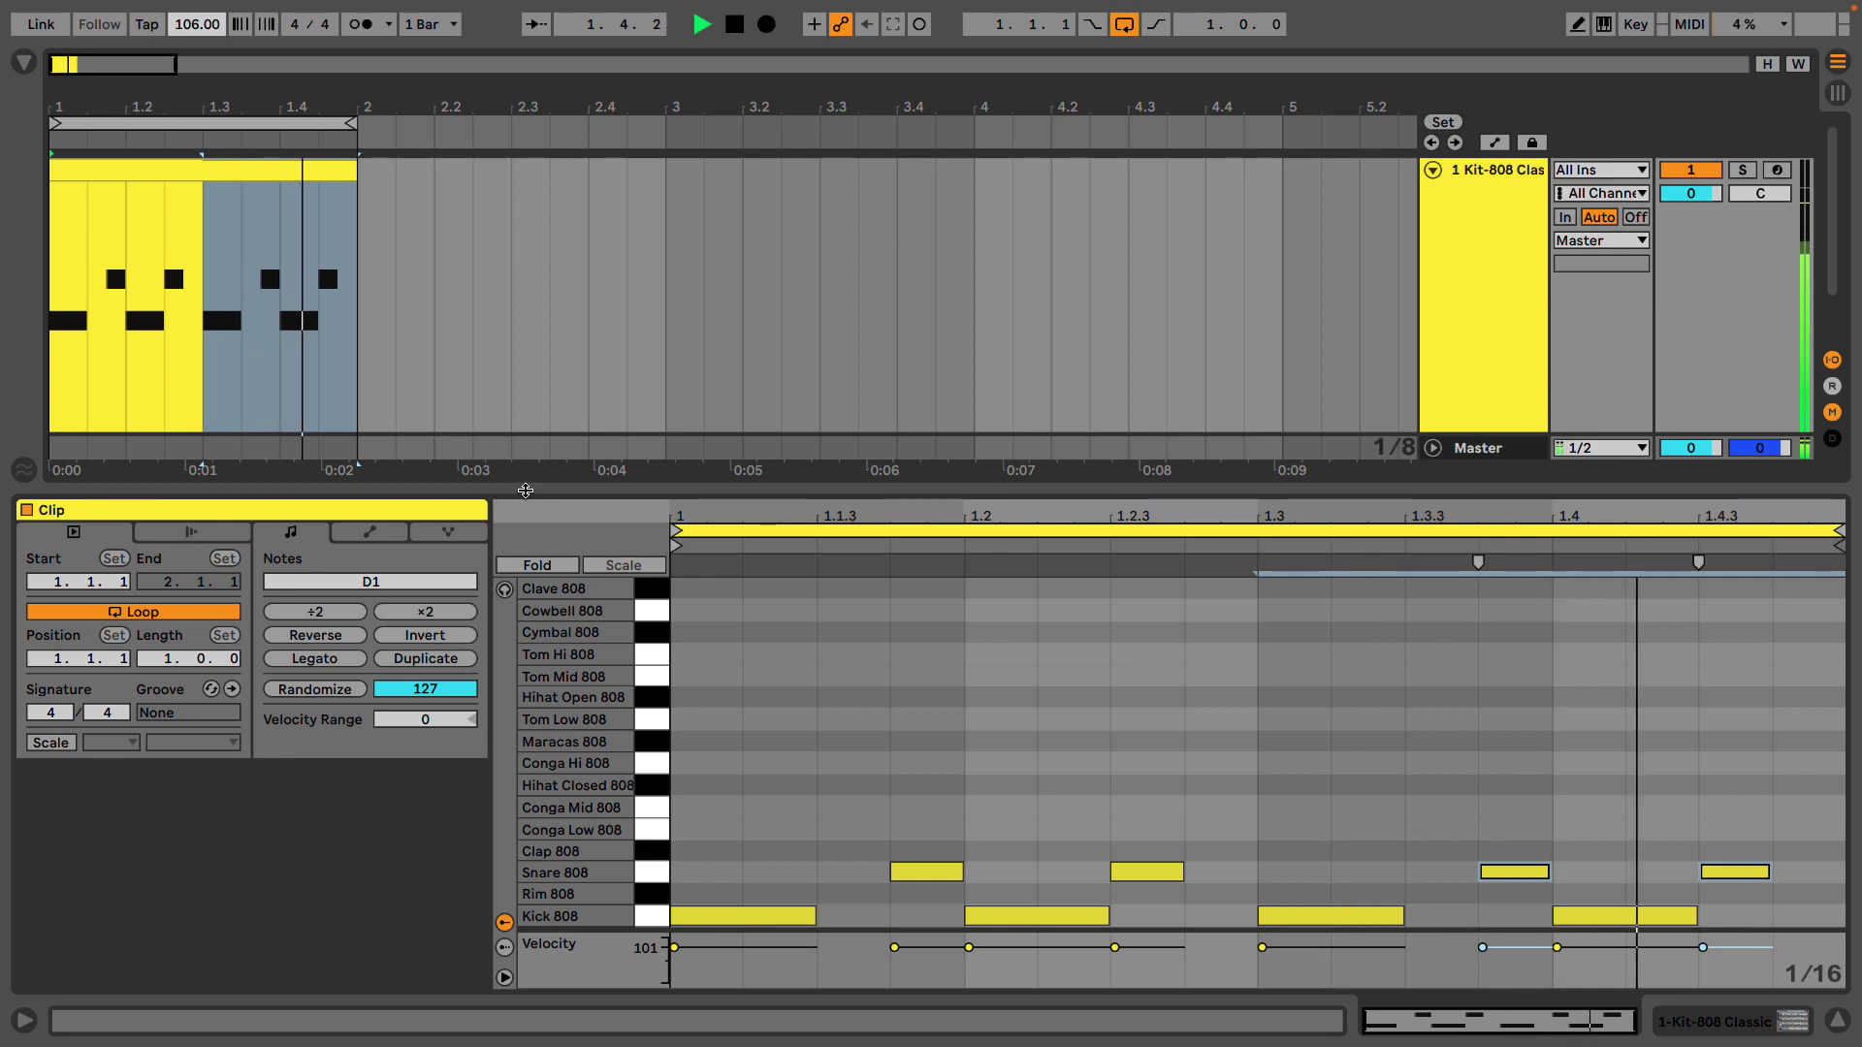
pyautogui.press('space')
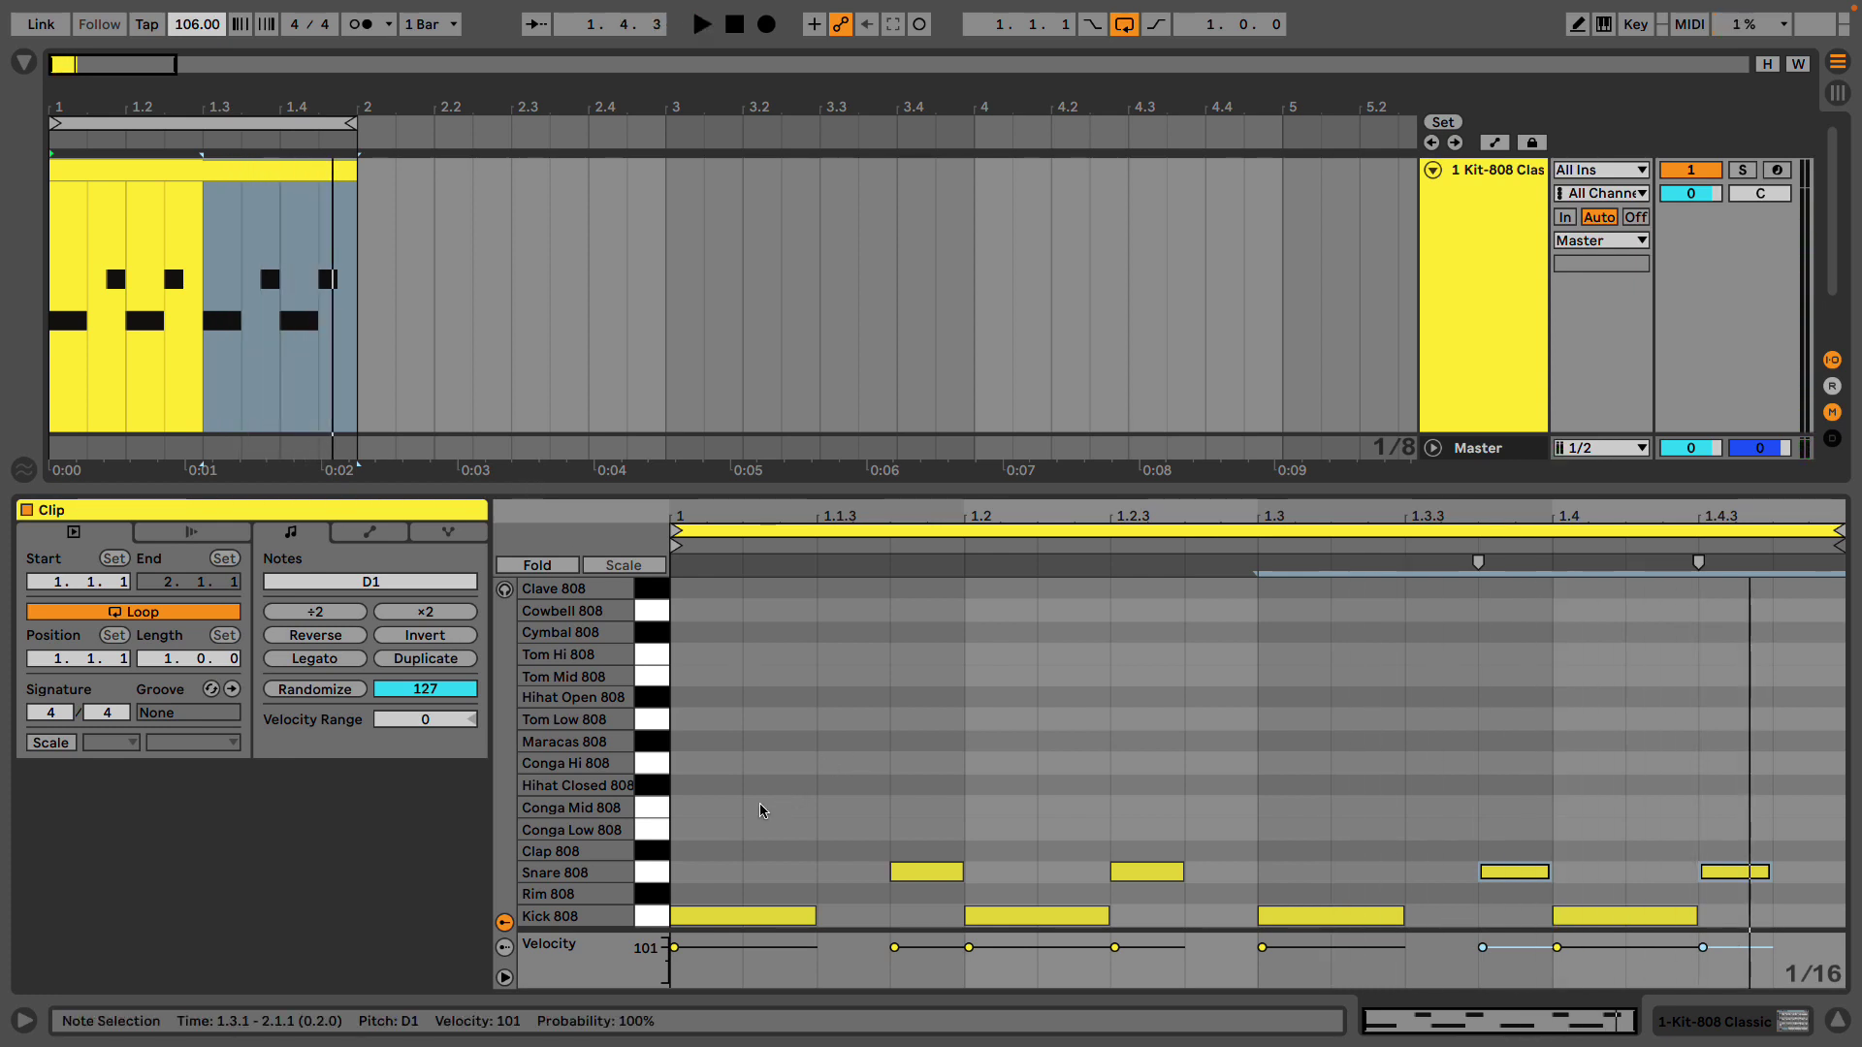
# On a 1/8 triplet grid, add Hihat Closed 808 notes on the second triplet of all four beats and play the loop
pyautogui.moveTo(760, 810); pyautogui.dragTo(679, 591)
pyautogui.click(1787, 926)
pyautogui.click(745, 613)
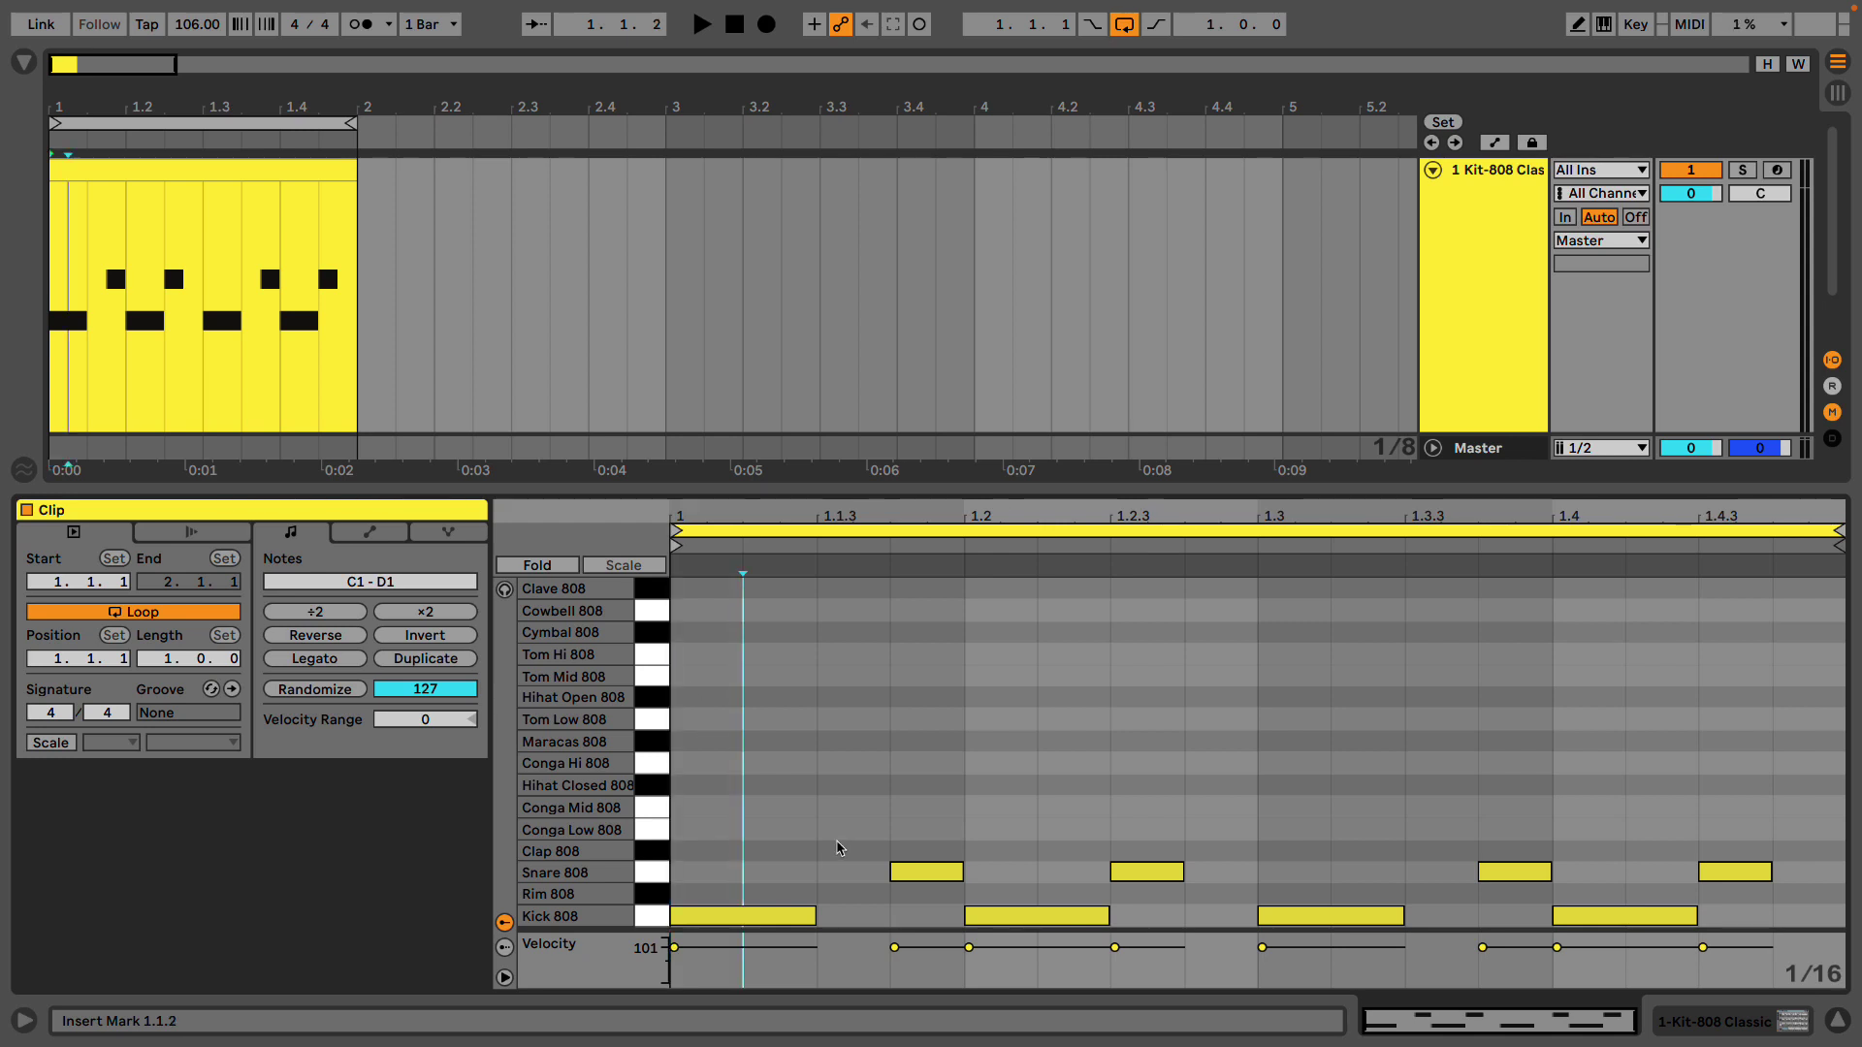
pyautogui.hotkey('ctrl', '3')
pyautogui.doubleClick(795, 785)
pyautogui.doubleClick(1082, 787)
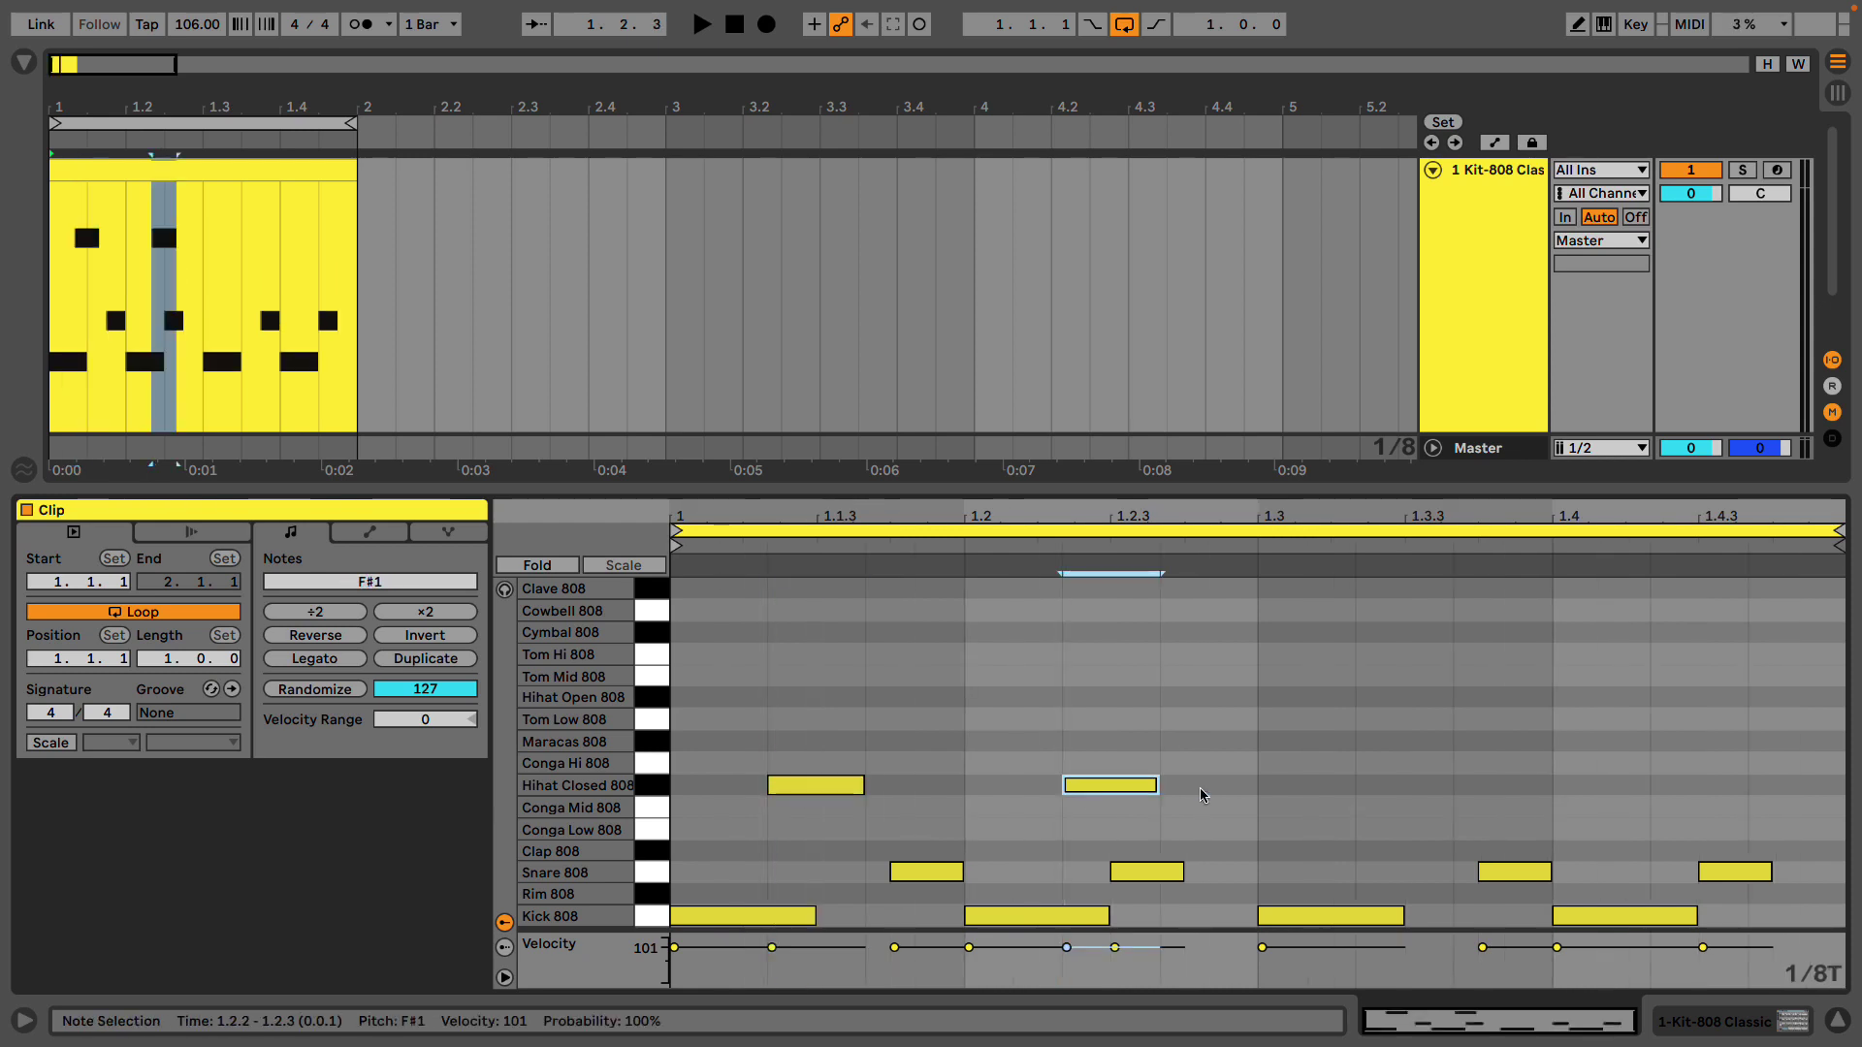
pyautogui.doubleClick(1412, 788)
pyautogui.doubleClick(1728, 790)
pyautogui.press('space')
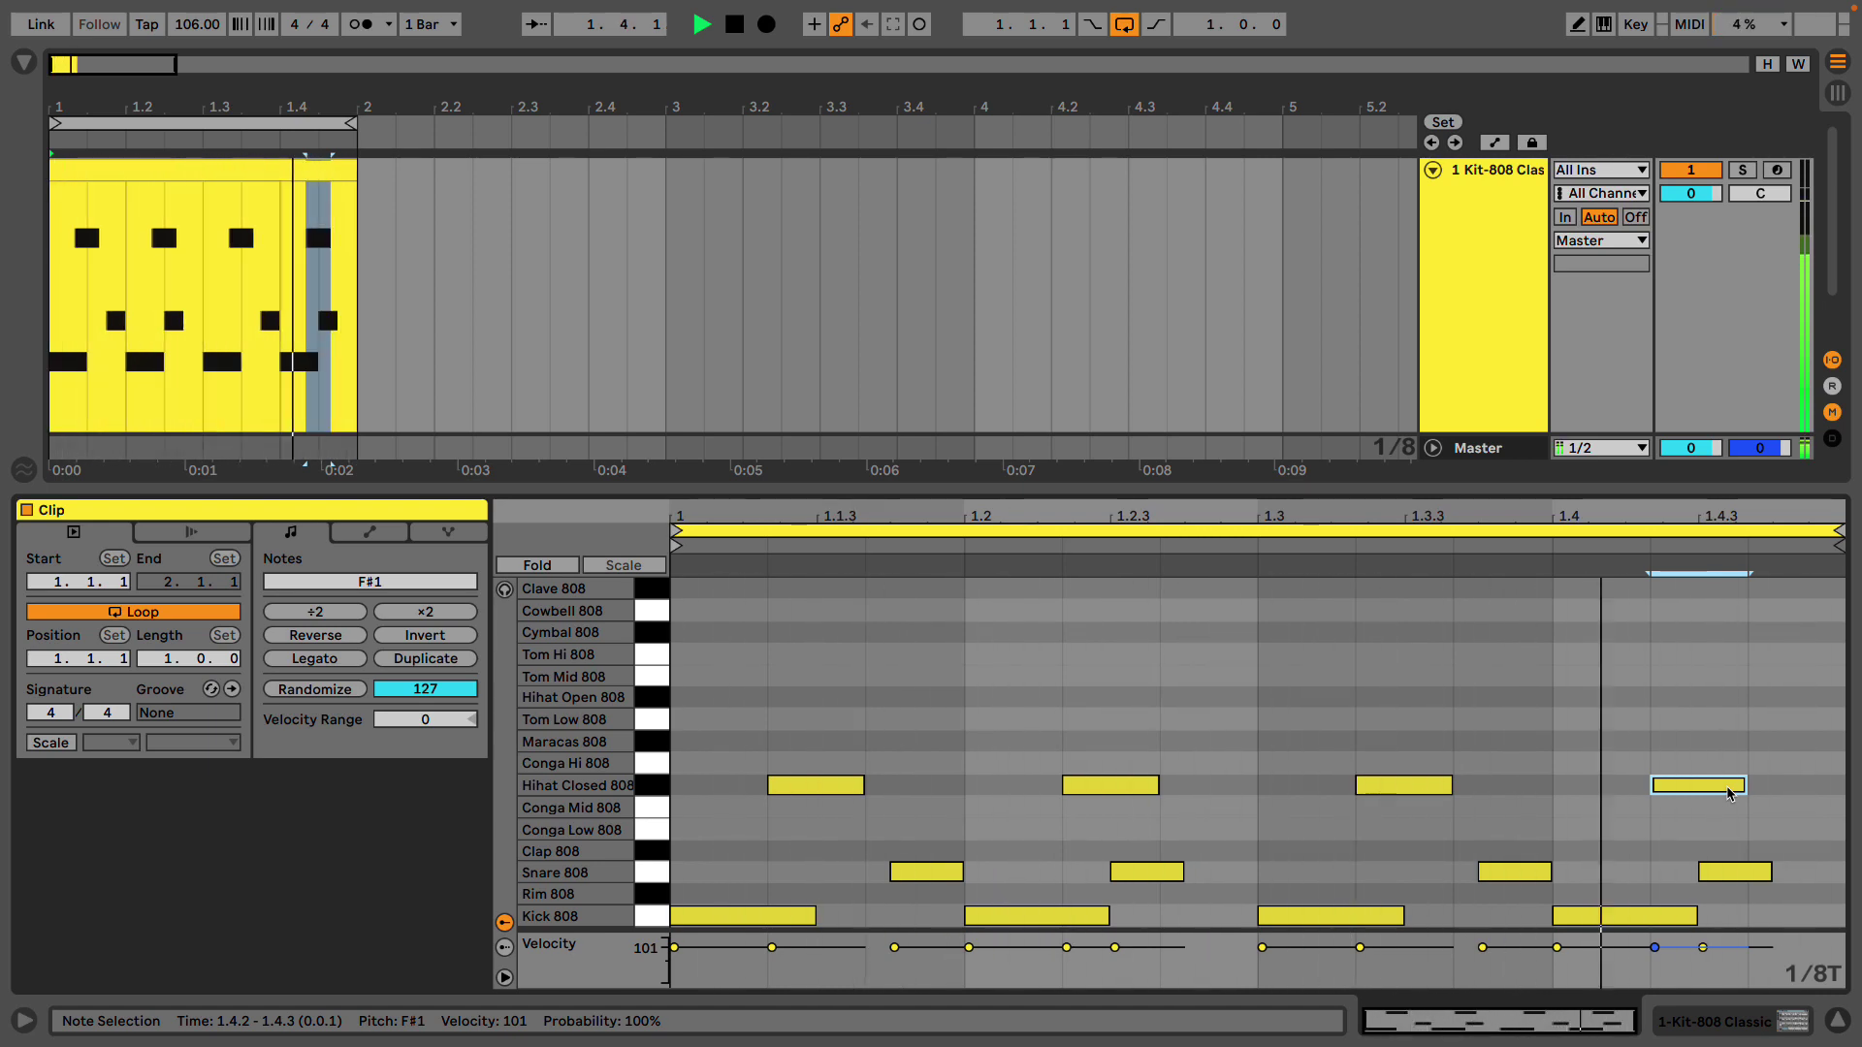
# Shift all Hihat Closed 808 notes to the third triplet of each beat and play the loop
pyautogui.click(655, 789)
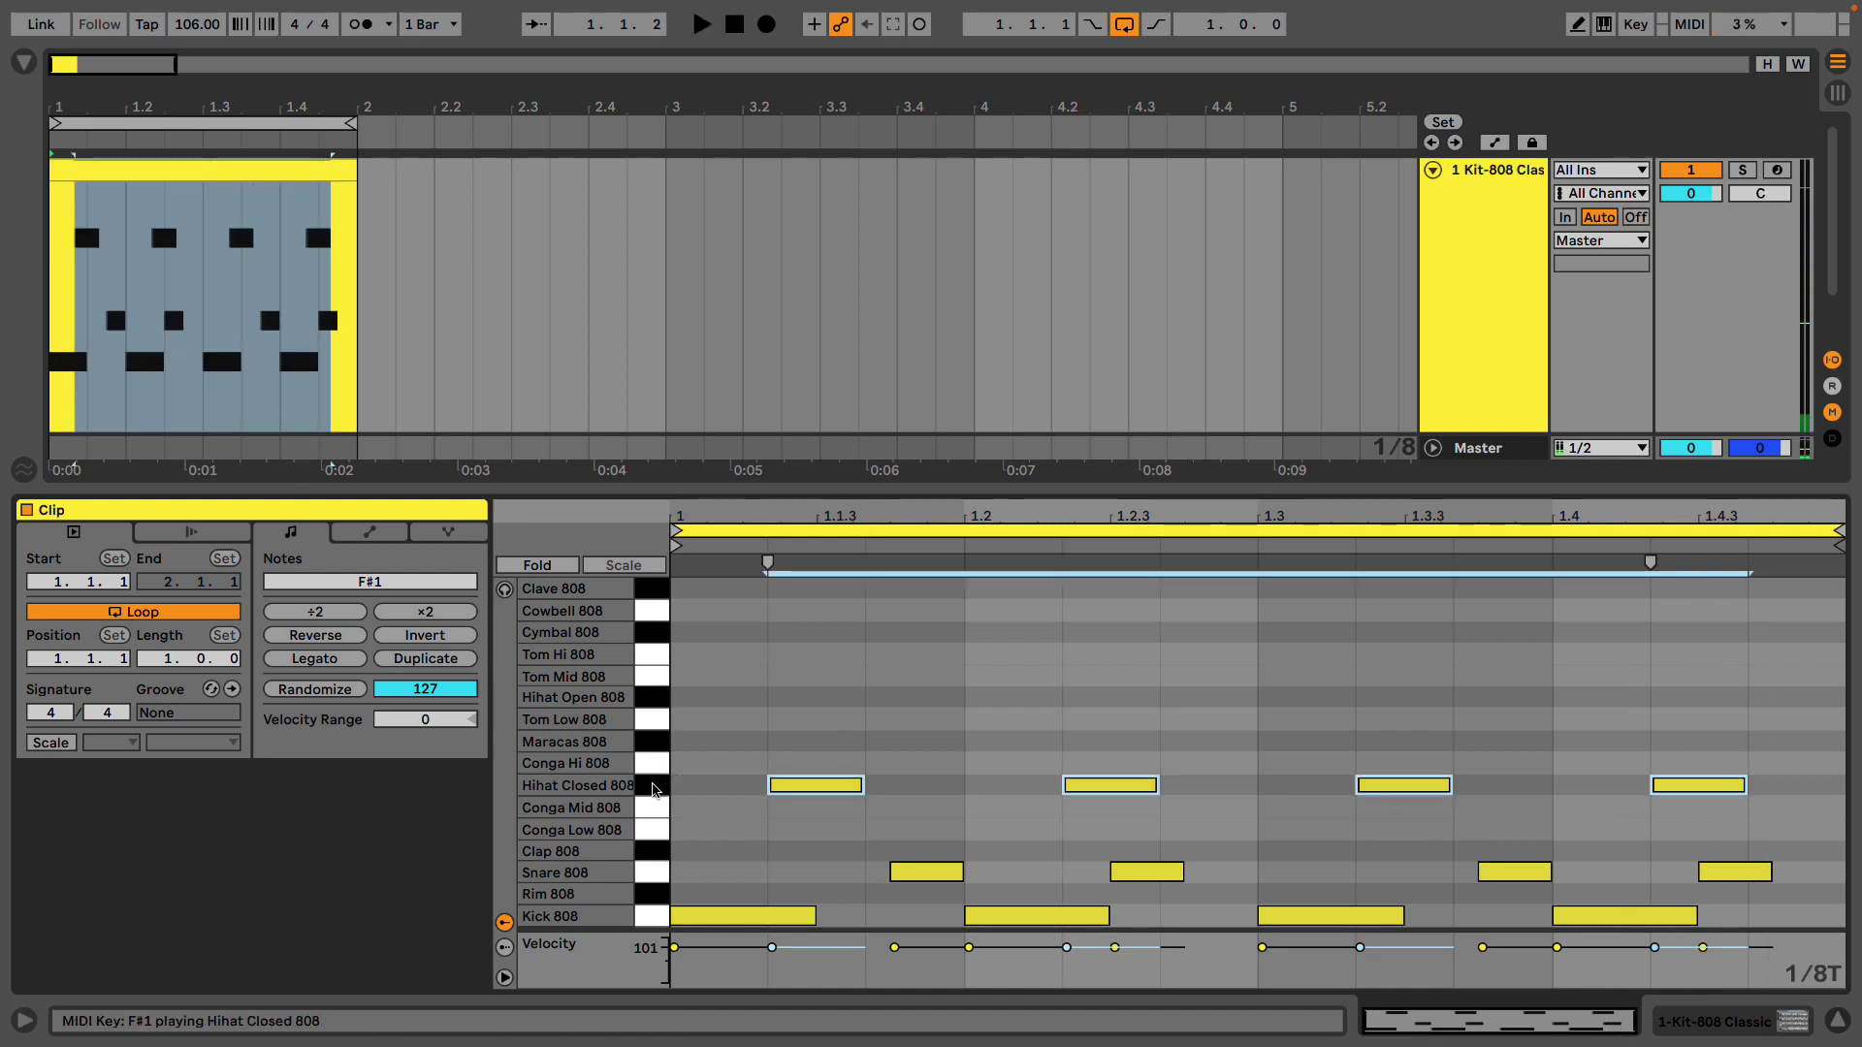
pyautogui.press('Right')
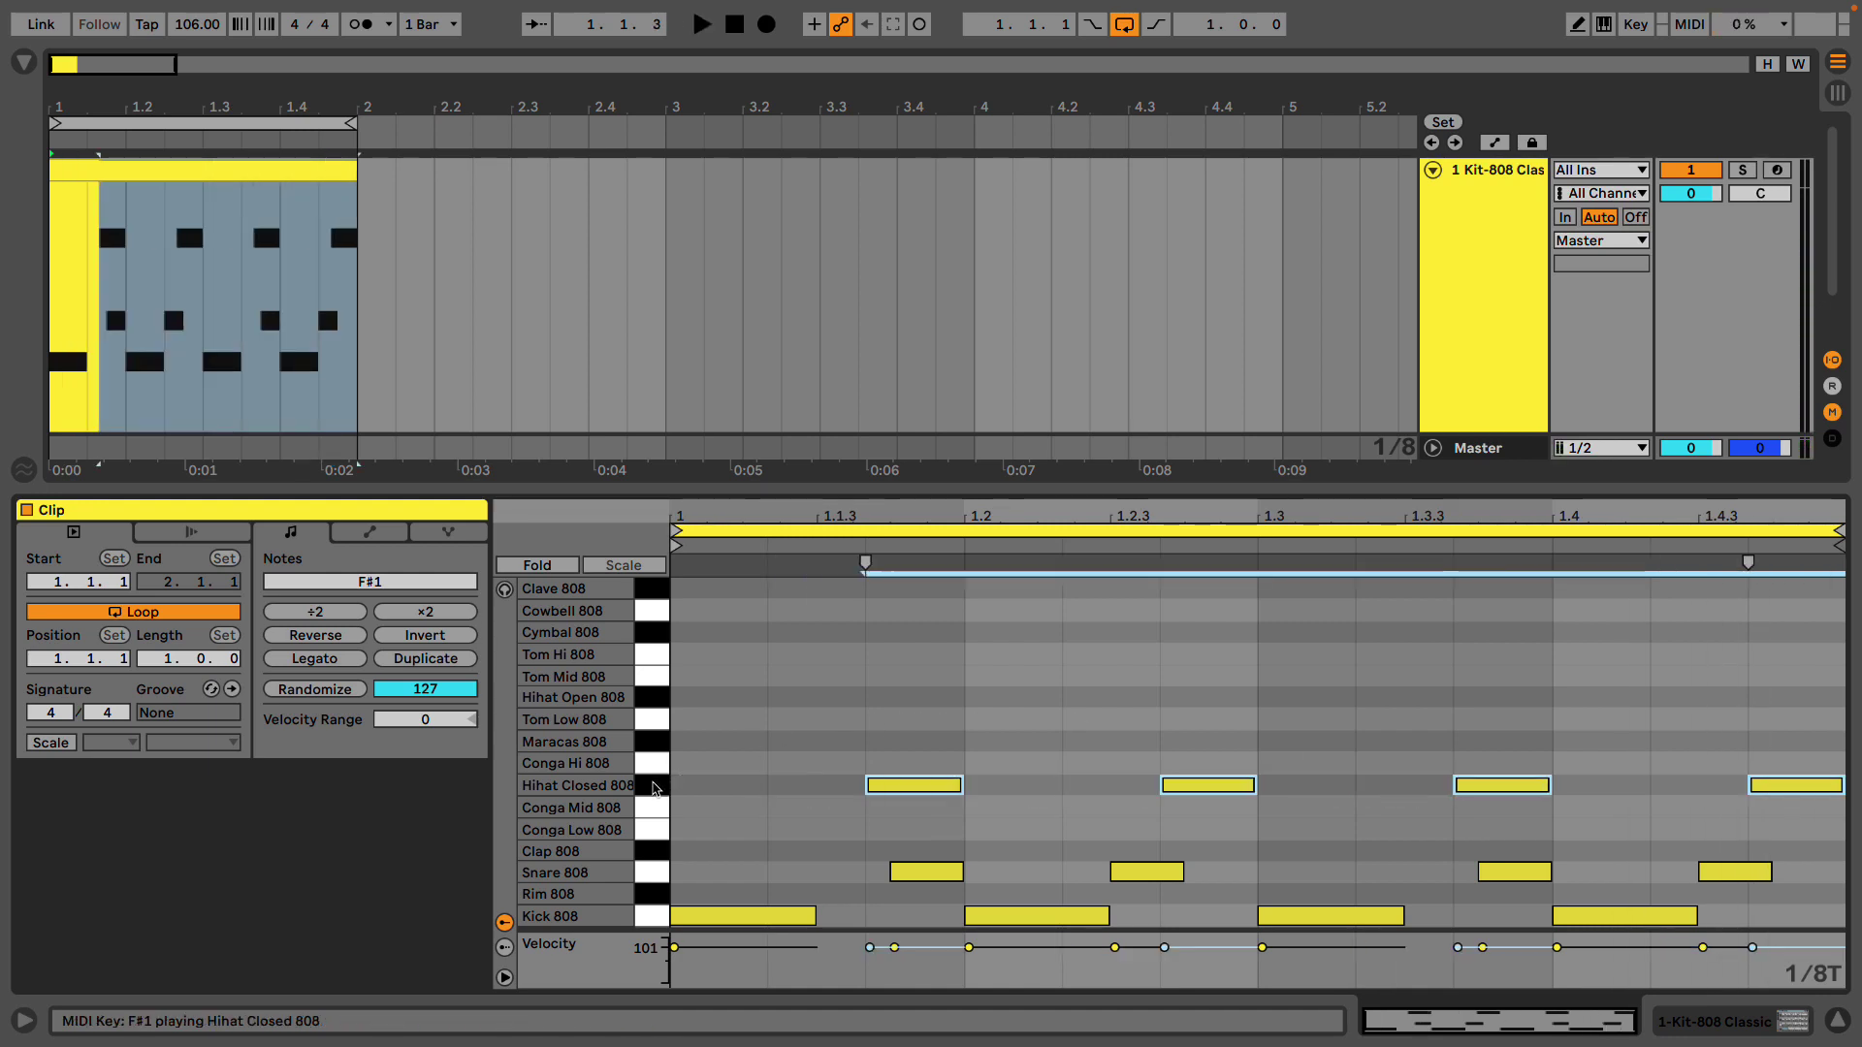
pyautogui.press('space')
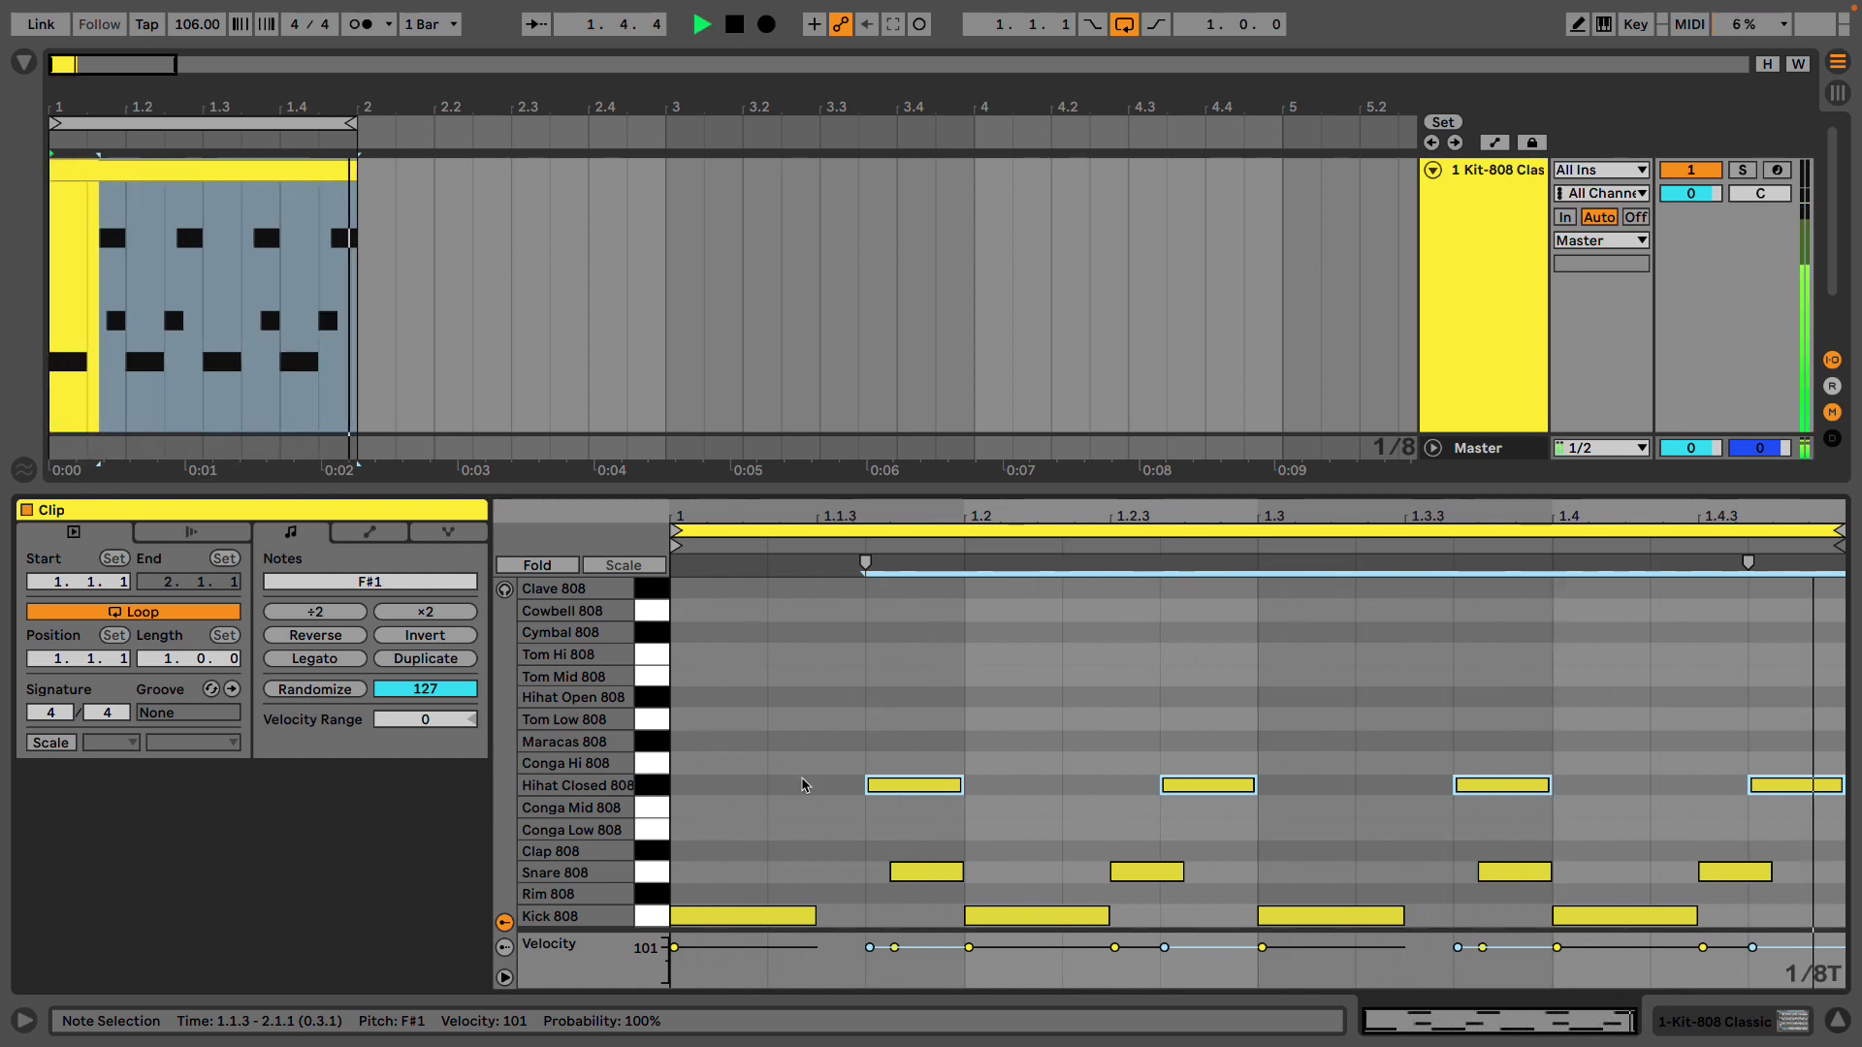
# Shift all Hihat Closed 808 notes back to the start of each beat and switch to a 1/16 triplet grid
pyautogui.press('Left')
pyautogui.press('Left')
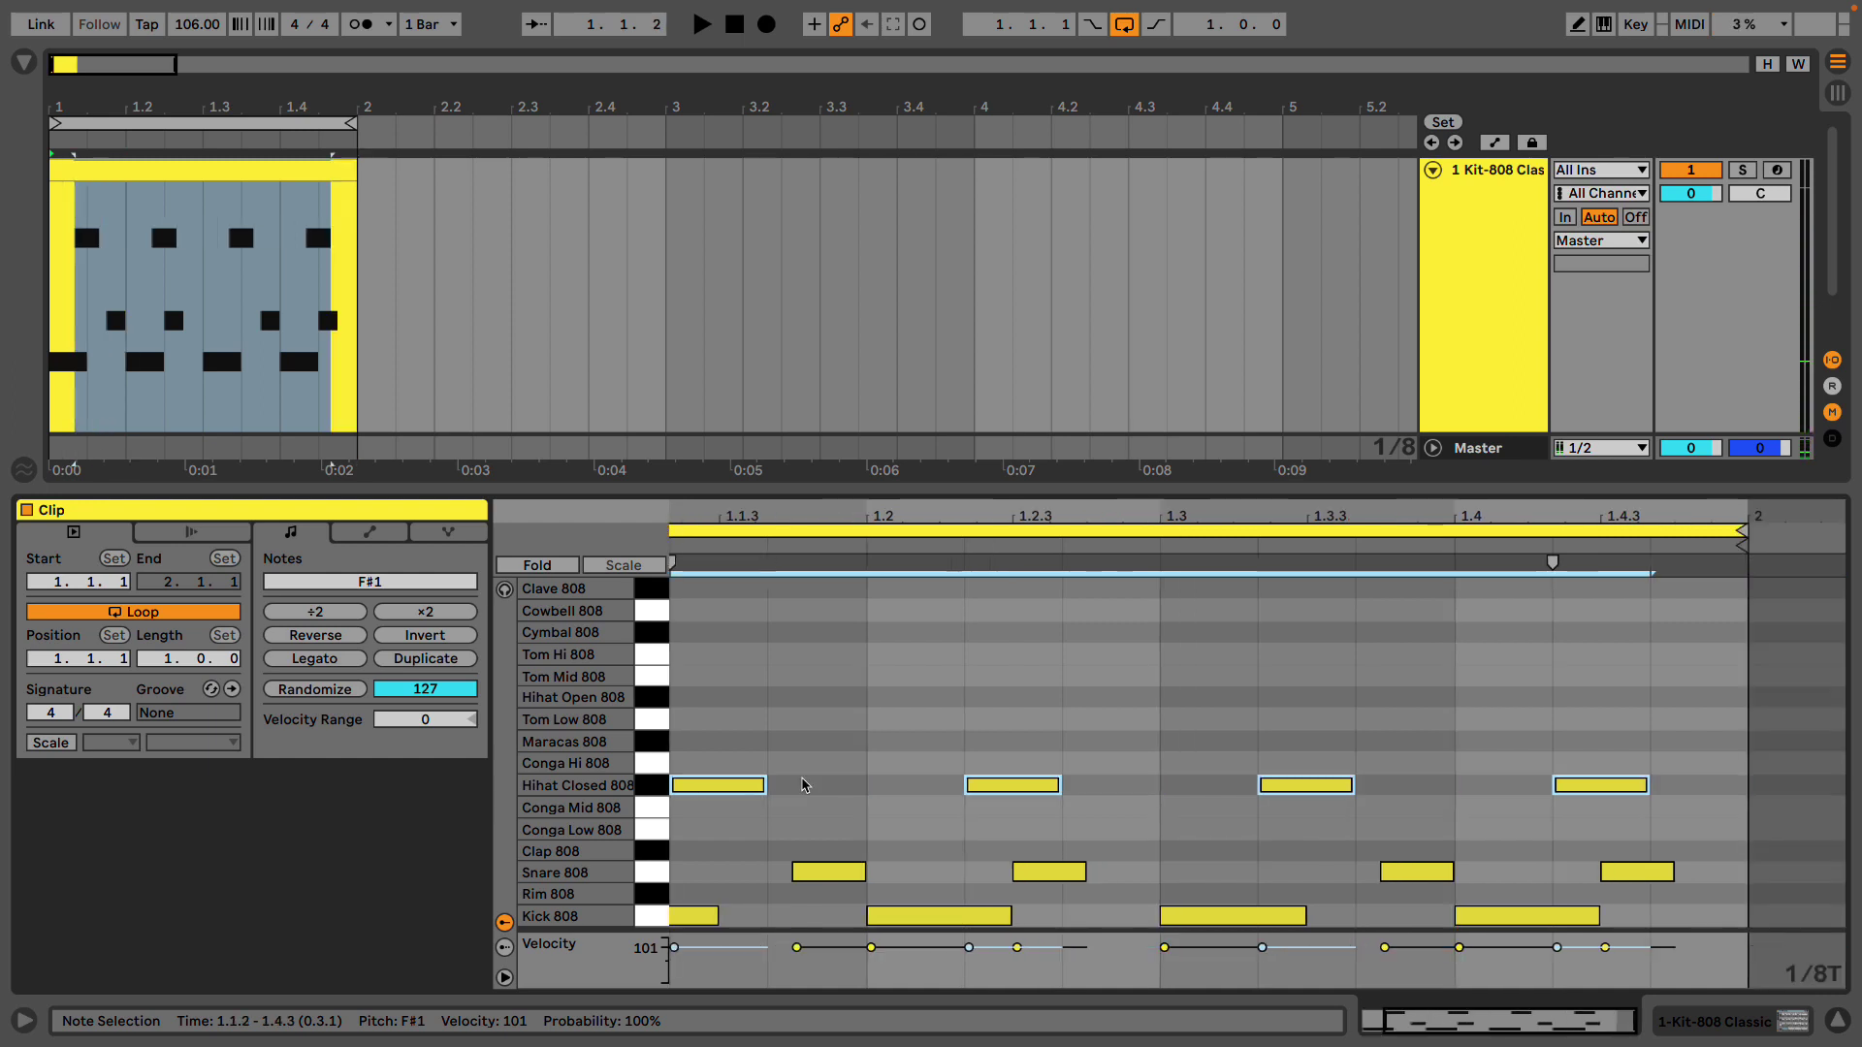
pyautogui.press('Left')
pyautogui.press('Right')
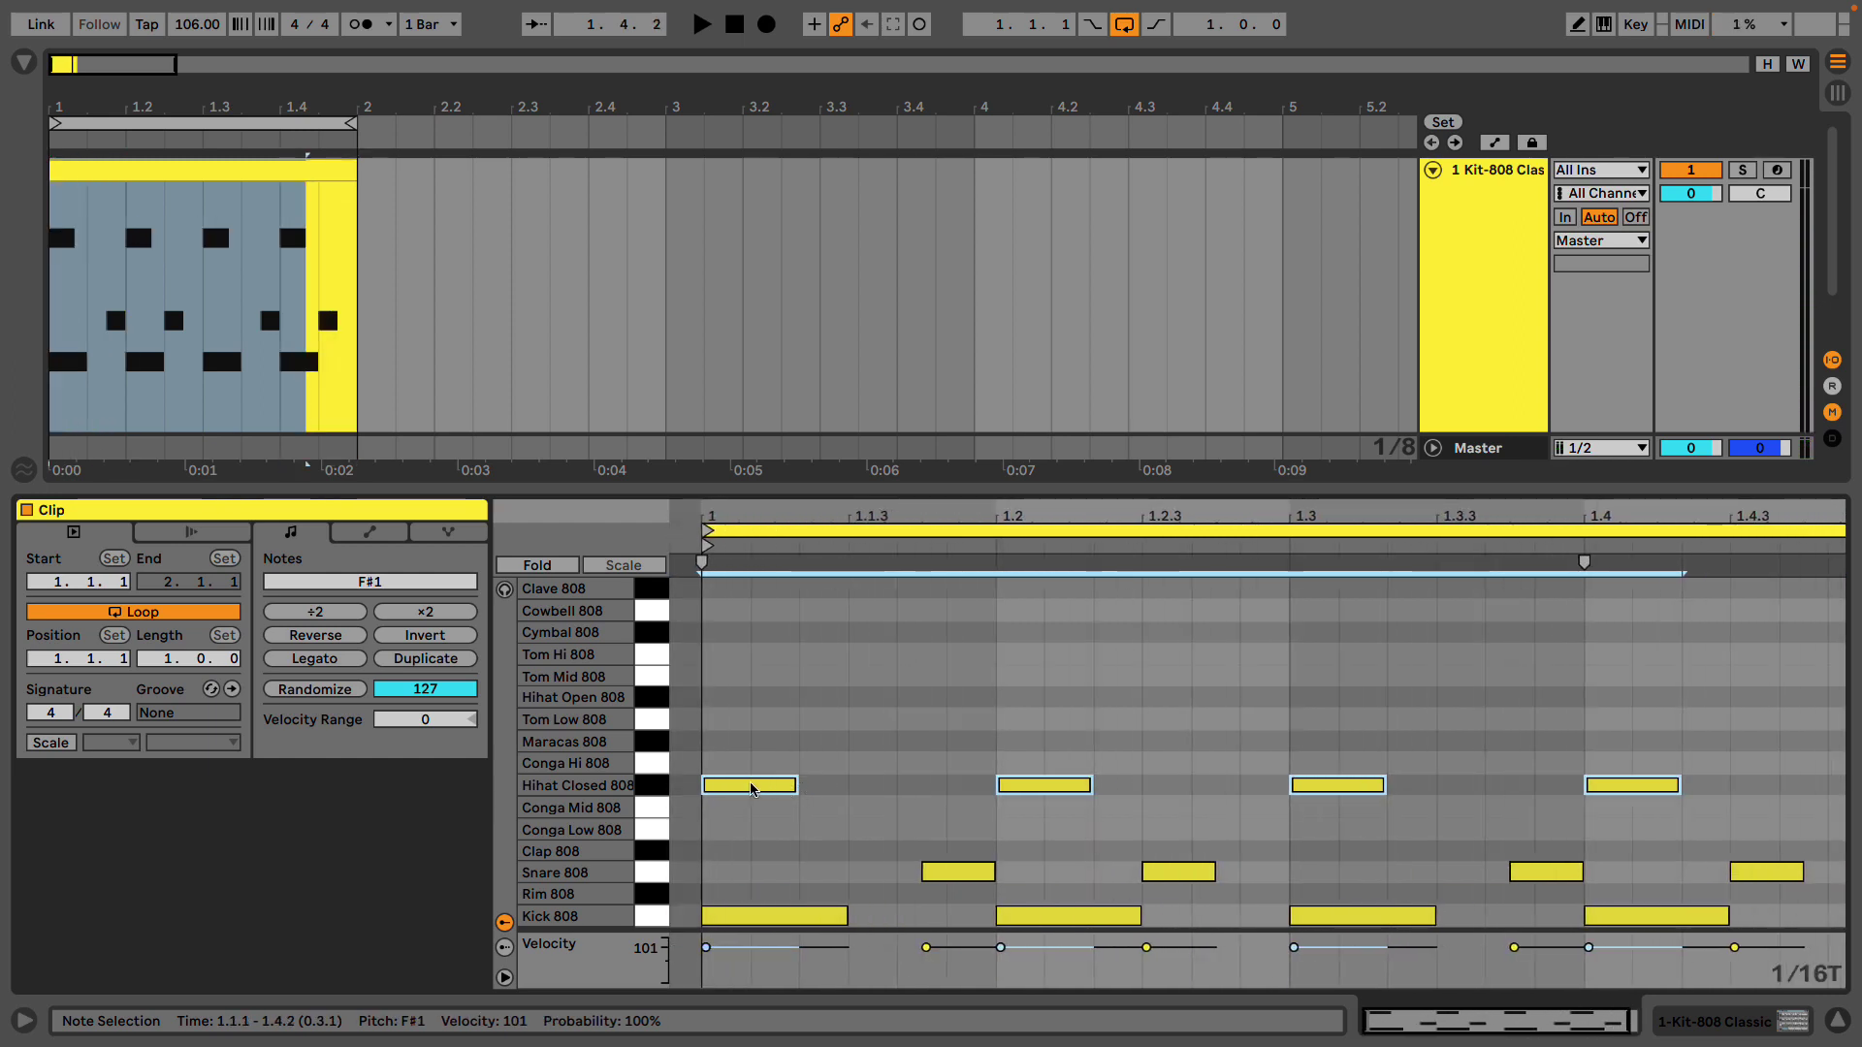
# Offset the closed hi-hats one 1/16 triplet after each beat, place duplicates directly behind them at velocity 23, and play the loop
pyautogui.moveTo(753, 787); pyautogui.dragTo(910, 790)
pyautogui.moveTo(864, 955); pyautogui.dragTo(864, 974)
pyautogui.press('space')
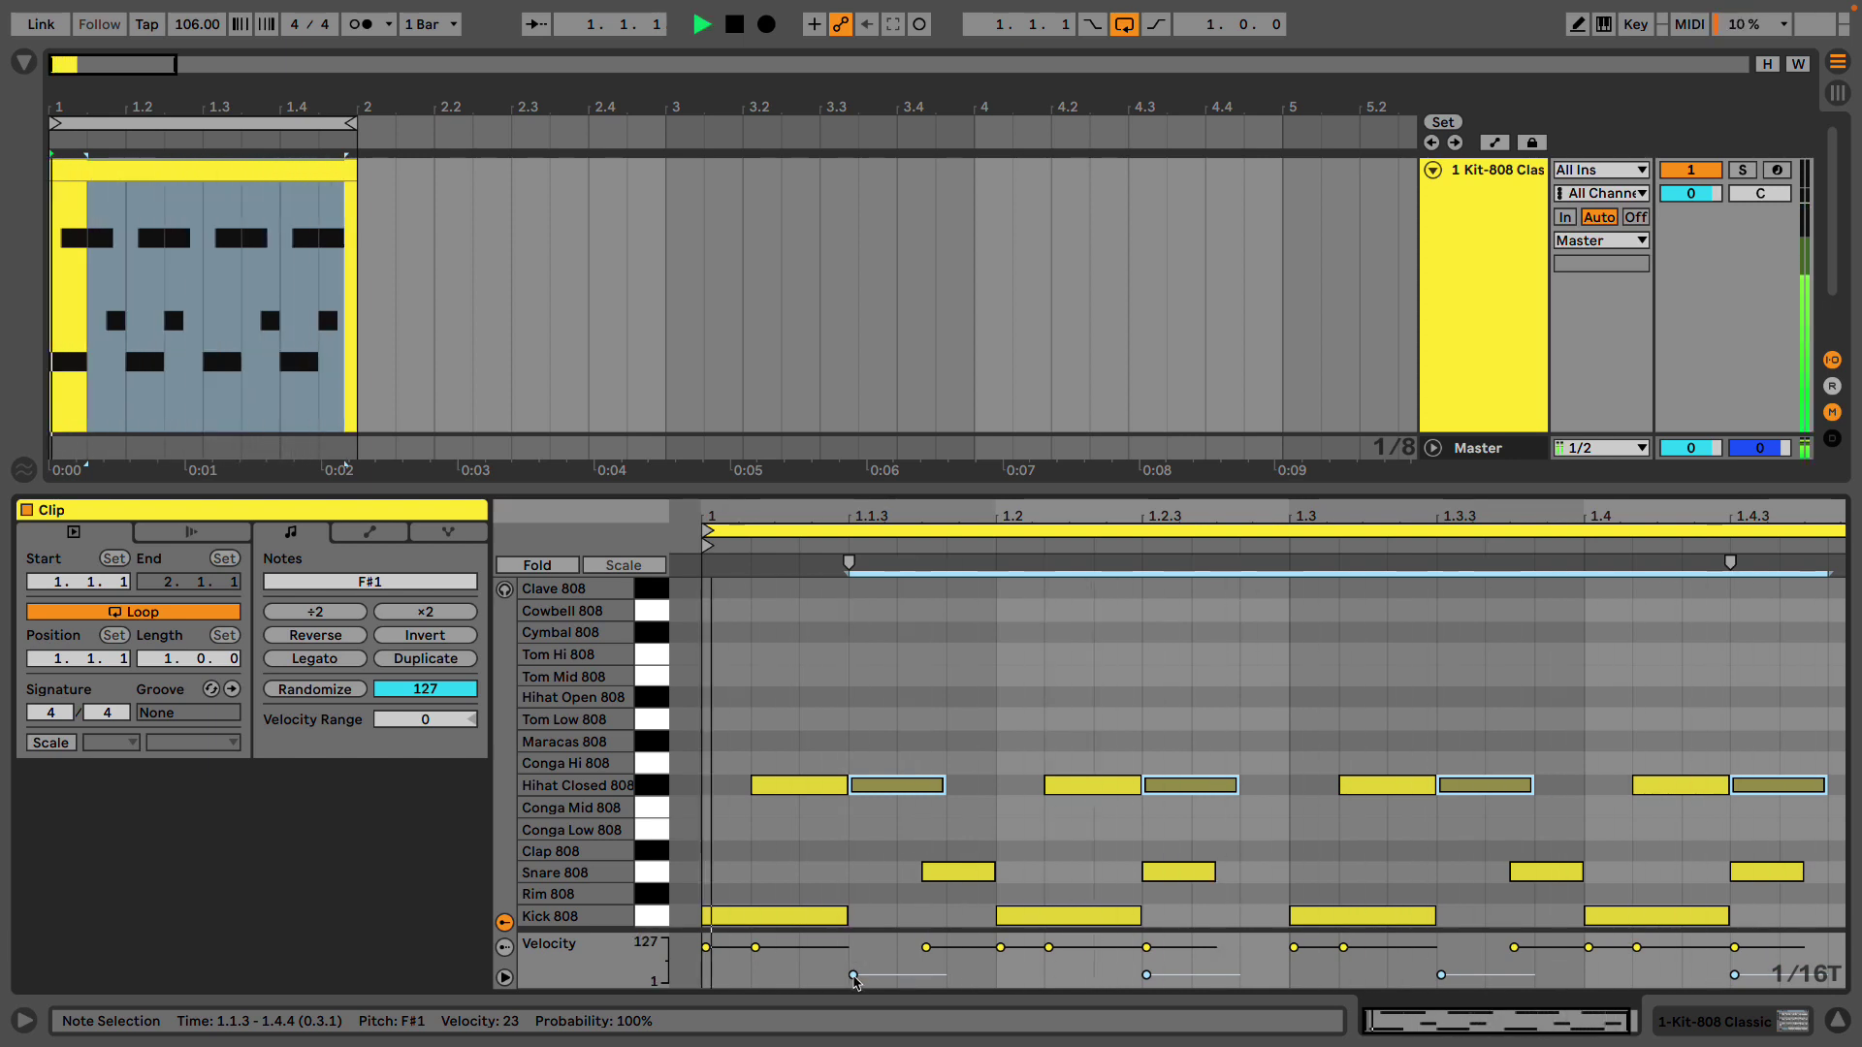
# Delete the louder Hihat Closed 808 notes in beats 2 and 4 during playback
pyautogui.click(1073, 832)
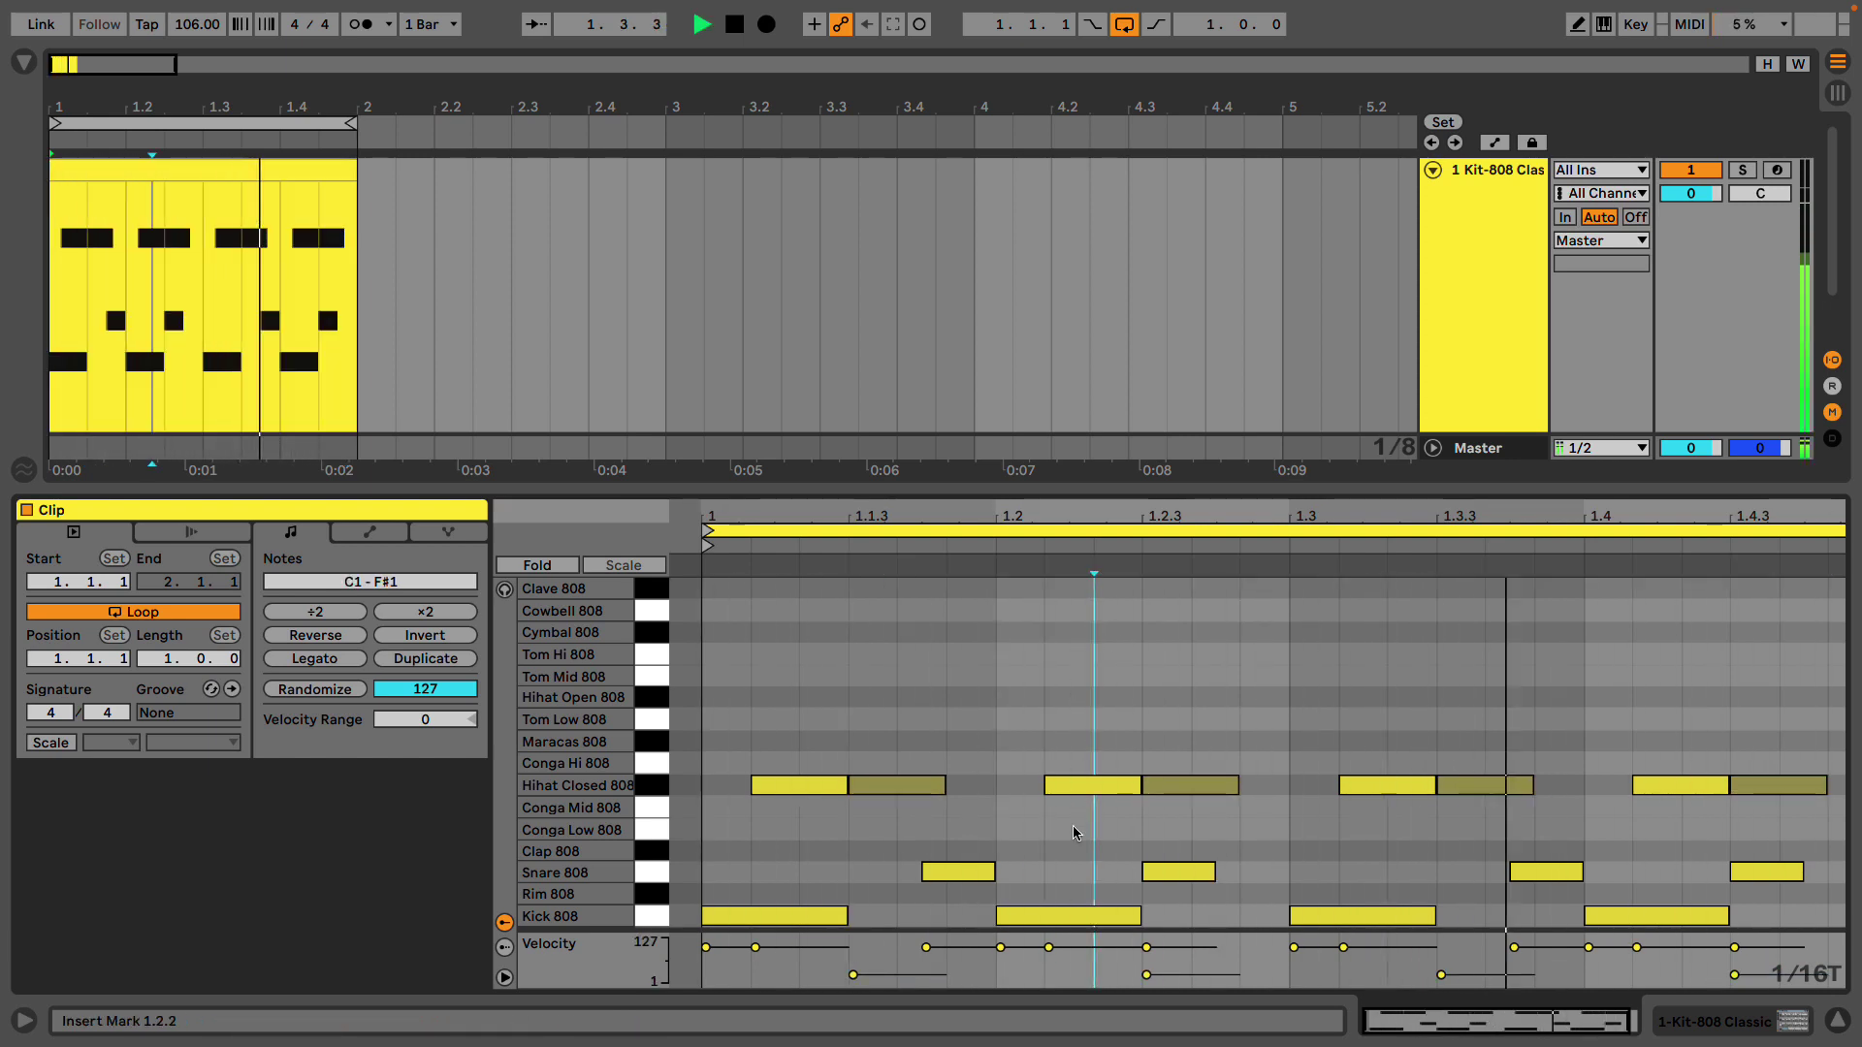
pyautogui.click(1092, 778)
pyautogui.press('Delete')
pyautogui.click(1684, 785)
pyautogui.press('Delete')
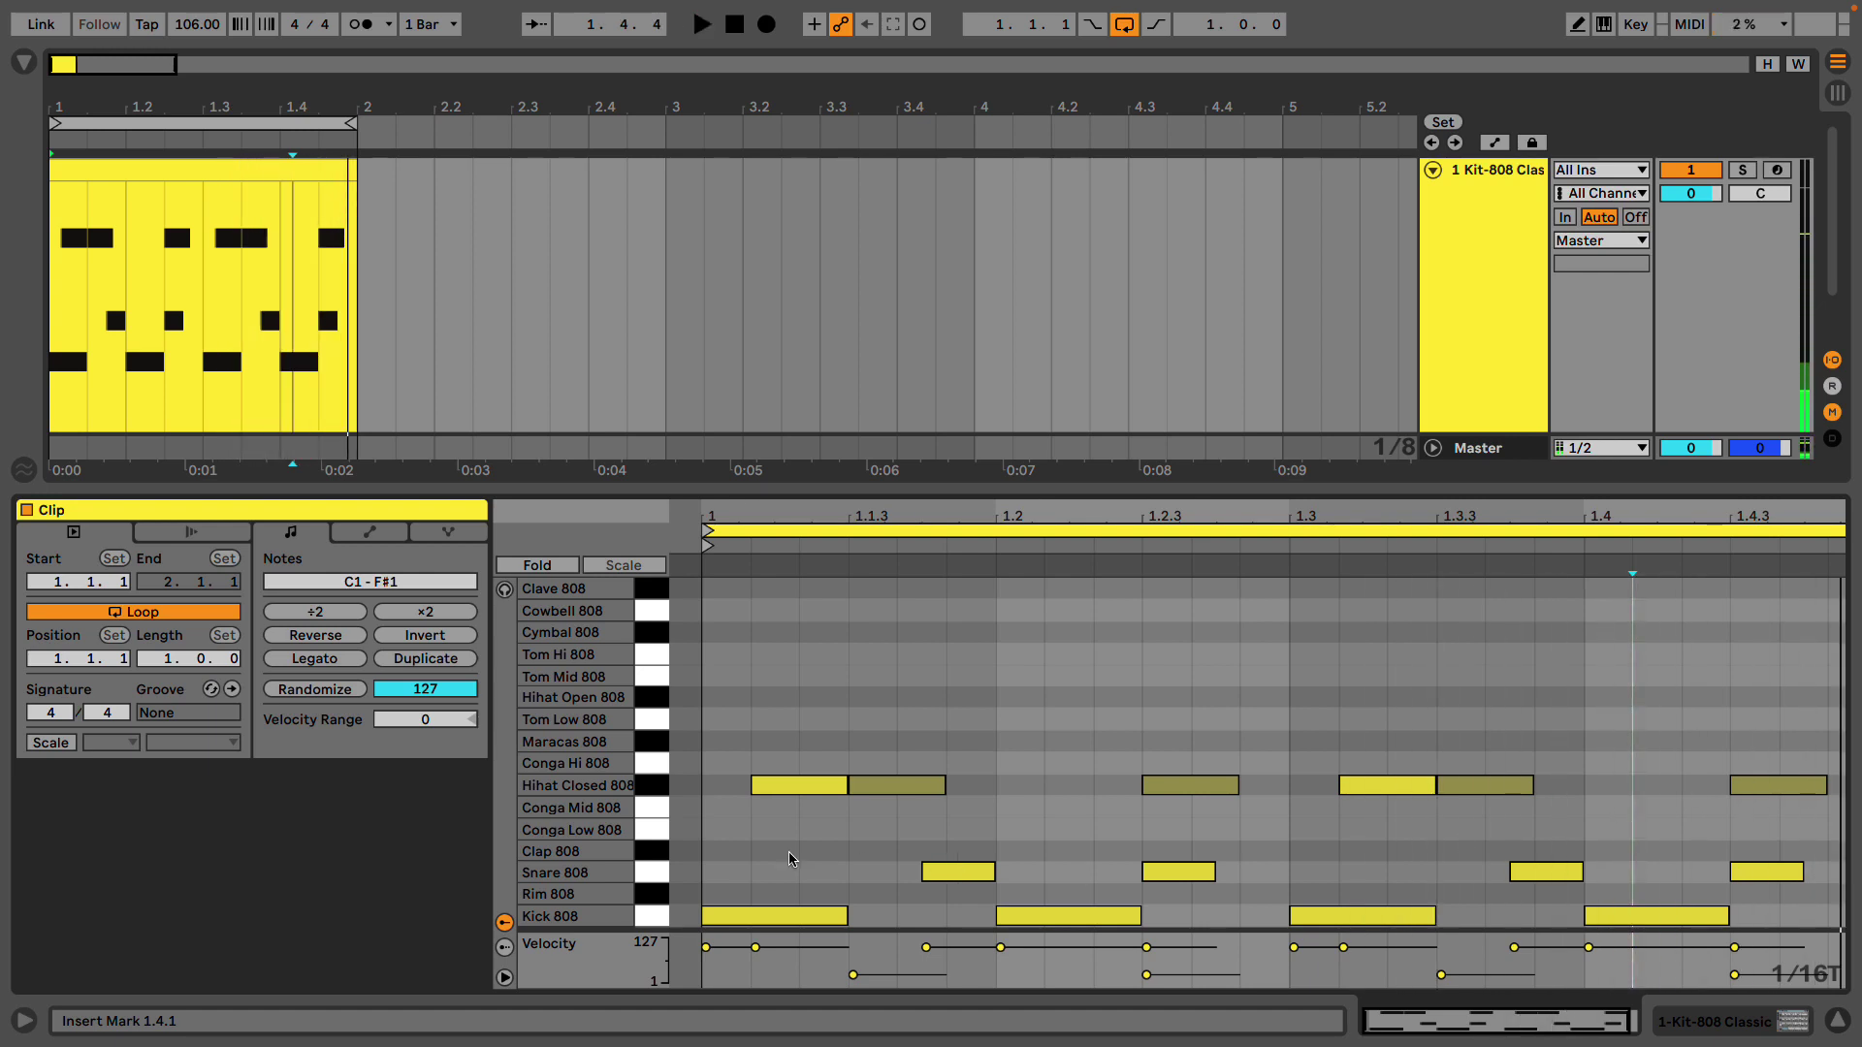
# Review the closed hi-hat row, then on a 1/16 grid examine the Kick 808 and Snare 808 notes of beats 1 and 2
pyautogui.click(651, 787)
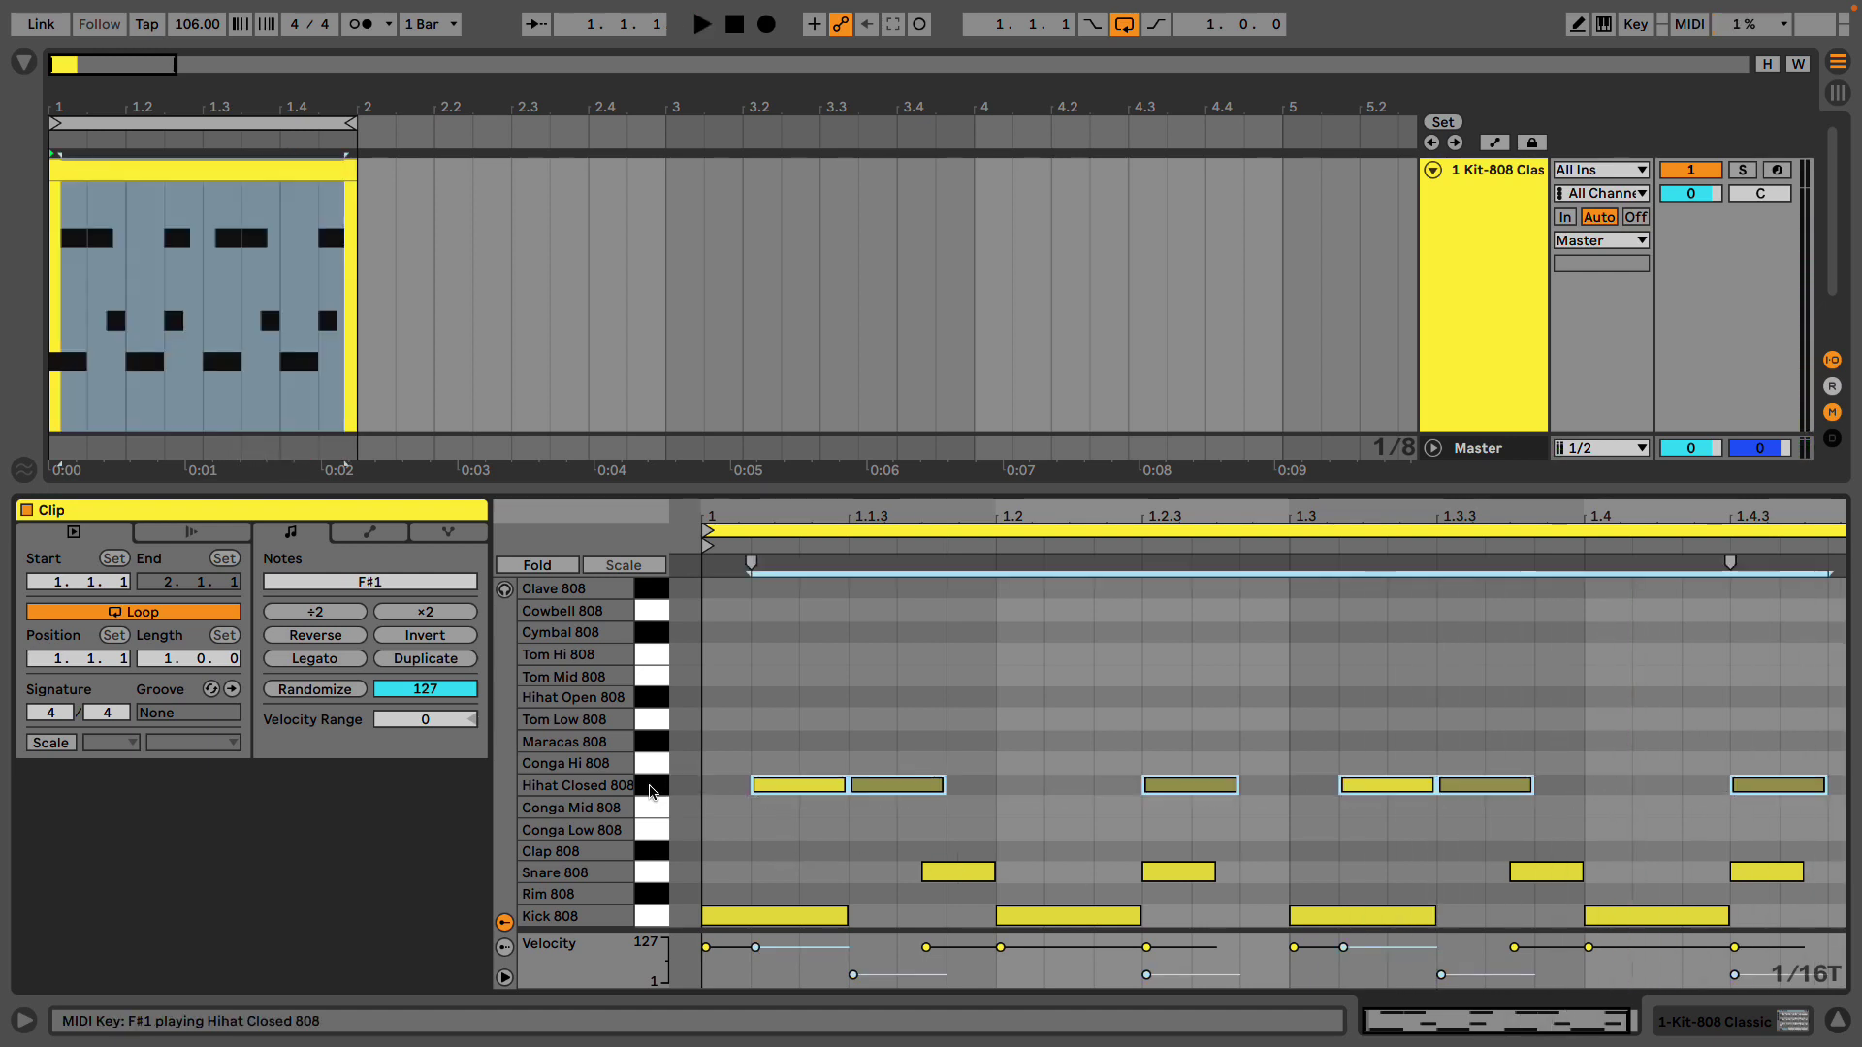
pyautogui.click(756, 902)
pyautogui.click(750, 919)
pyautogui.click(796, 888)
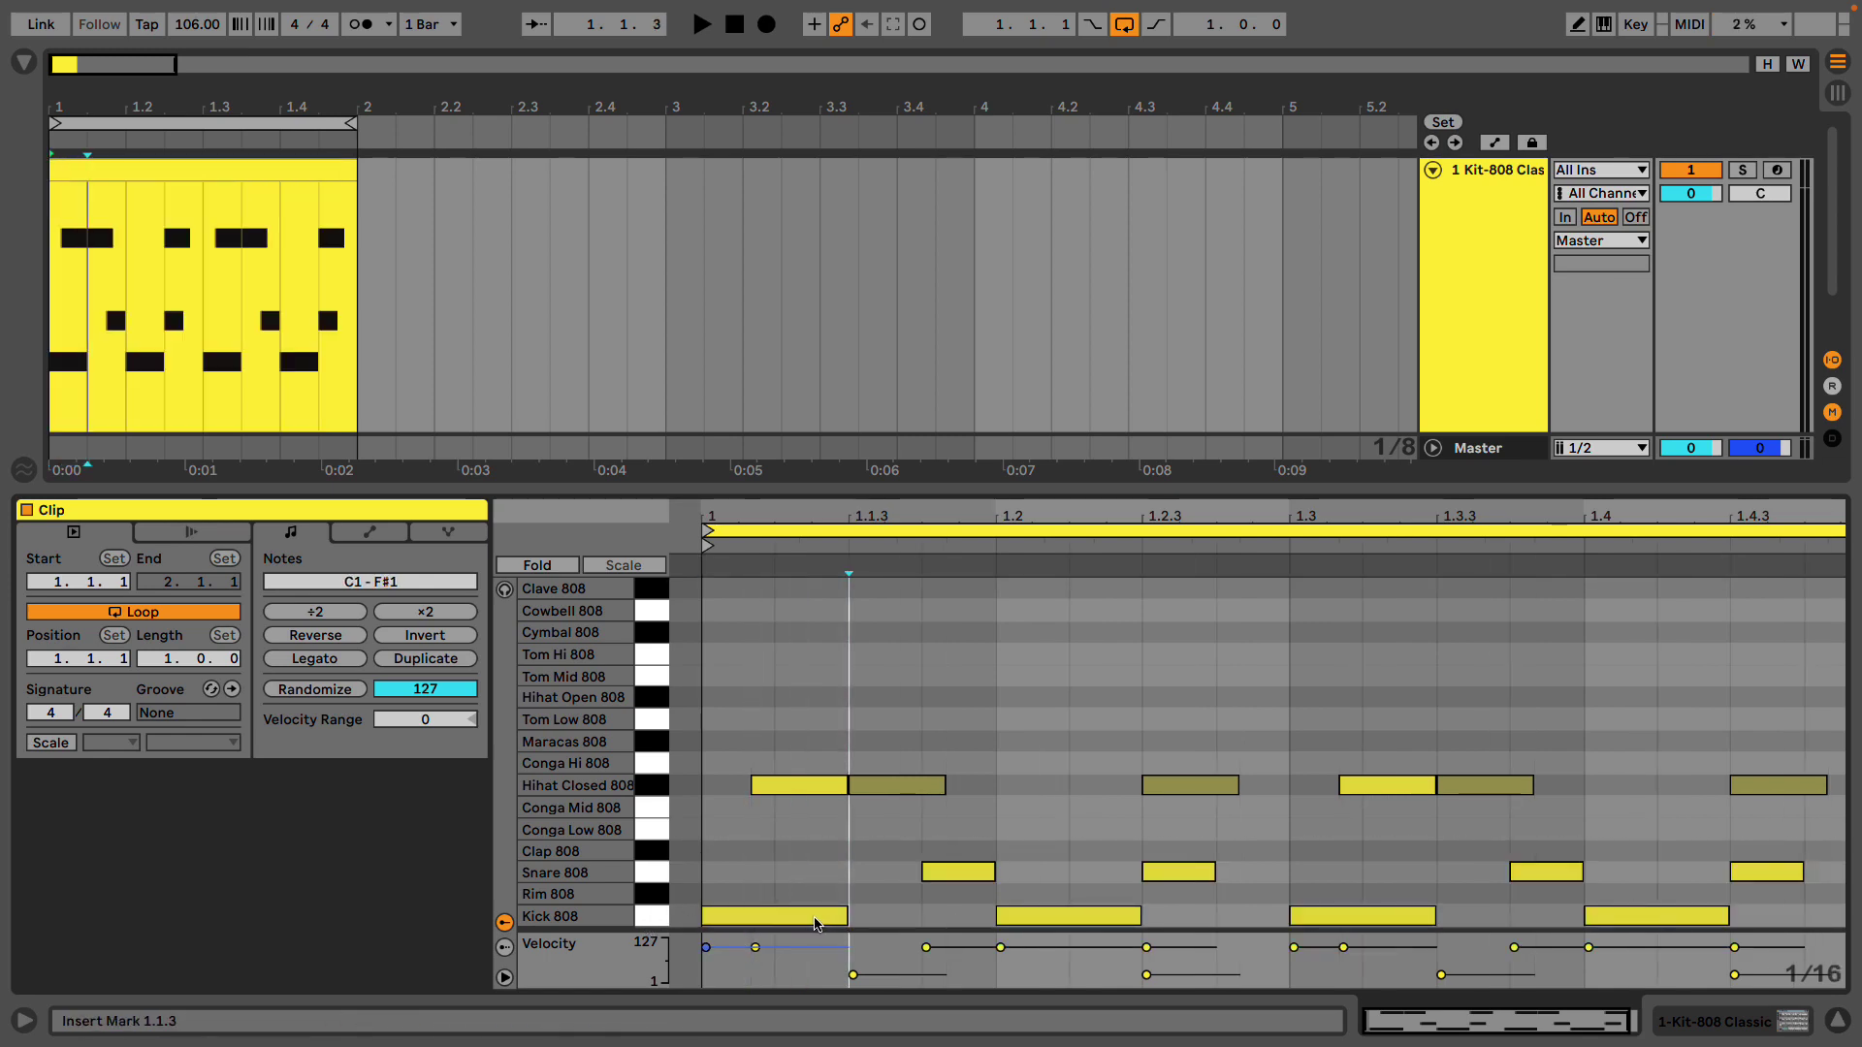
pyautogui.click(817, 924)
pyautogui.click(980, 891)
pyautogui.click(1043, 918)
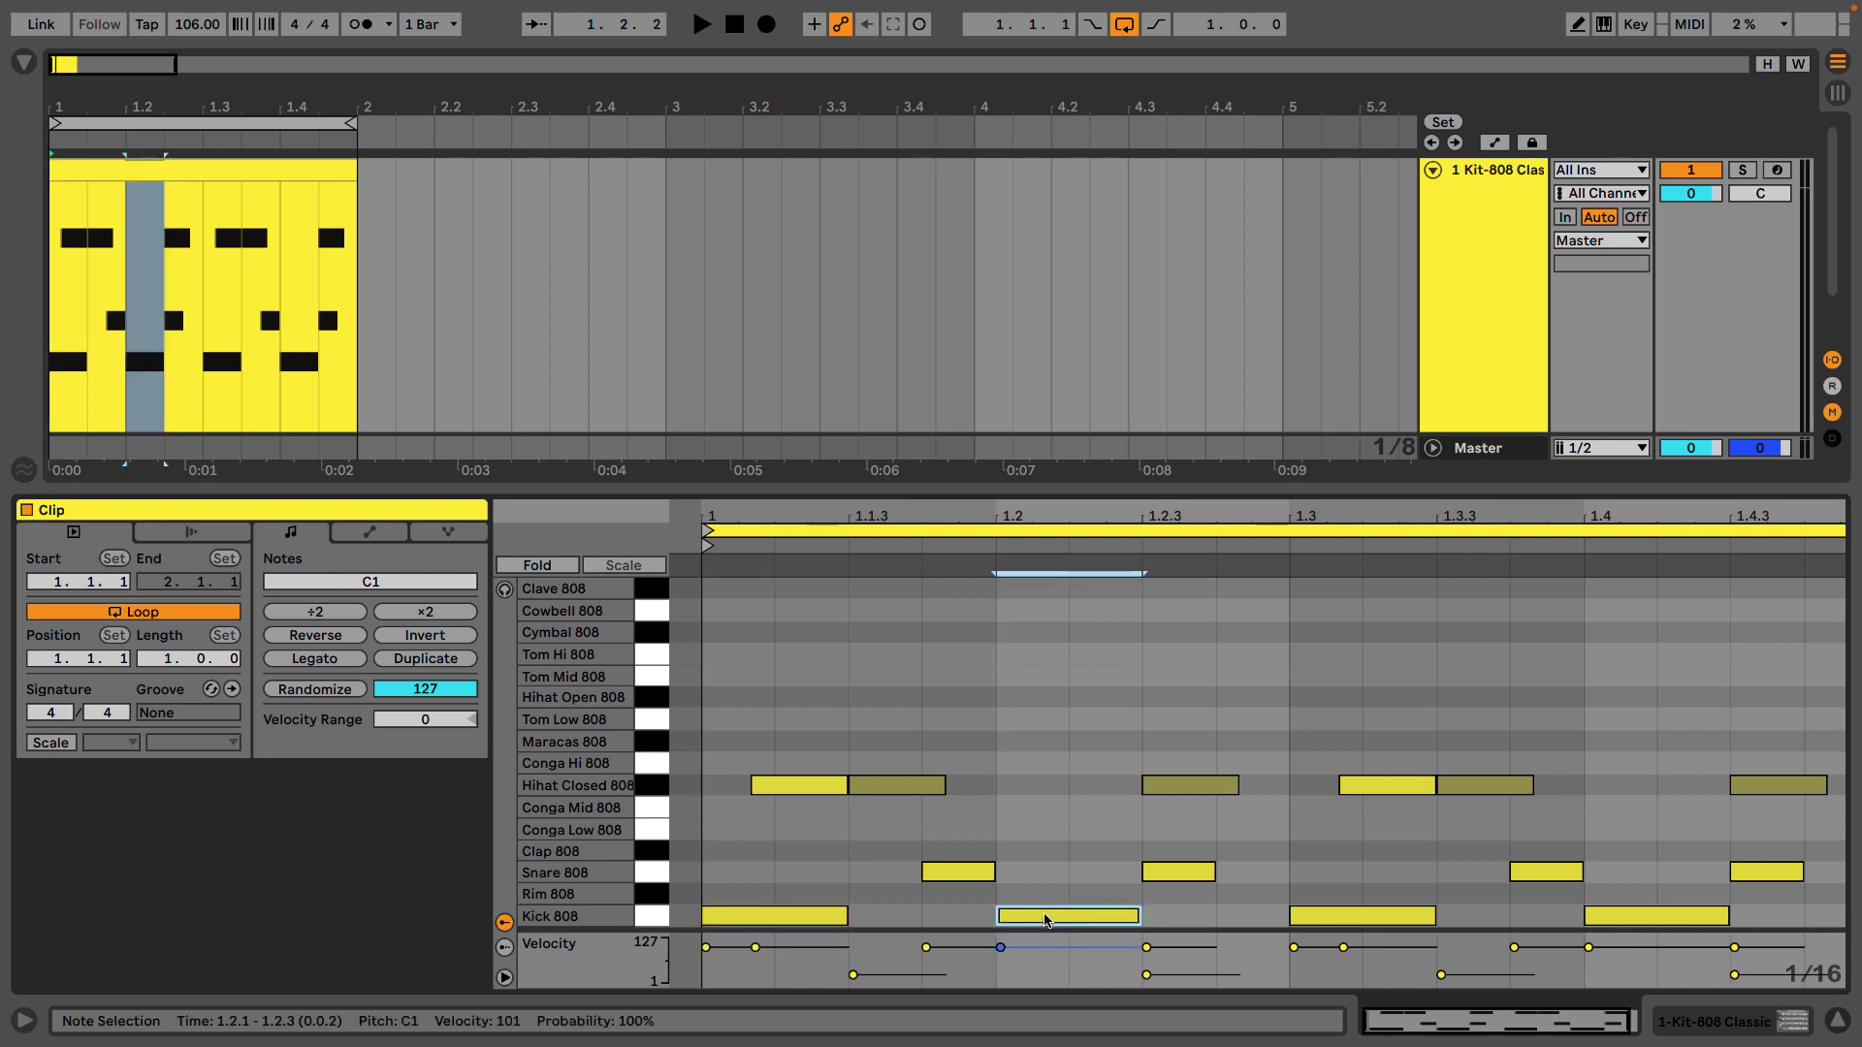
pyautogui.moveTo(760, 851); pyautogui.dragTo(1178, 872)
pyautogui.click(1100, 849)
pyautogui.click(1184, 878)
pyautogui.moveTo(978, 826); pyautogui.dragTo(700, 972)
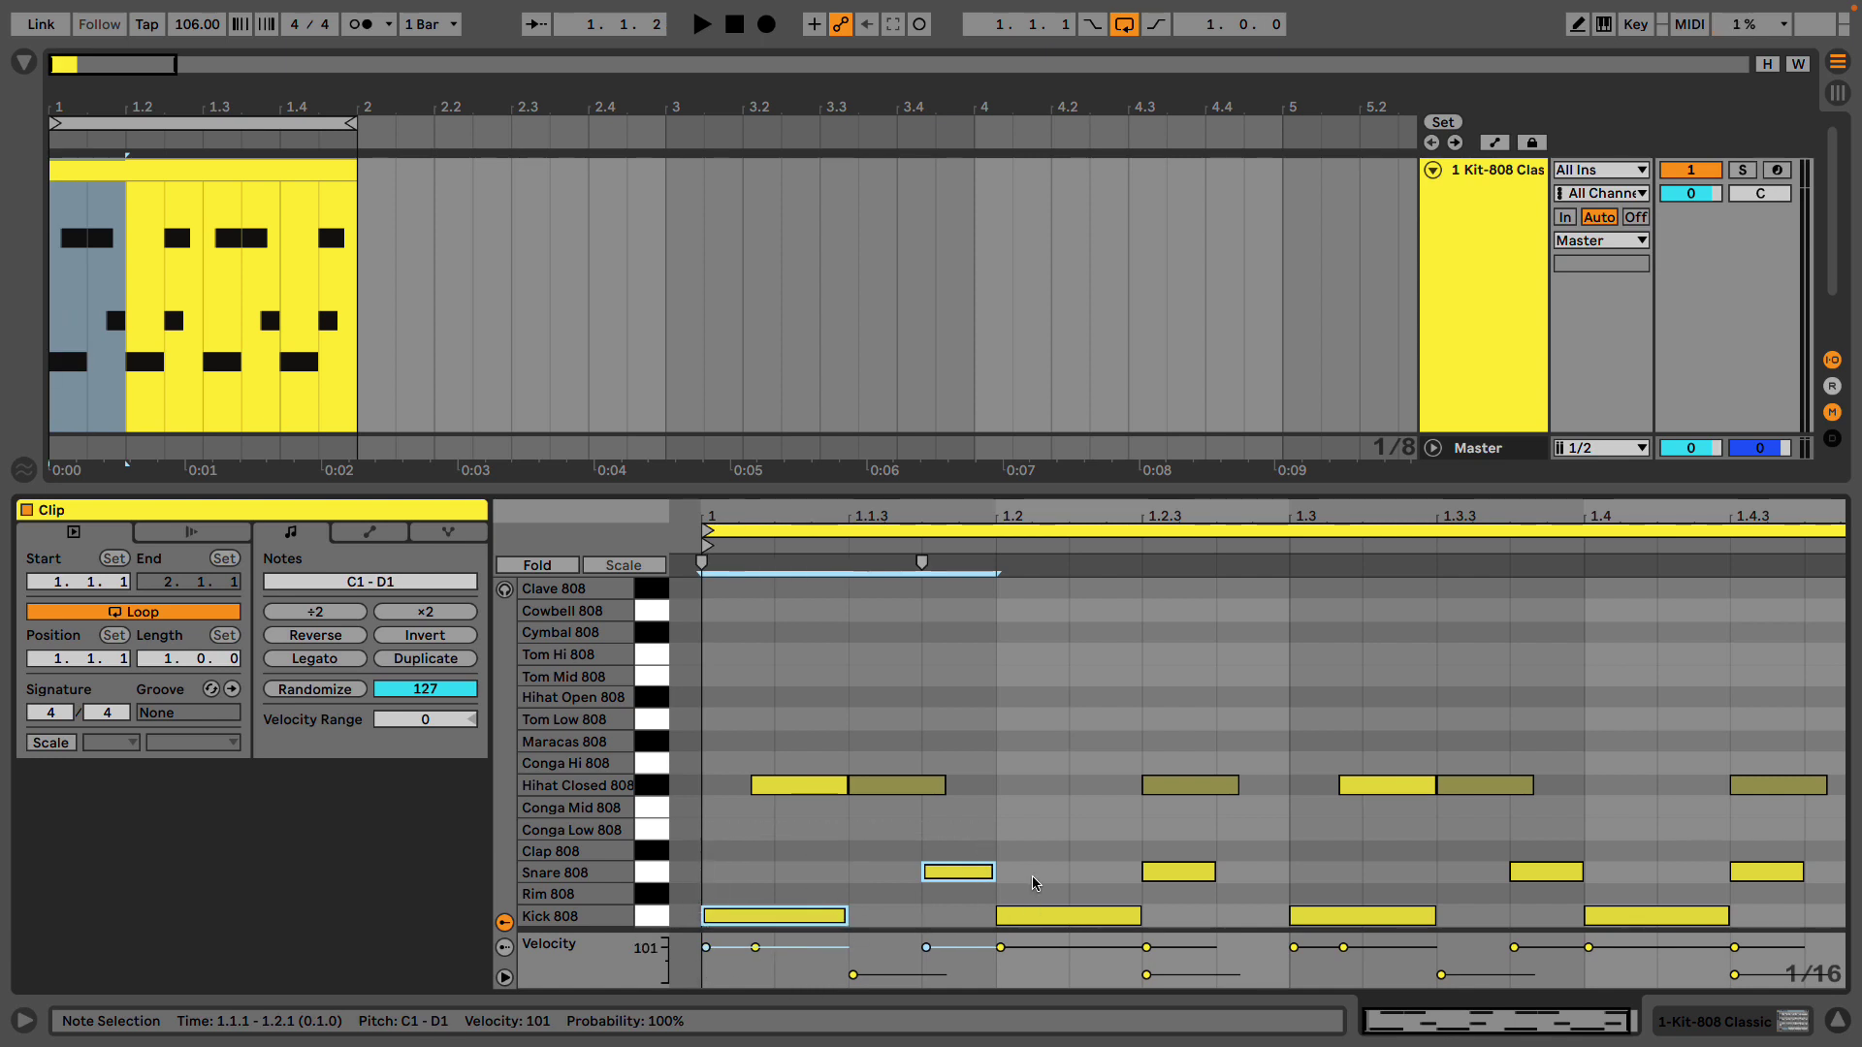
pyautogui.moveTo(1049, 863); pyautogui.dragTo(1227, 957)
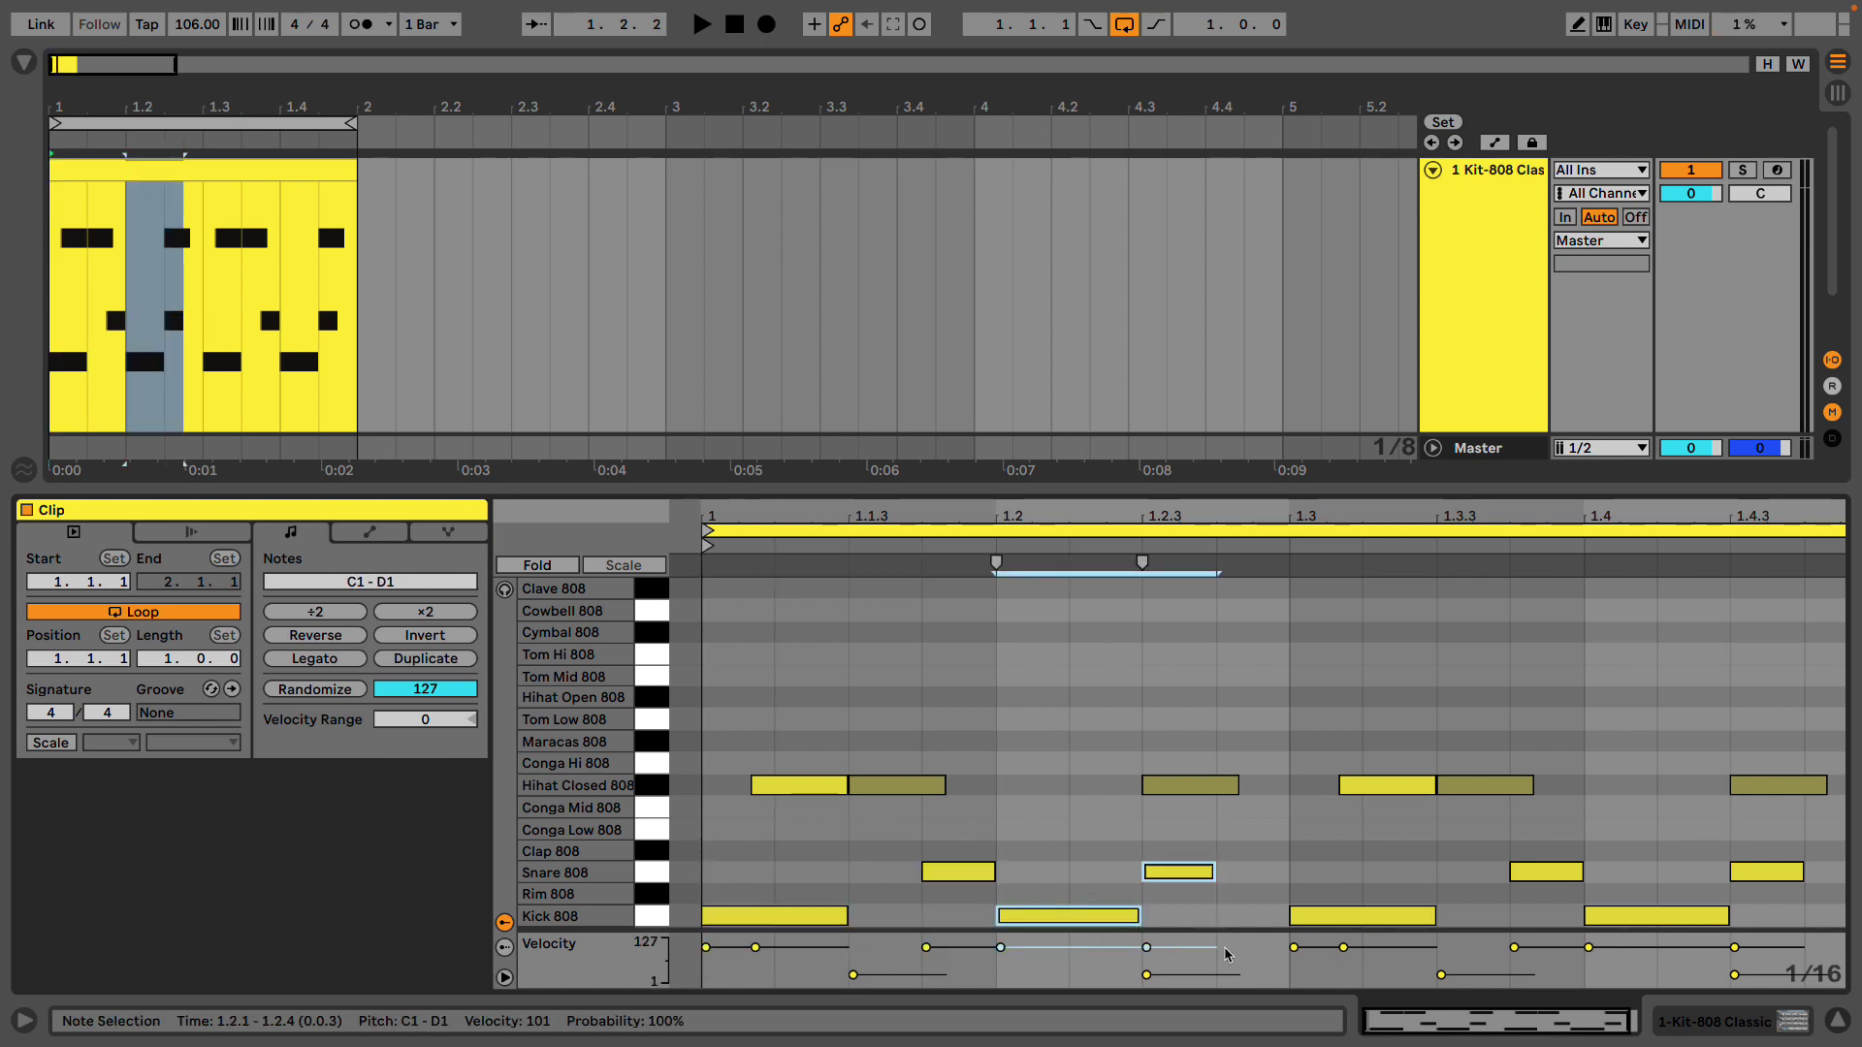
# Delete the existing drum clip and insert a new empty one-bar MIDI clip in bar 1
pyautogui.moveTo(805, 853); pyautogui.dragTo(1220, 933)
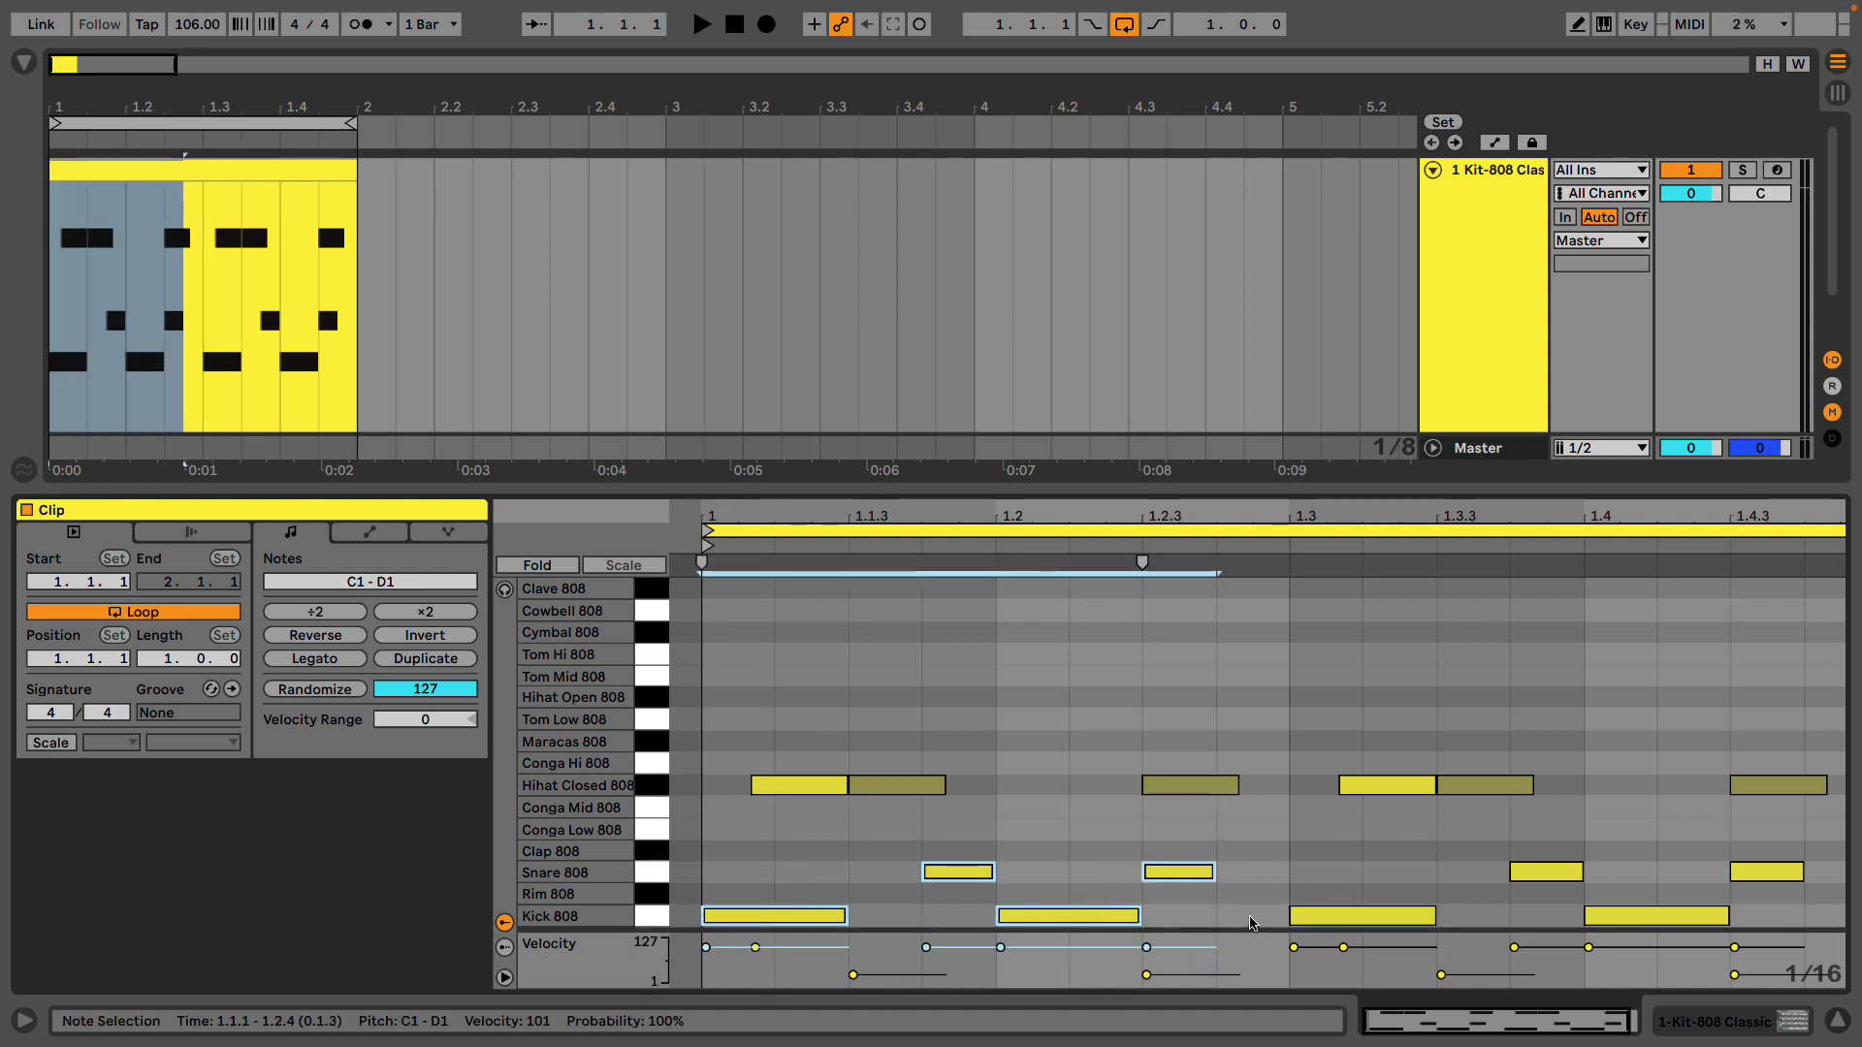
pyautogui.click(1219, 921)
pyautogui.click(106, 170)
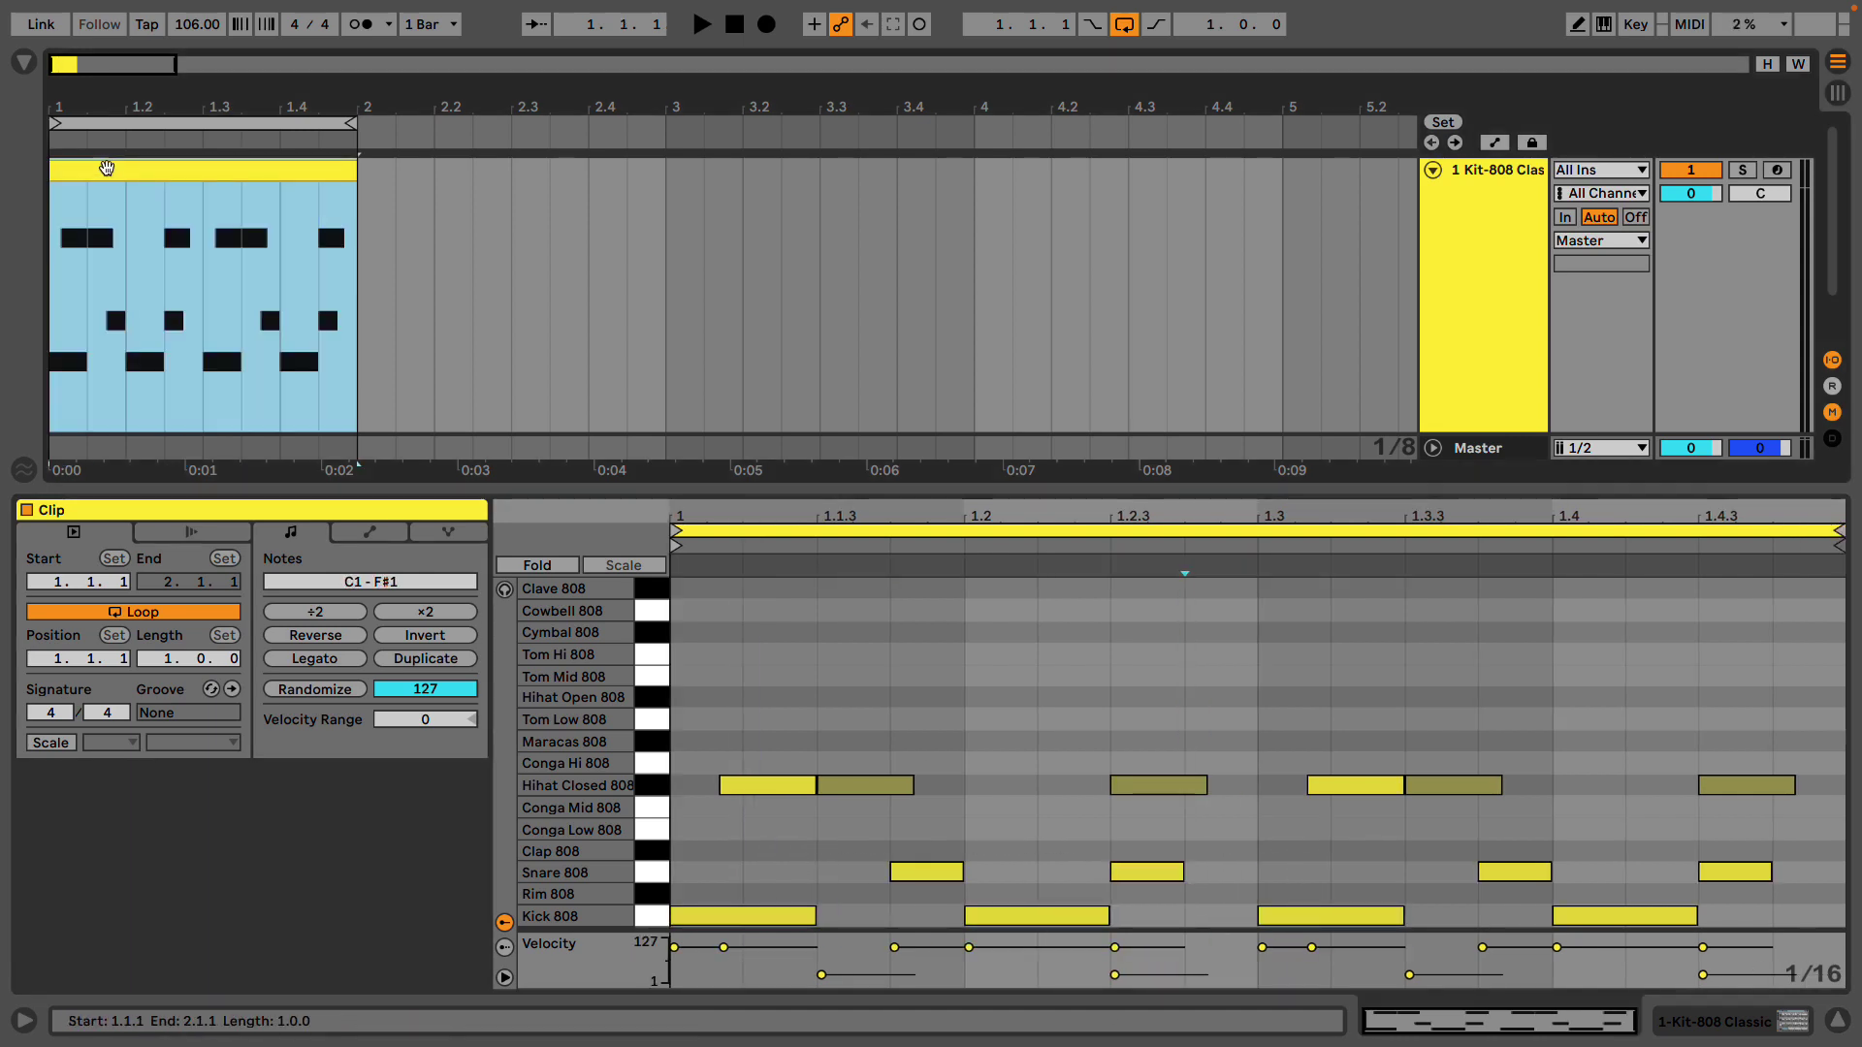
pyautogui.press('Delete')
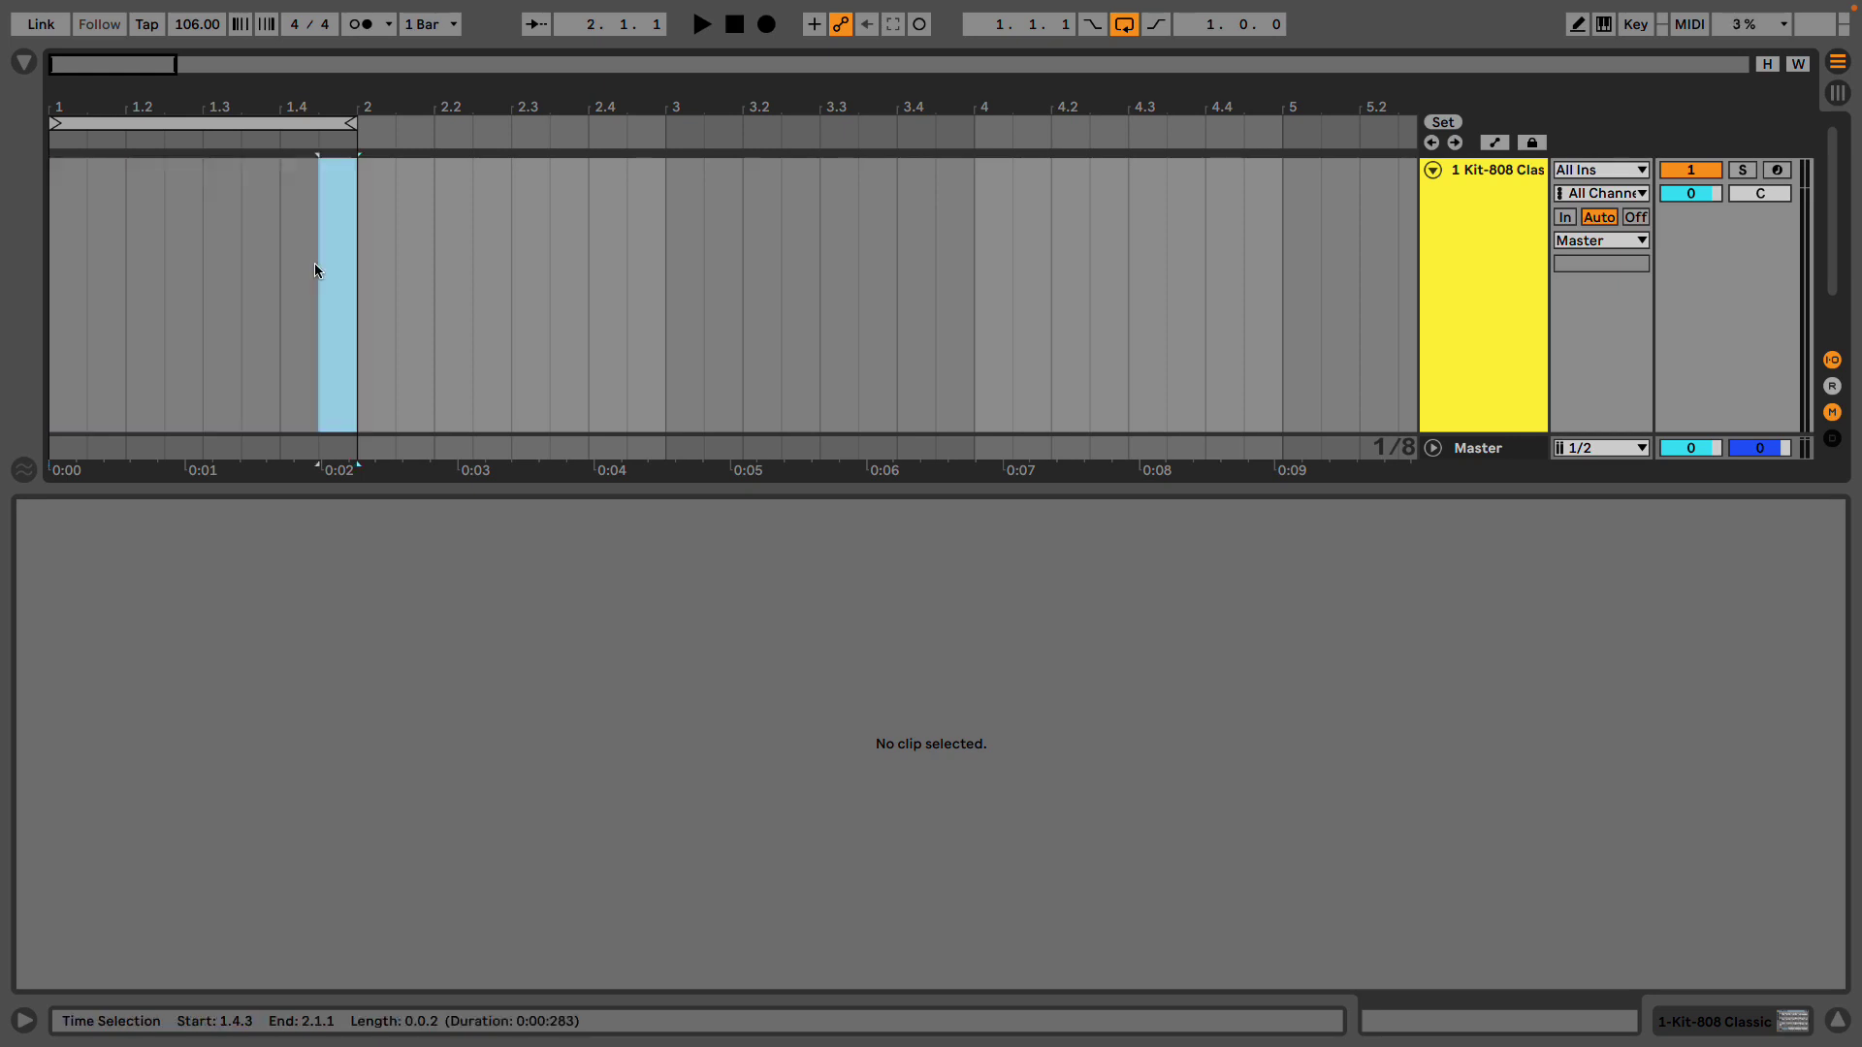
pyautogui.hotkey('ctrl', 'shift', 'm')
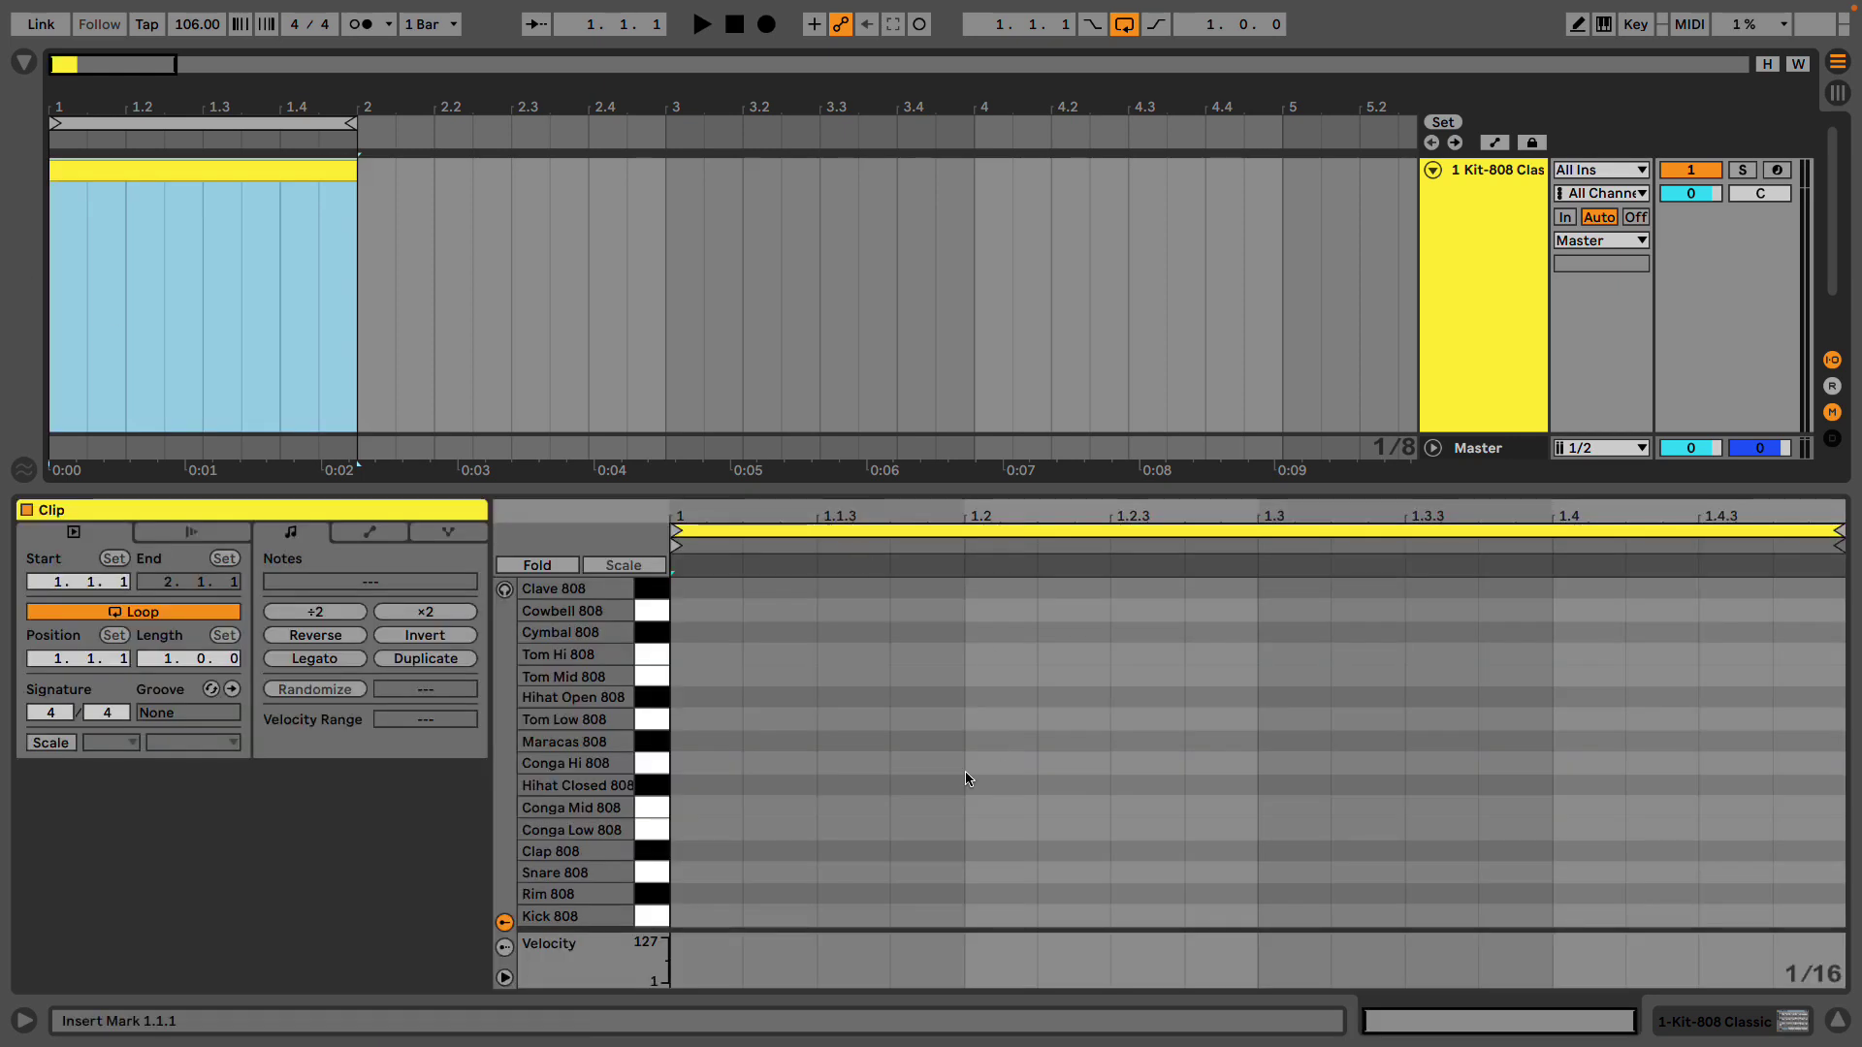
pyautogui.click(940, 787)
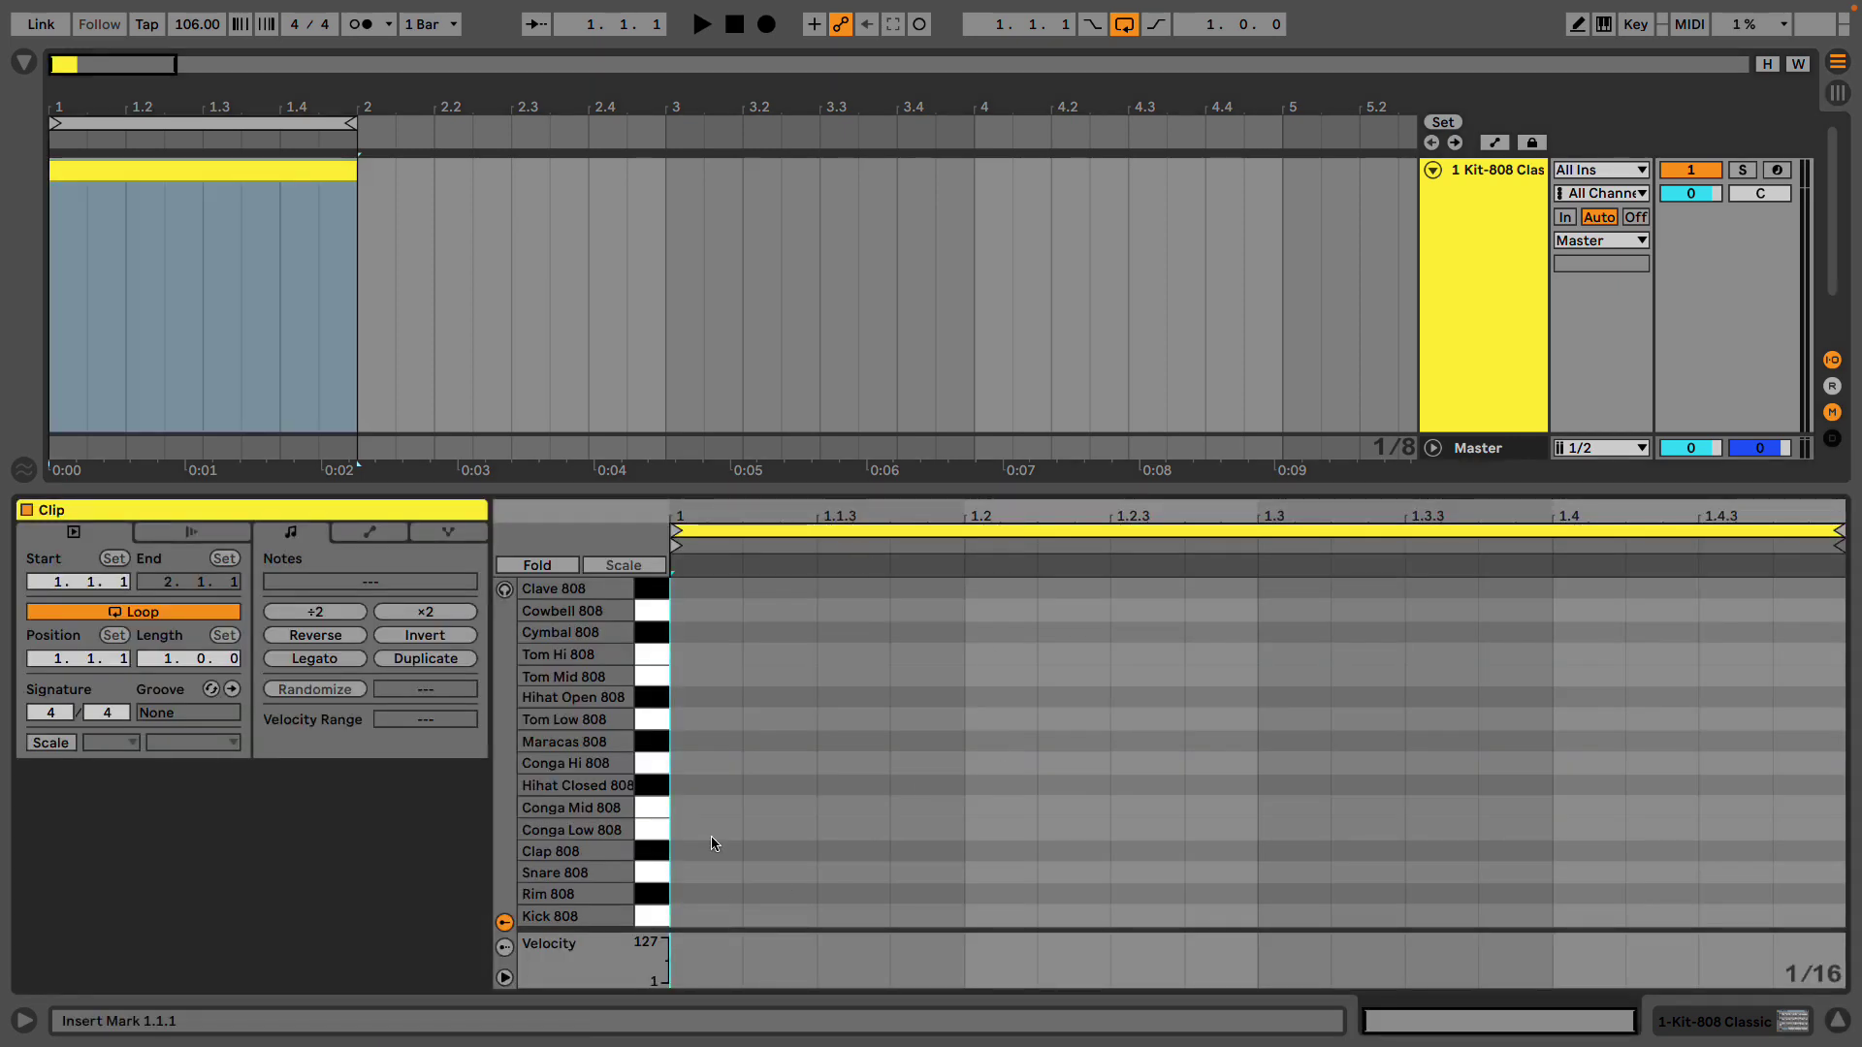
# Add Hihat Closed 808 notes at 1.1.2, 1.1.3 and 1.2.1, and lower the first note's velocity to 39
pyautogui.doubleClick(788, 788)
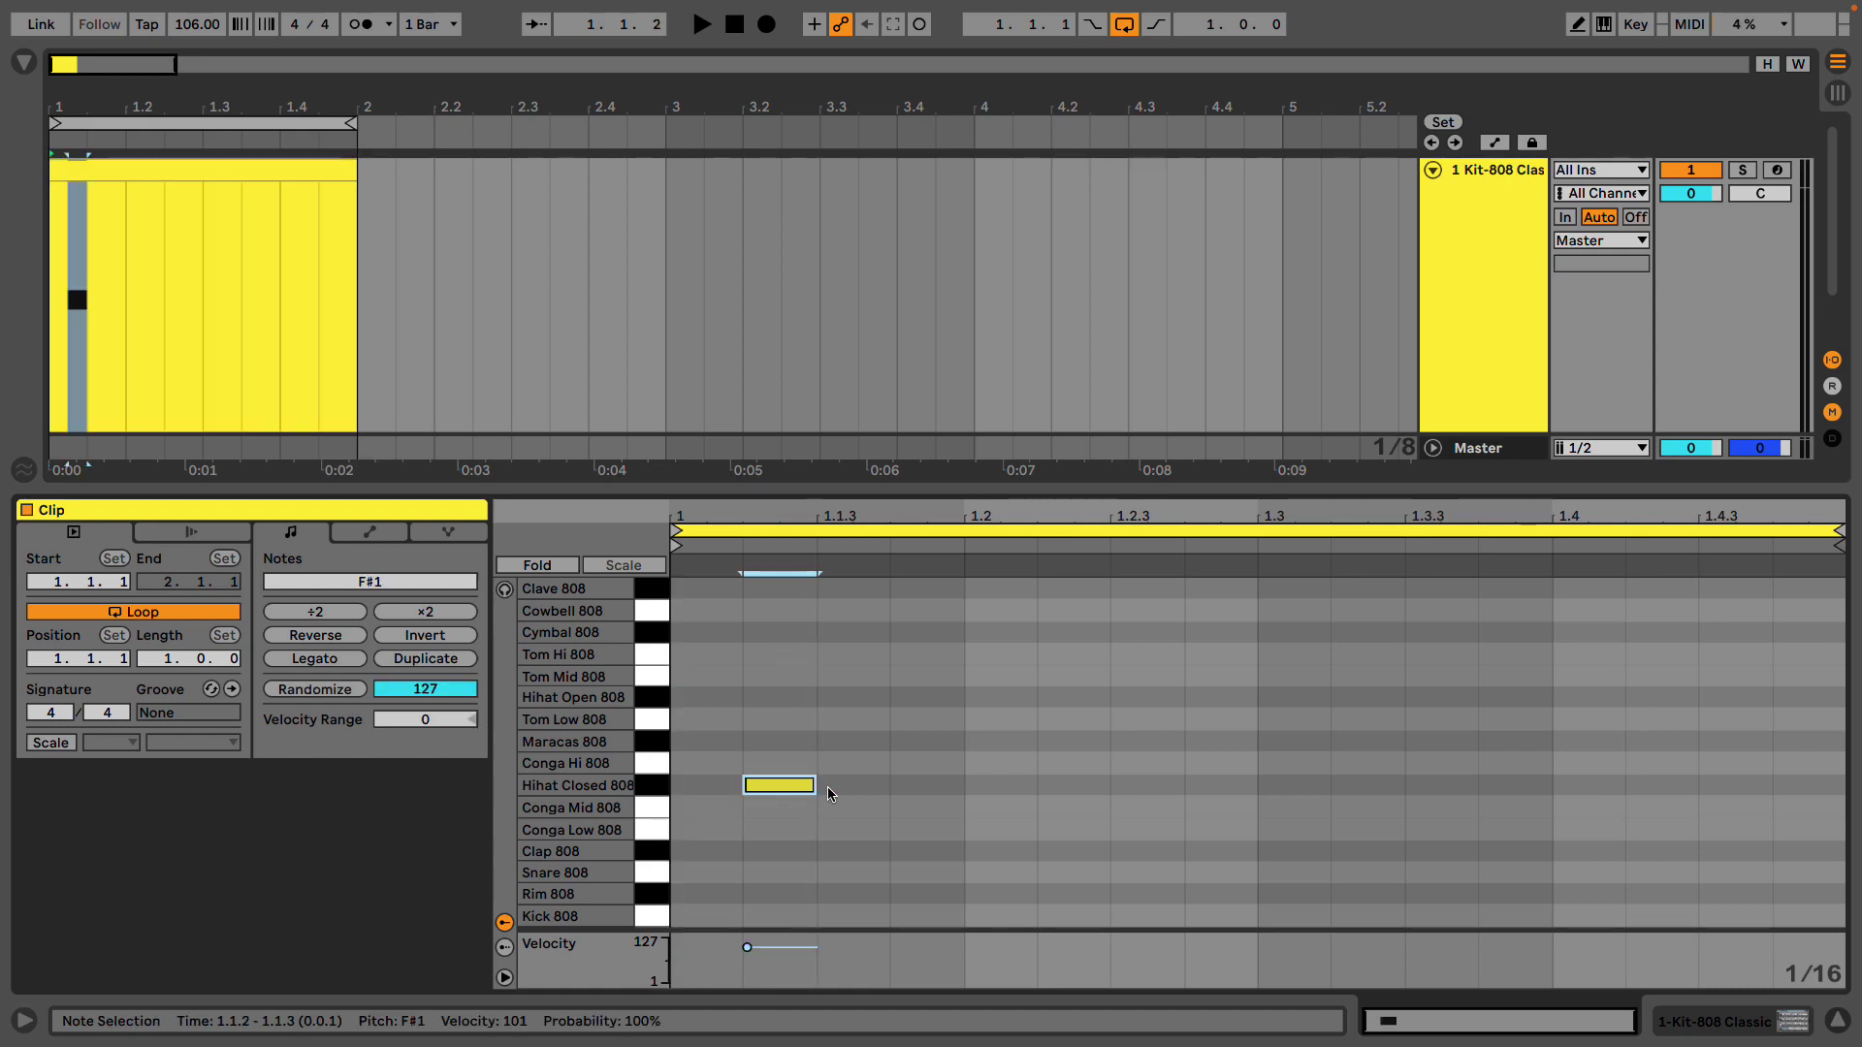
pyautogui.doubleClick(834, 787)
pyautogui.press('space')
pyautogui.moveTo(746, 948); pyautogui.dragTo(750, 974)
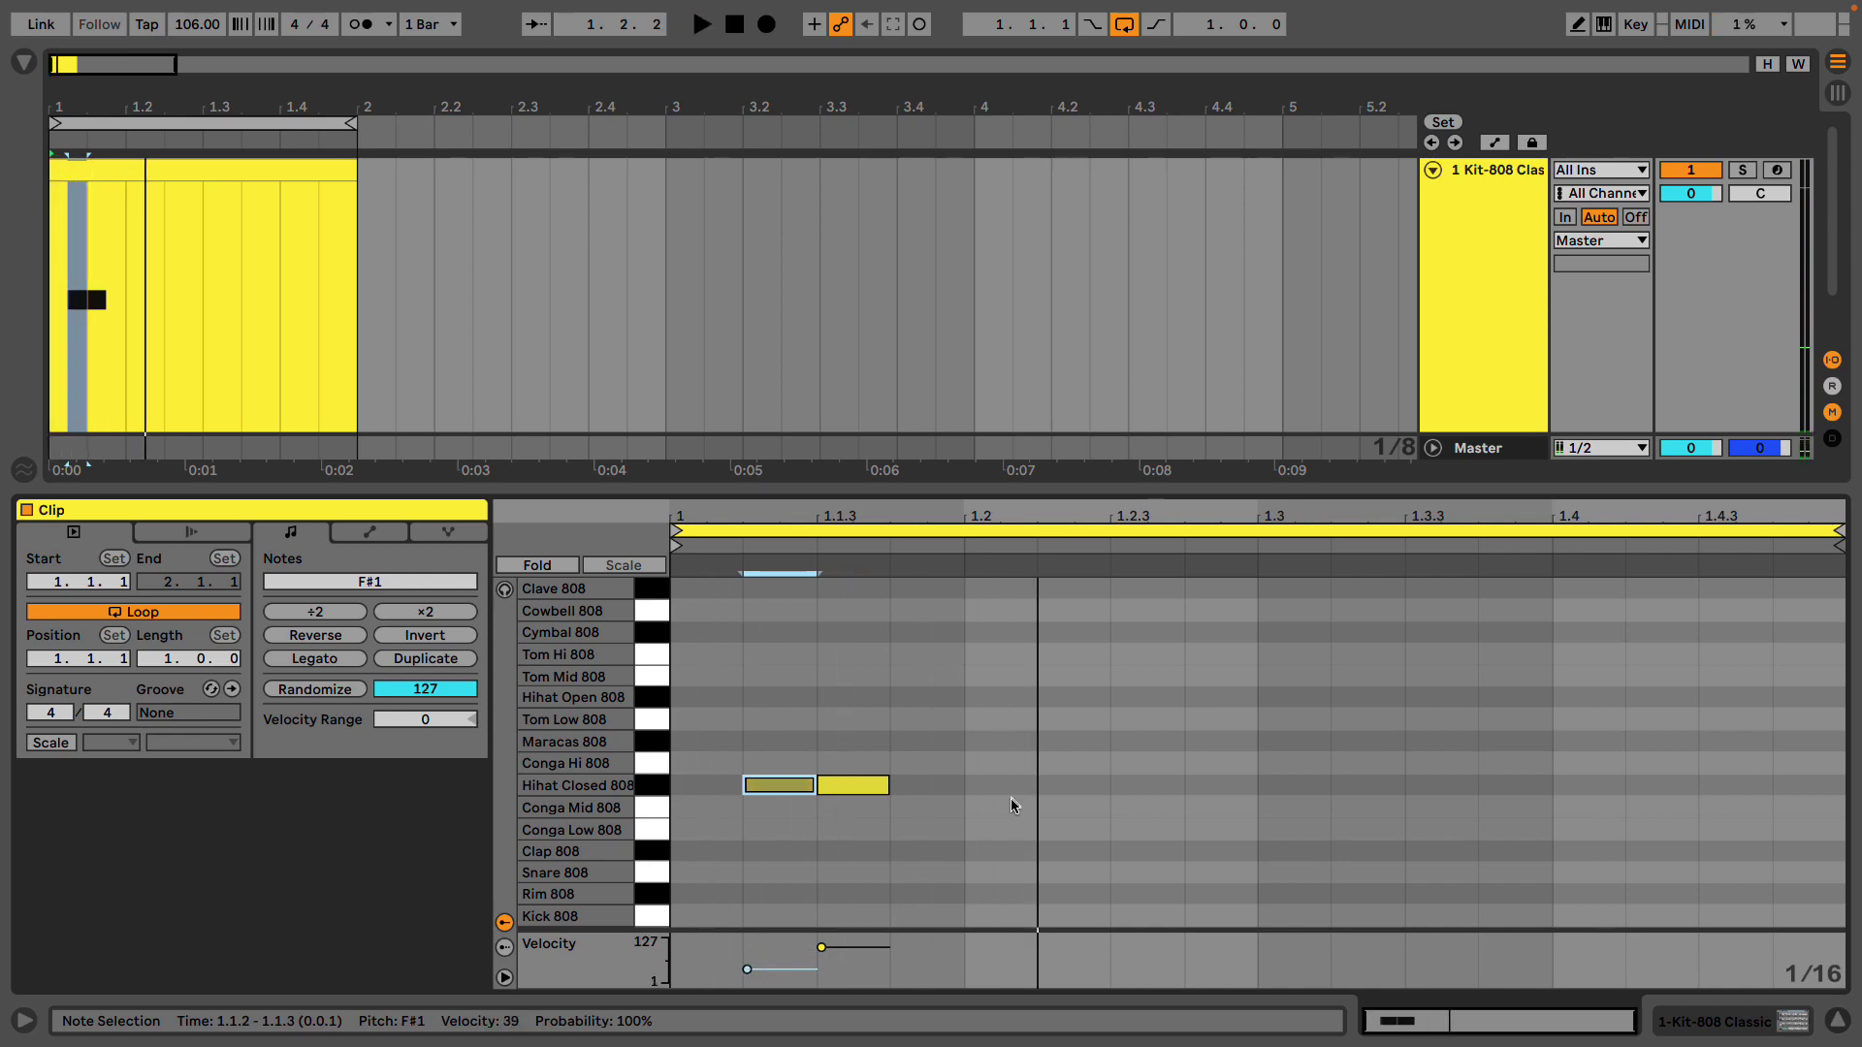
pyautogui.doubleClick(1136, 789)
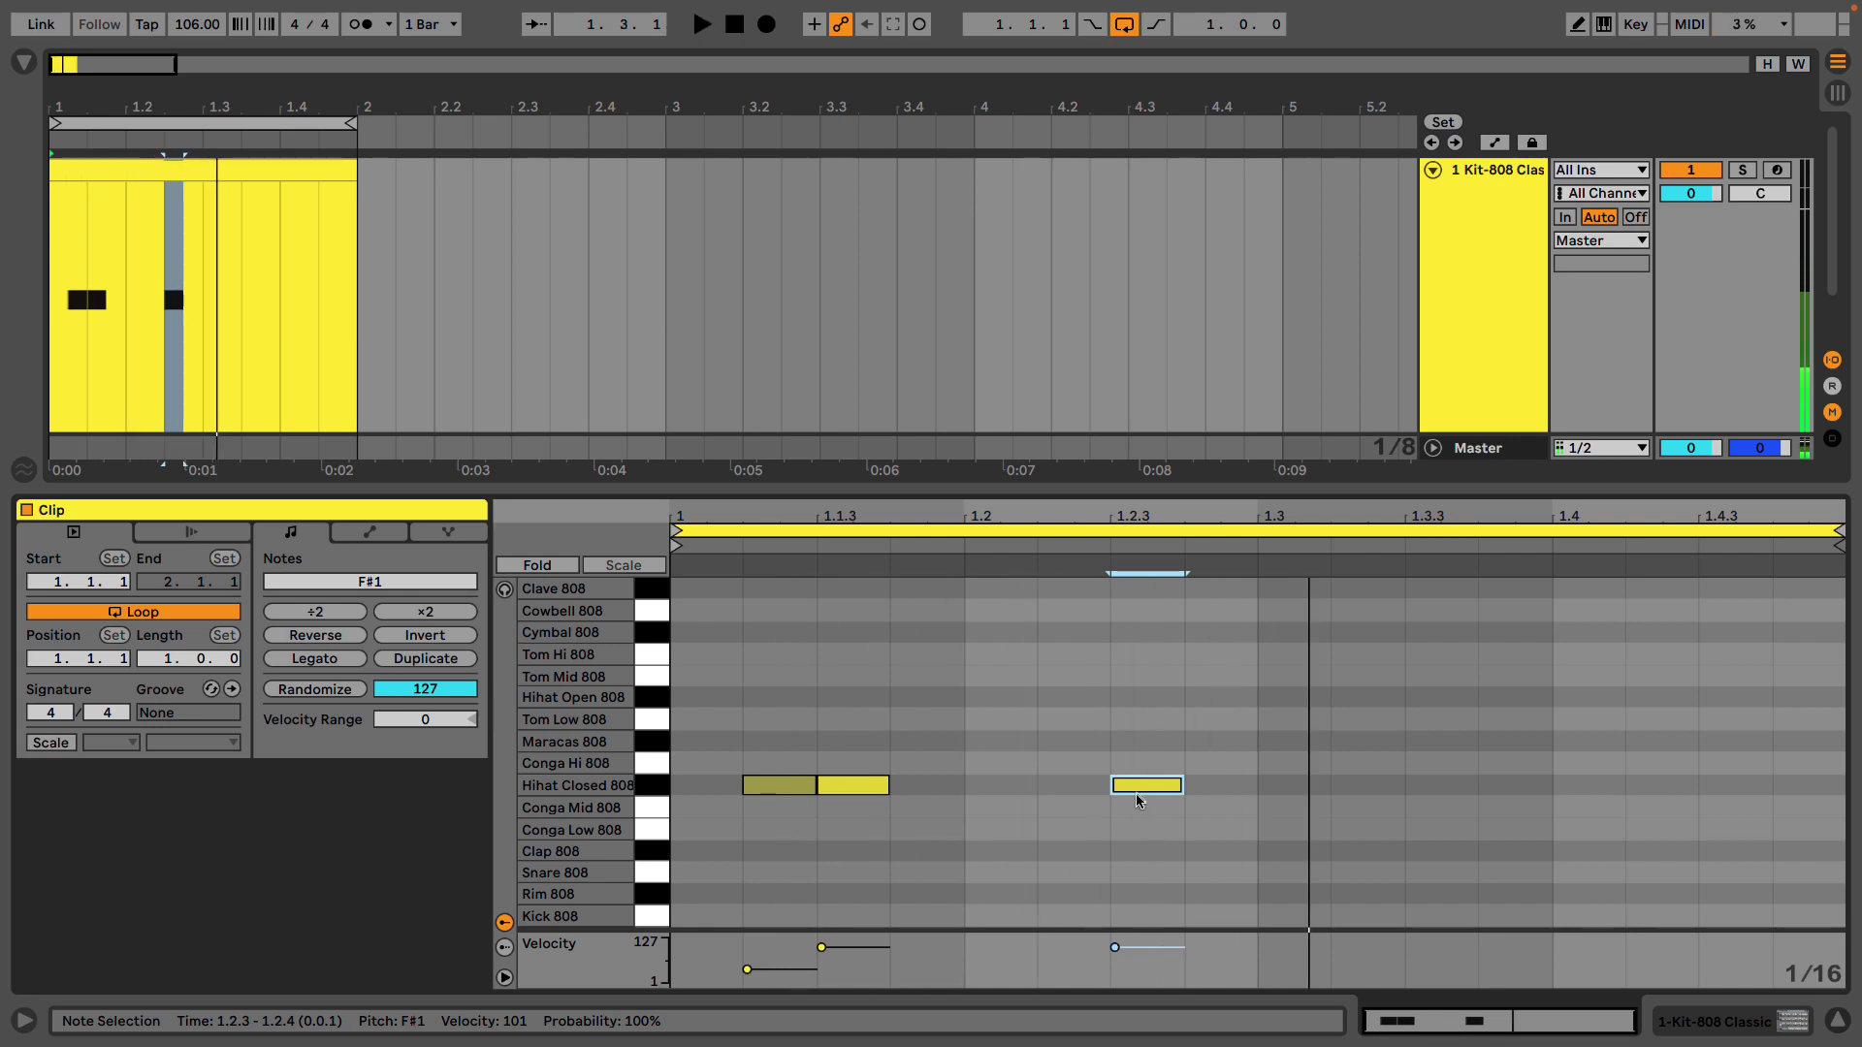
pyautogui.moveTo(1139, 793); pyautogui.dragTo(1001, 793)
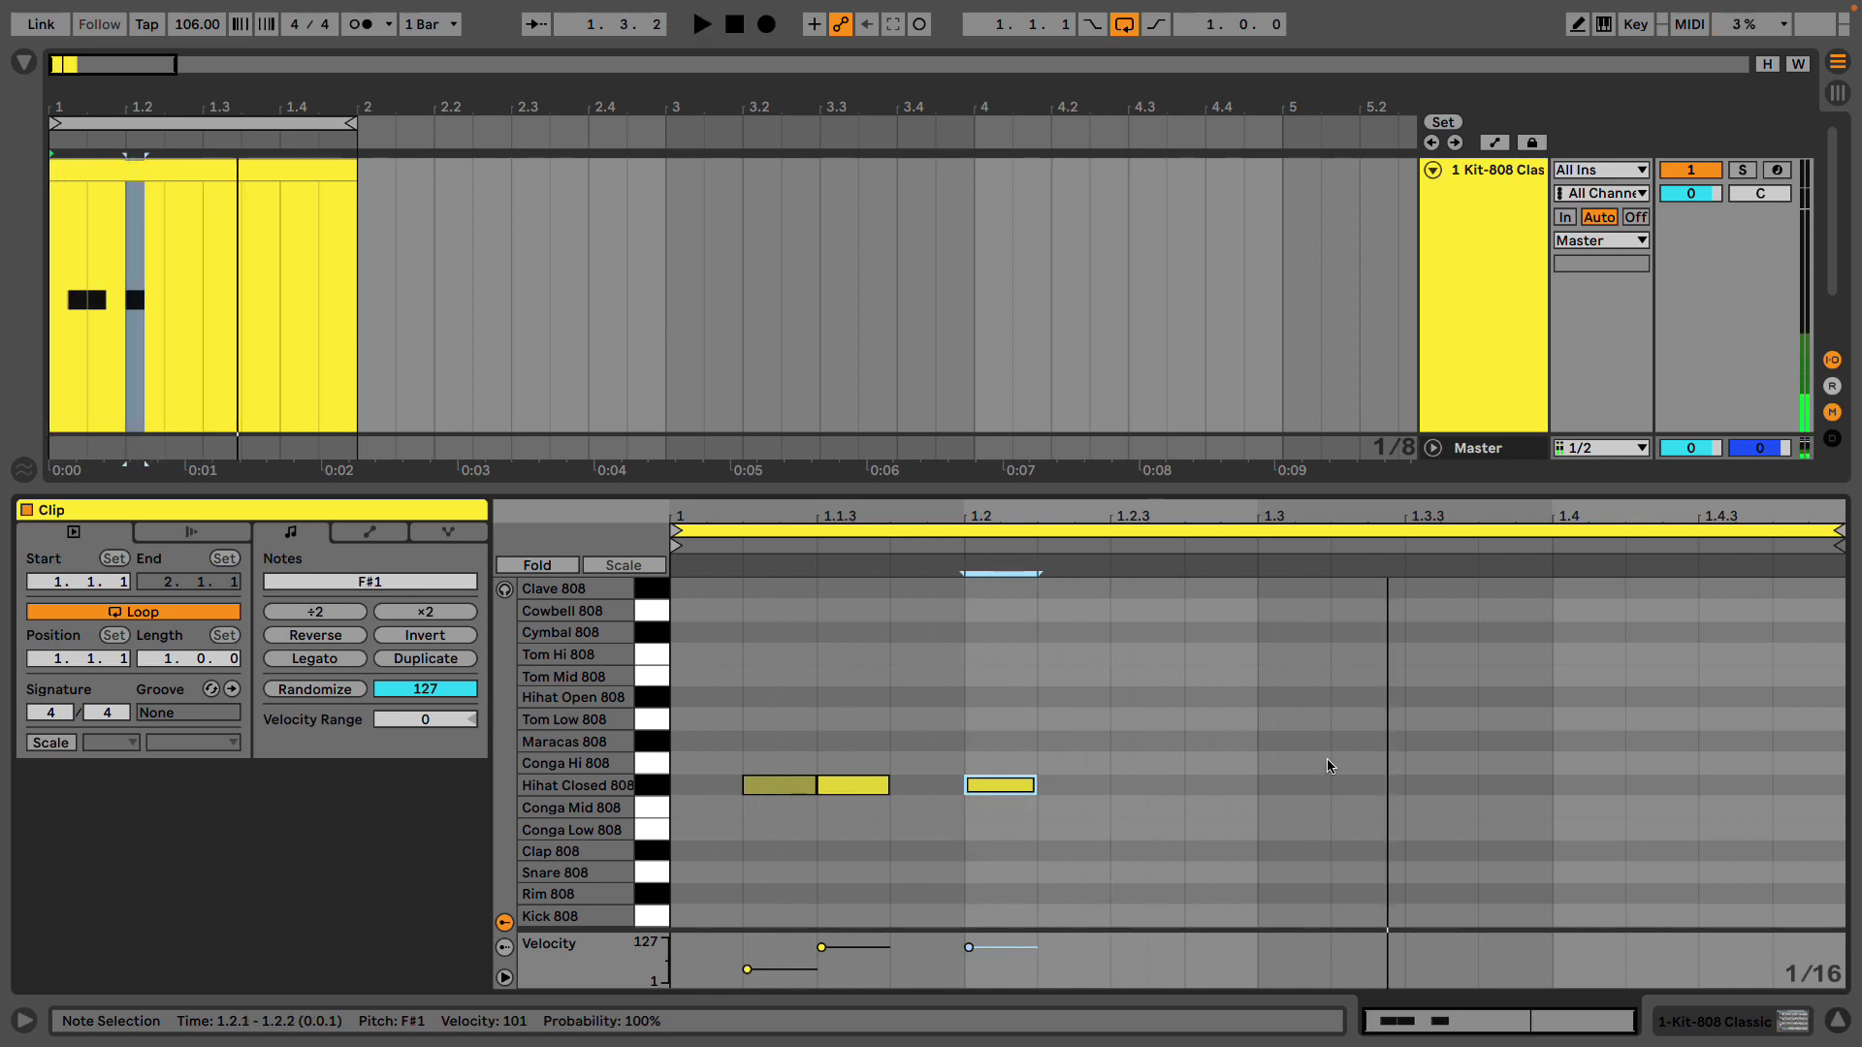
# Duplicate the first two beats of hi-hats into beats 3 and 4, and add a closed hi-hat at 1.2.4 with velocity 43
pyautogui.moveTo(1272, 789); pyautogui.dragTo(665, 795)
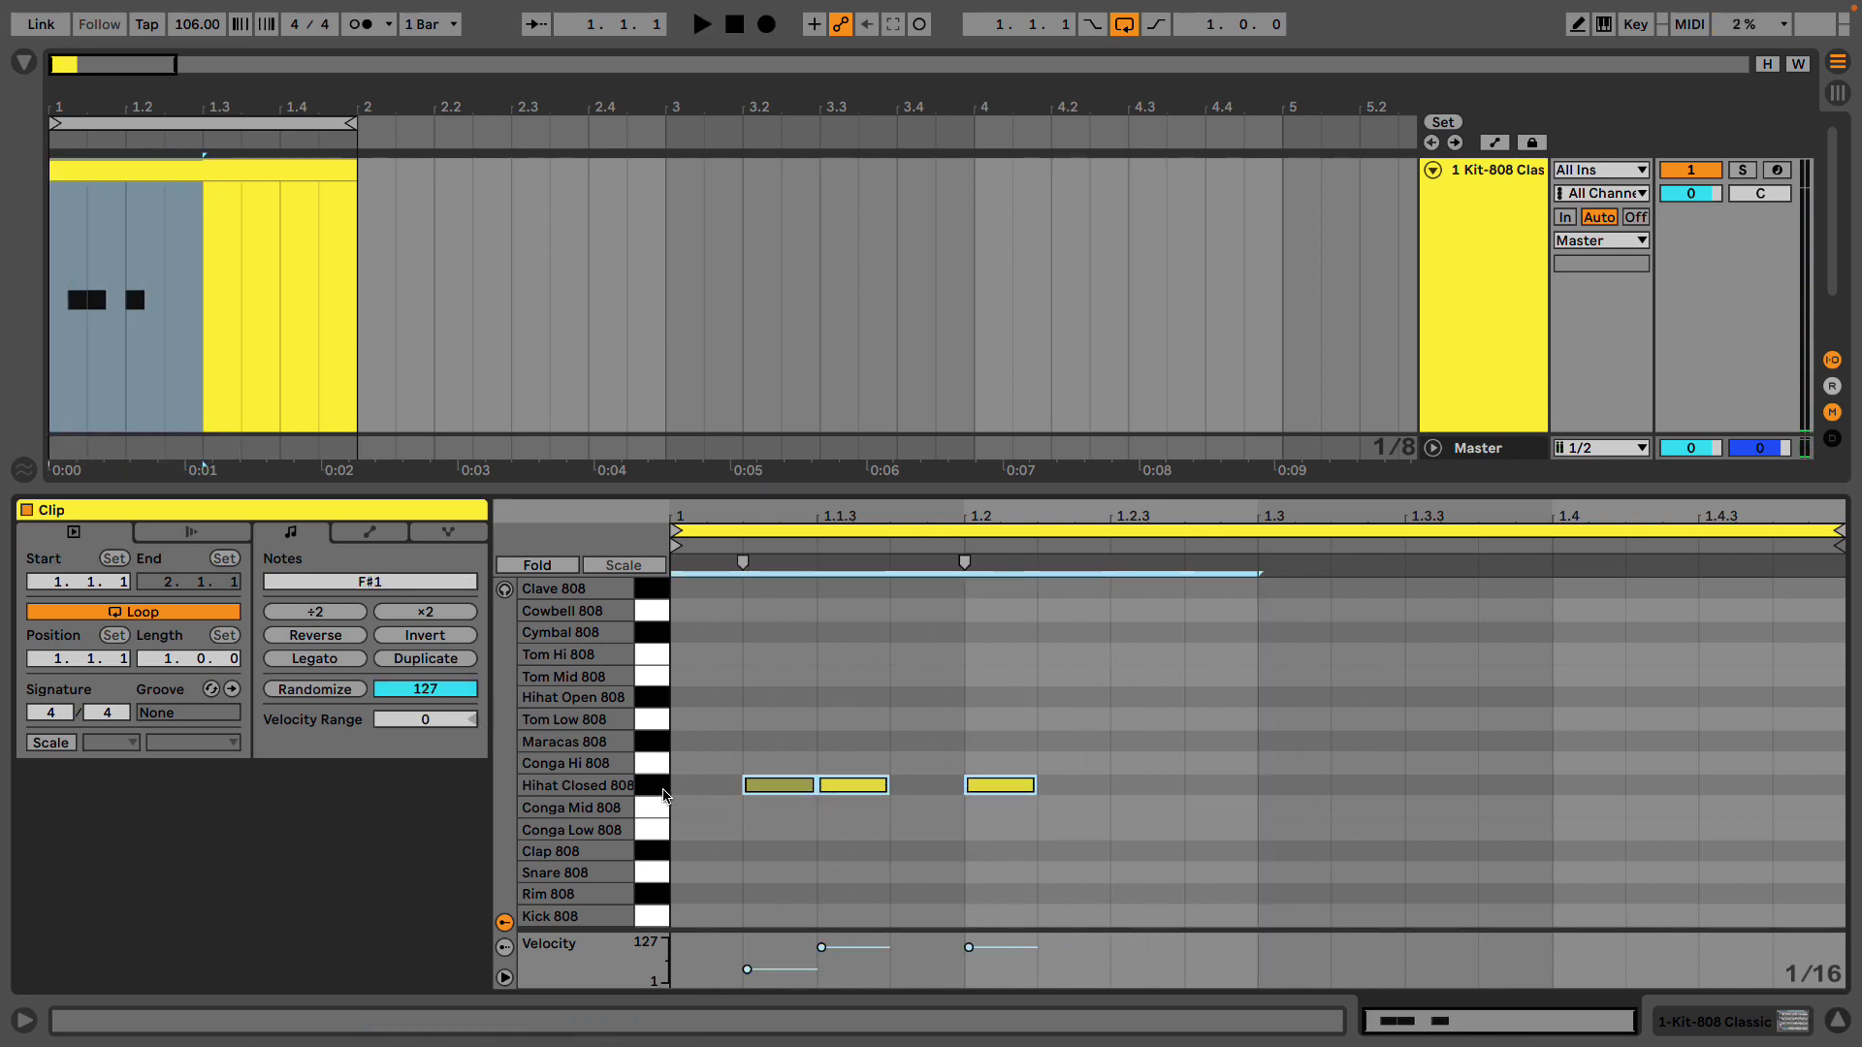
pyautogui.hotkey('ctrl', 'd')
pyautogui.press('space')
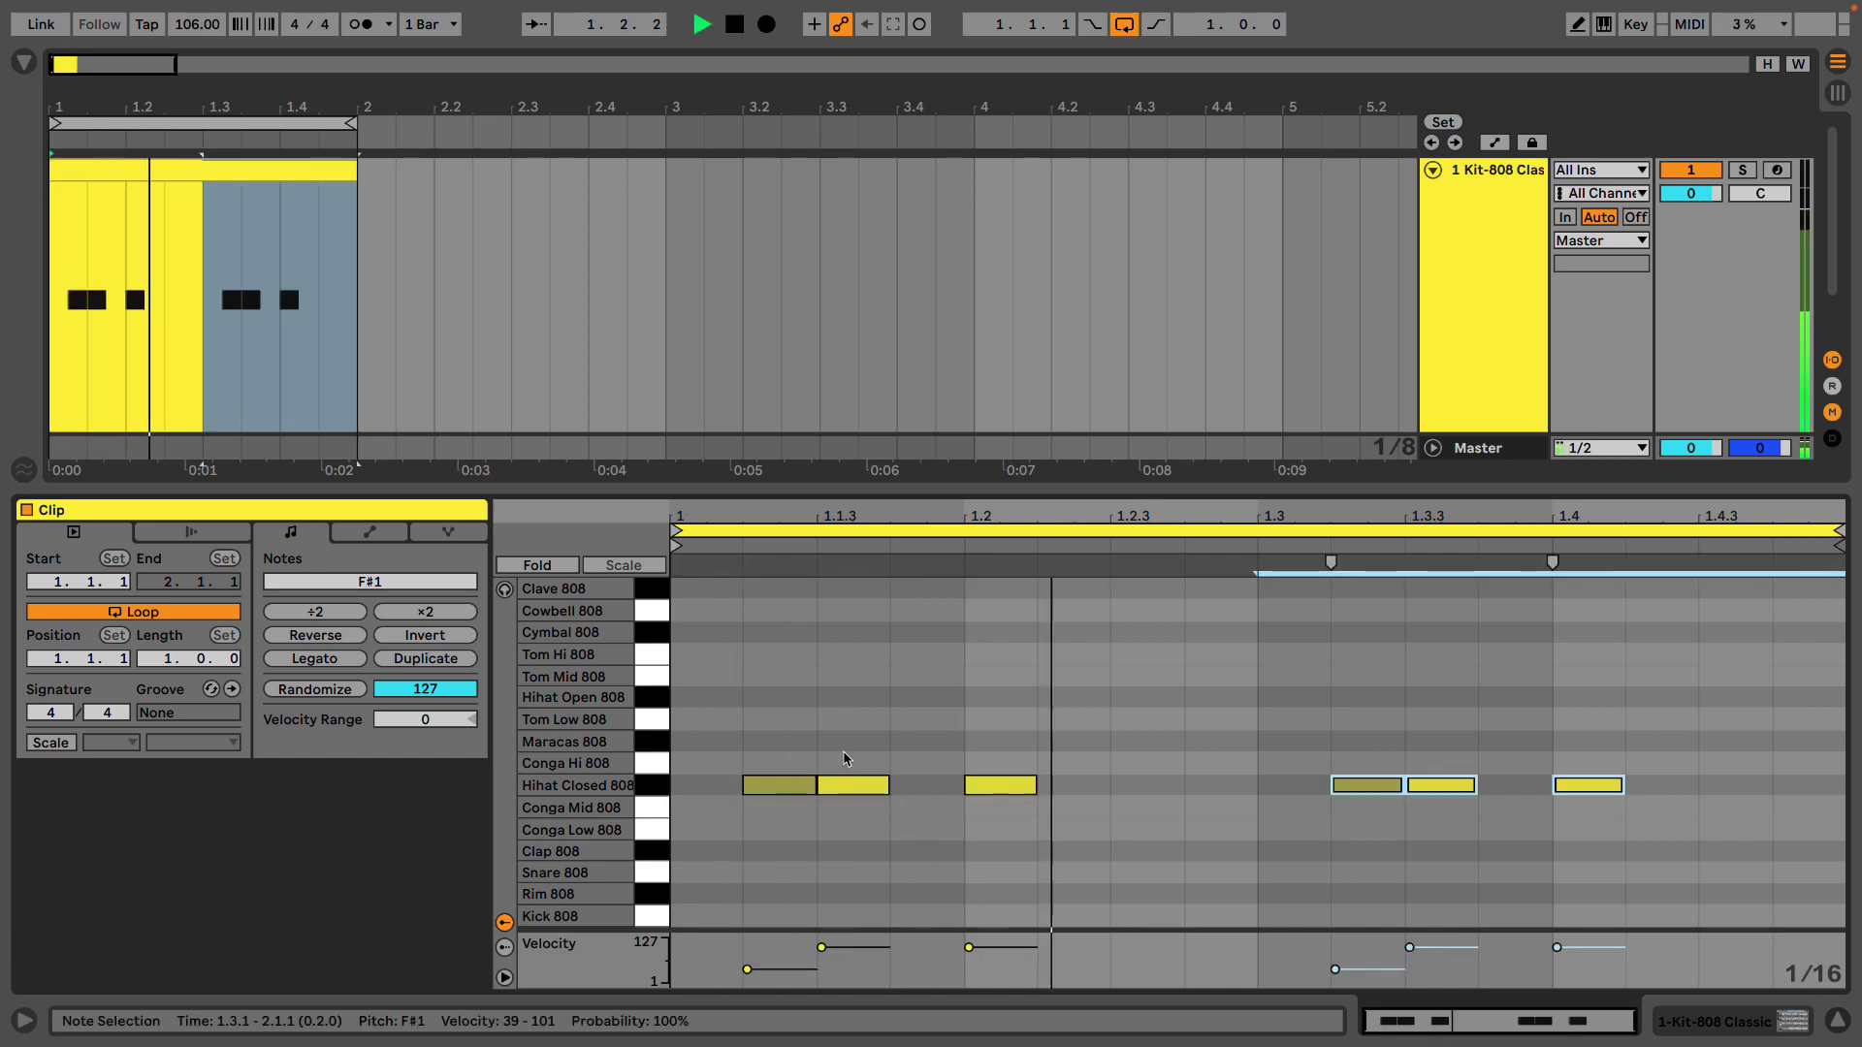
pyautogui.doubleClick(1214, 788)
pyautogui.moveTo(1195, 947); pyautogui.dragTo(1195, 968)
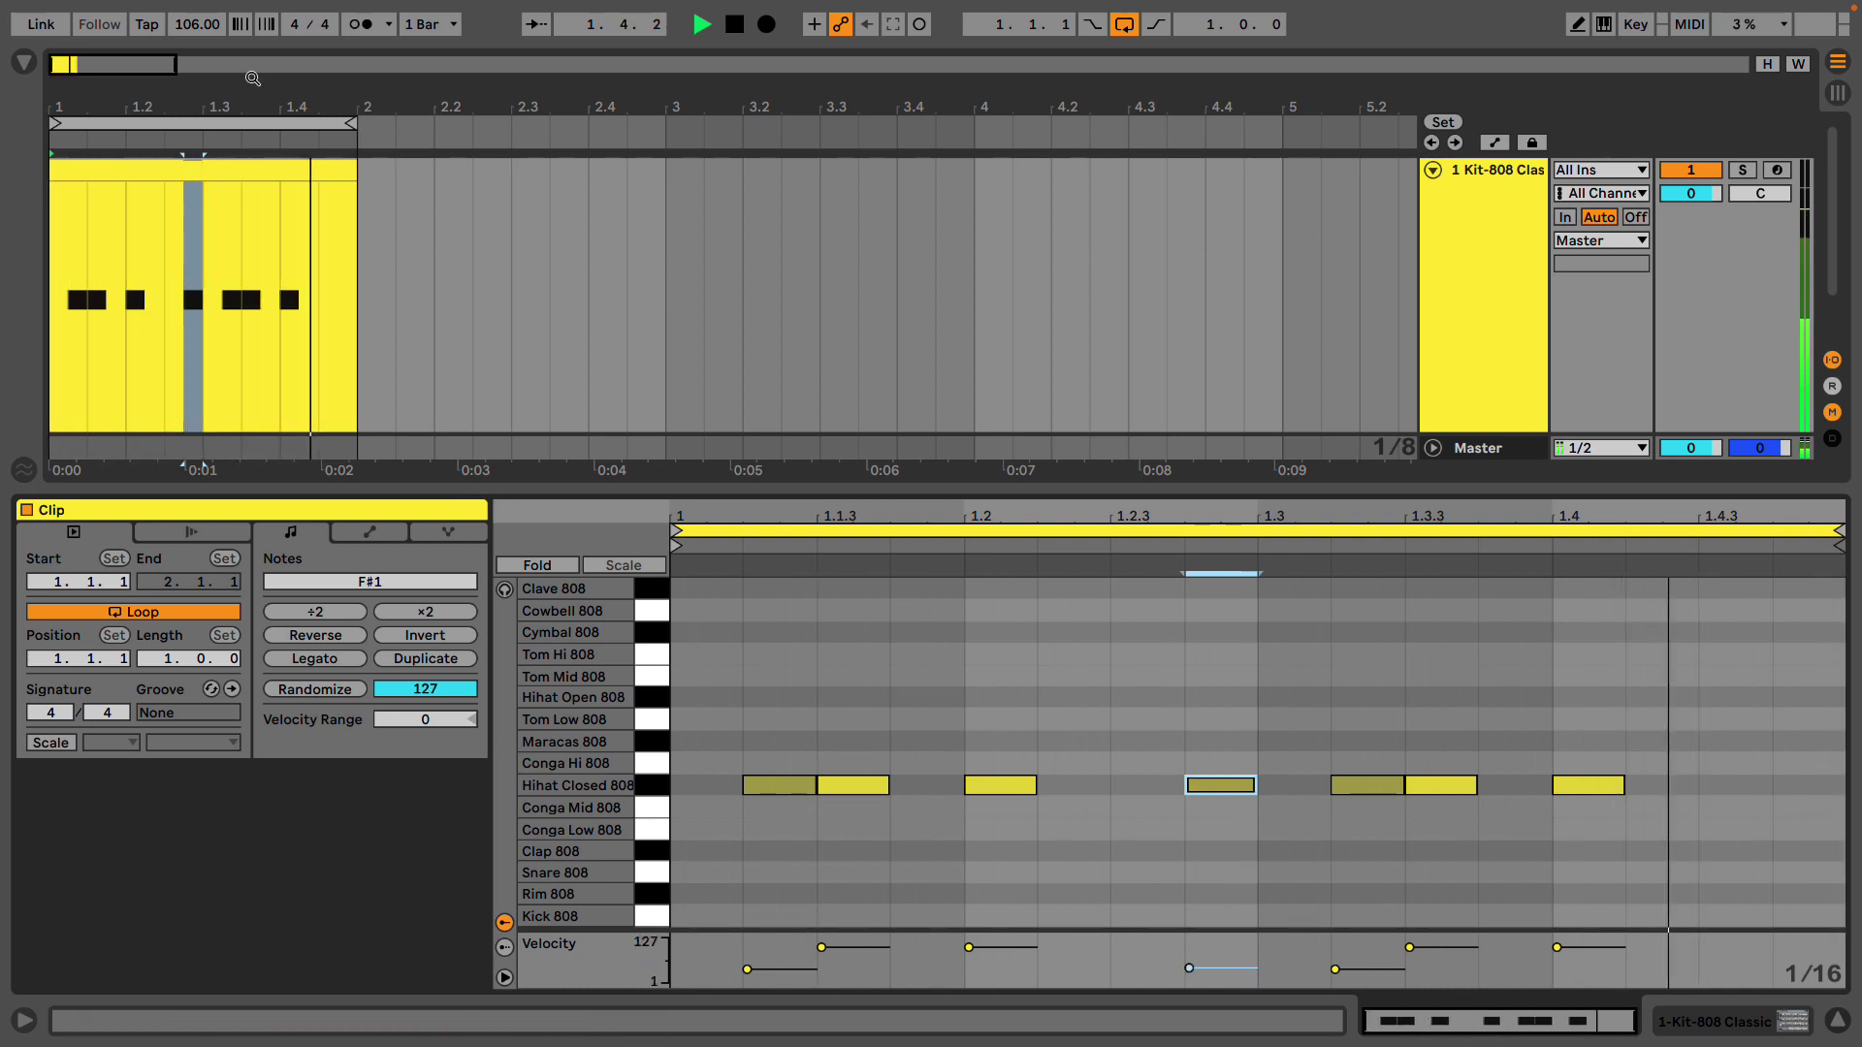
# Raise the tempo to 133 BPM and play the hi-hat pattern
pyautogui.press('space')
pyautogui.moveTo(196, 25); pyautogui.dragTo(197, 0)
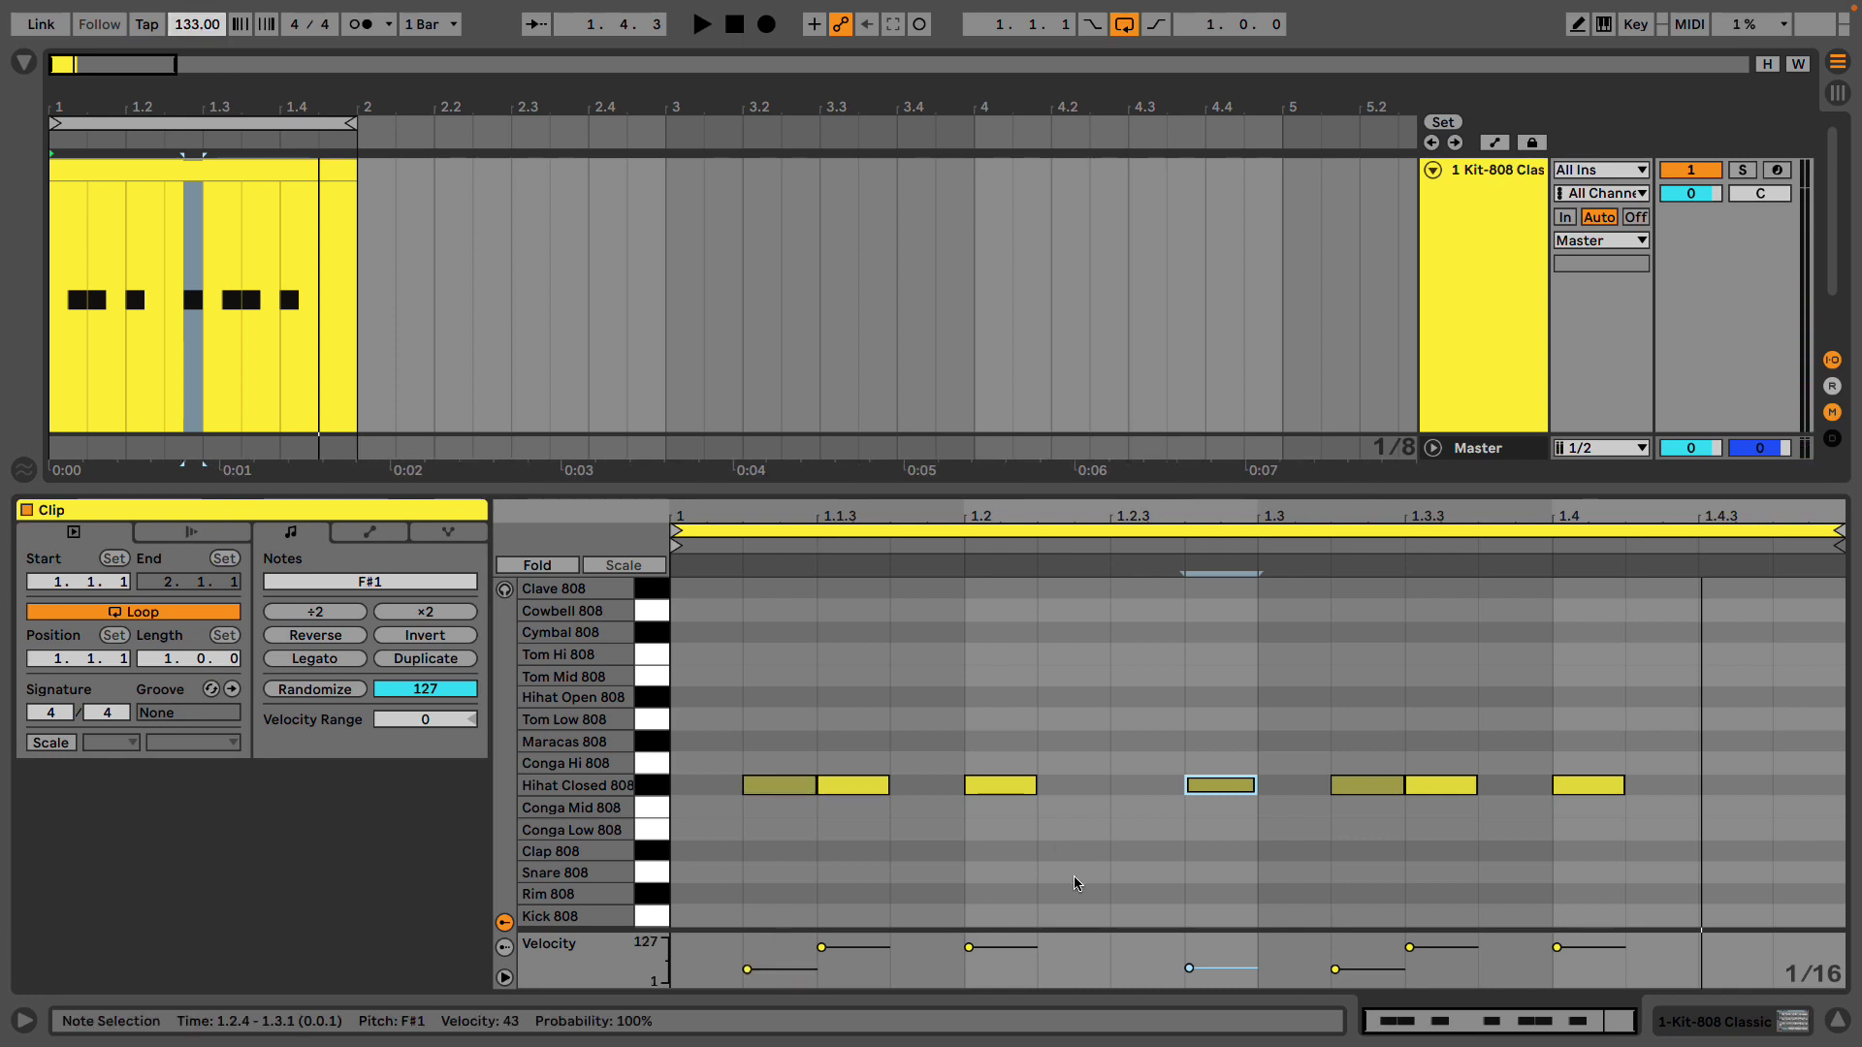
pyautogui.press('space')
pyautogui.press('space')
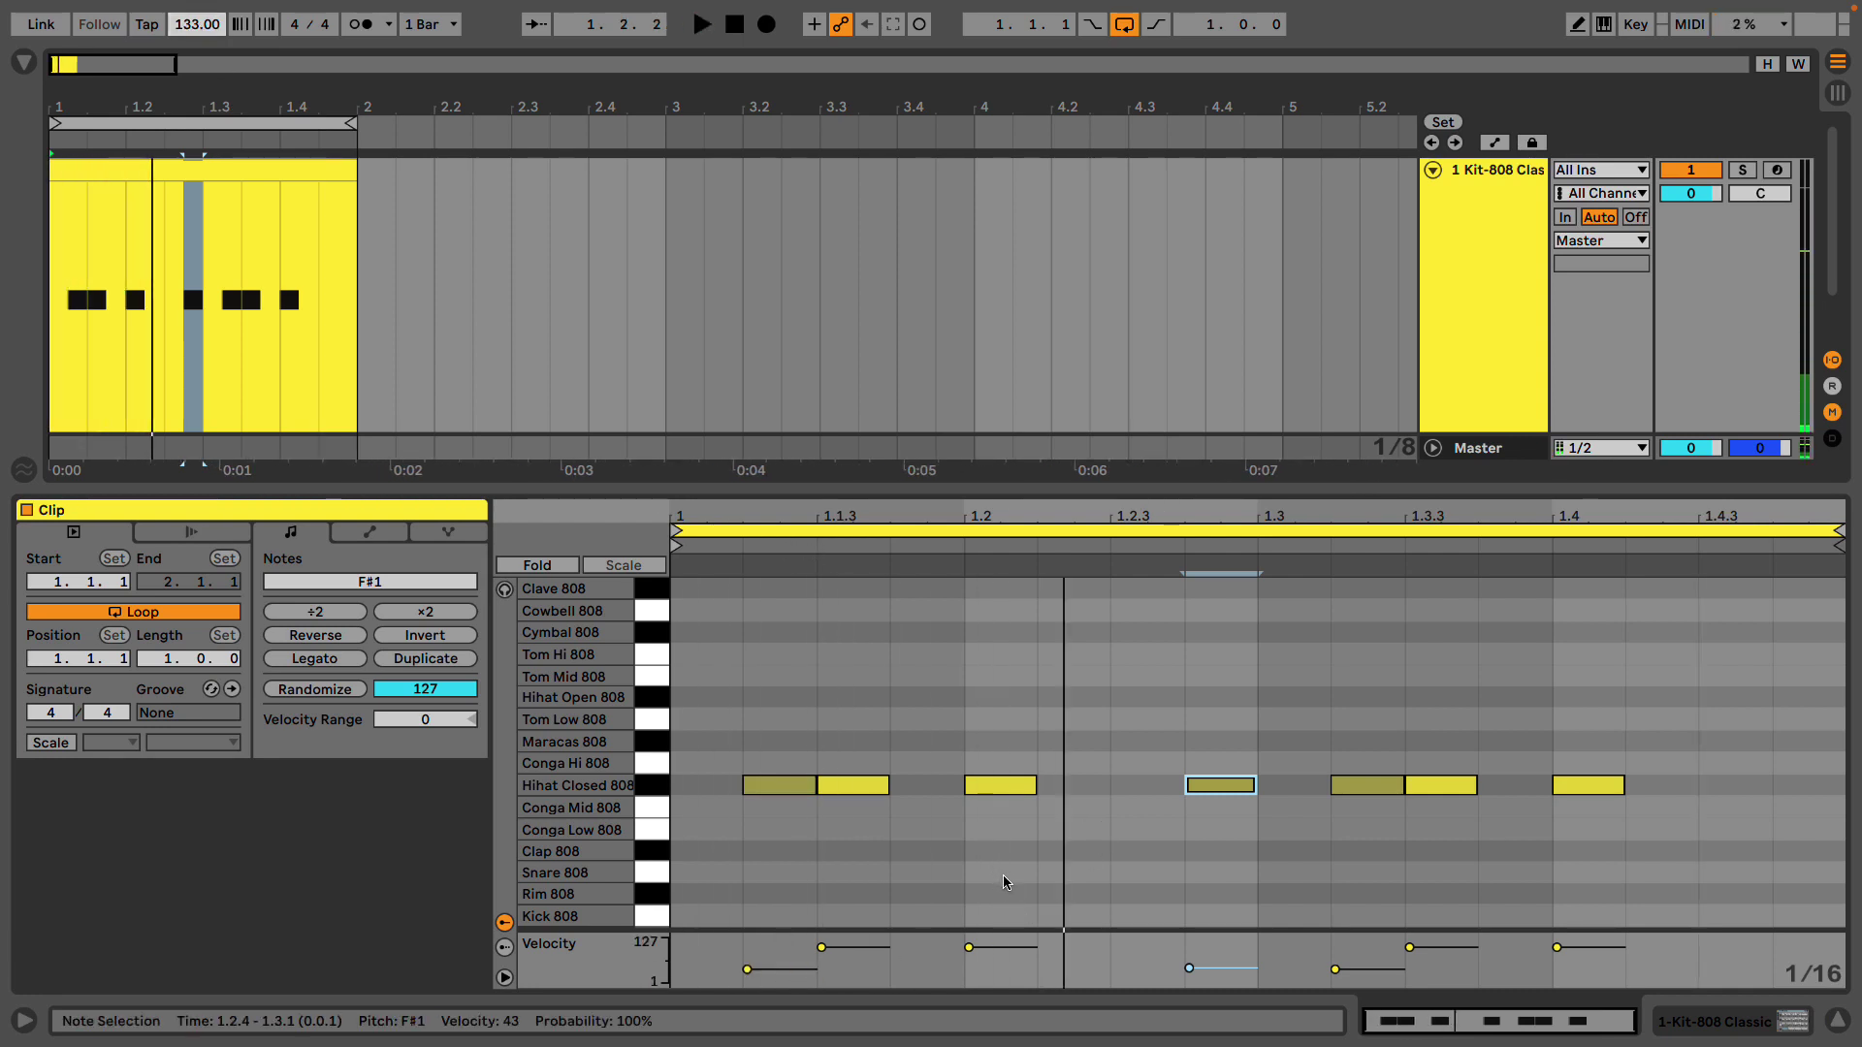
# Place Snare 808 notes on beats 2 and 4 at 1.2.1 and 1.4.1, and play the loop
pyautogui.click(1005, 882)
pyautogui.doubleClick(1004, 882)
pyautogui.press('space')
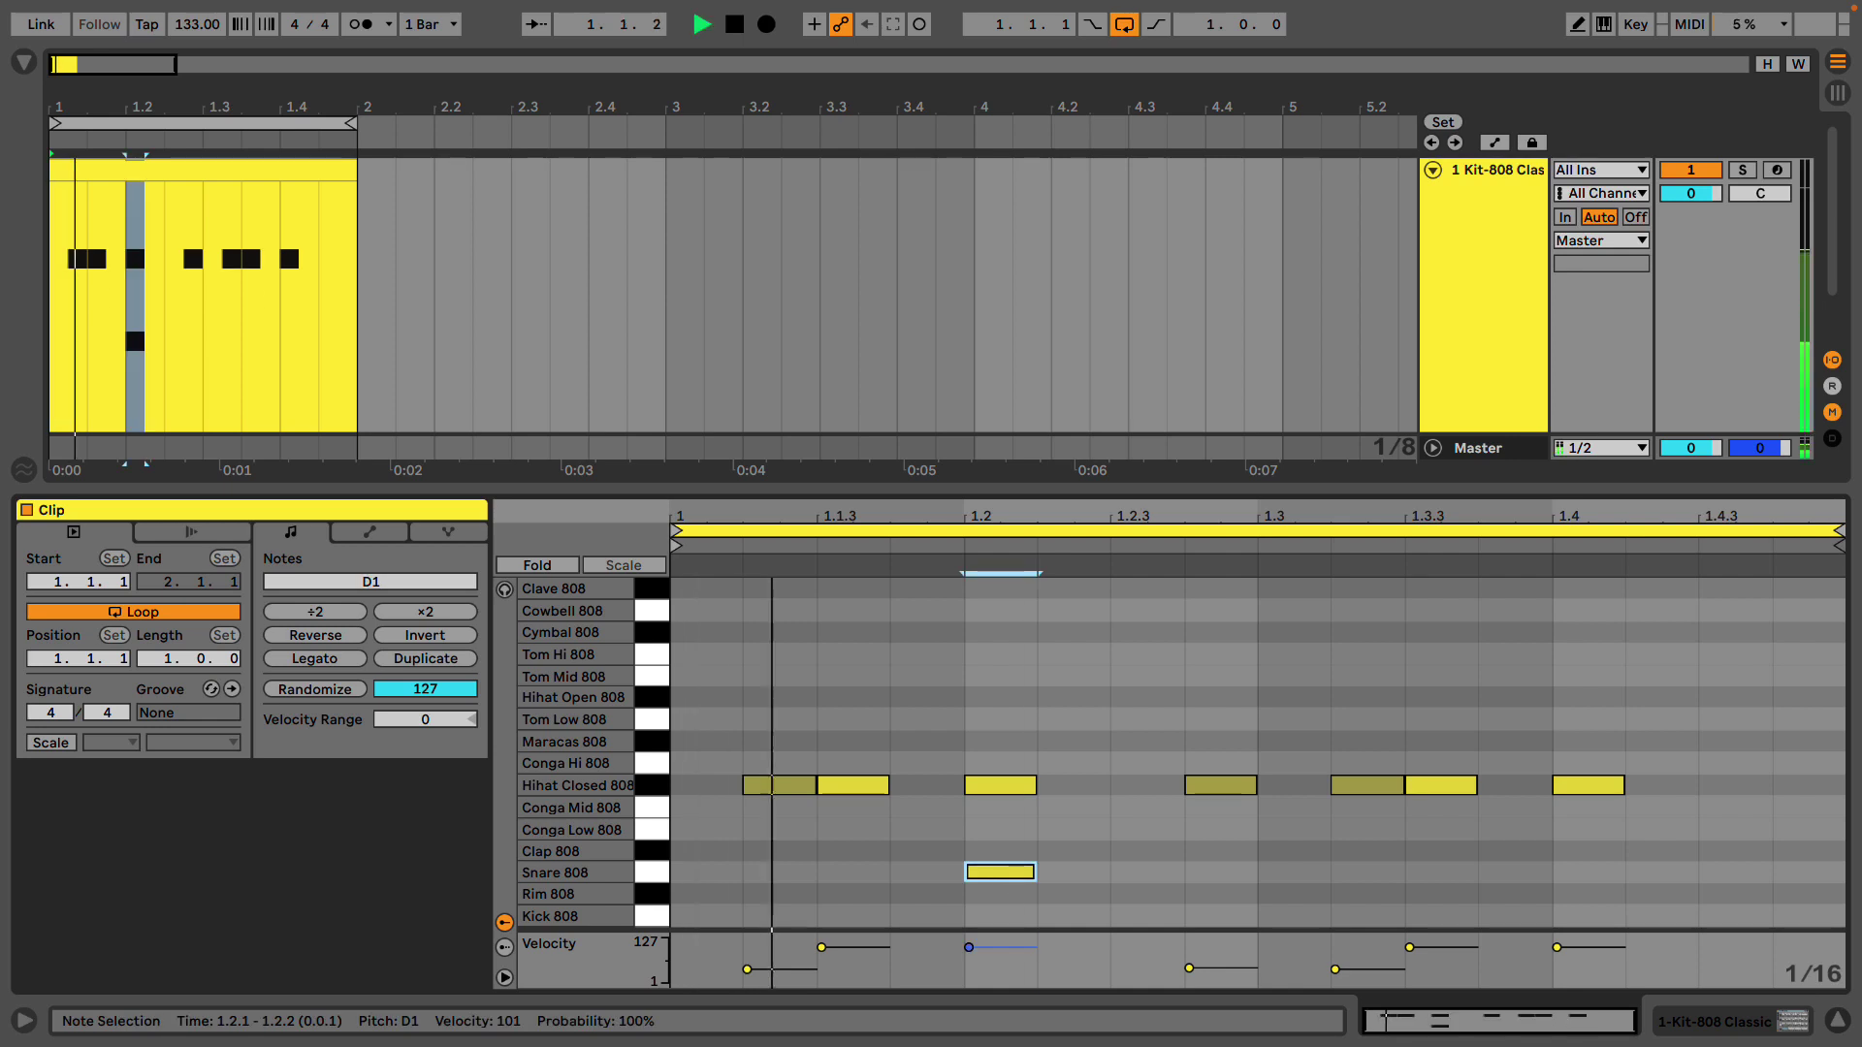
pyautogui.doubleClick(1590, 872)
# Double the pattern to two bars with a Kick 808 note at 1.1.1, and extend the arrangement clip and loop to bar 3
pyautogui.click(732, 531)
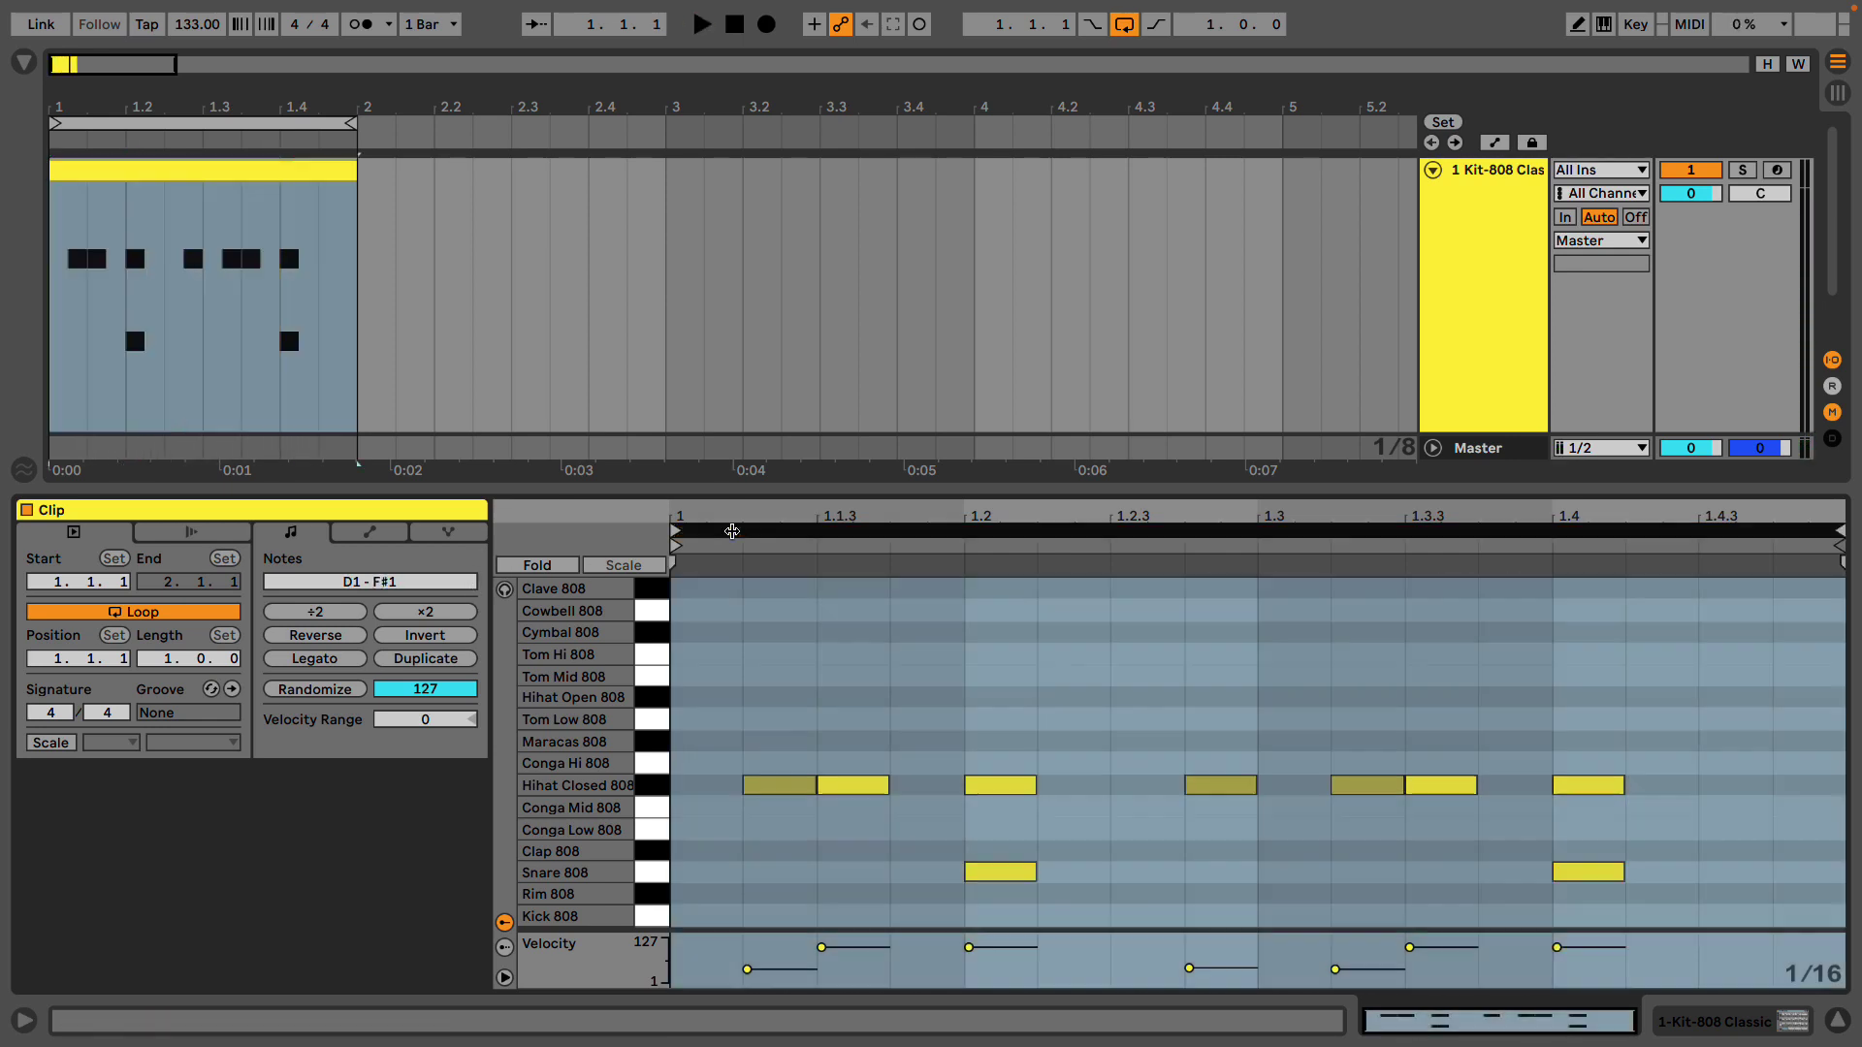
pyautogui.click(390, 658)
pyautogui.doubleClick(689, 916)
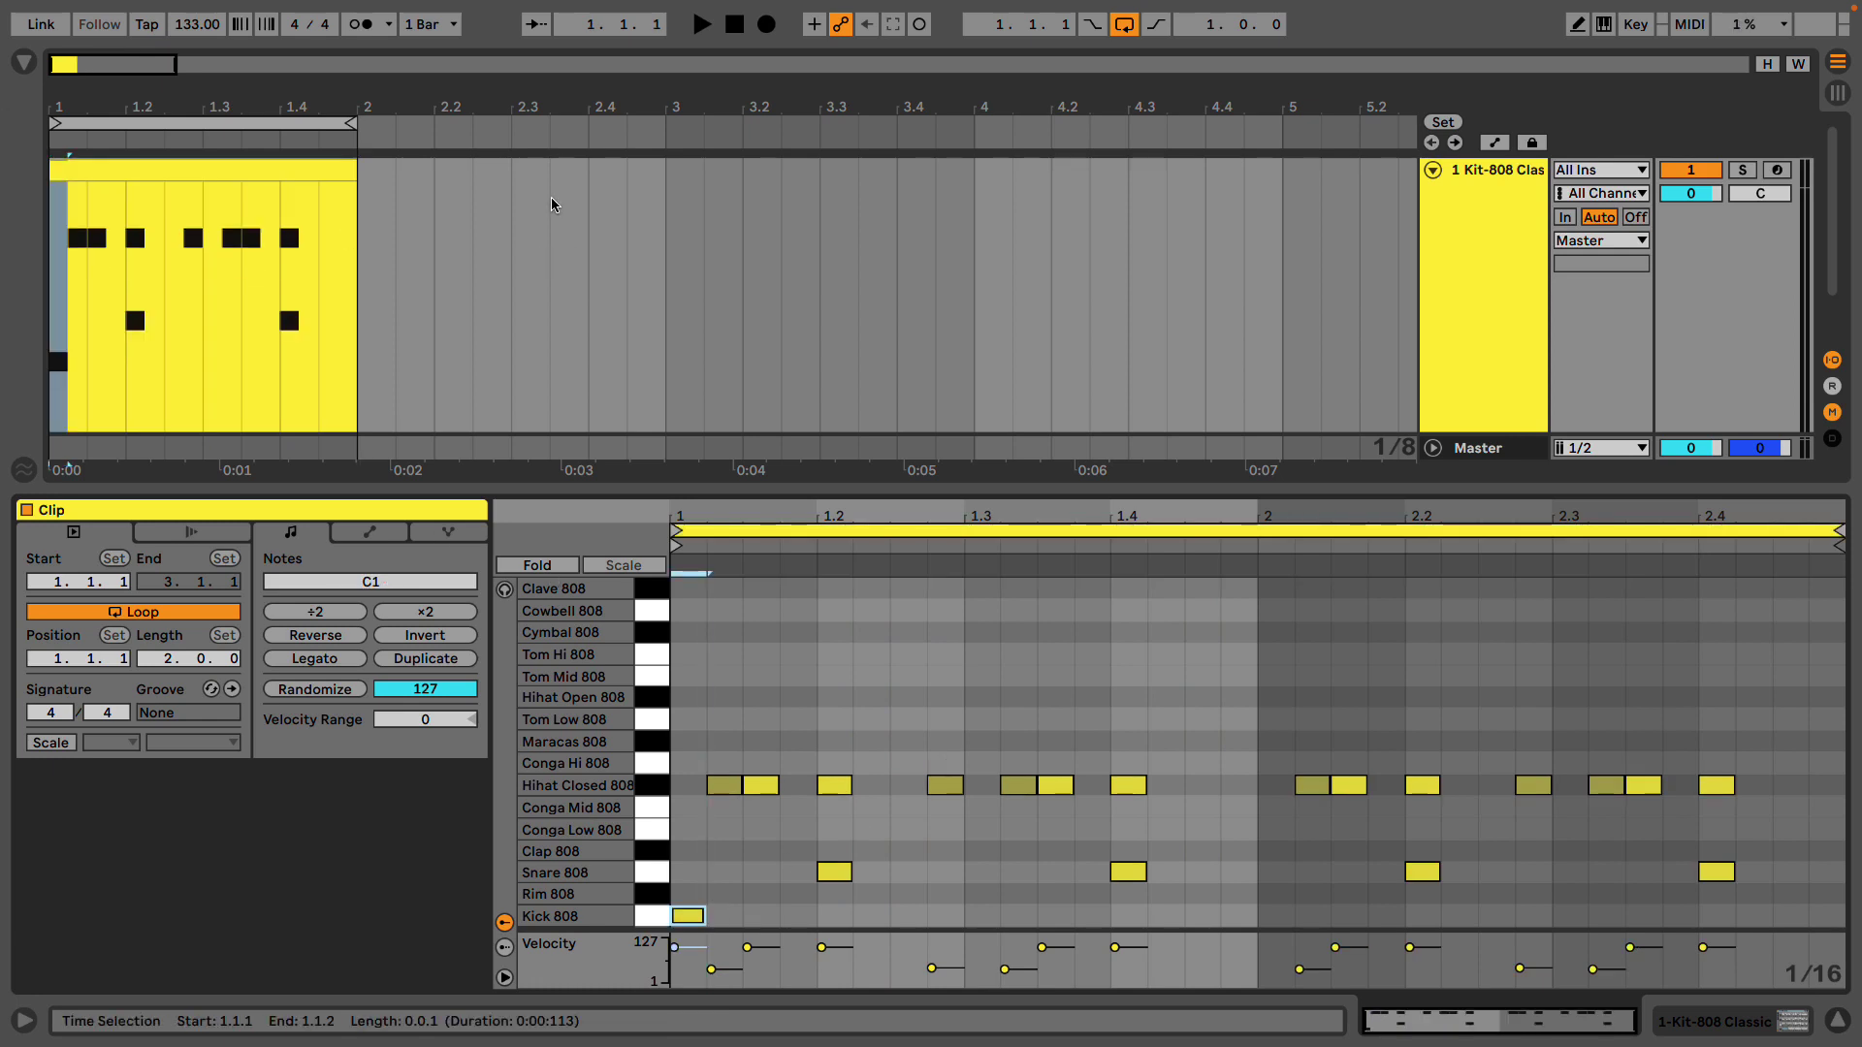
pyautogui.moveTo(357, 291); pyautogui.dragTo(666, 291)
pyautogui.hotkey('ctrl', 'l')
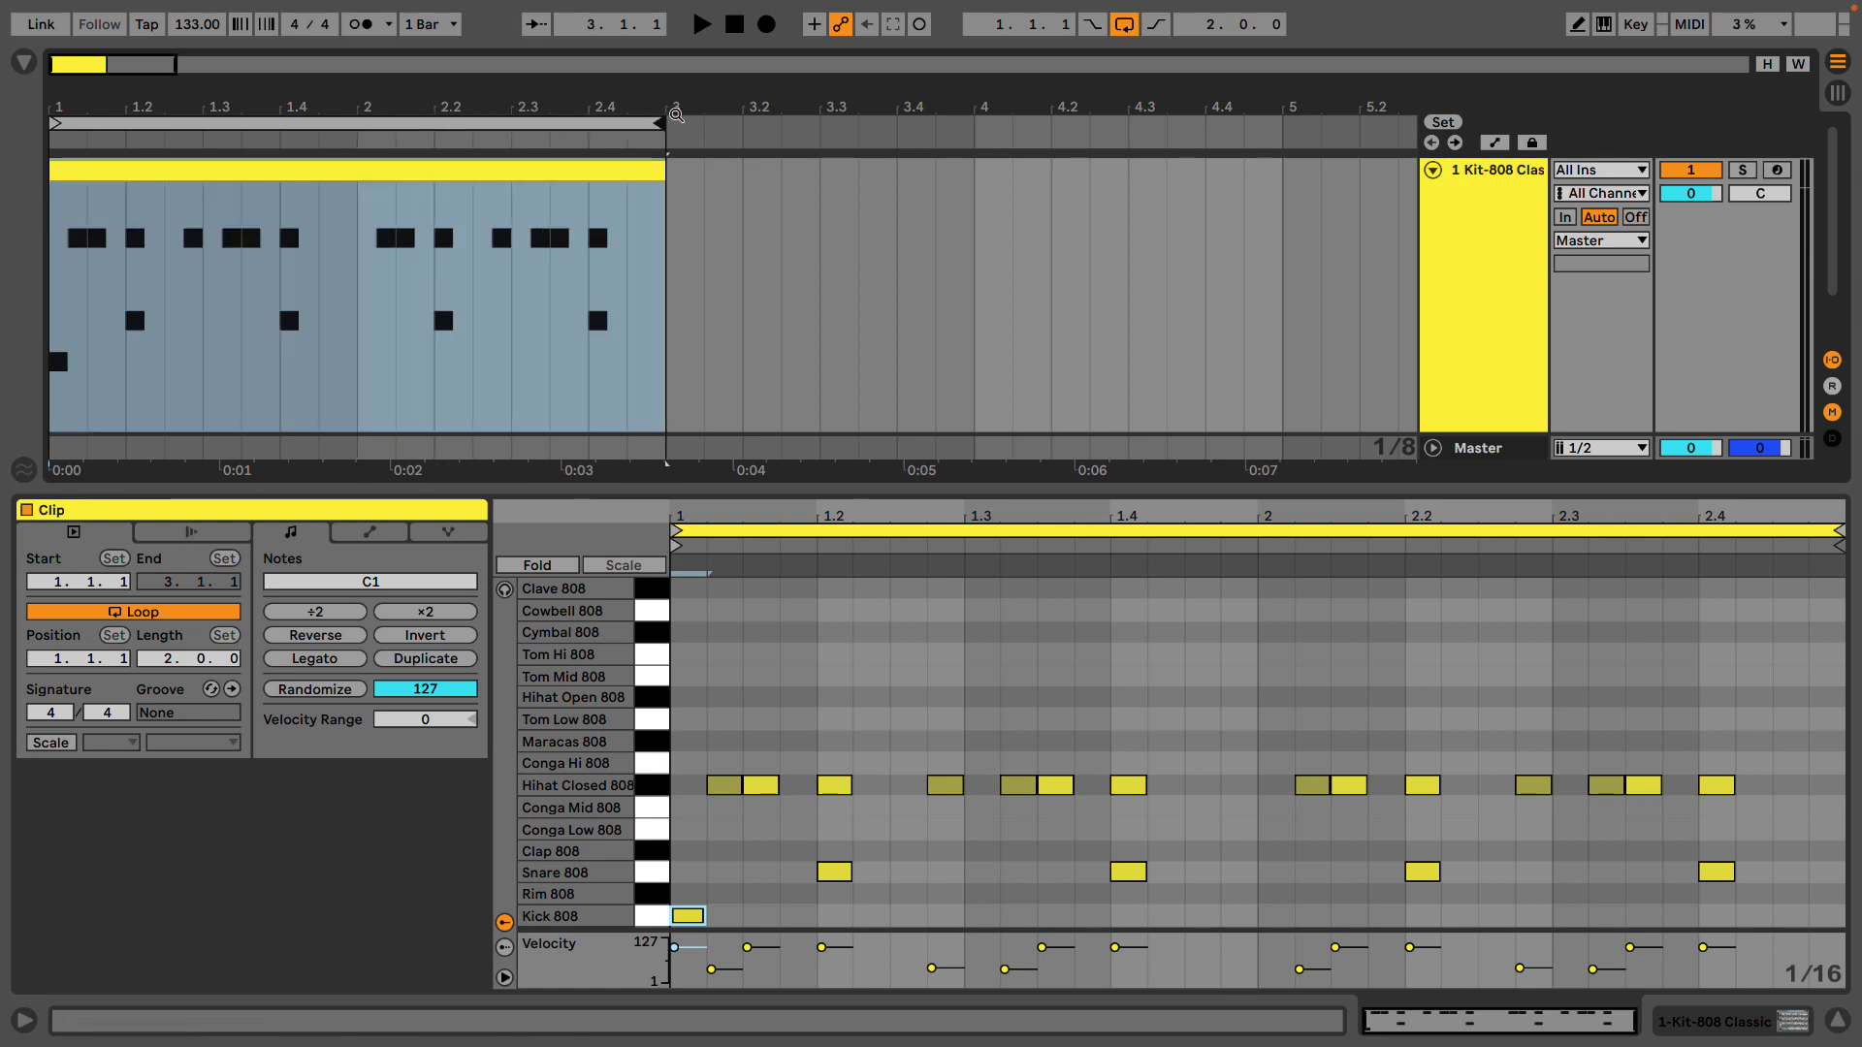
# Play the two-bar loop and add Kick 808 notes at 2.2.4 and 2.3.3
pyautogui.click(869, 879)
pyautogui.click(1231, 927)
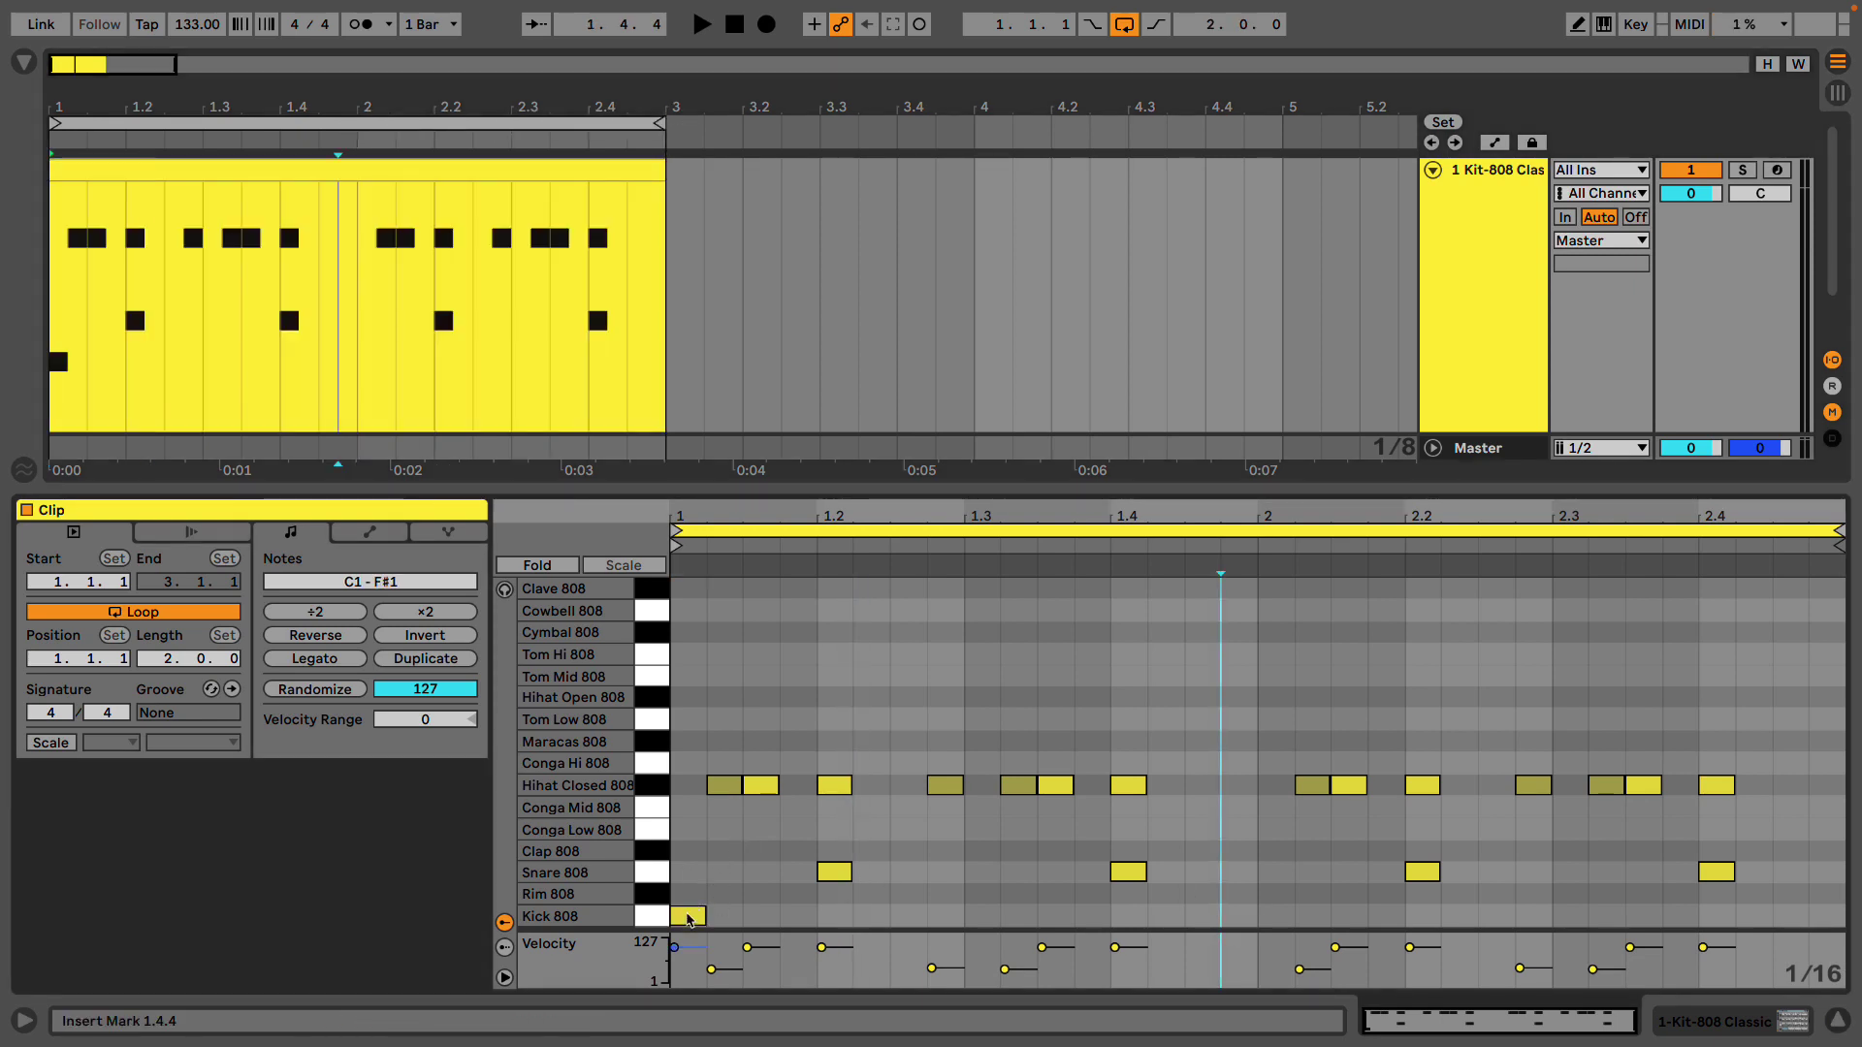
pyautogui.press('space')
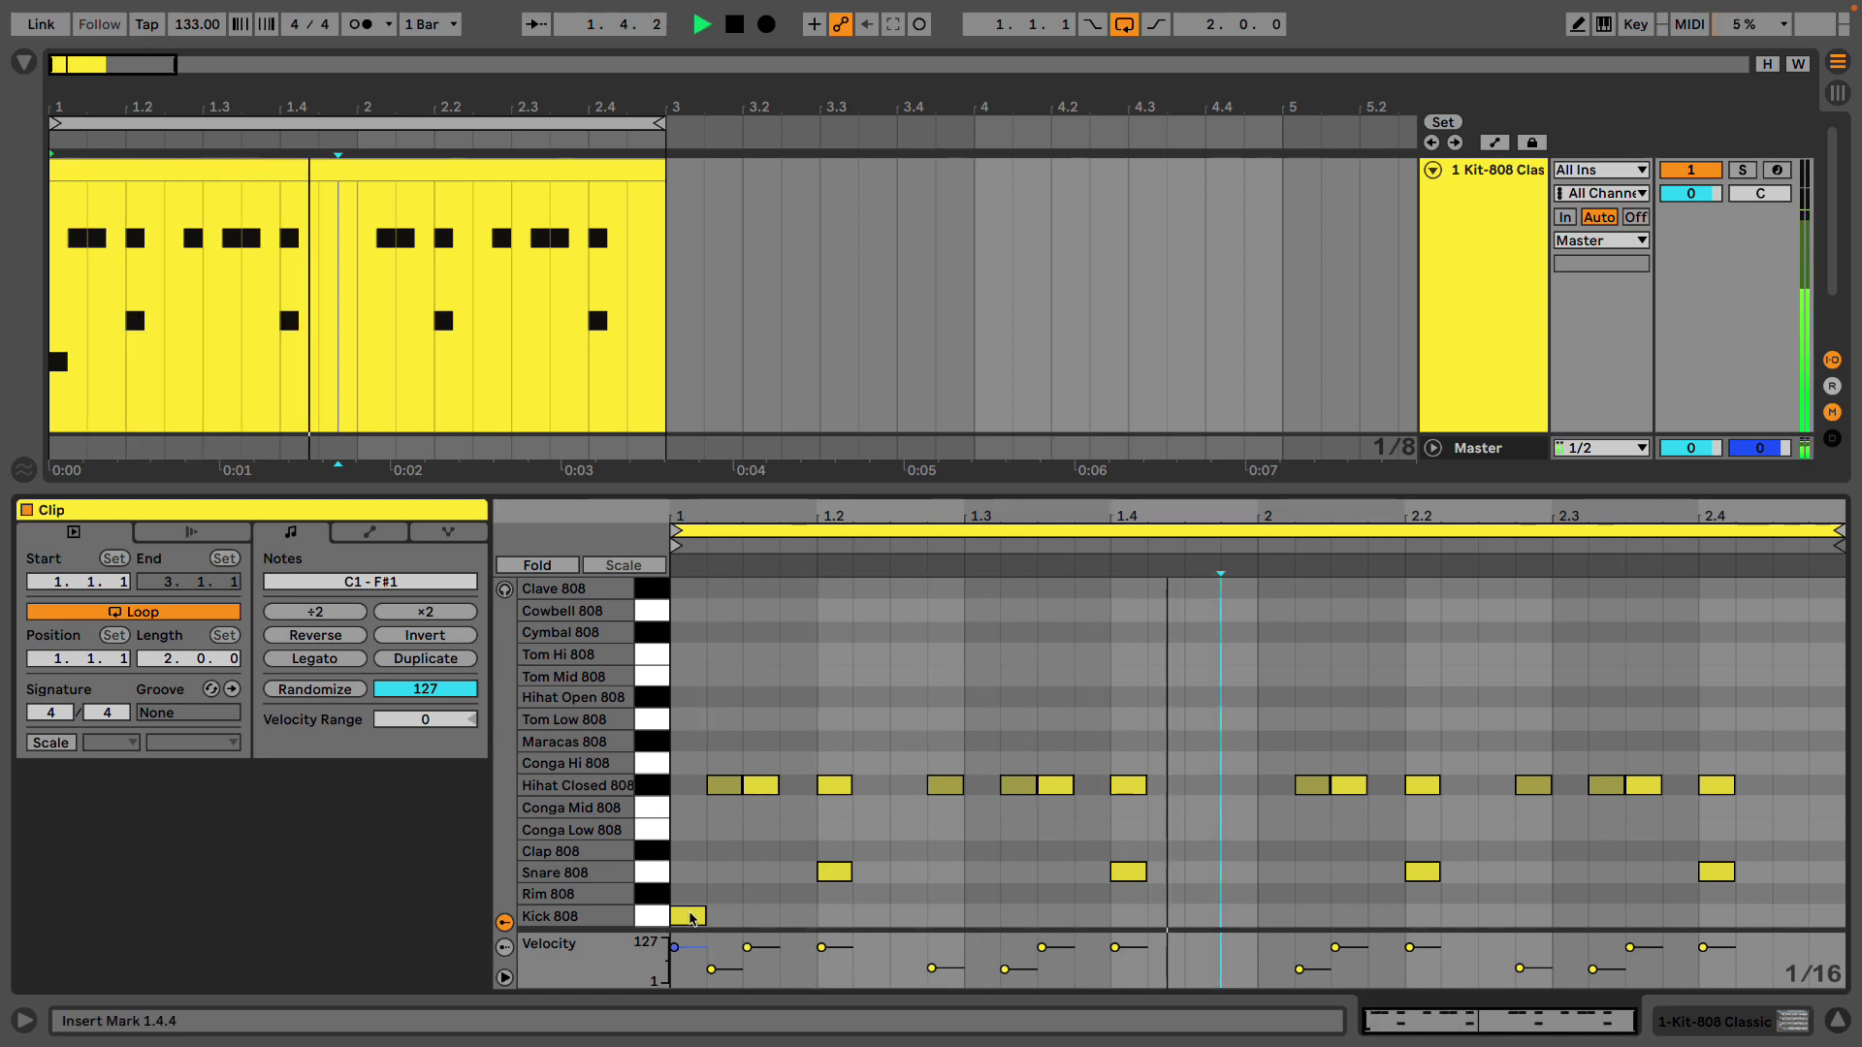
pyautogui.doubleClick(1536, 915)
pyautogui.doubleClick(1640, 915)
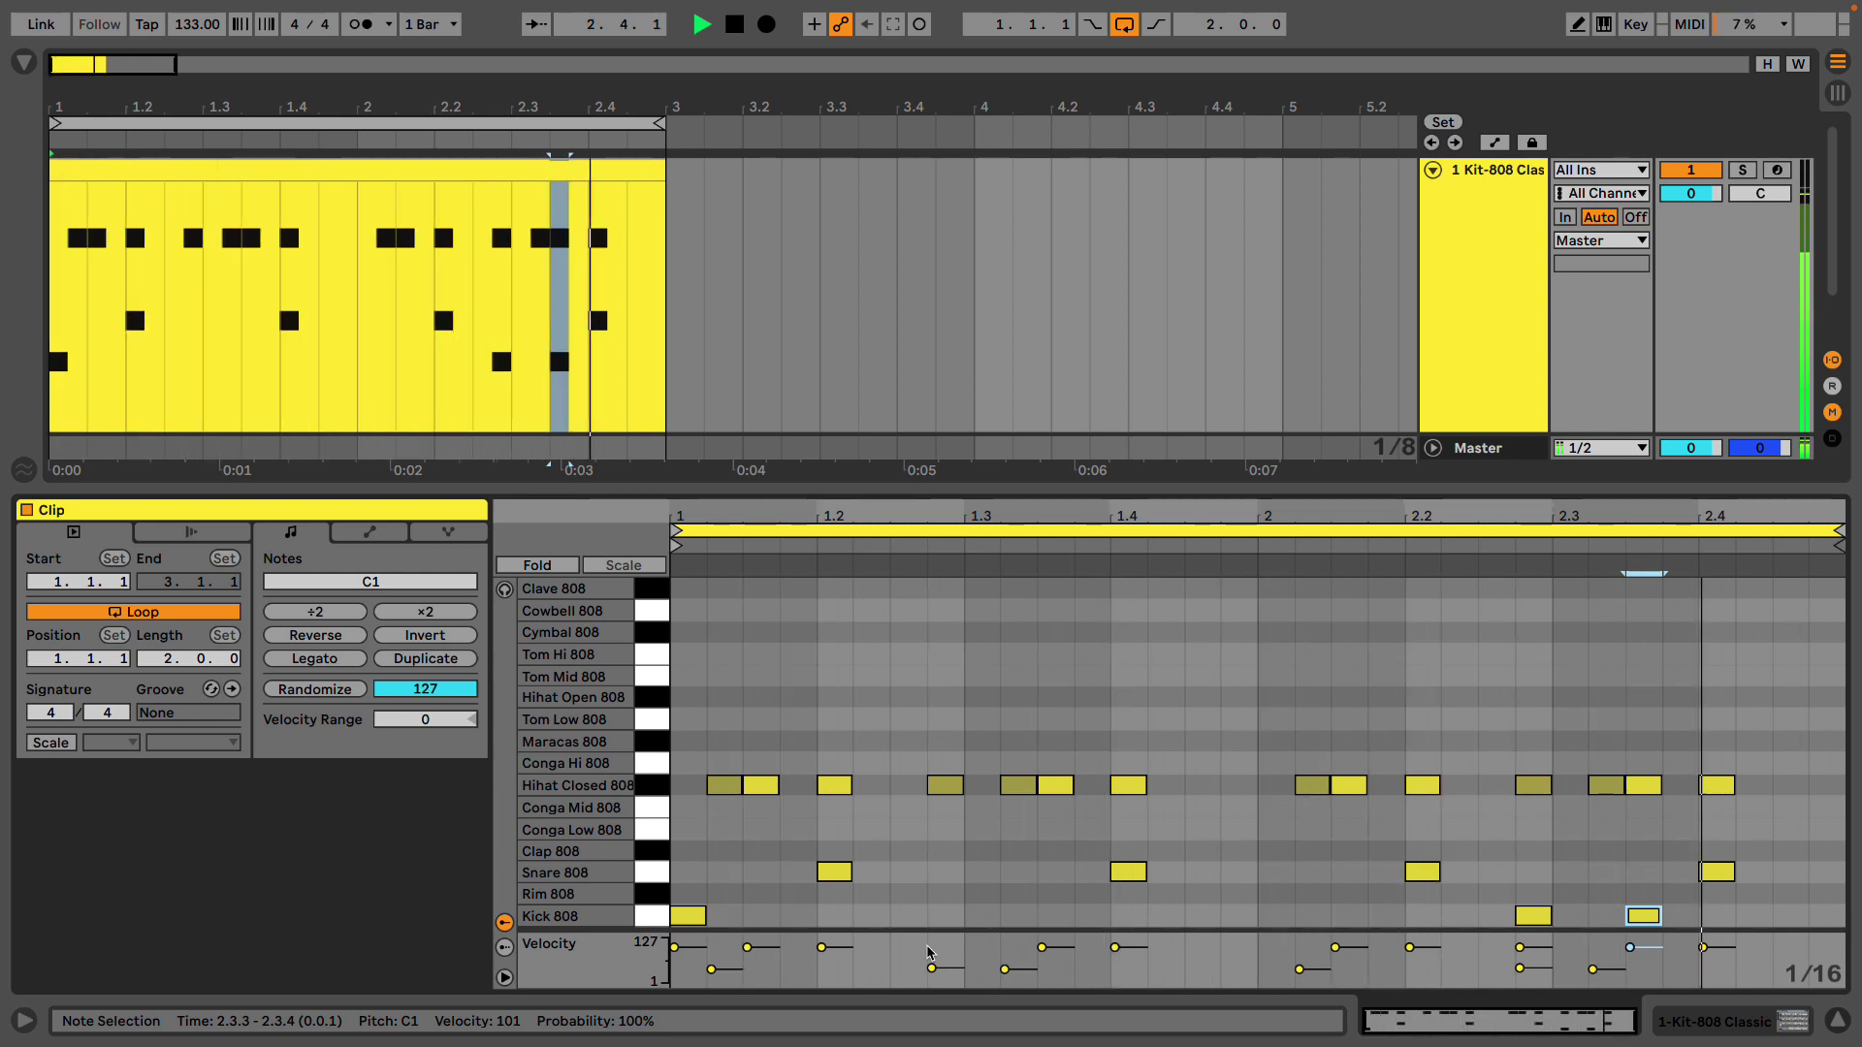
# Quantize all Hihat Closed 808 notes and the two bar 2 Kick 808 notes to a 1/16 triplet grid
pyautogui.press('space')
pyautogui.click(648, 793)
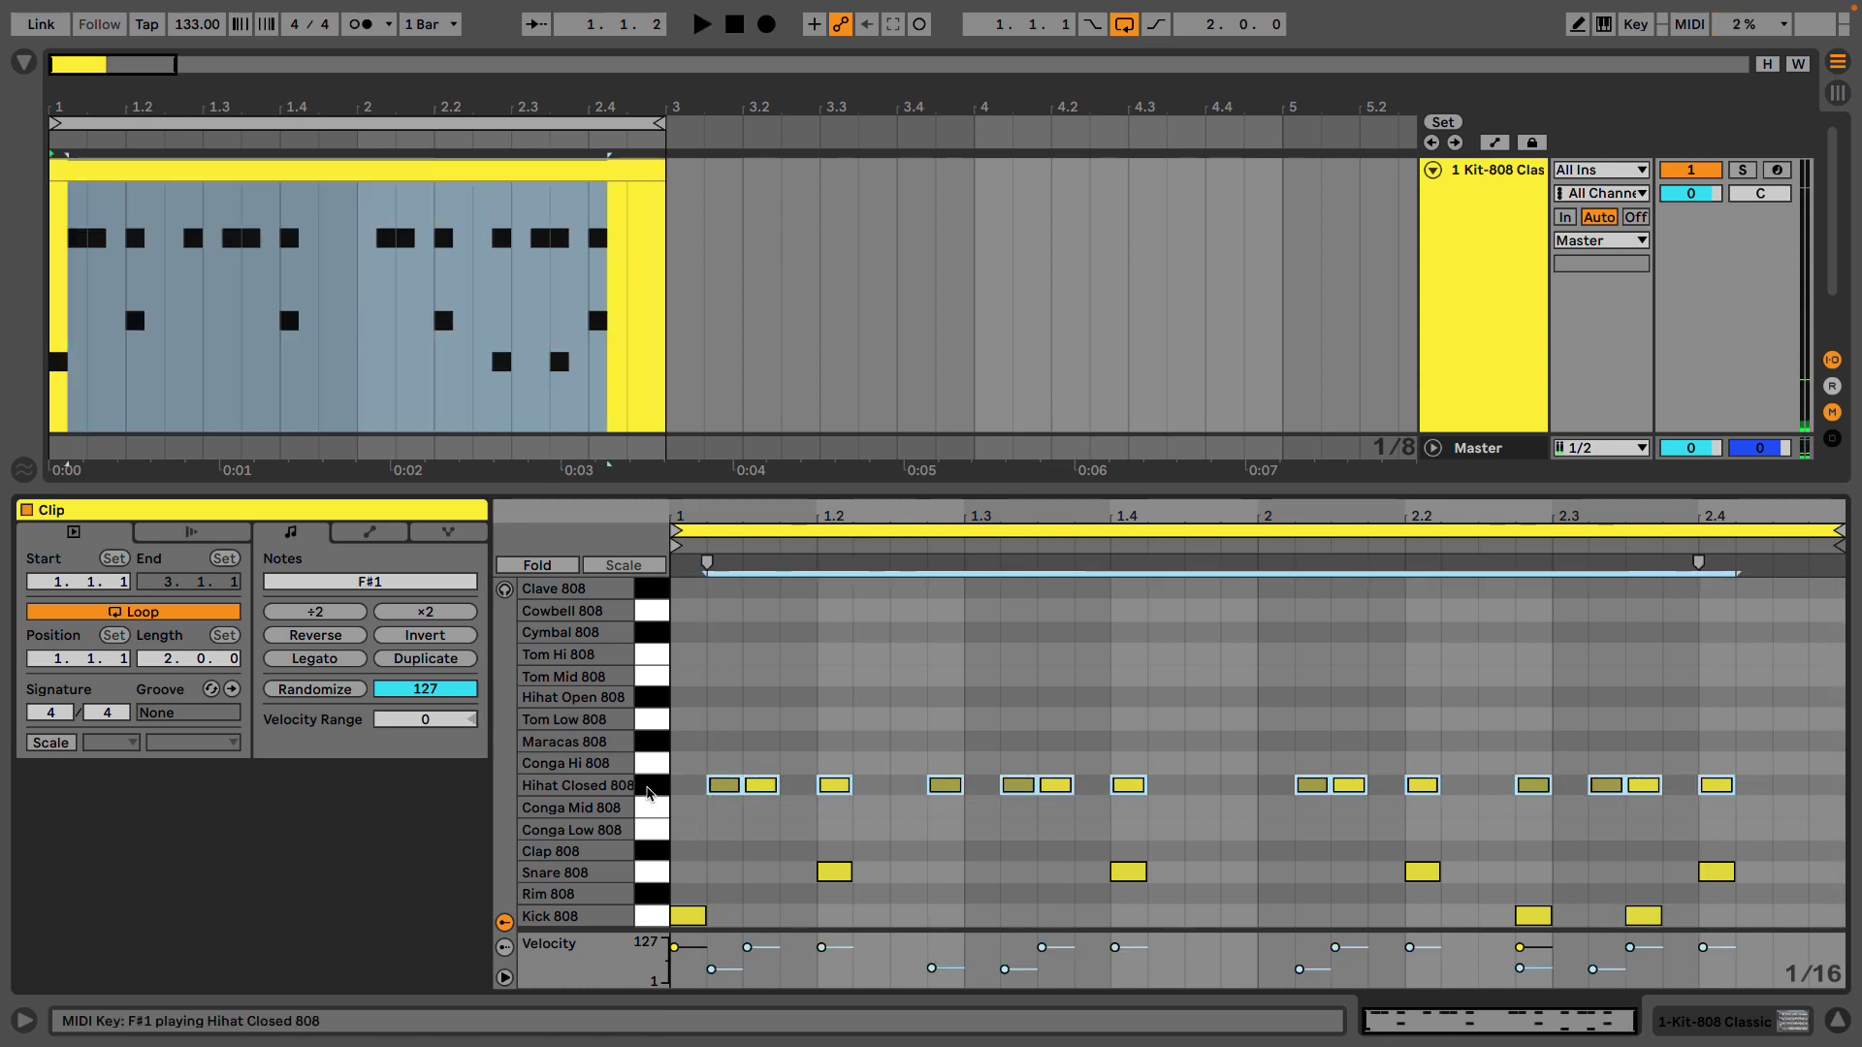
pyautogui.hotkey('ctrl', '3')
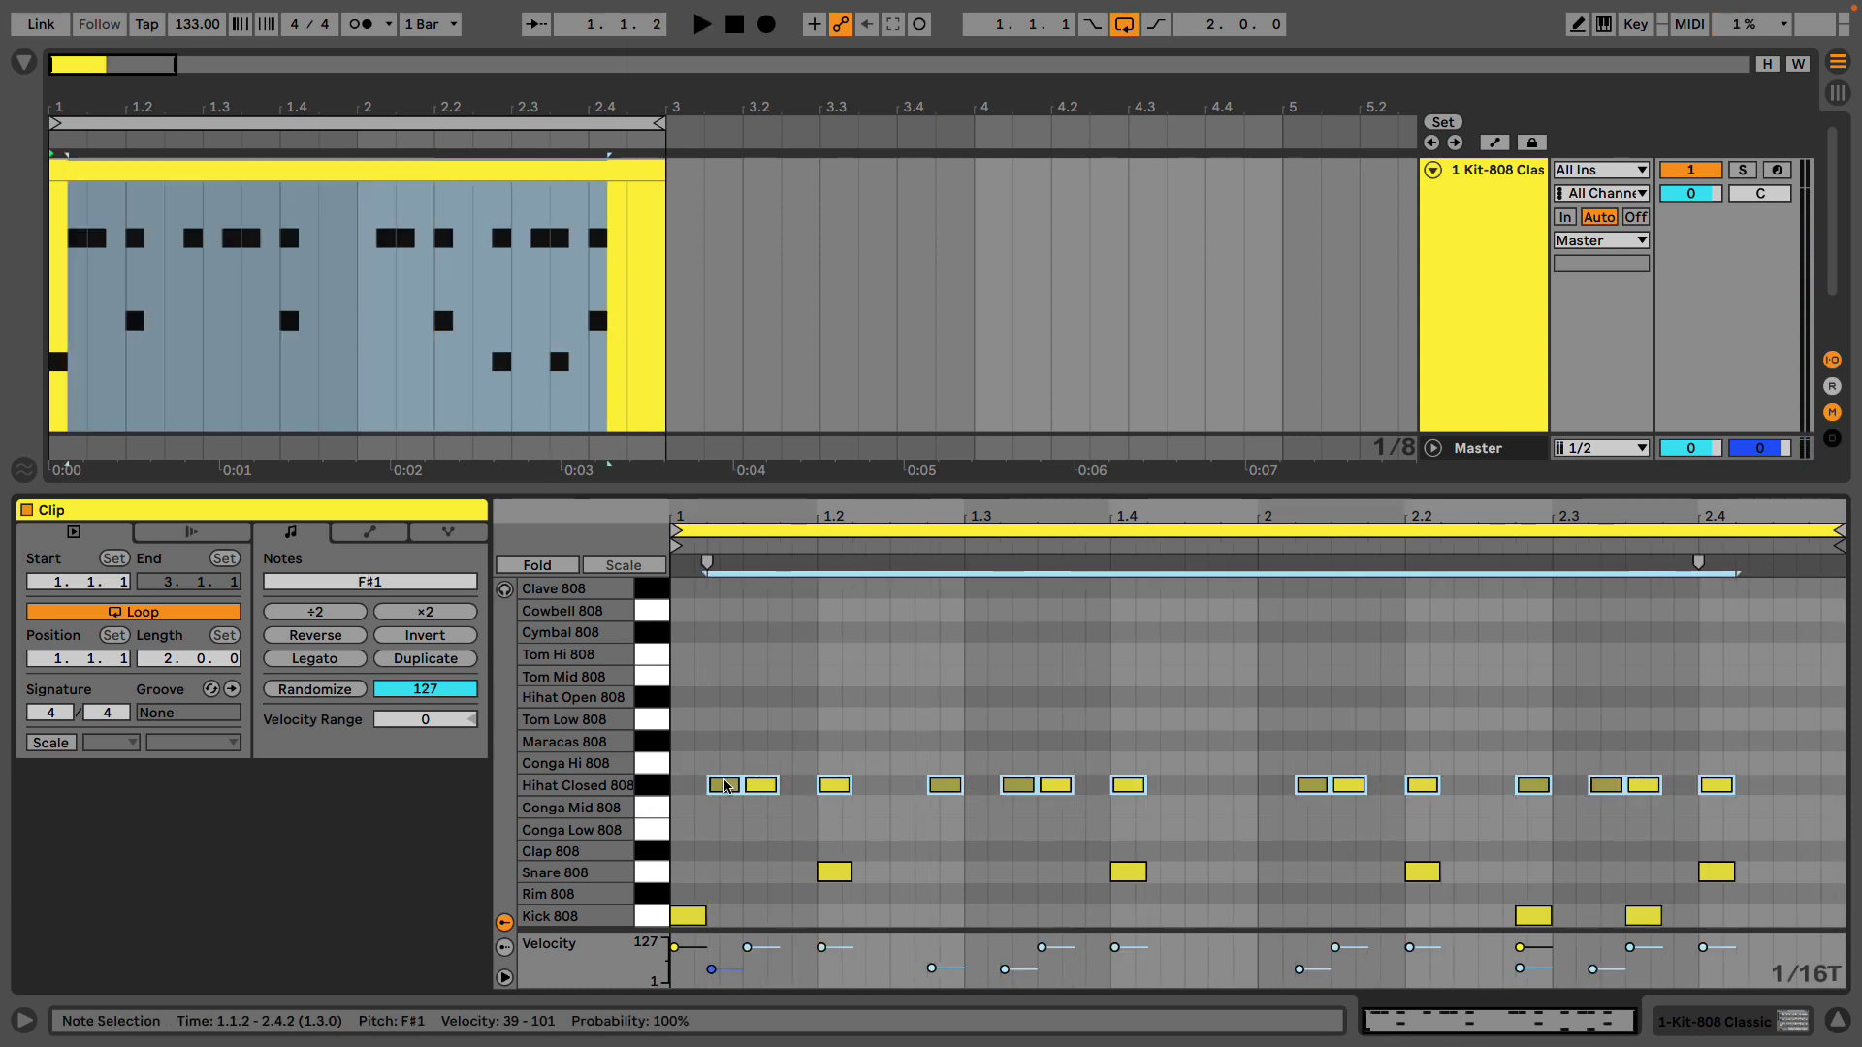
pyautogui.moveTo(725, 787); pyautogui.dragTo(736, 787)
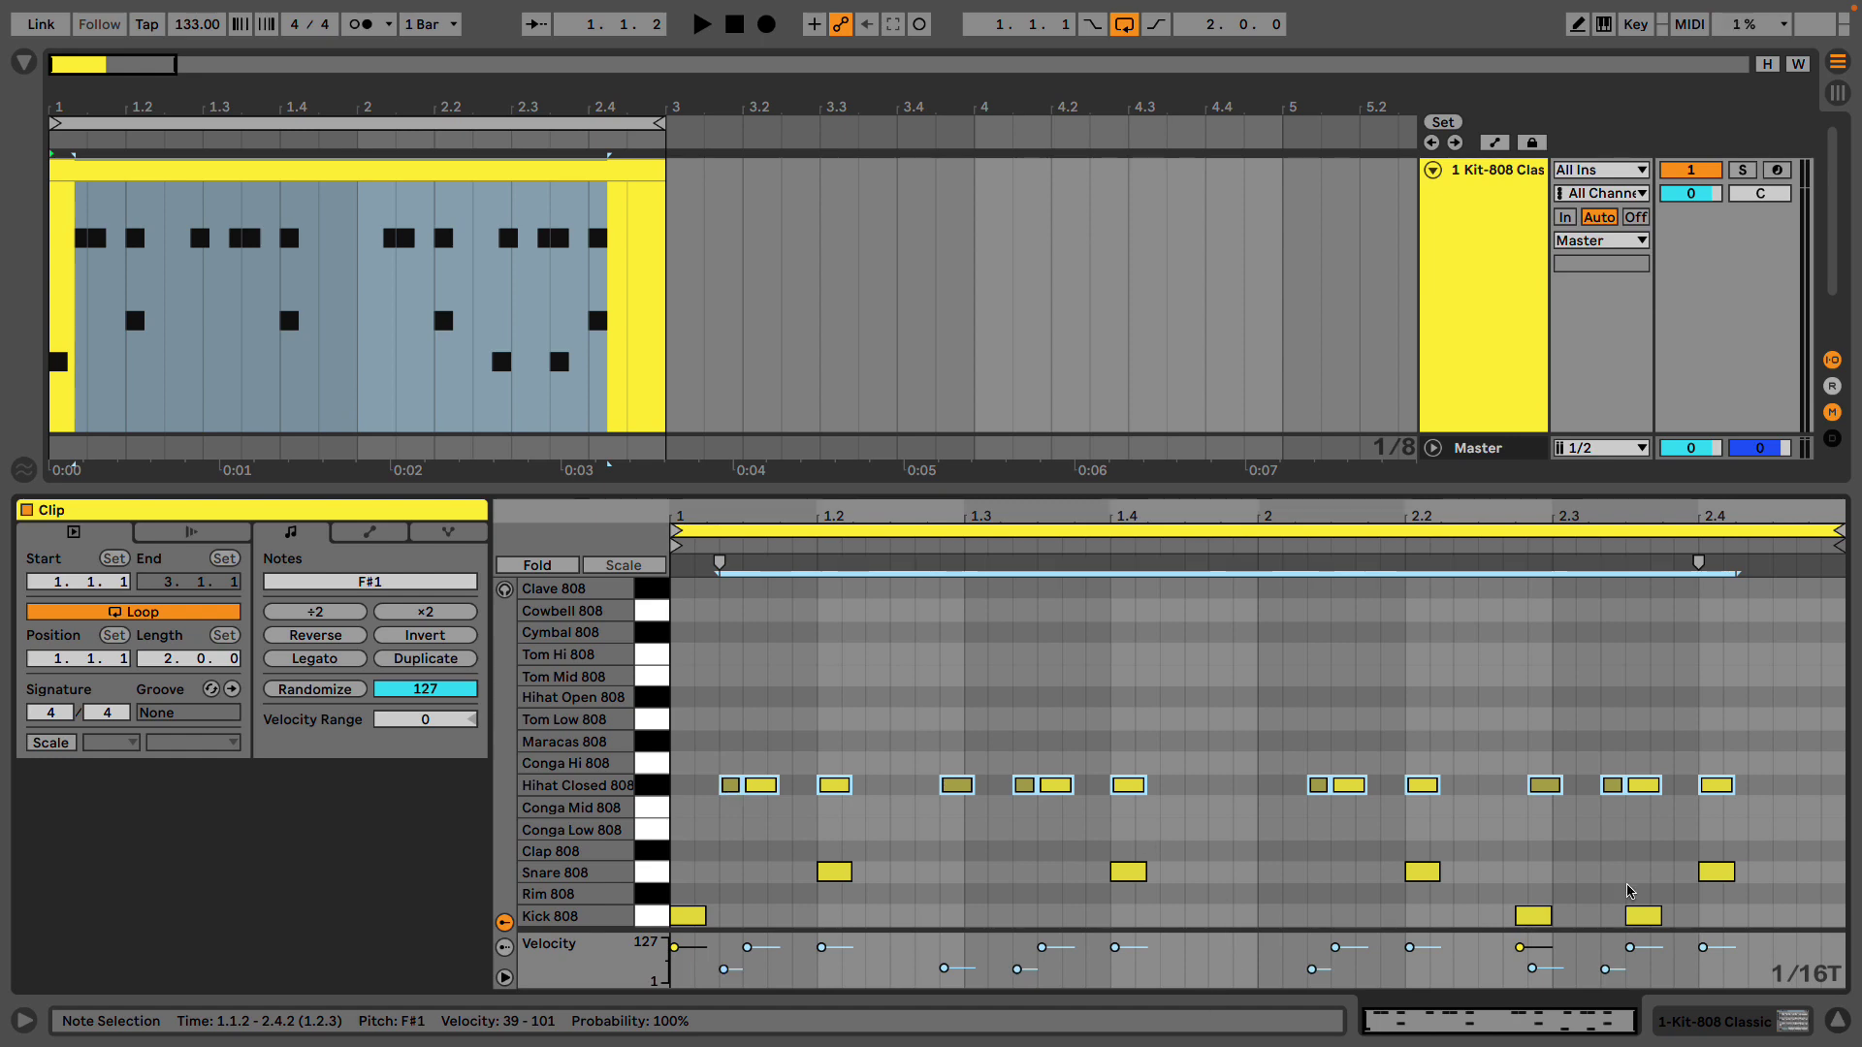
pyautogui.moveTo(1515, 887); pyautogui.dragTo(1703, 935)
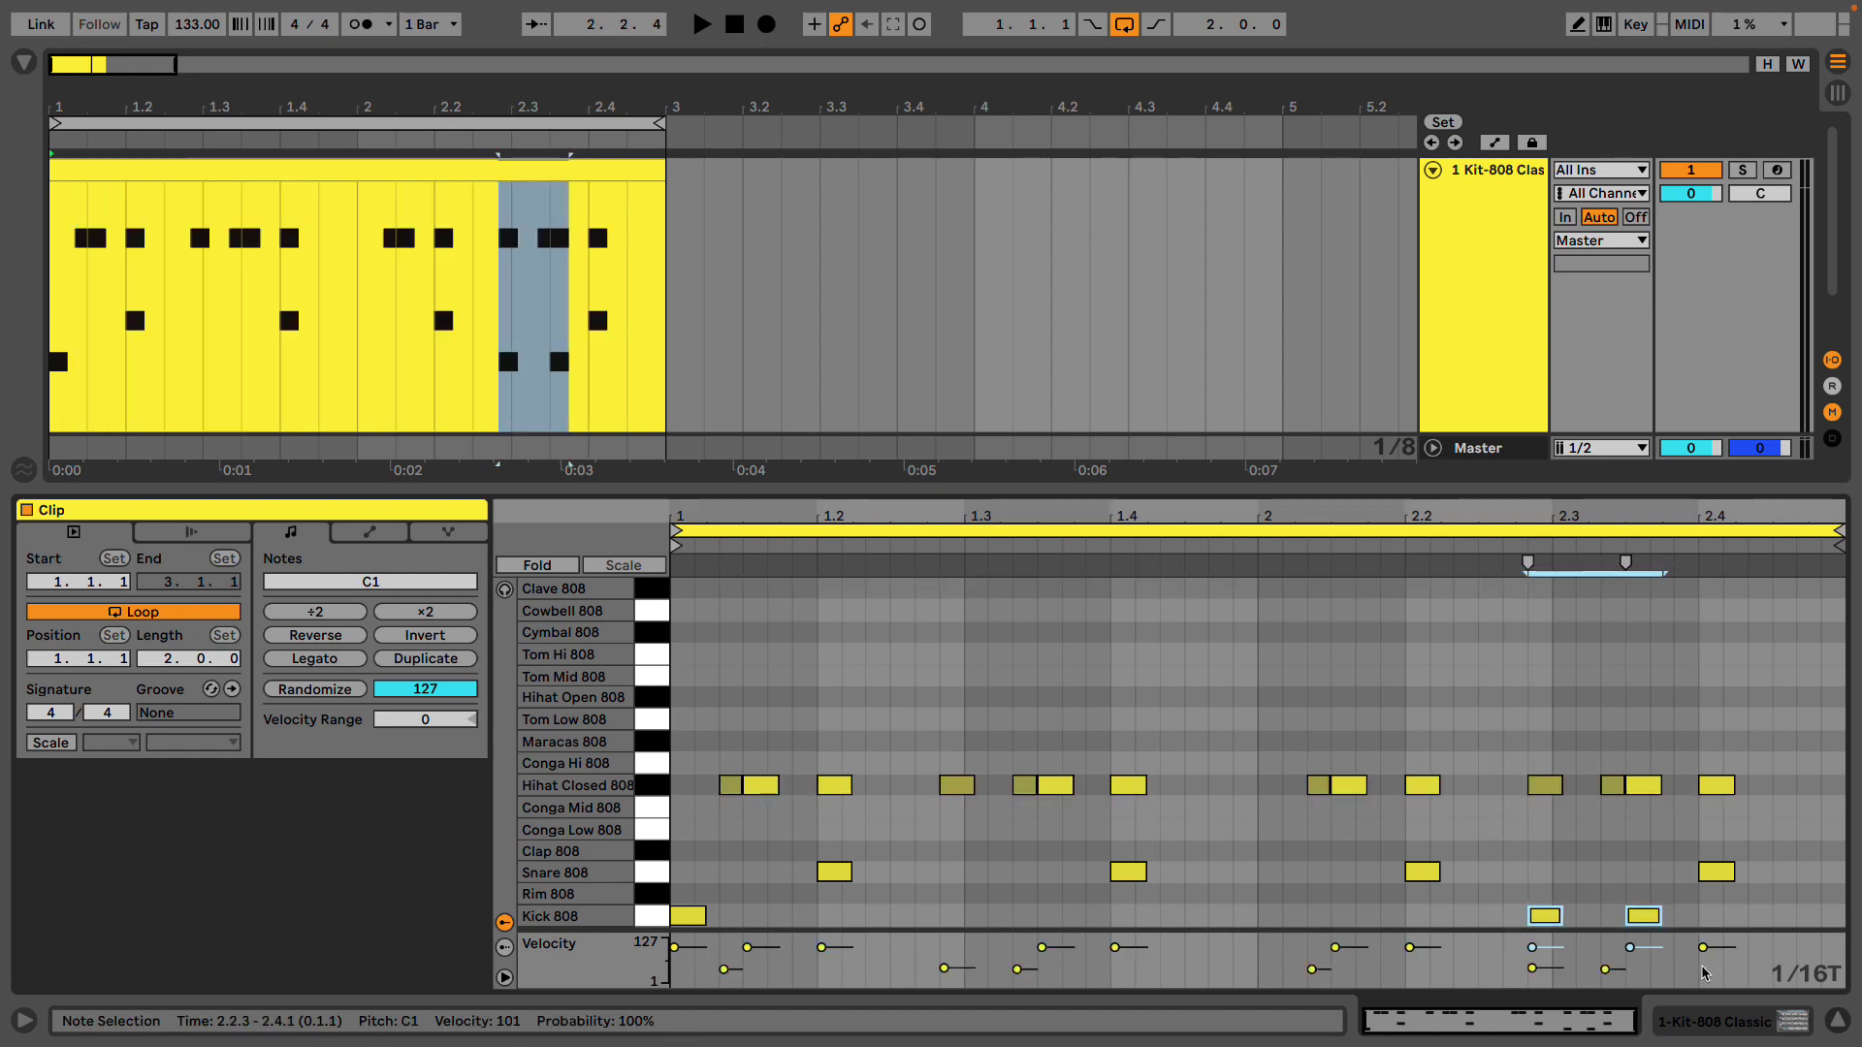
# Try the first bar 2 kick one 1/16 triplet step earlier during playback, and return it to its previous position
pyautogui.click(1544, 915)
pyautogui.moveTo(1545, 915); pyautogui.dragTo(1521, 916)
pyautogui.press('space')
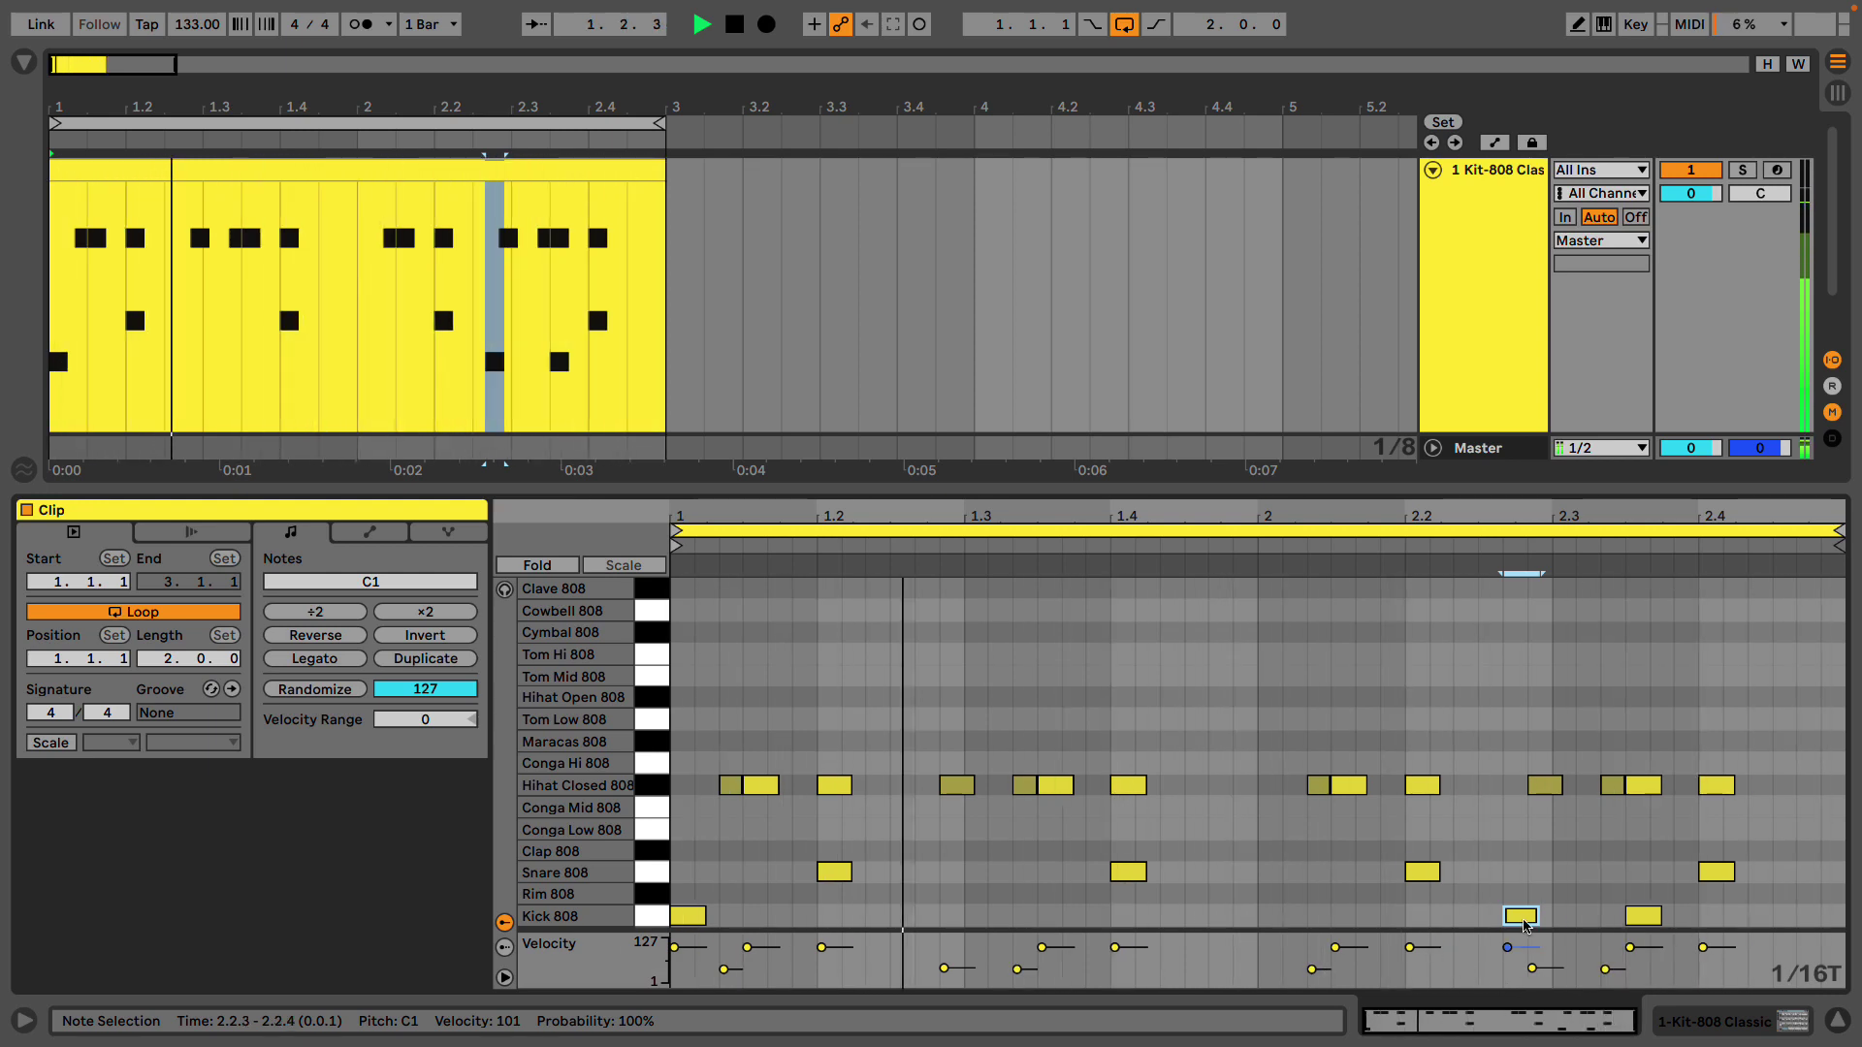
pyautogui.moveTo(1518, 918); pyautogui.dragTo(1547, 919)
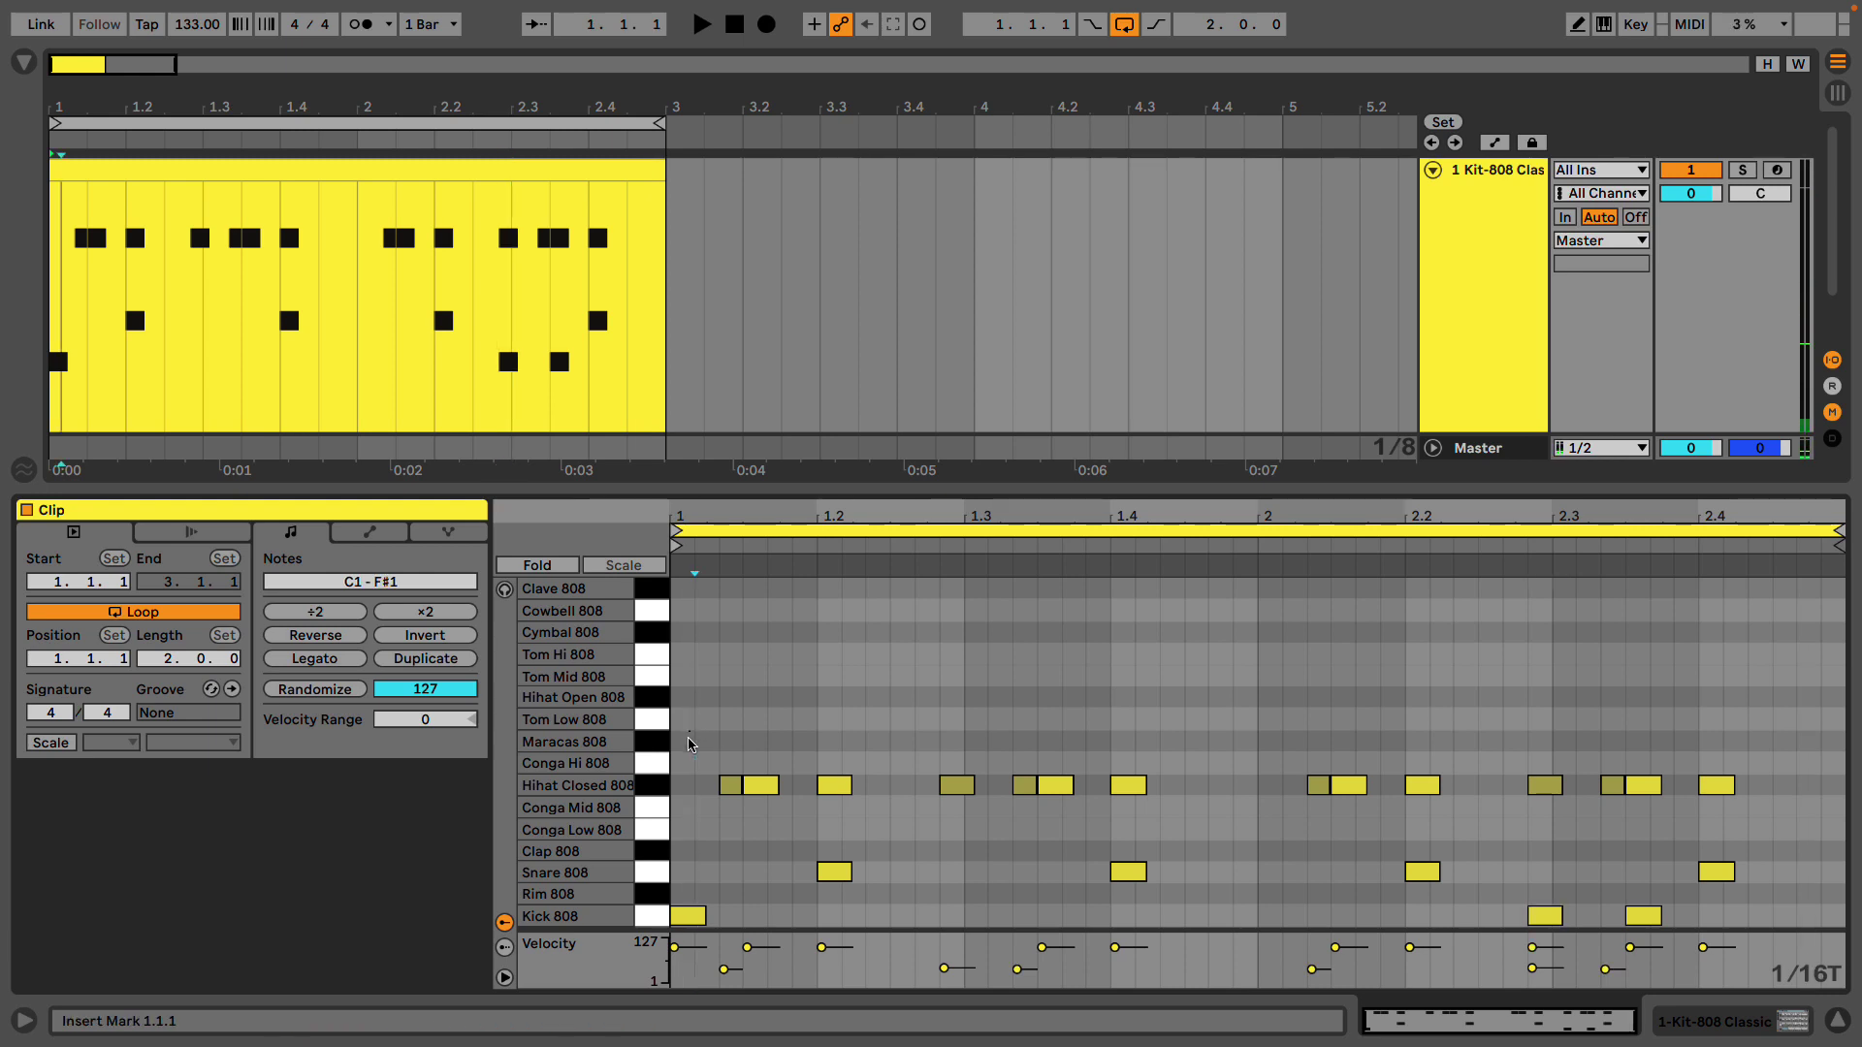
# Examine how the kick, snare and closed hi-hat notes are placed across both bars of the clip
pyautogui.moveTo(702, 734); pyautogui.dragTo(1236, 924)
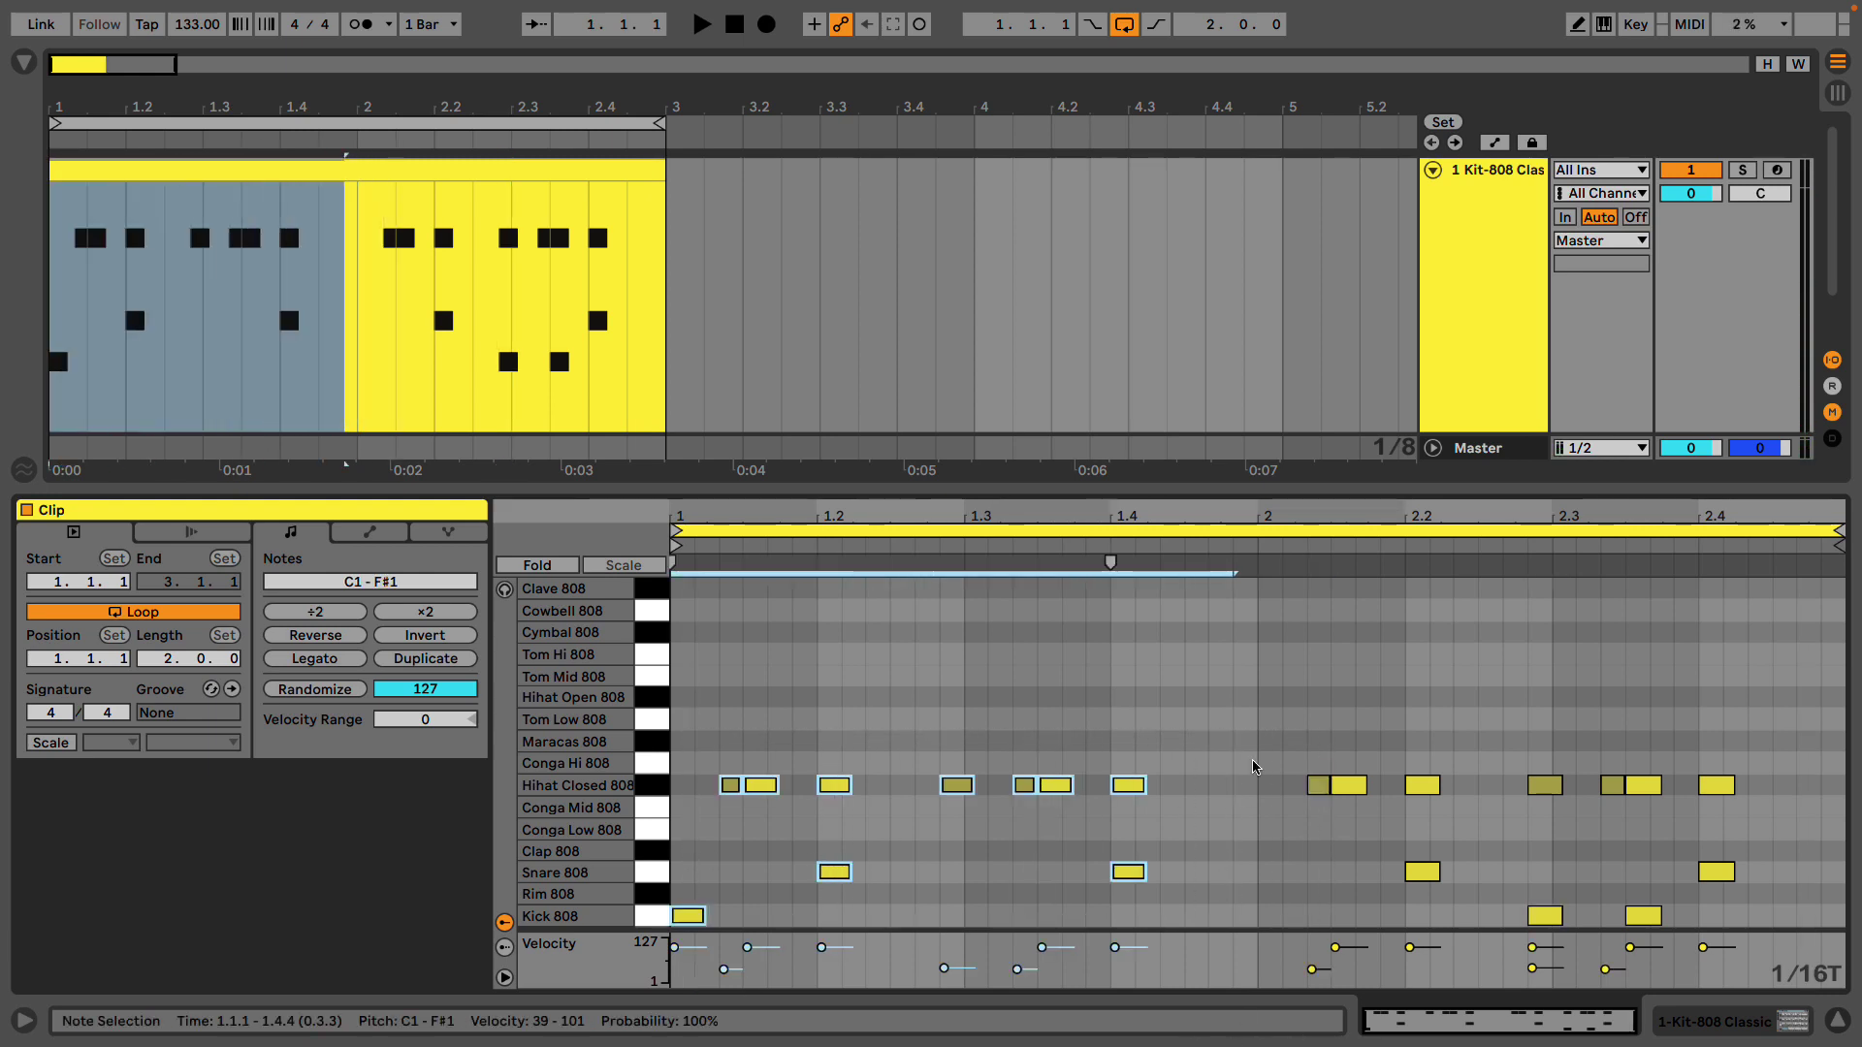
pyautogui.moveTo(1282, 715); pyautogui.dragTo(1754, 987)
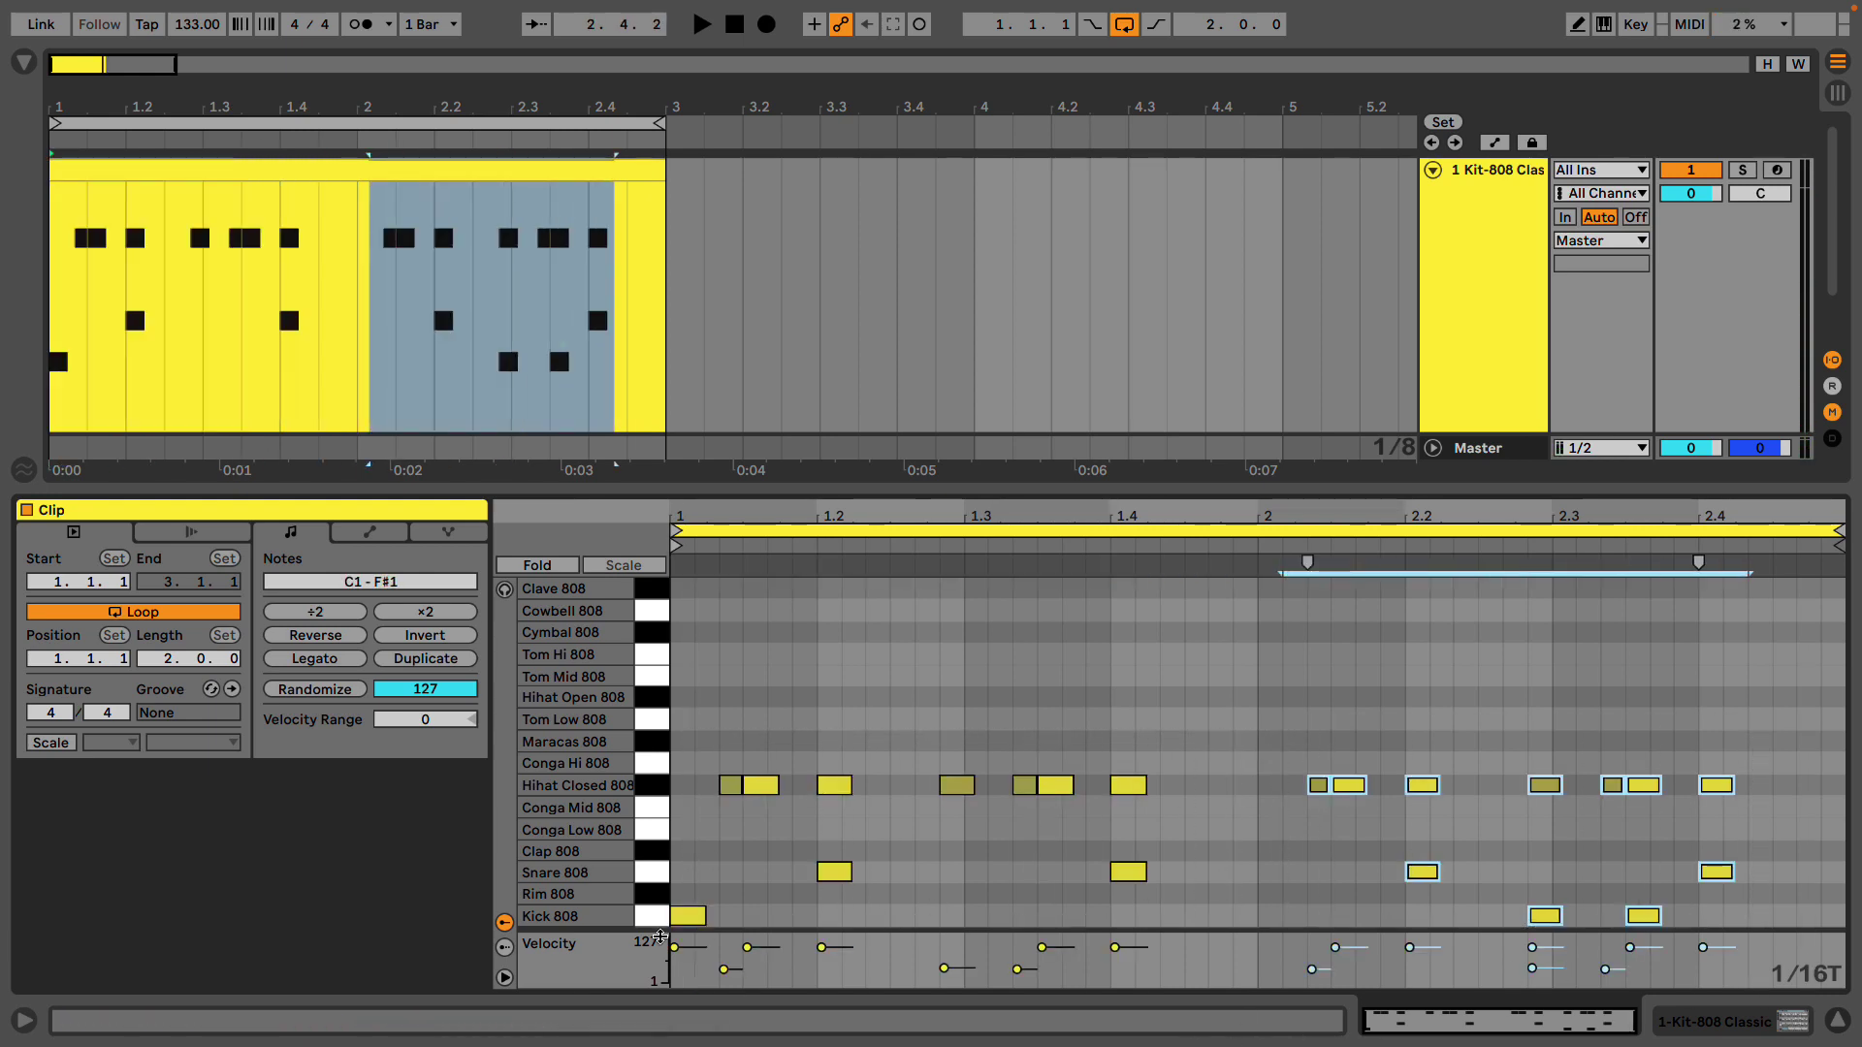
pyautogui.click(702, 918)
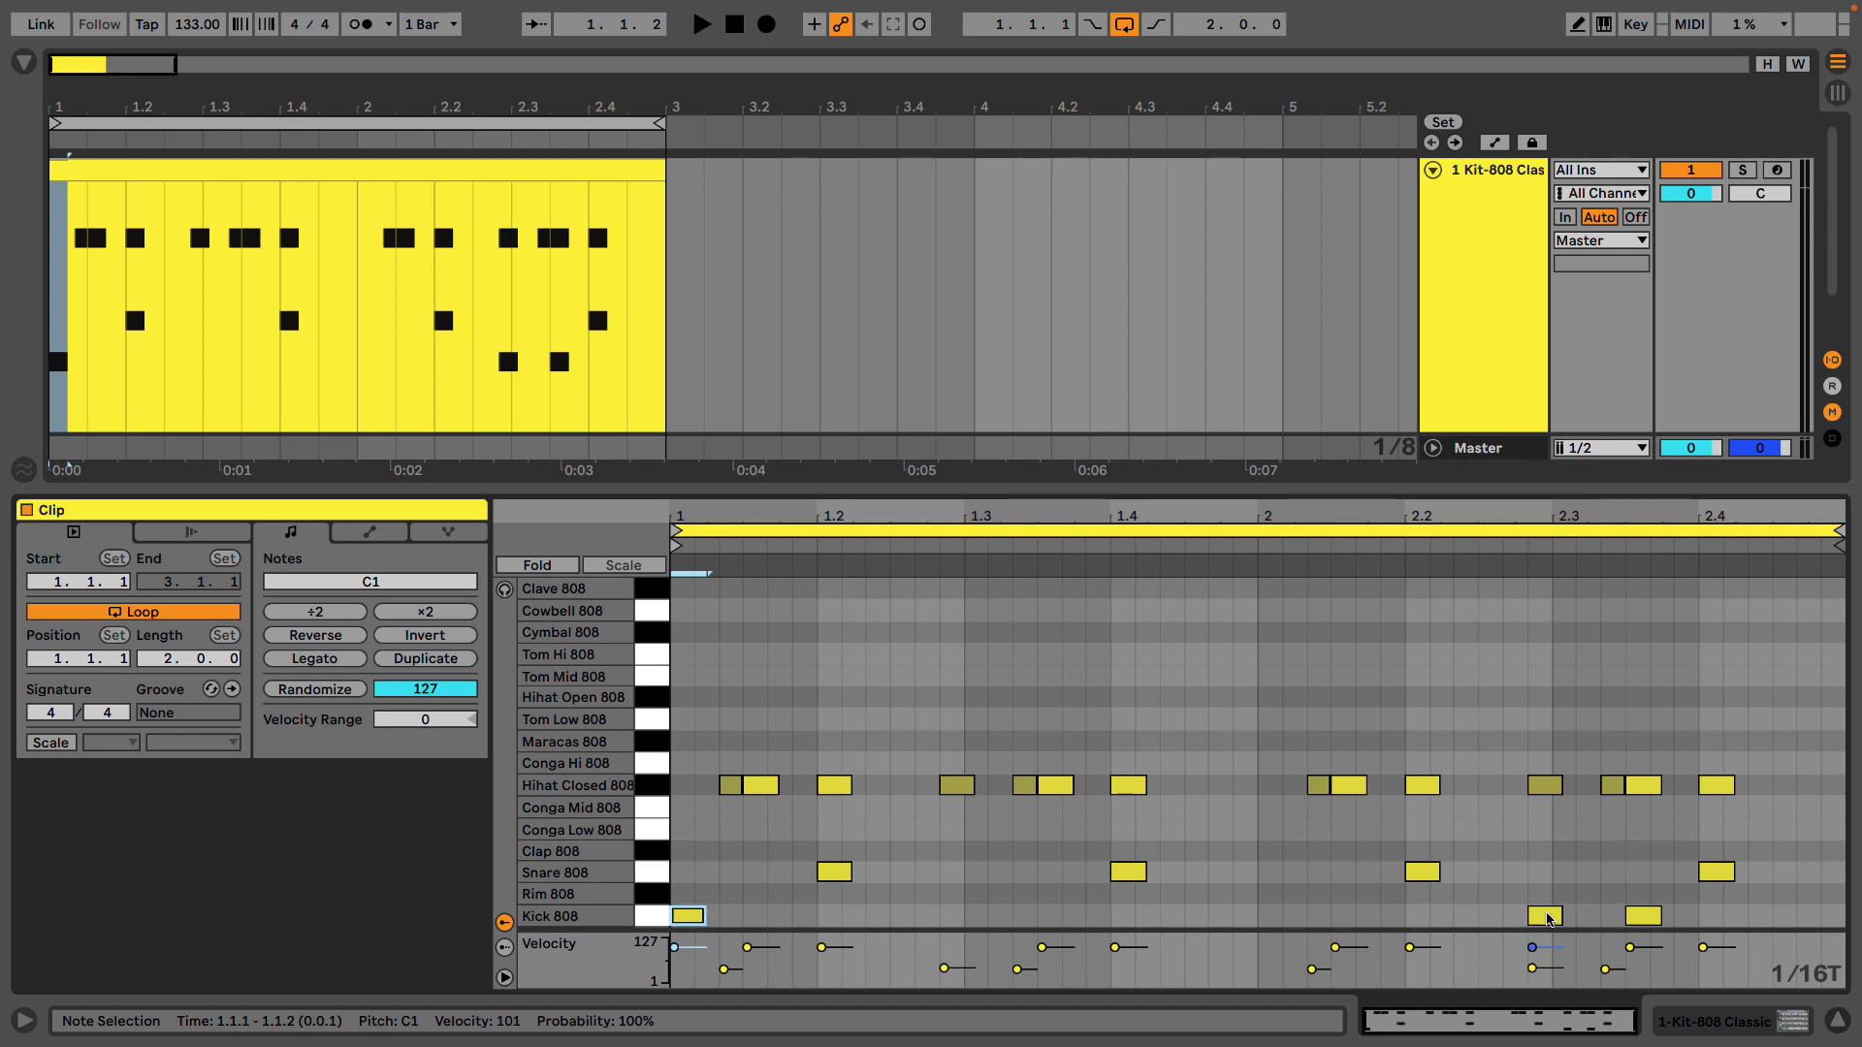
pyautogui.click(1545, 917)
pyautogui.click(643, 925)
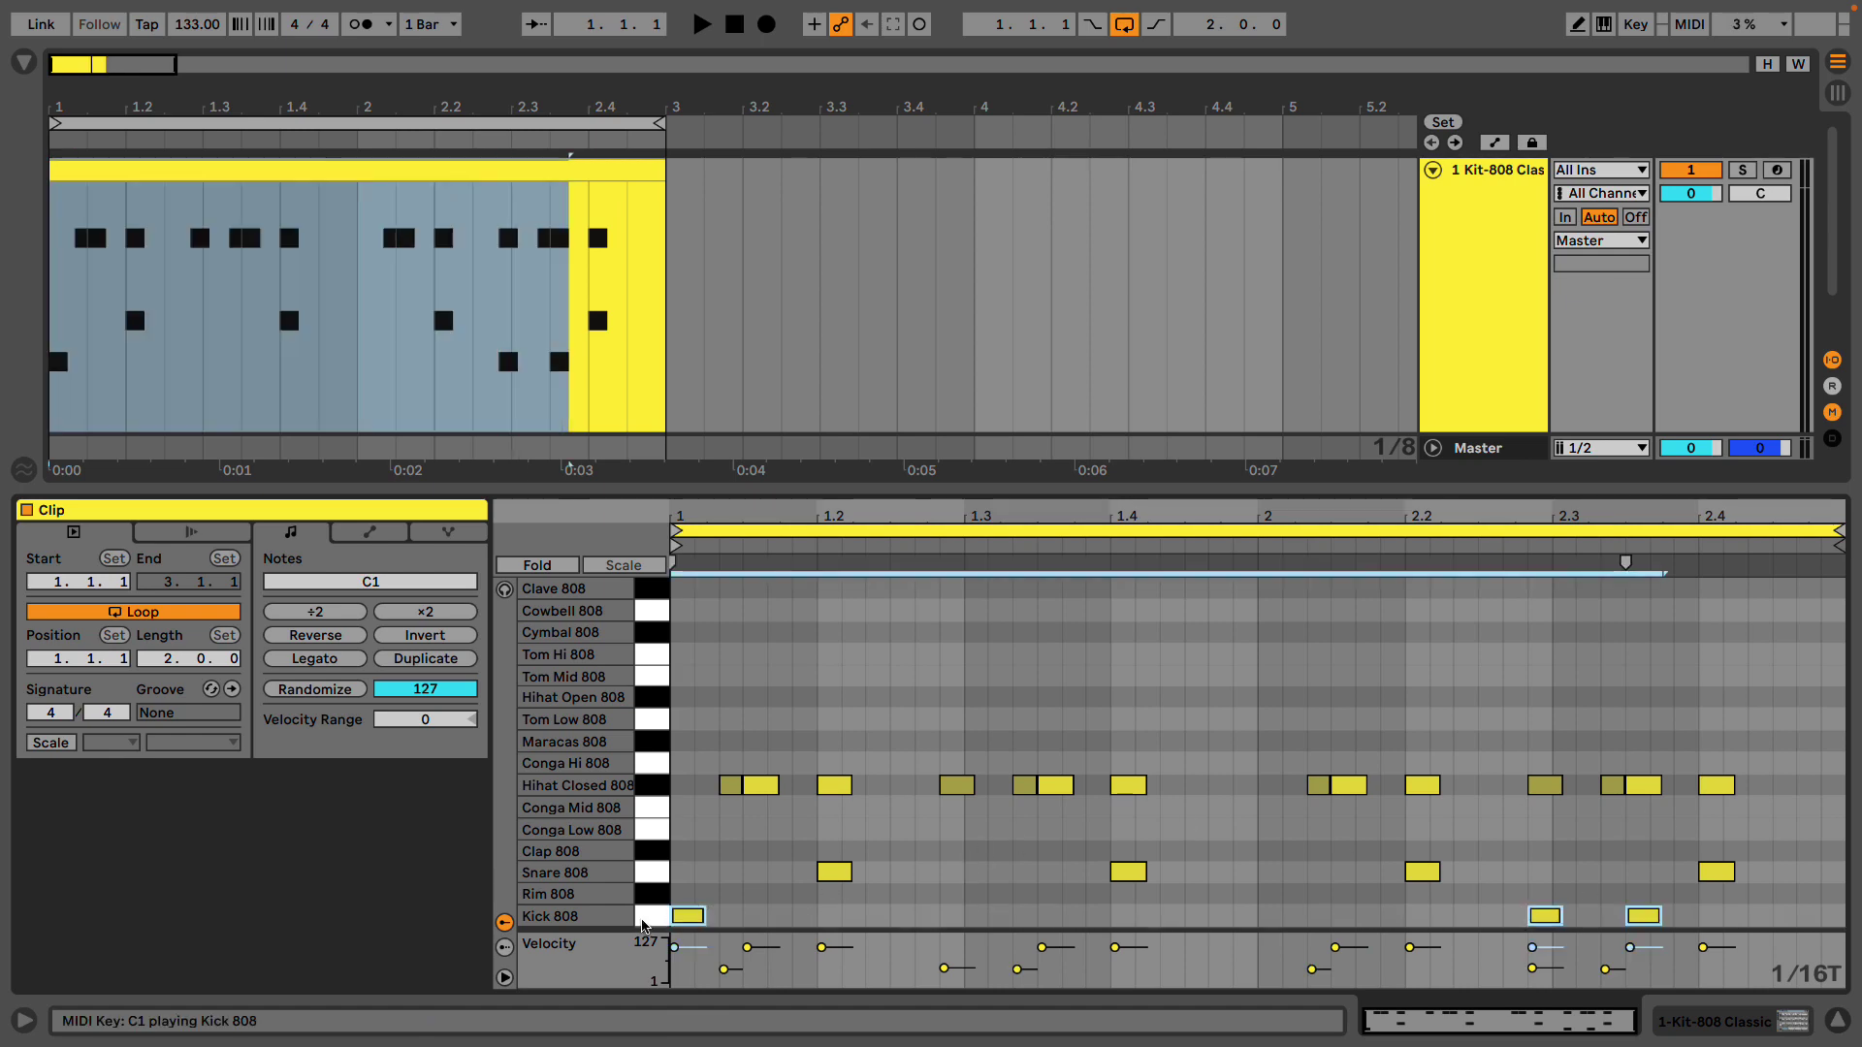
pyautogui.click(702, 878)
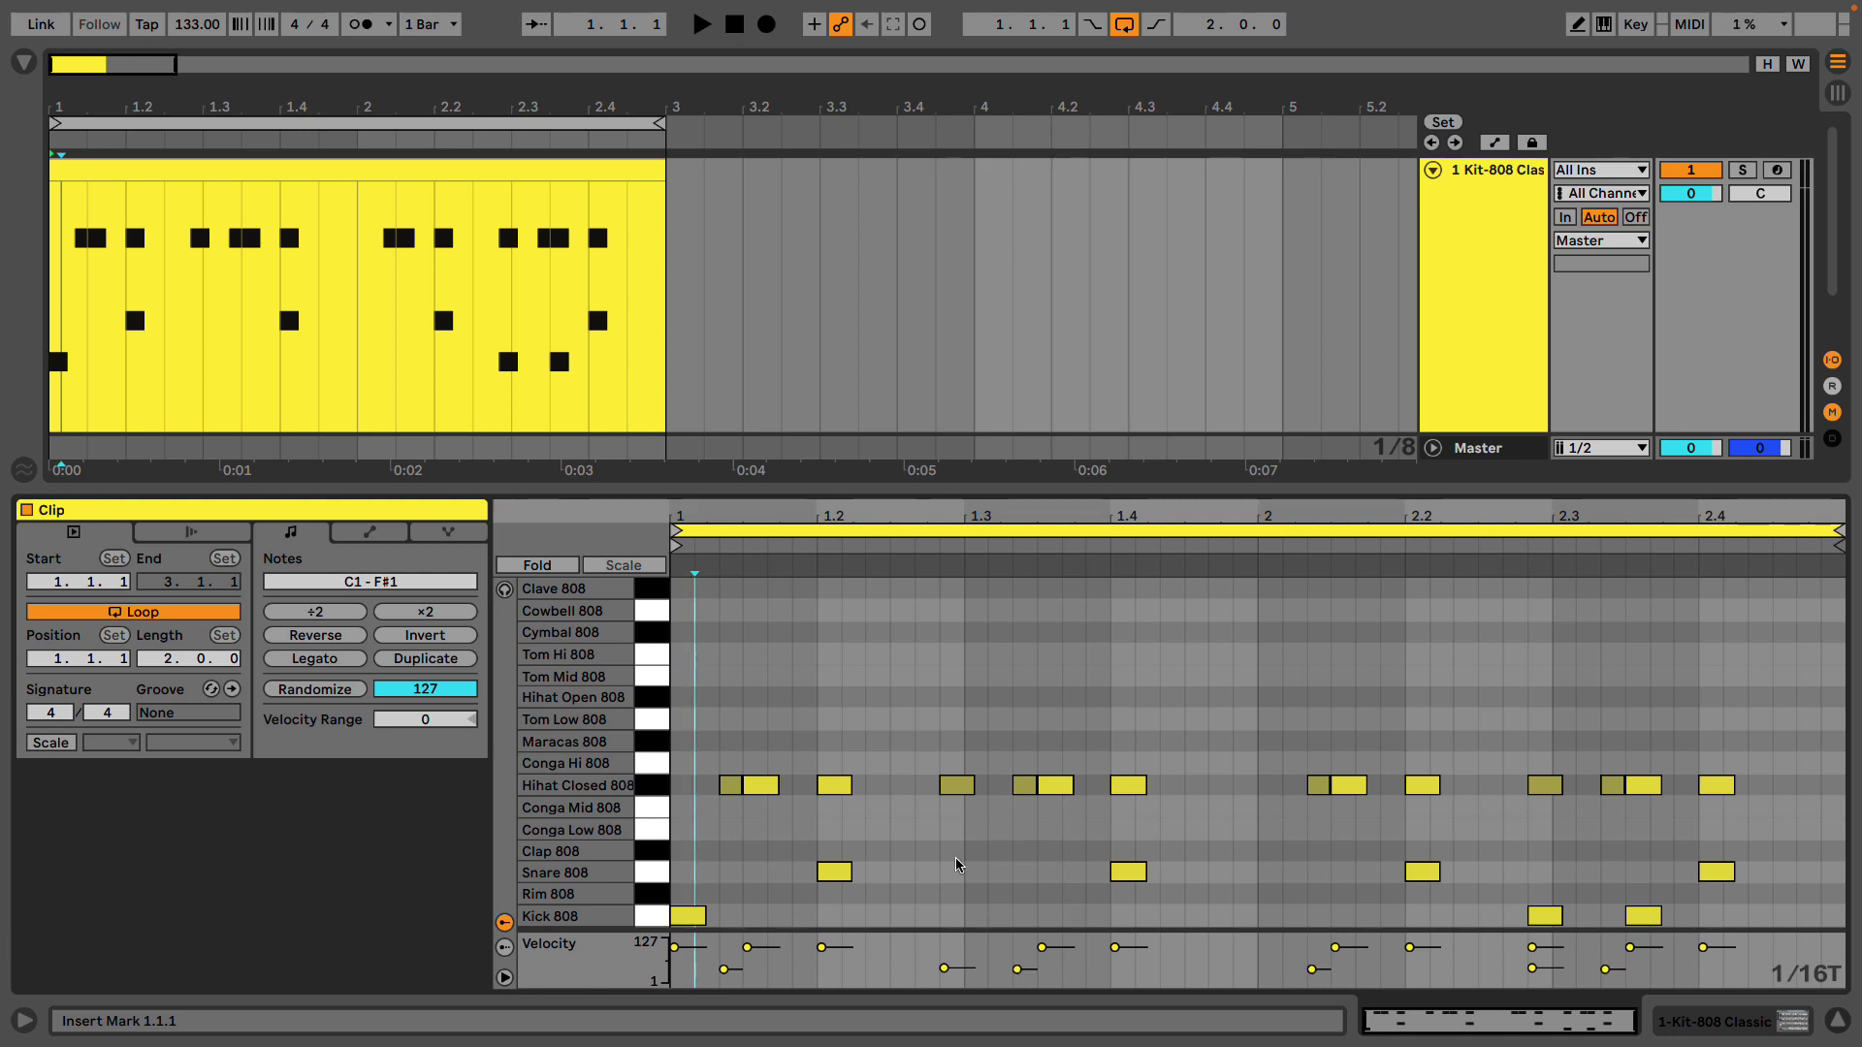
pyautogui.click(1111, 877)
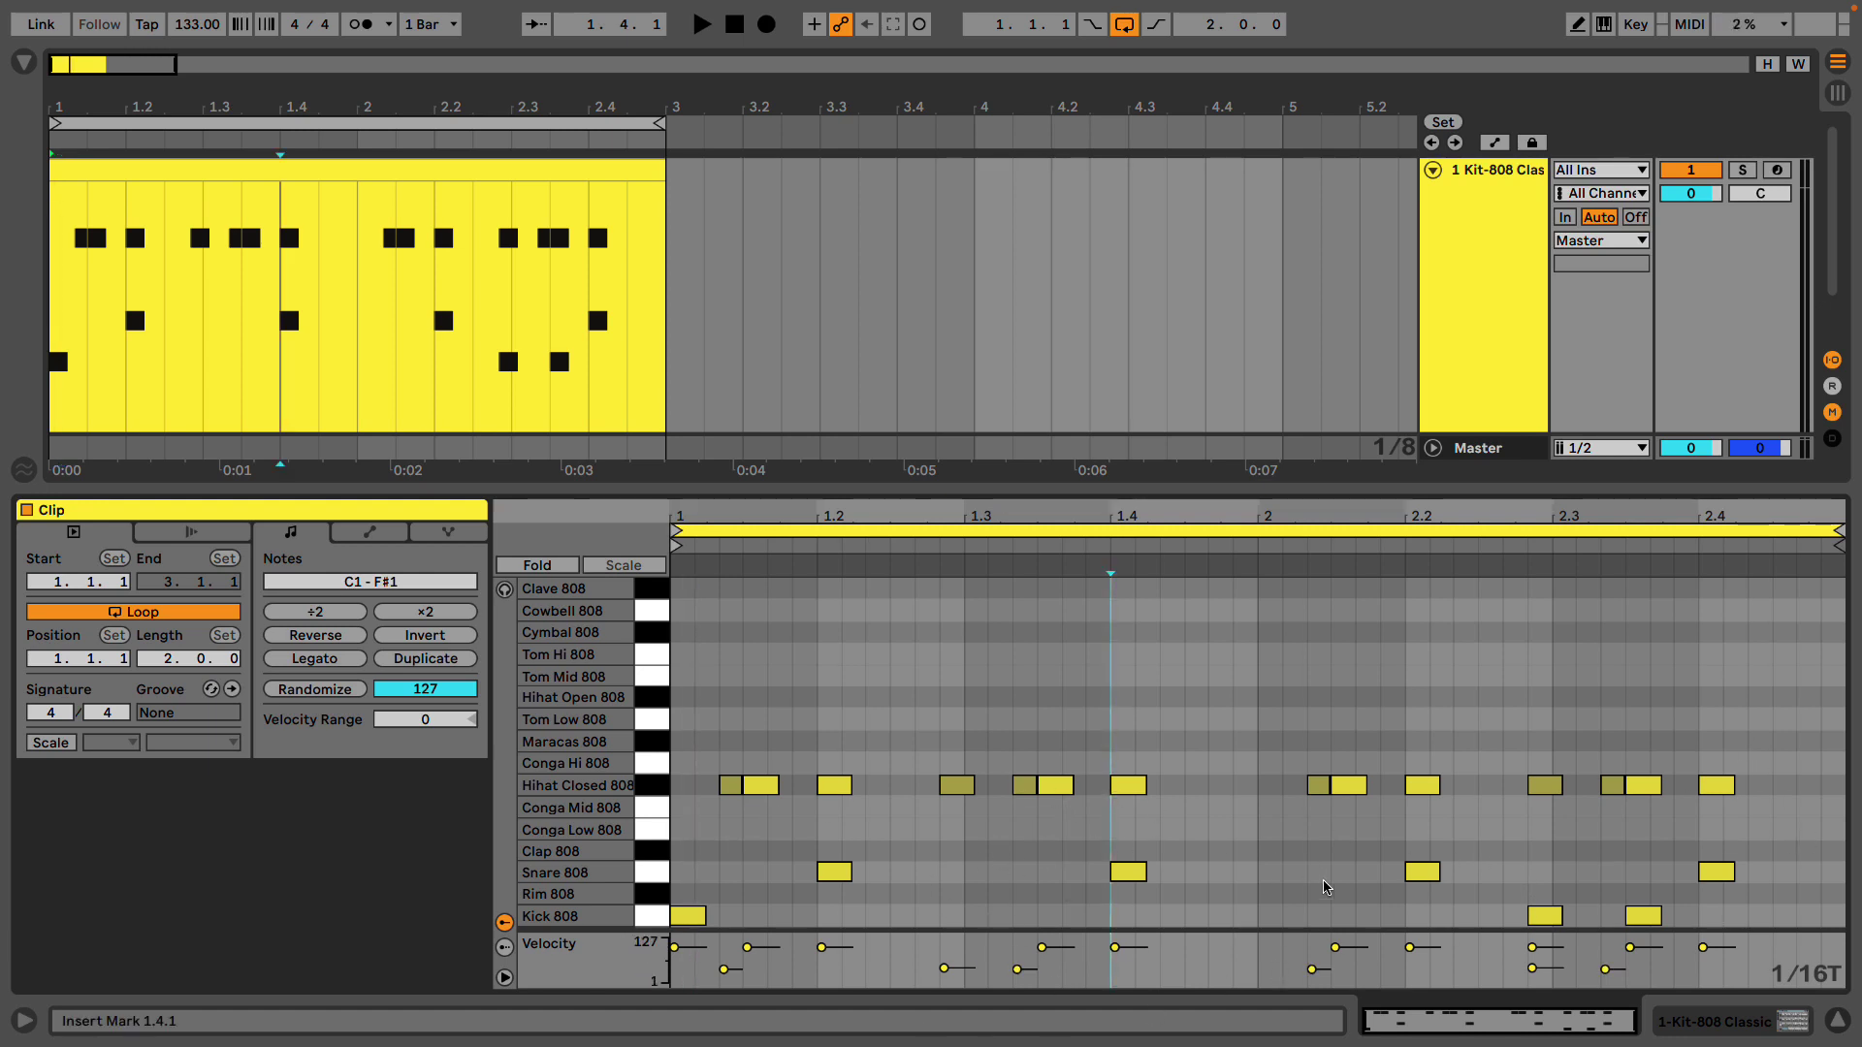
pyautogui.click(968, 896)
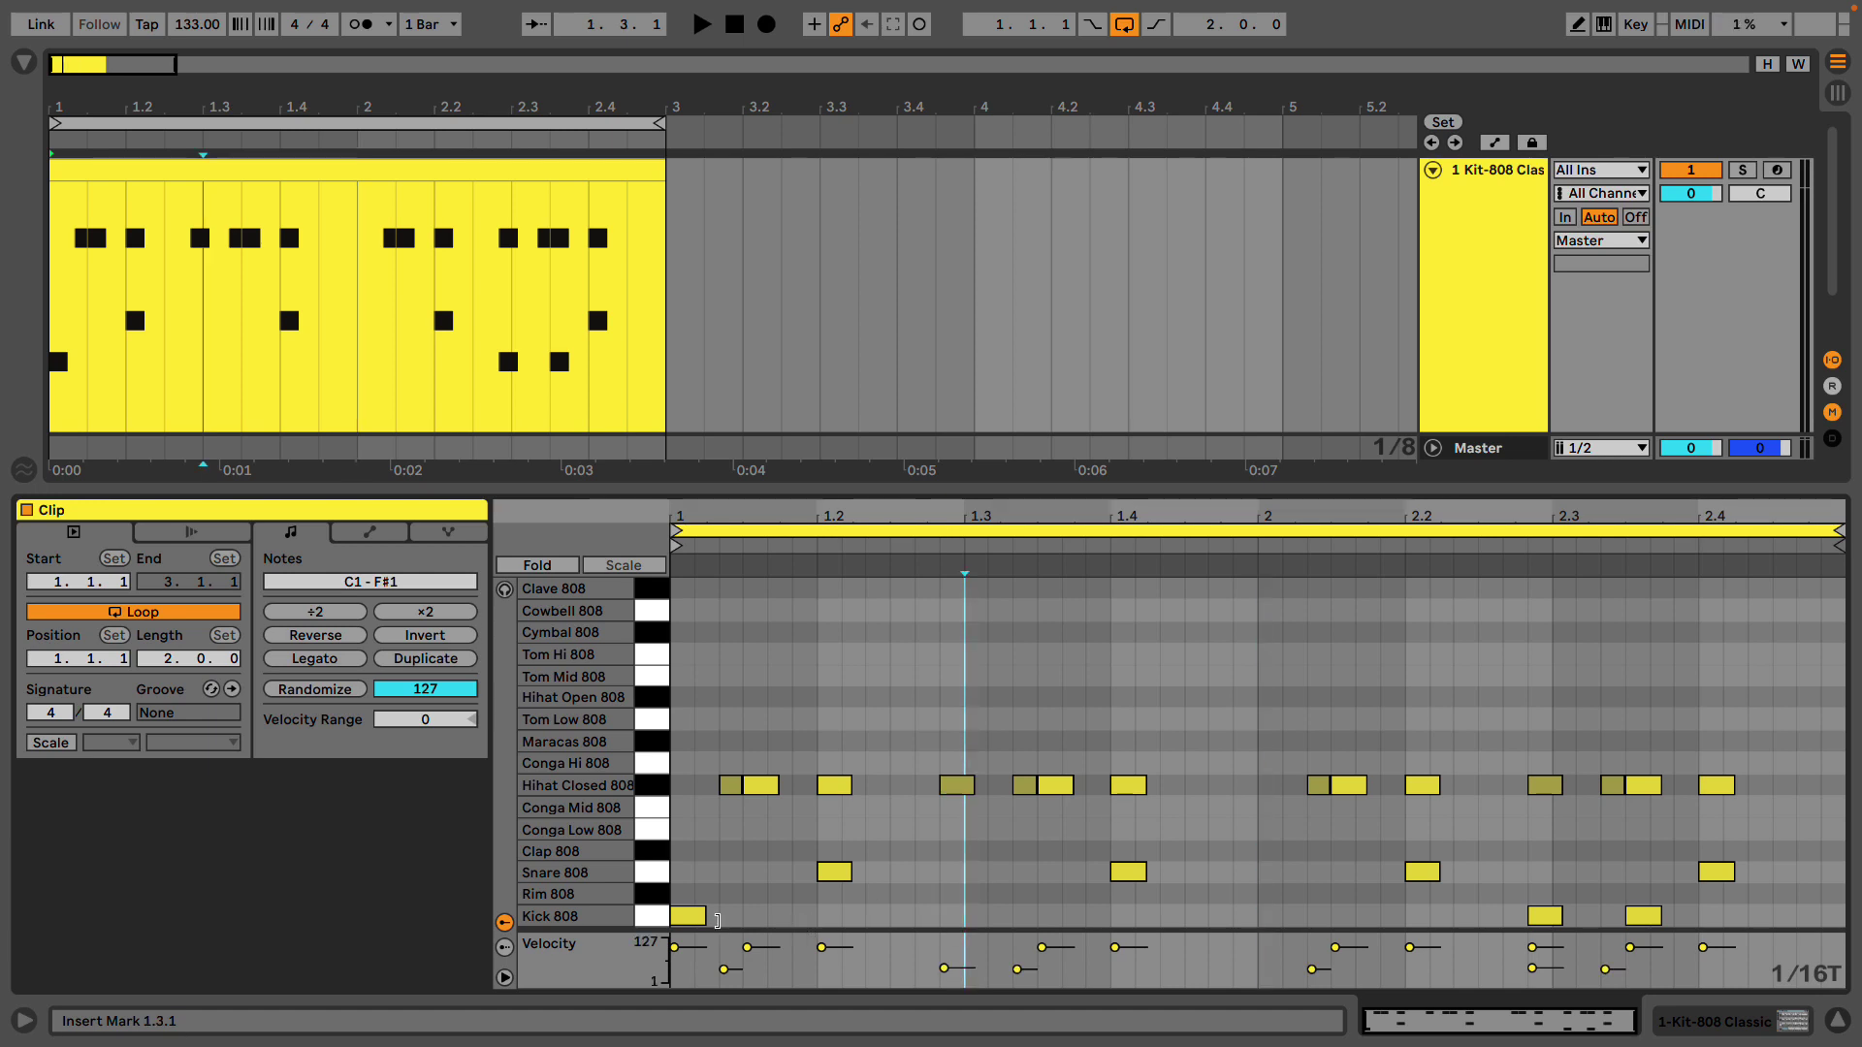
pyautogui.click(689, 920)
pyautogui.click(836, 872)
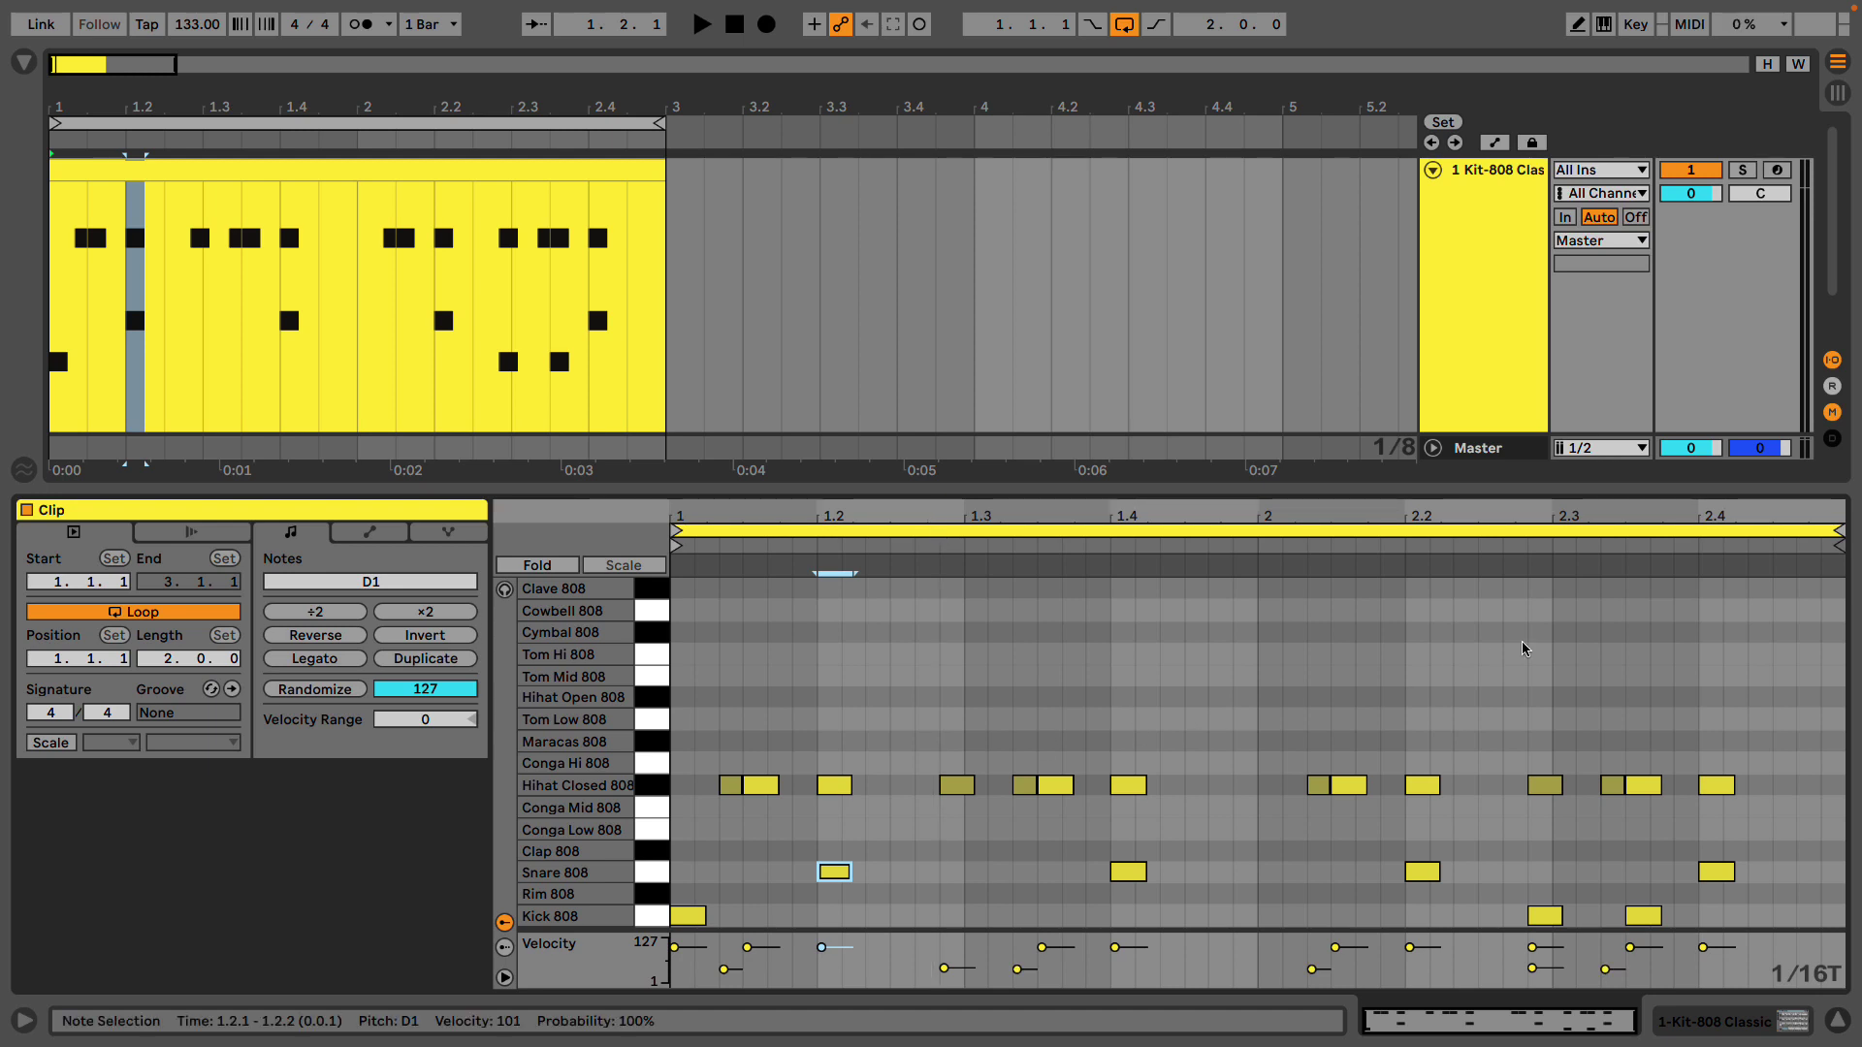
pyautogui.moveTo(1616, 635)
pyautogui.mouseDown()
pyautogui.moveTo(1619, 788)
pyautogui.moveTo(831, 805)
pyautogui.moveTo(793, 854)
pyautogui.mouseUp()
pyautogui.click(793, 853)
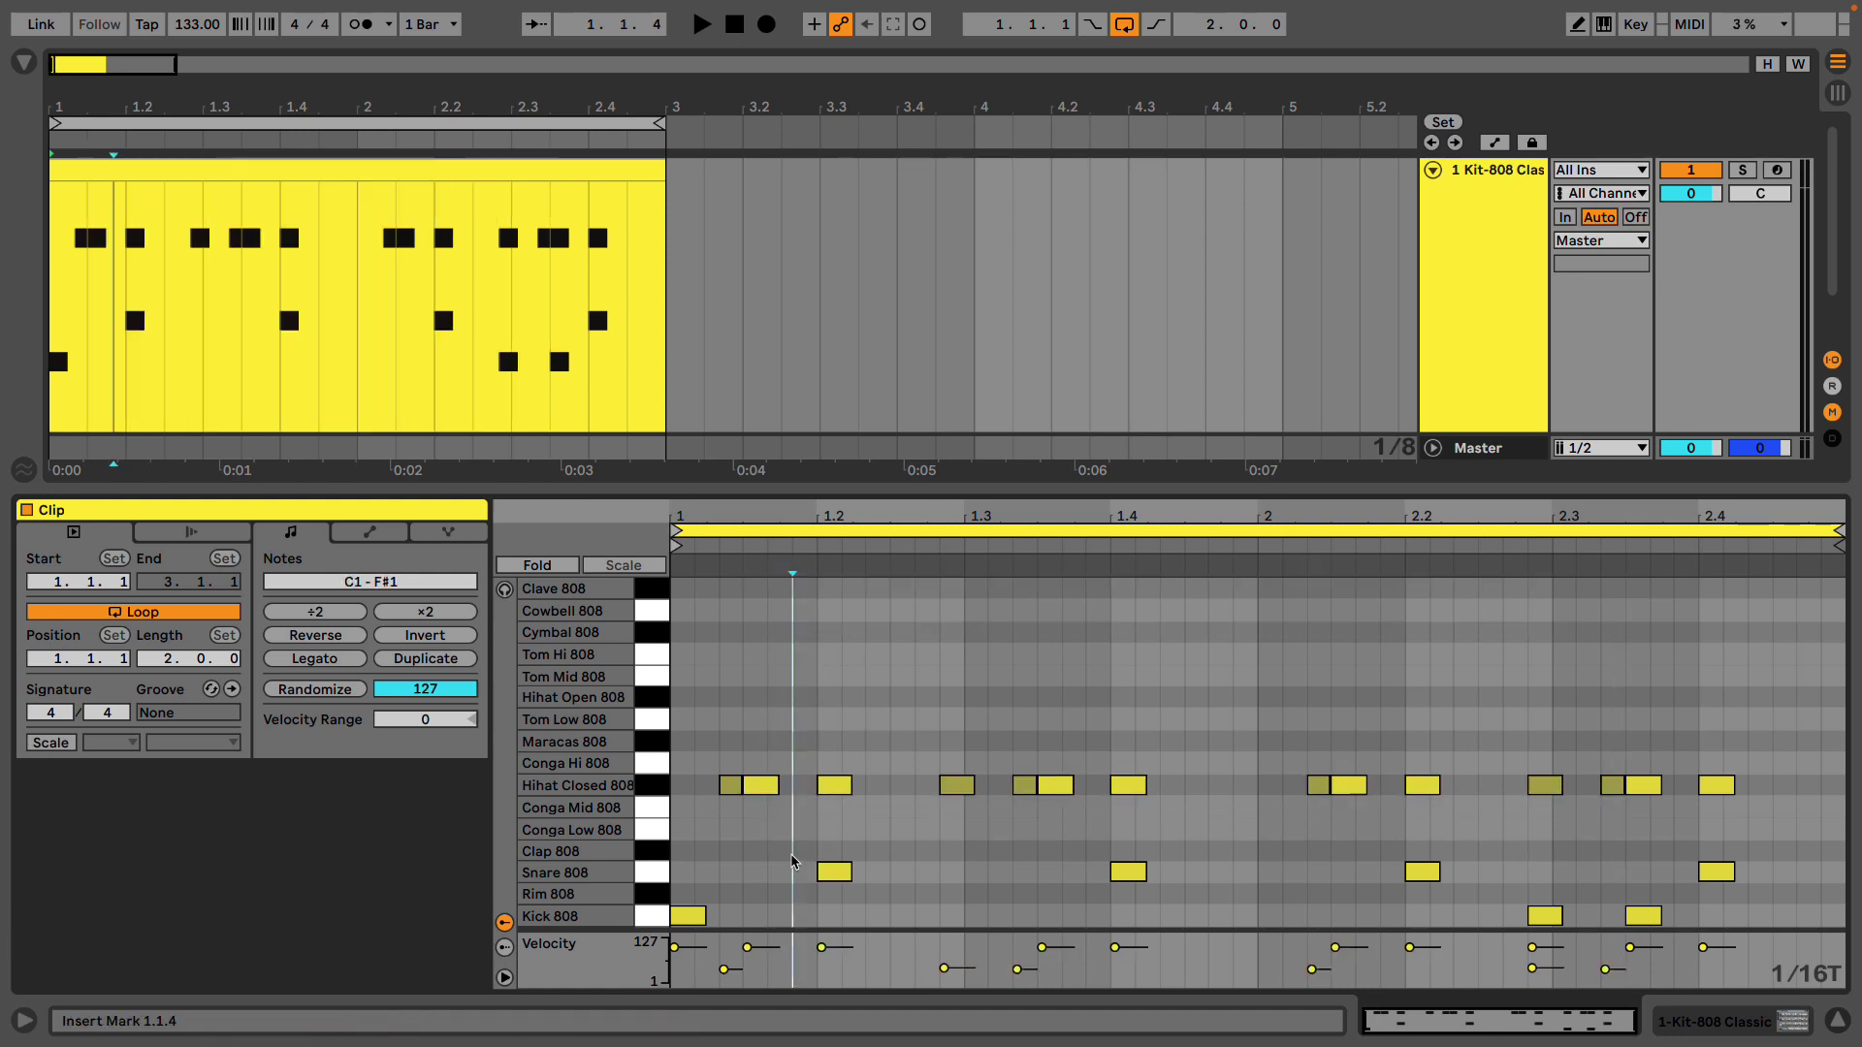
pyautogui.click(528, 167)
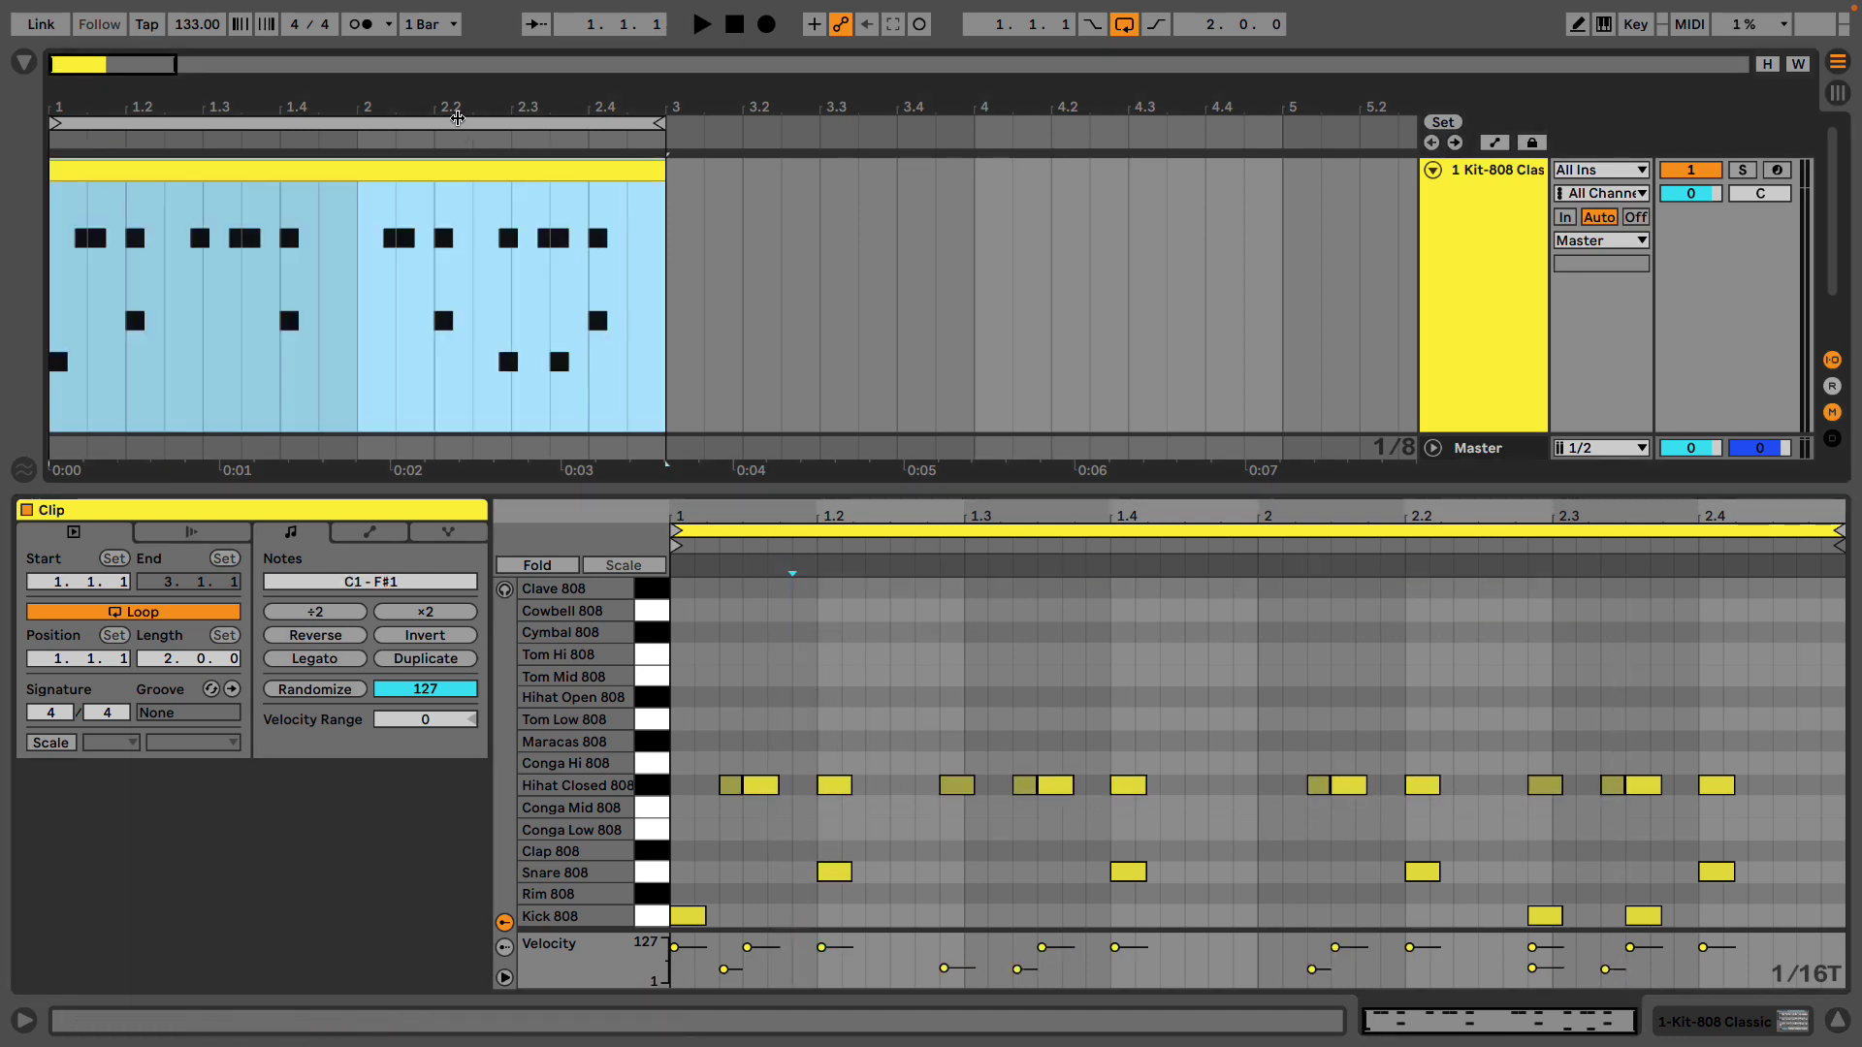
pyautogui.moveTo(458, 109); pyautogui.dragTo(400, 107)
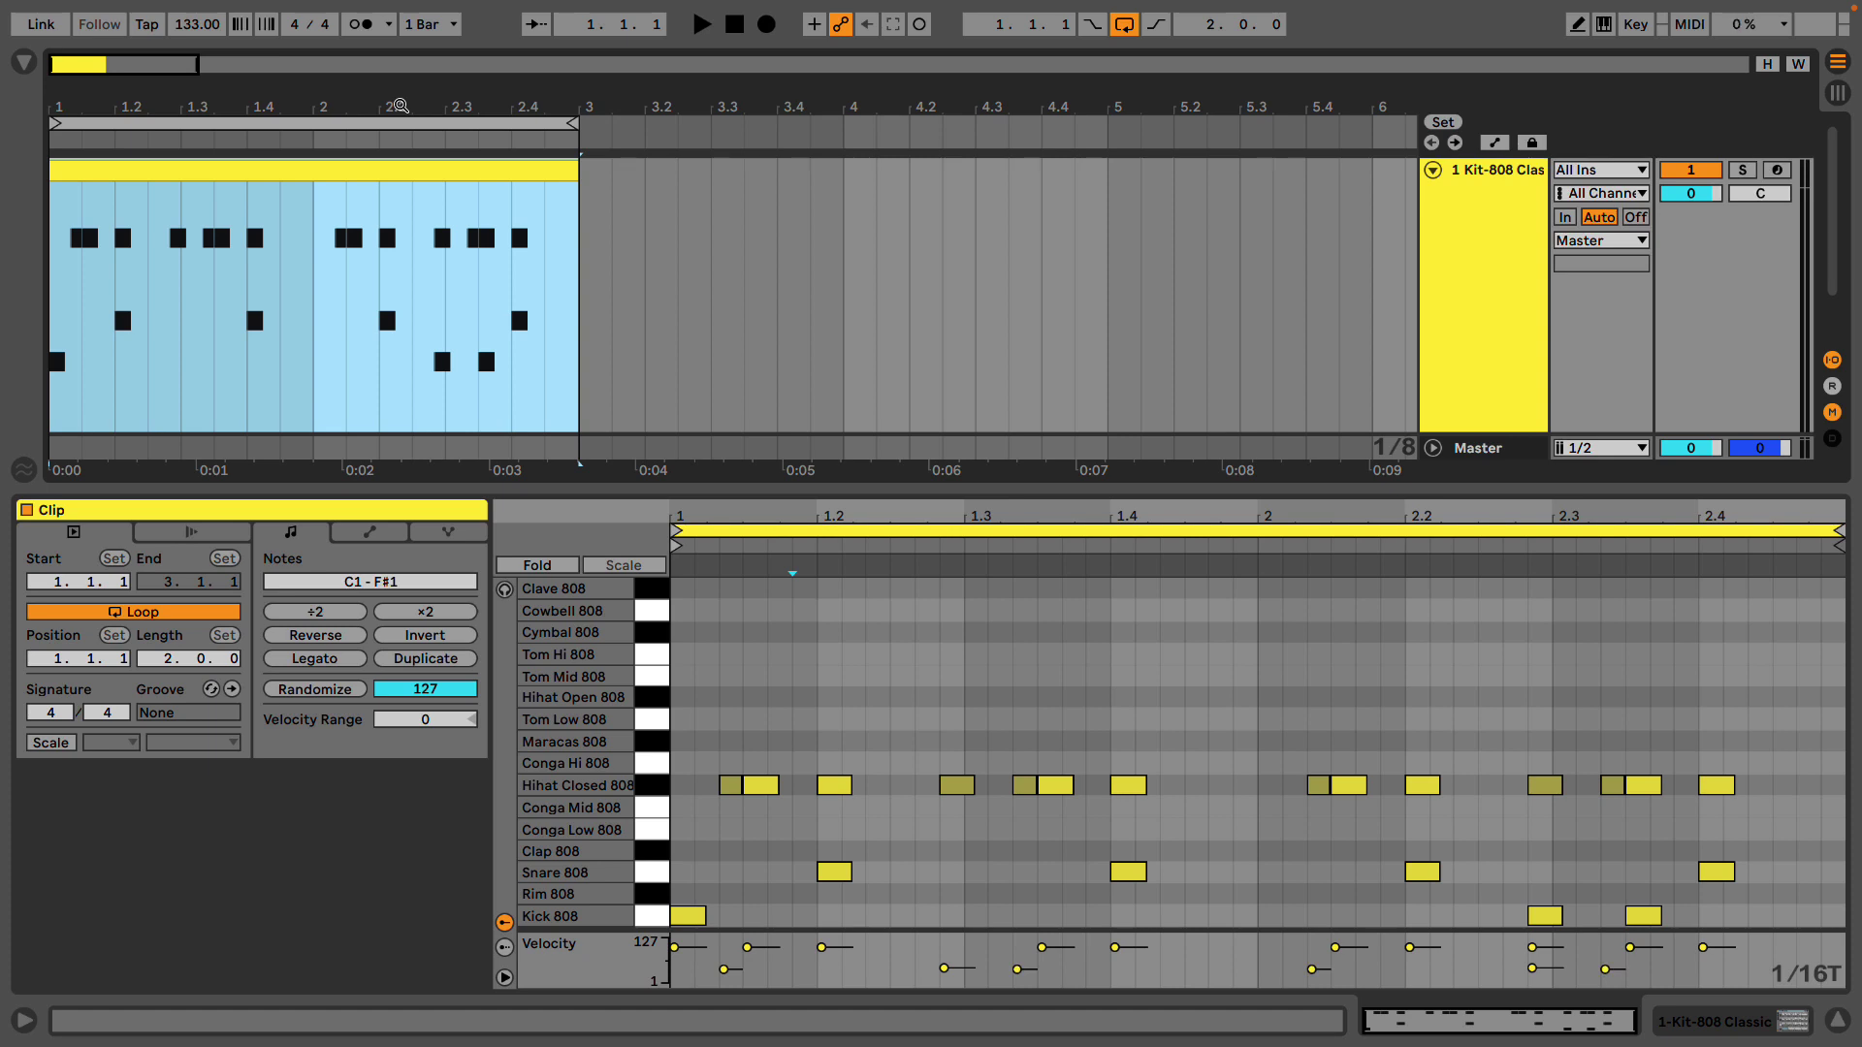
pyautogui.click(401, 106)
pyautogui.moveTo(400, 107)
pyautogui.mouseDown()
pyautogui.moveTo(401, 136)
pyautogui.moveTo(535, 106)
pyautogui.mouseUp()
pyautogui.click(455, 123)
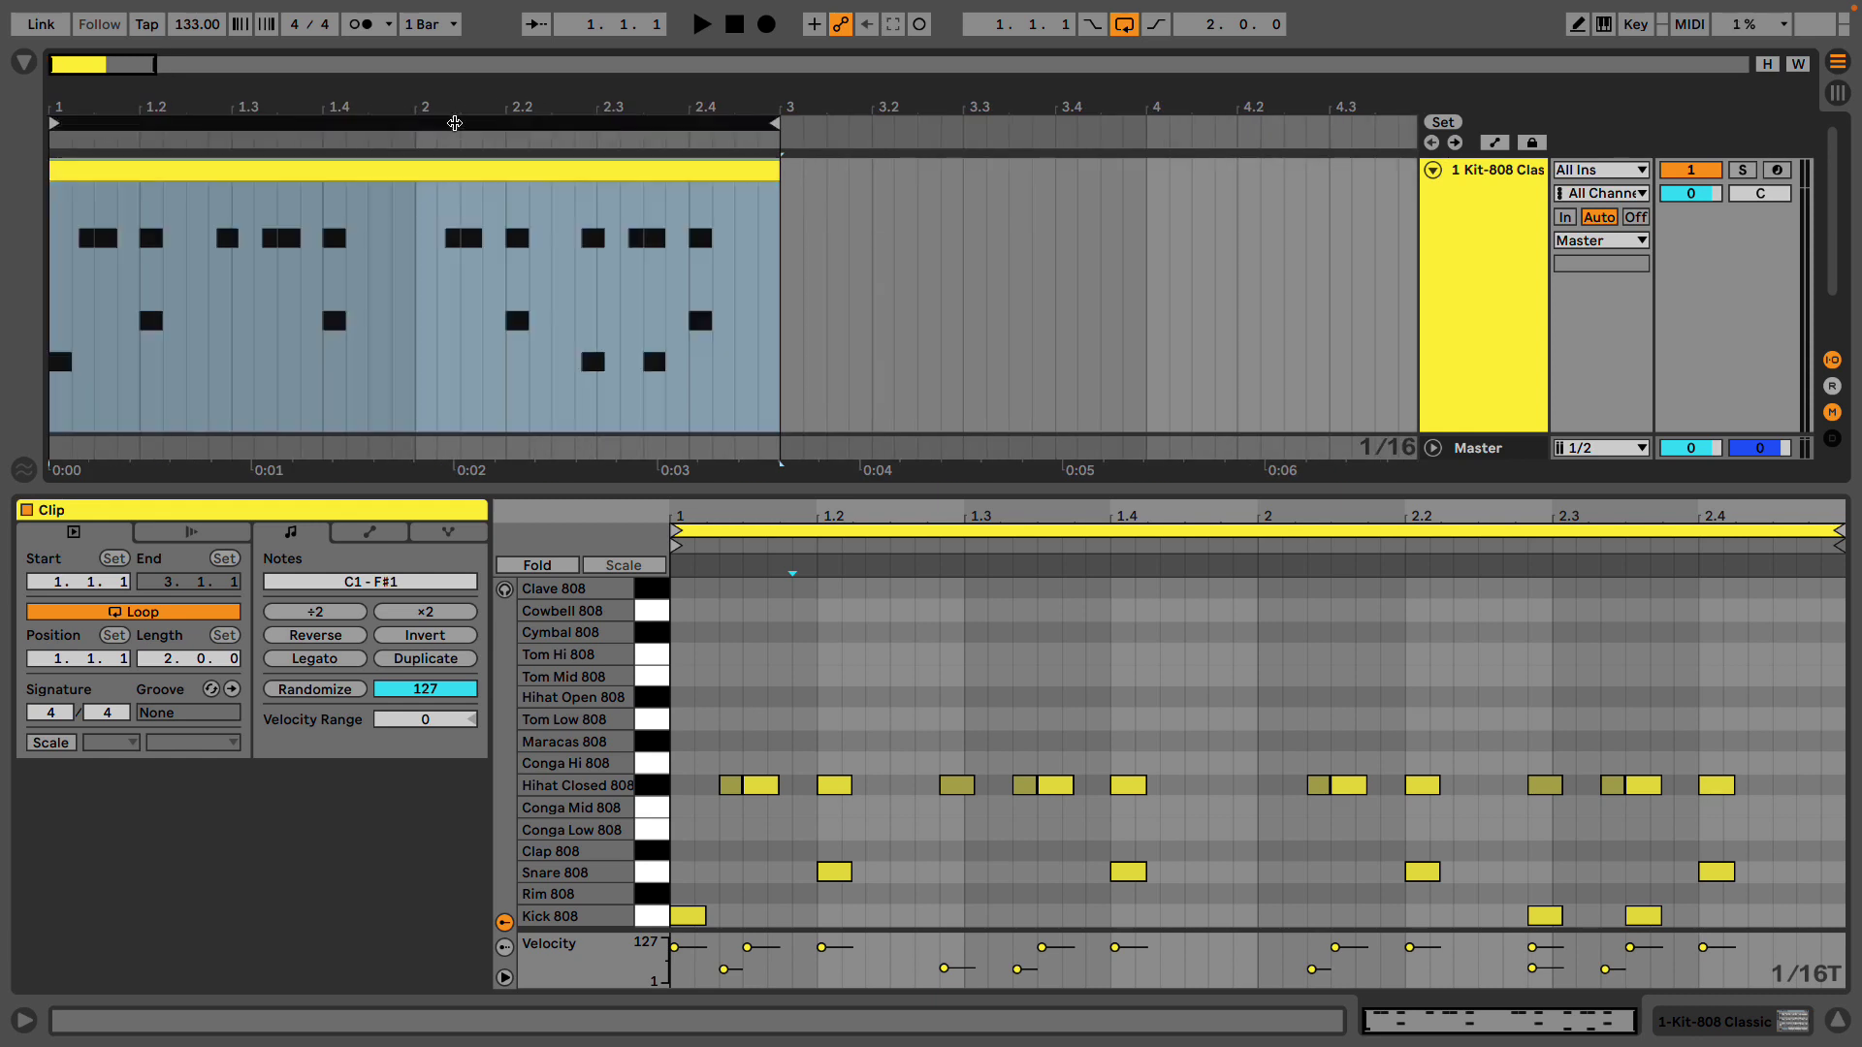
pyautogui.click(470, 176)
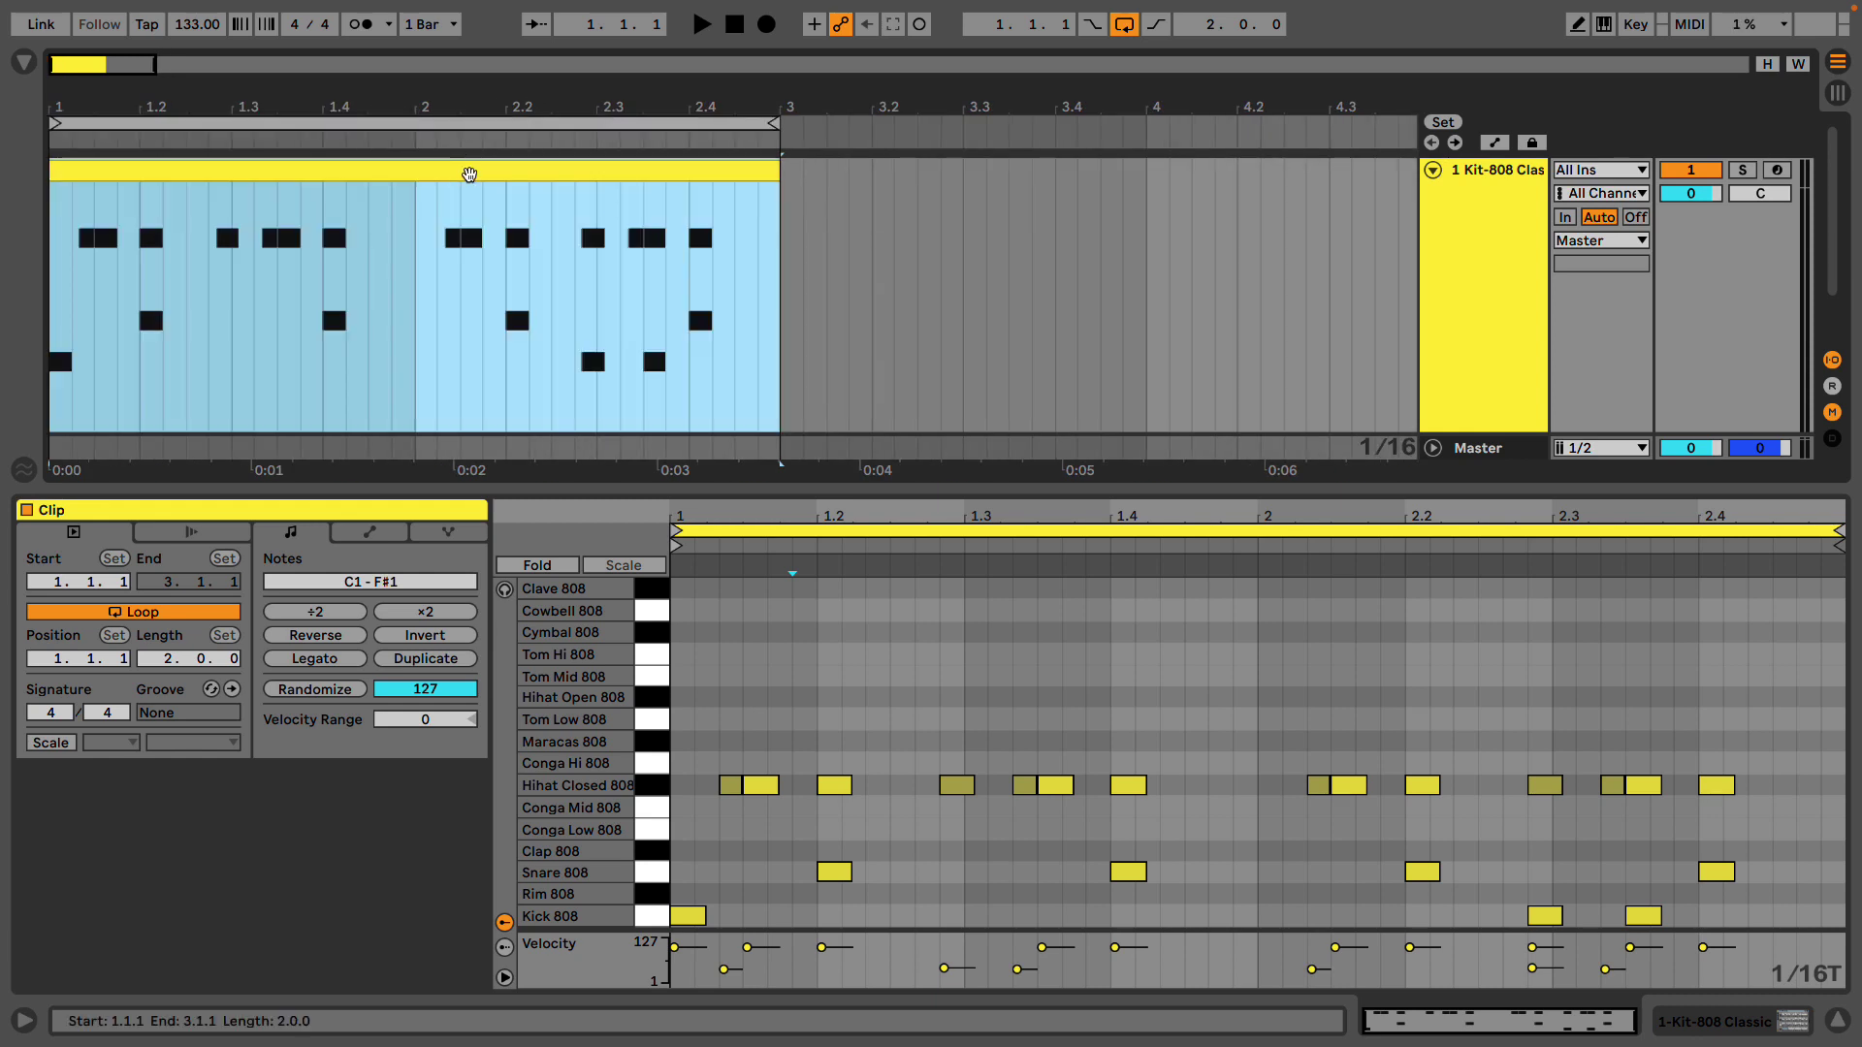